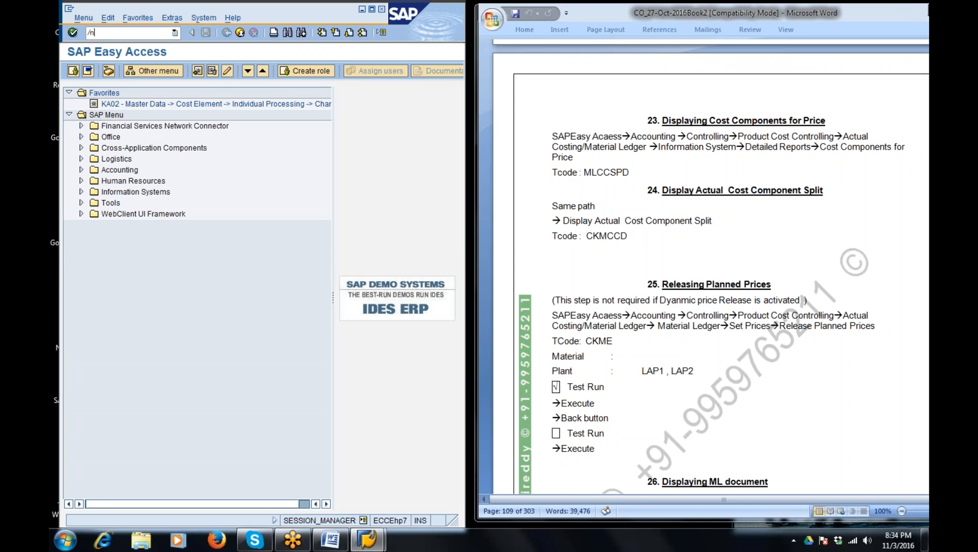
# Step: Open Material Price Analysis with transaction CKM3N and choose bacfg1 as the material
pyautogui.write('e')
pyautogui.press('Return')
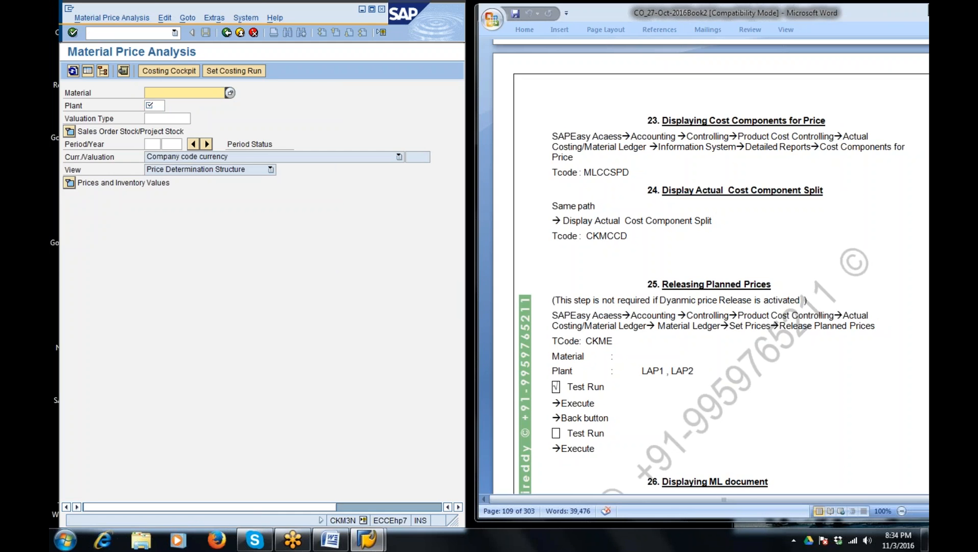
pyautogui.press('BackSpace')
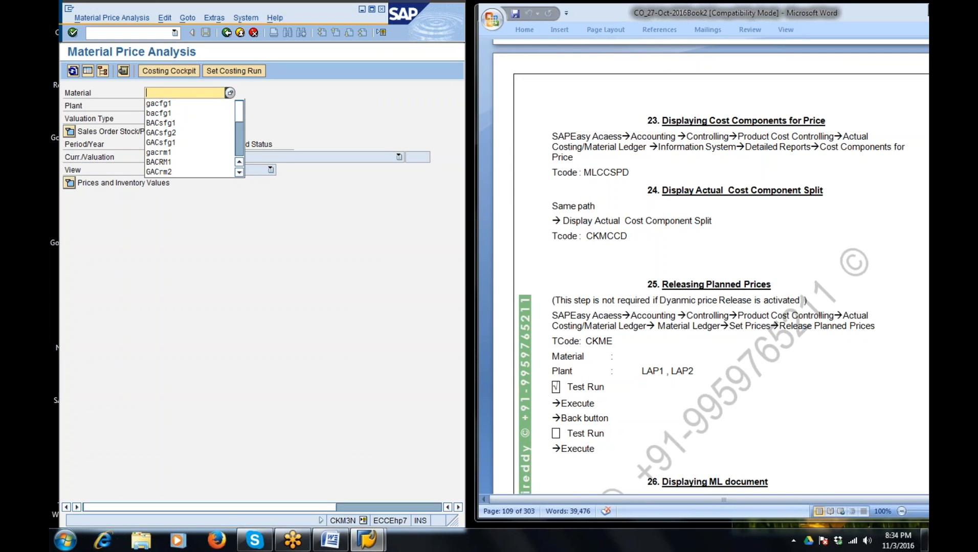
pyautogui.press('Down')
pyautogui.press('Down')
pyautogui.press('Return')
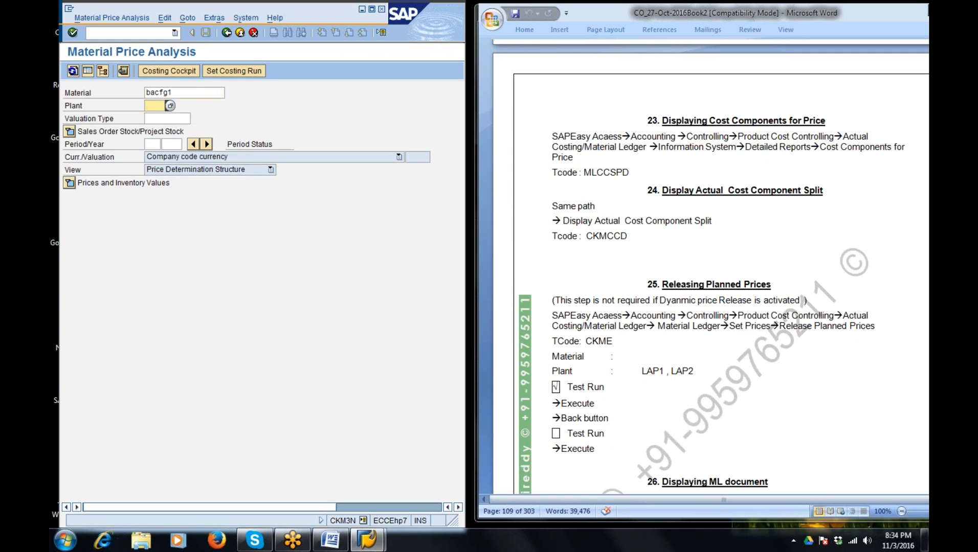
# Step: Change the material to BACSFG1, enter plant BAC1 and load its price analysis
pyautogui.click(159, 93)
pyautogui.click(149, 144)
pyautogui.click(160, 92)
pyautogui.click(149, 144)
pyautogui.click(160, 92)
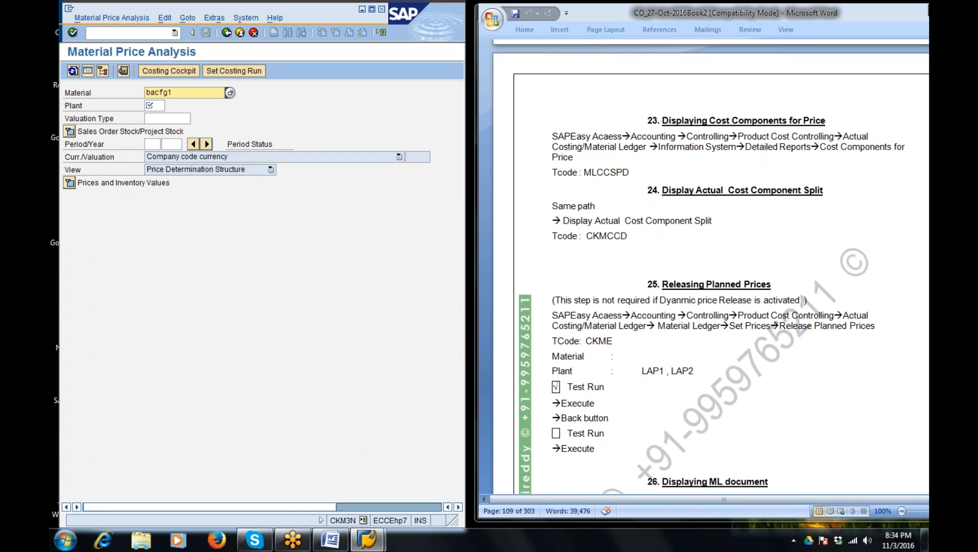
pyautogui.write('s')
pyautogui.press('Down')
pyautogui.press('Return')
pyautogui.press('Tab')
pyautogui.write('b')
pyautogui.press('Down')
pyautogui.press('Return')
pyautogui.press('Return')
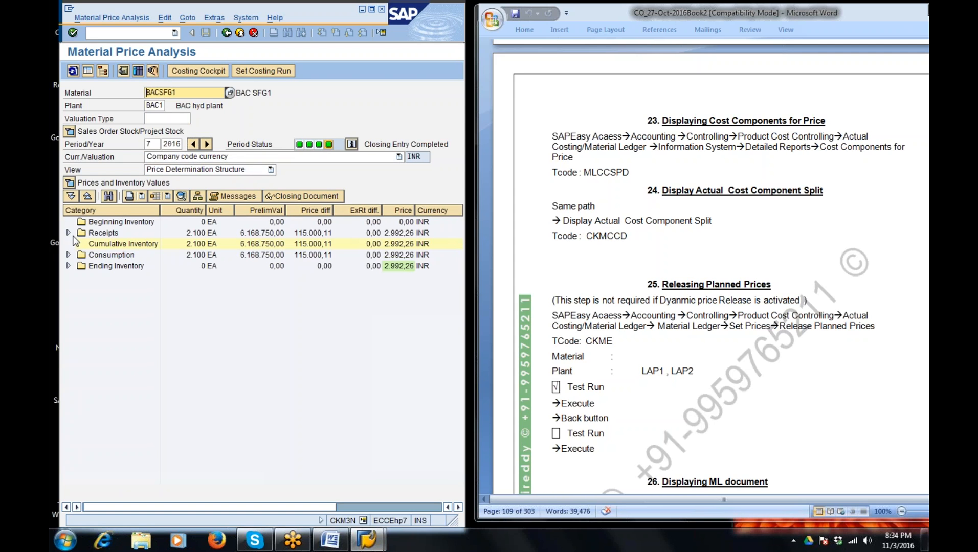
# Step: Expand Receipts down to the individual production documents and display the material's cost components
pyautogui.click(68, 232)
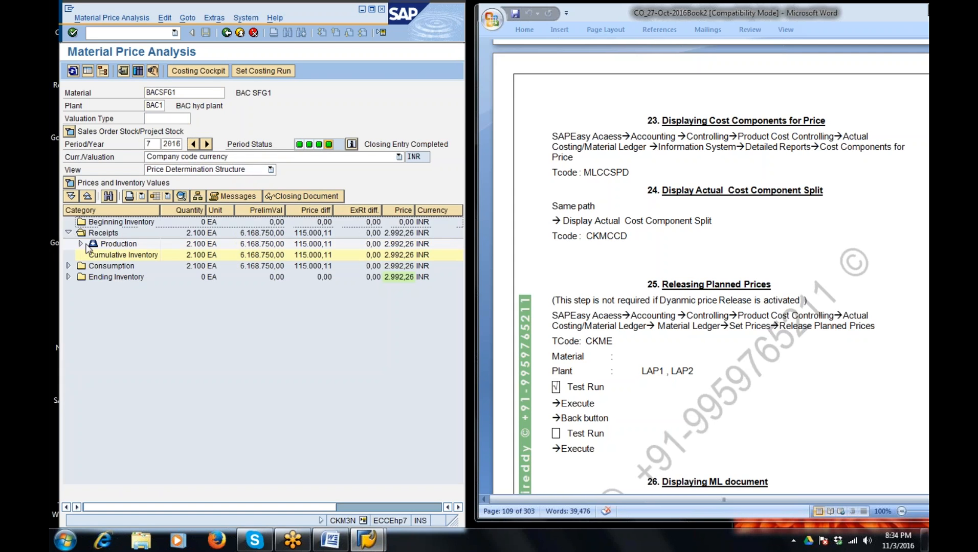
pyautogui.doubleClick(122, 244)
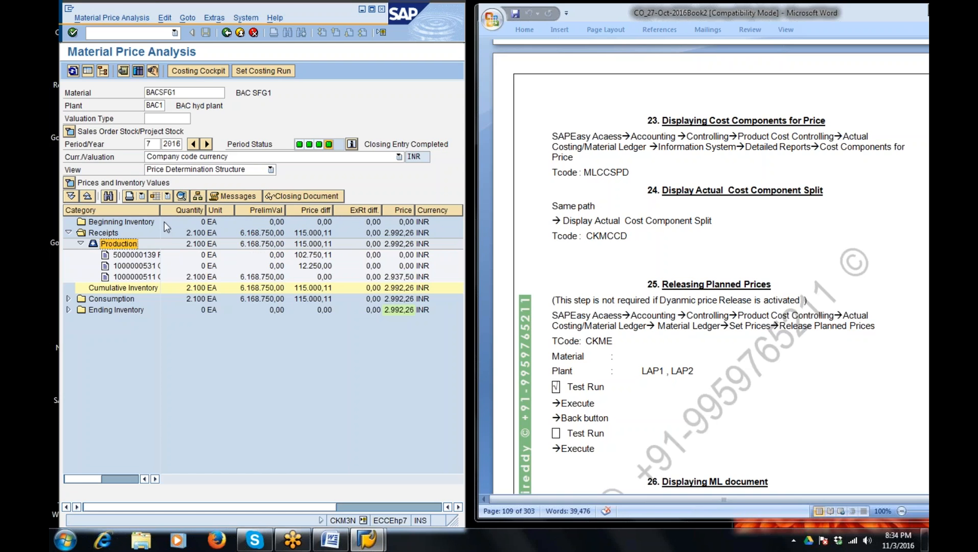
pyautogui.moveTo(160, 210); pyautogui.dragTo(248, 210)
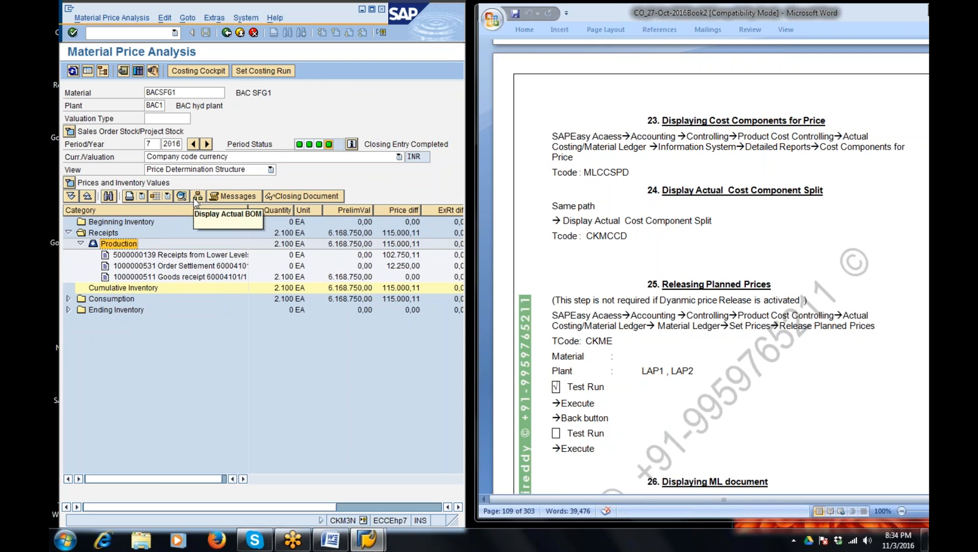
pyautogui.click(137, 72)
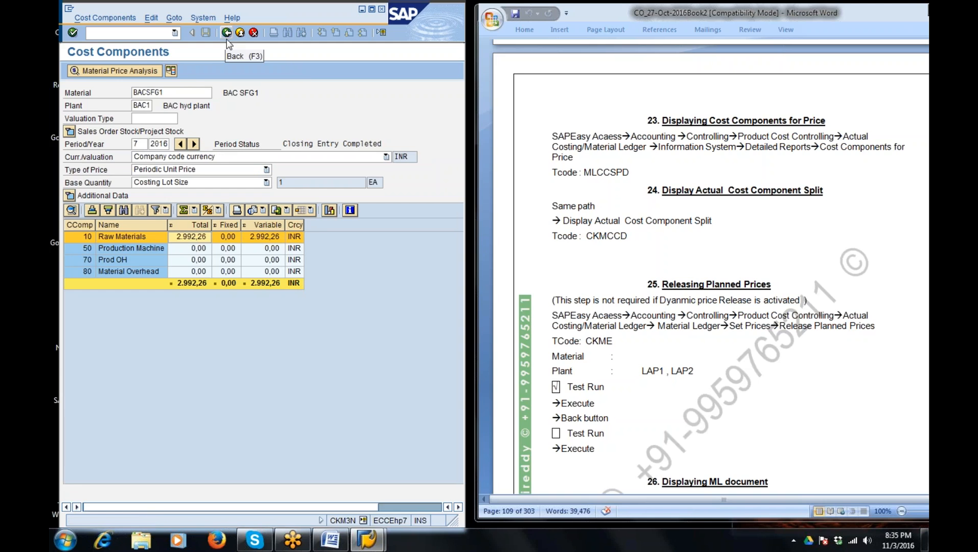
# Step: Create a new SAP session and run transaction CKMCCD in it for the actual cost component splits
pyautogui.click(383, 32)
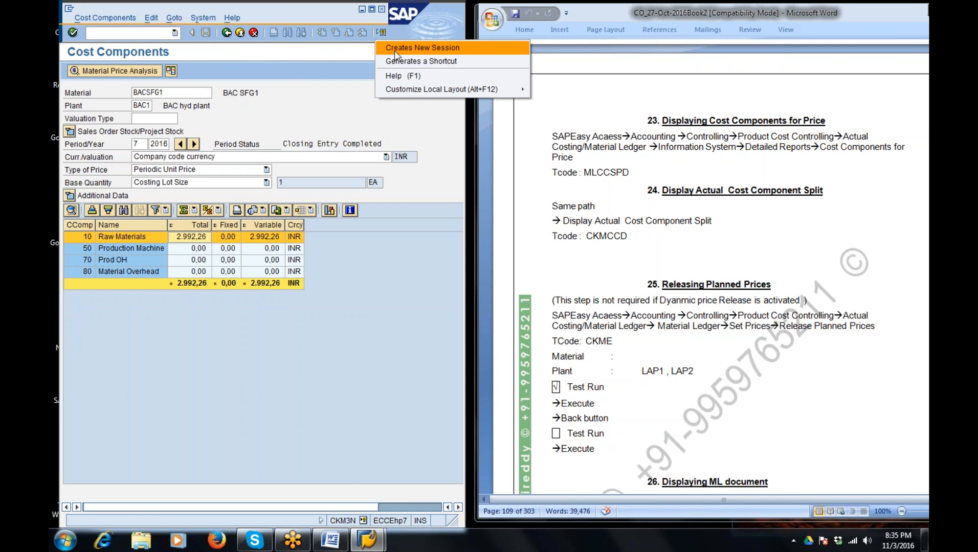
pyautogui.click(395, 48)
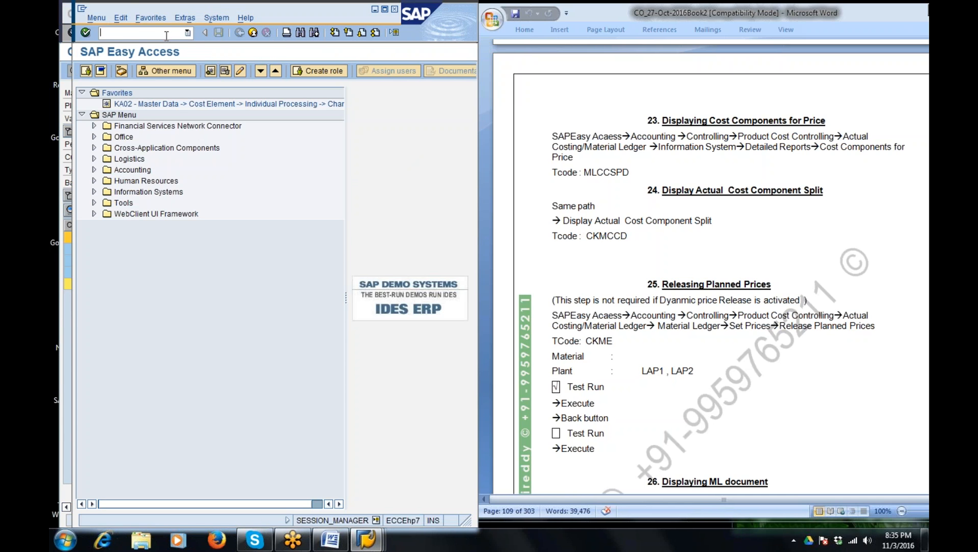
pyautogui.write('ckmm')
pyautogui.press('BackSpace')
pyautogui.write('ccd')
pyautogui.press('Return')
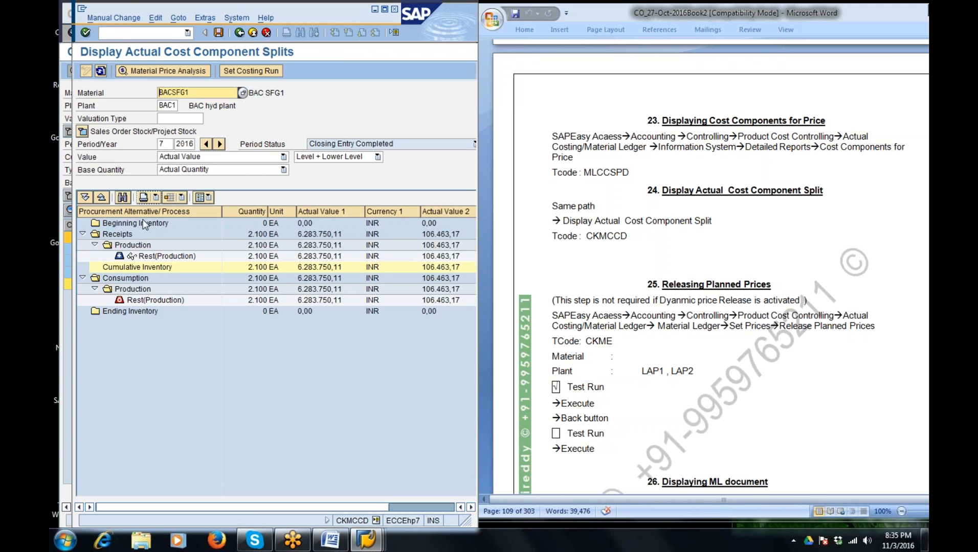
# Step: Display the cost component split for the Production receipts of BACSFG1 in a maximized window
pyautogui.doubleClick(147, 248)
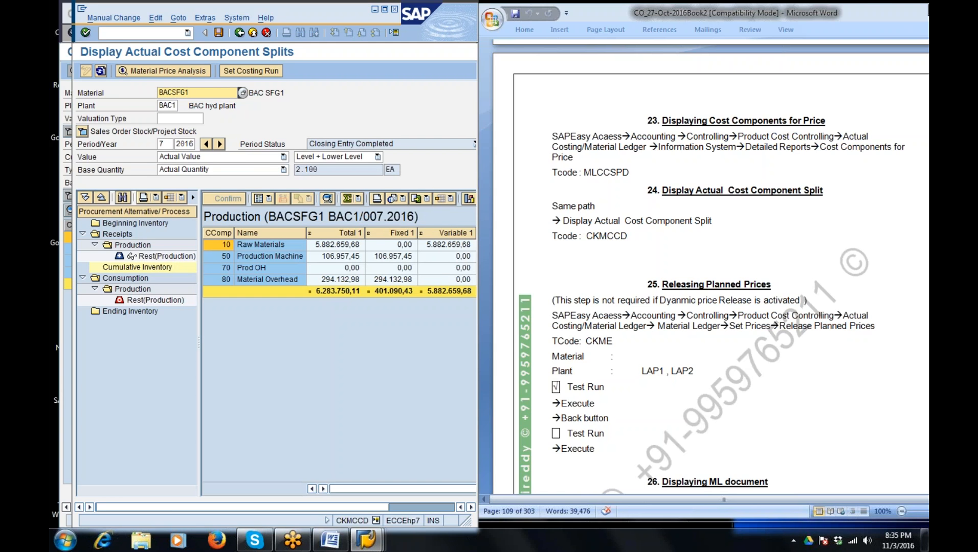
pyautogui.click(384, 9)
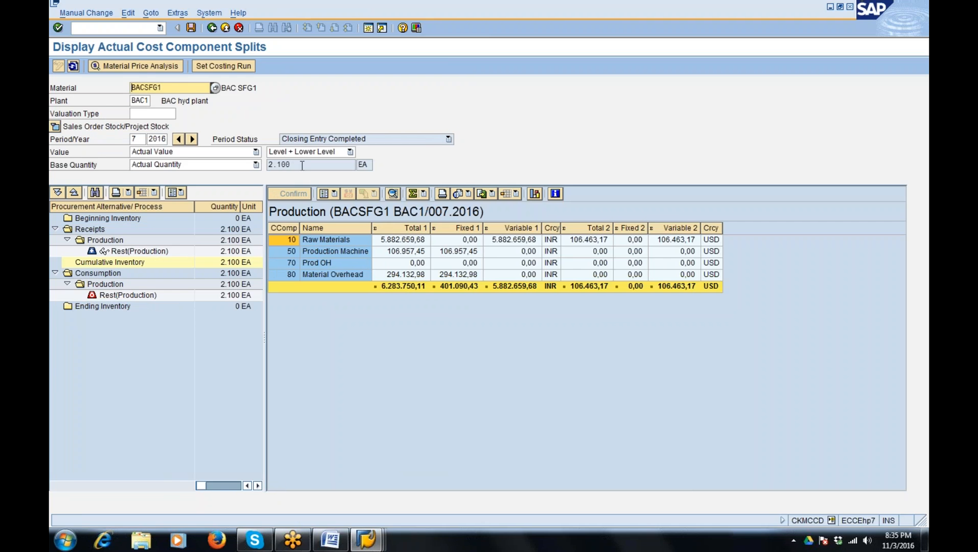
pyautogui.click(303, 165)
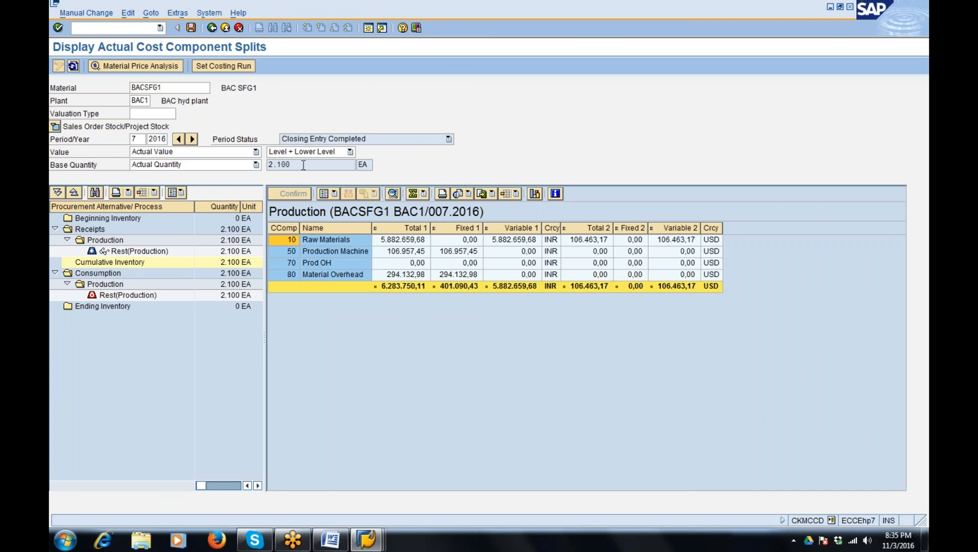
pyautogui.press('Return')
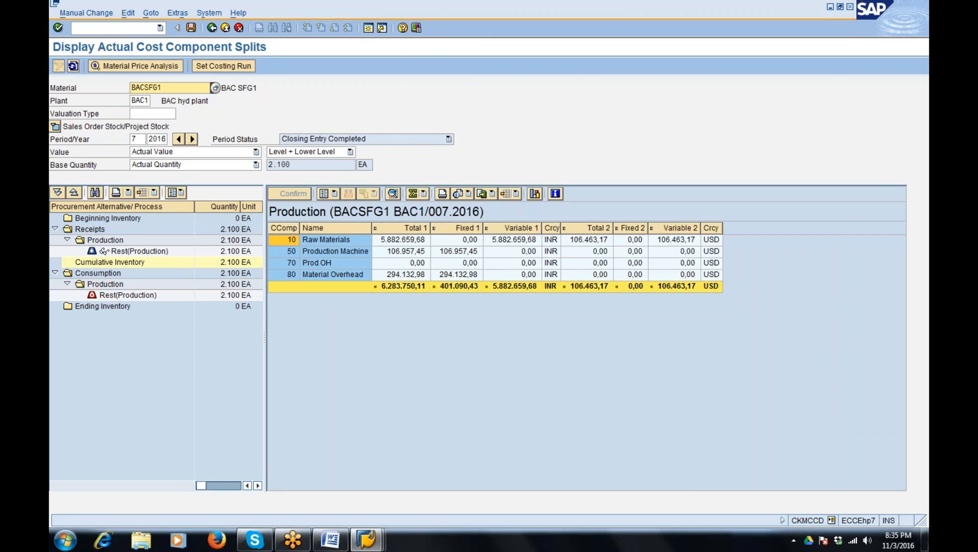
# Step: Switch the base quantity to User Entry, set it to 1 EA and recalculate the split
pyautogui.click(236, 165)
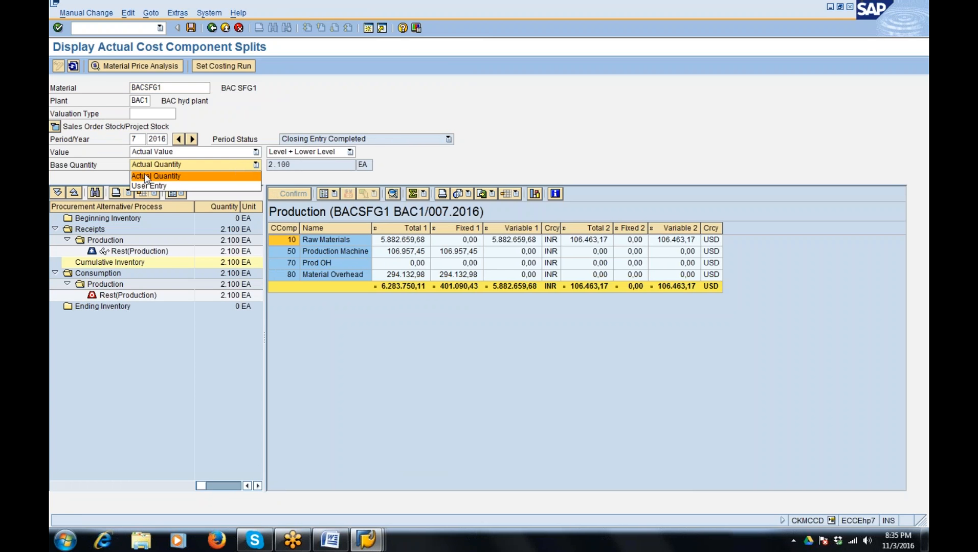
pyautogui.click(162, 185)
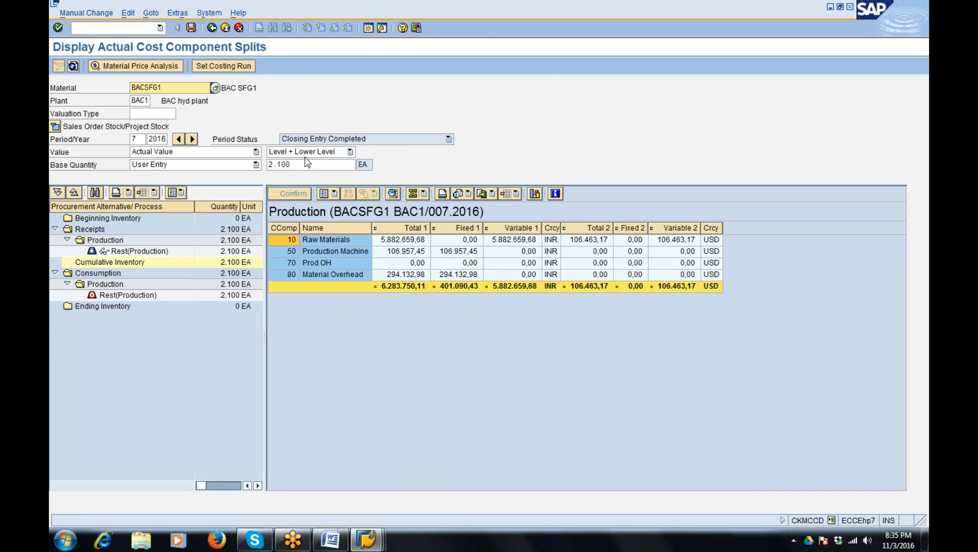
pyautogui.click(306, 152)
pyautogui.click(393, 173)
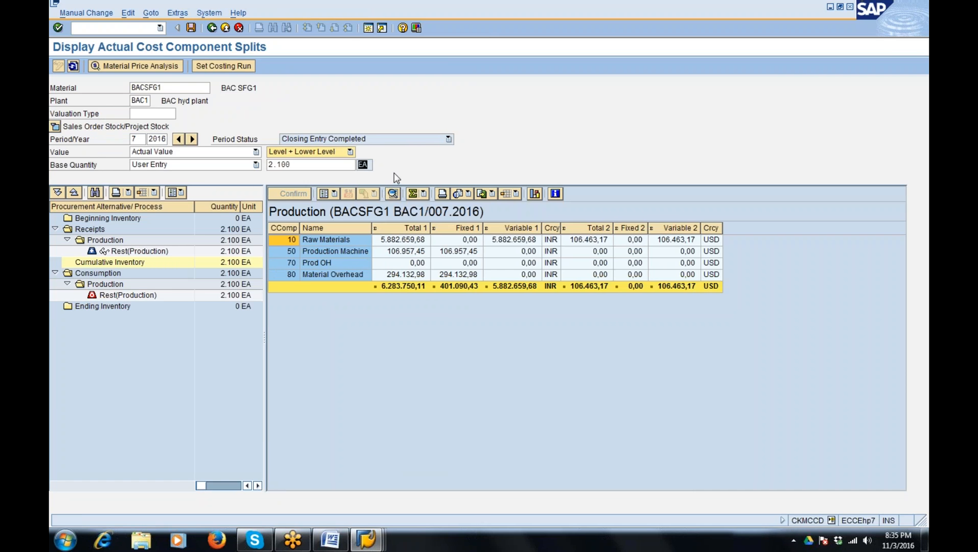
pyautogui.click(299, 165)
pyautogui.press('BackSpace')
pyautogui.press('BackSpace')
pyautogui.press('BackSpace')
pyautogui.press('BackSpace')
pyautogui.press('BackSpace')
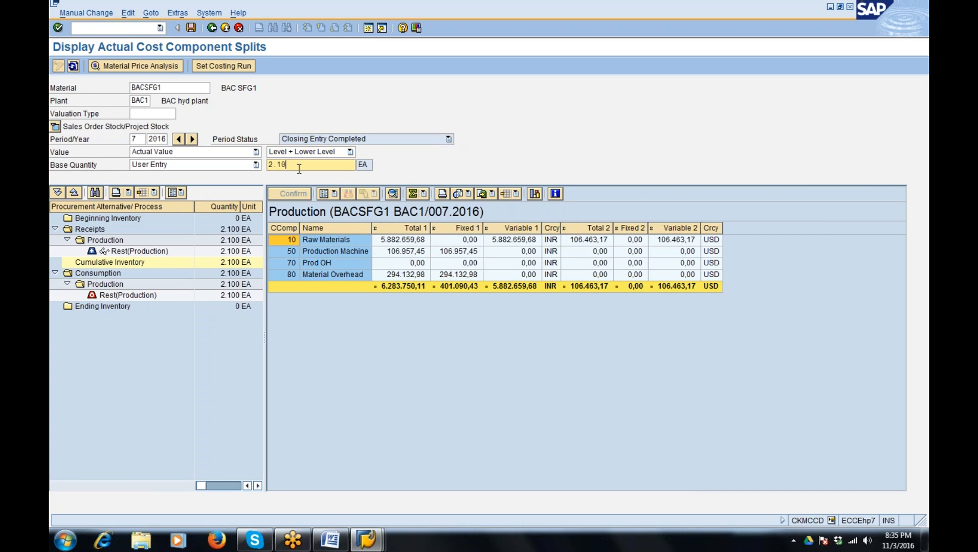
pyautogui.write('1')
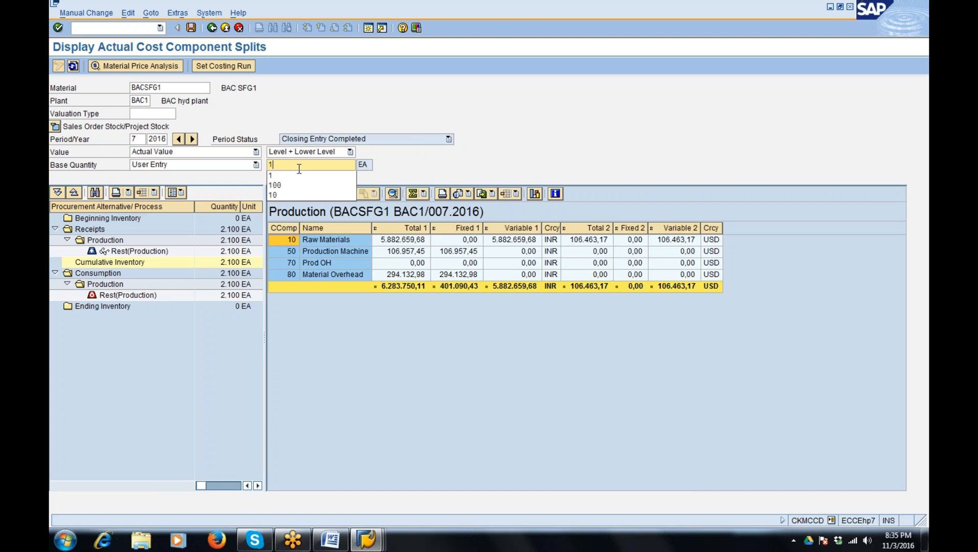
pyautogui.press('Return')
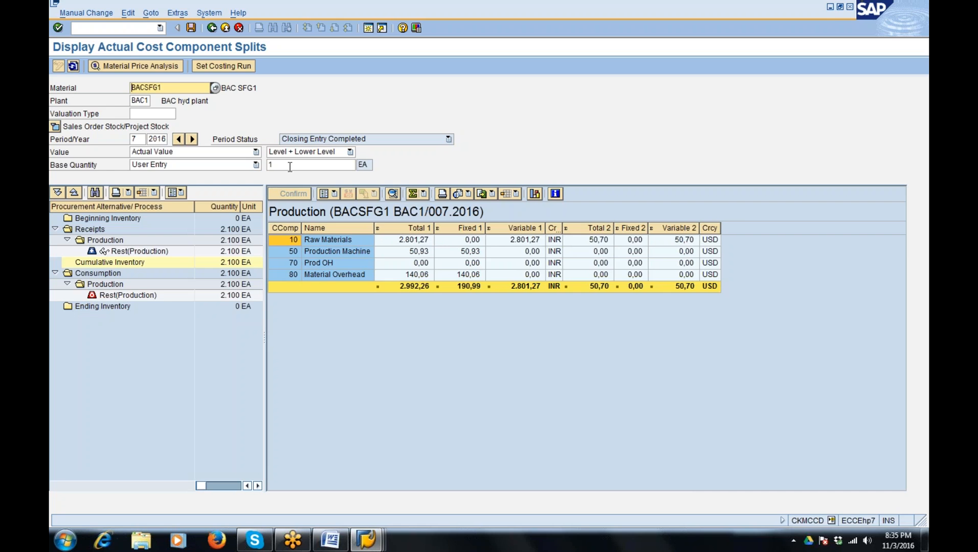
# Step: Examine the raw materials value and overall total of the unit cost split, and return to the Cost Components session
pyautogui.click(416, 240)
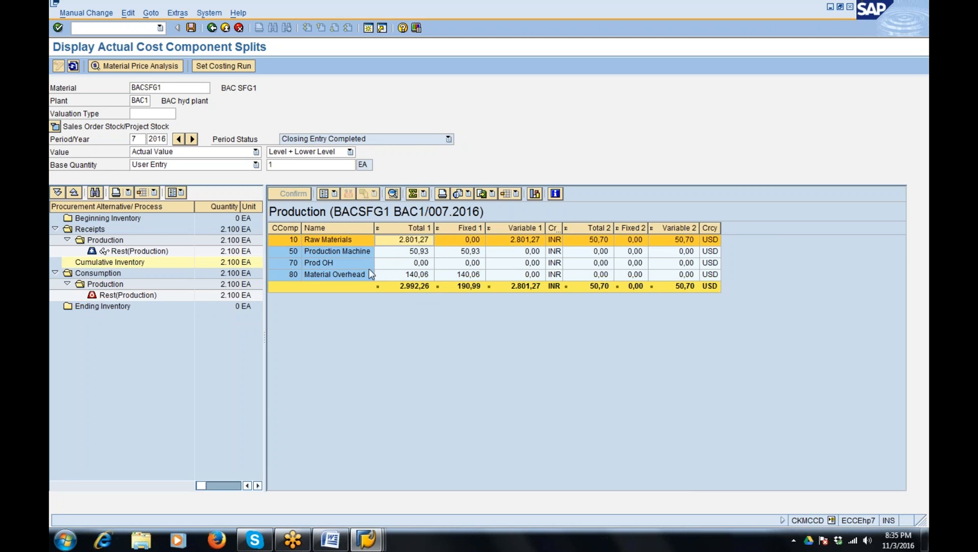
pyautogui.click(419, 288)
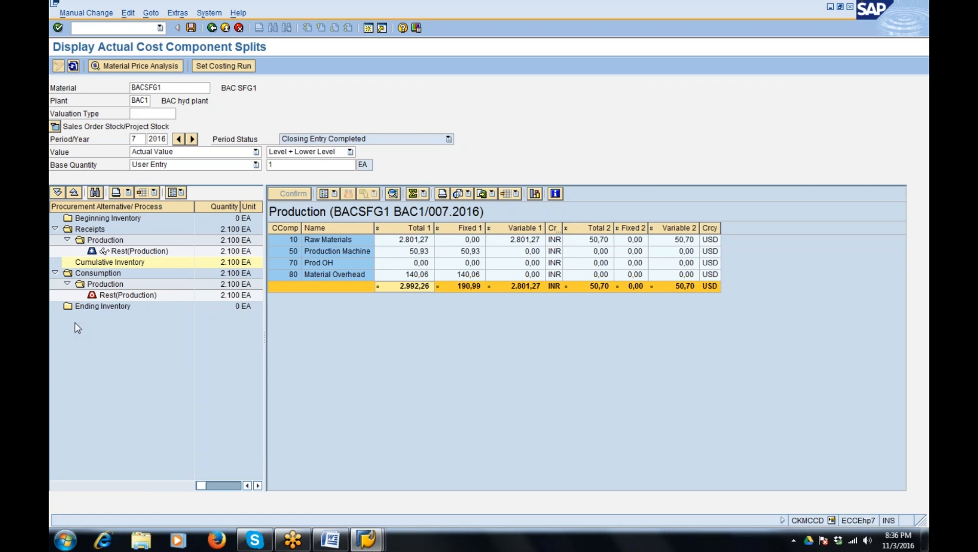
pyautogui.click(366, 545)
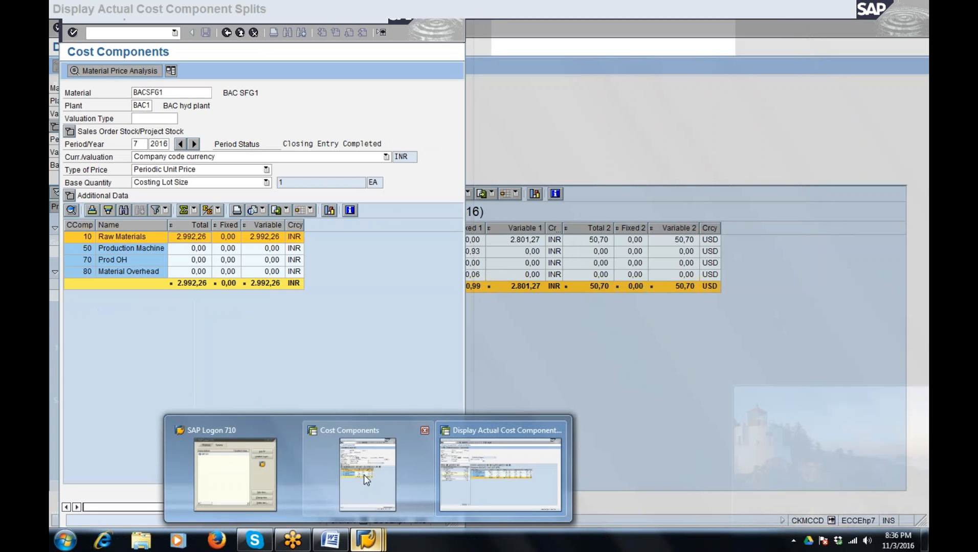
pyautogui.click(364, 475)
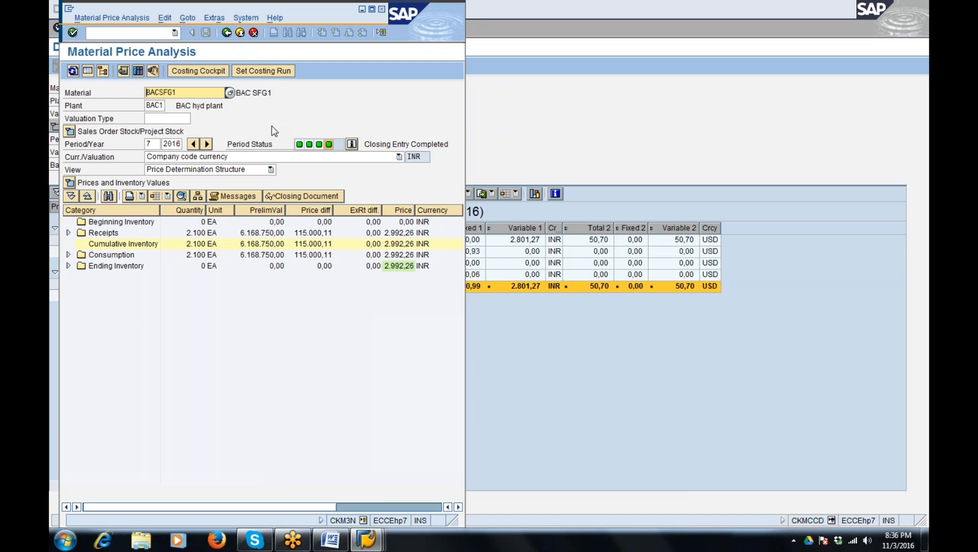
# Step: Open the costing cockpit with transaction CKMLCP and load costing run BAC1 for period 7/2009
pyautogui.click(154, 33)
pyautogui.write('/nck')
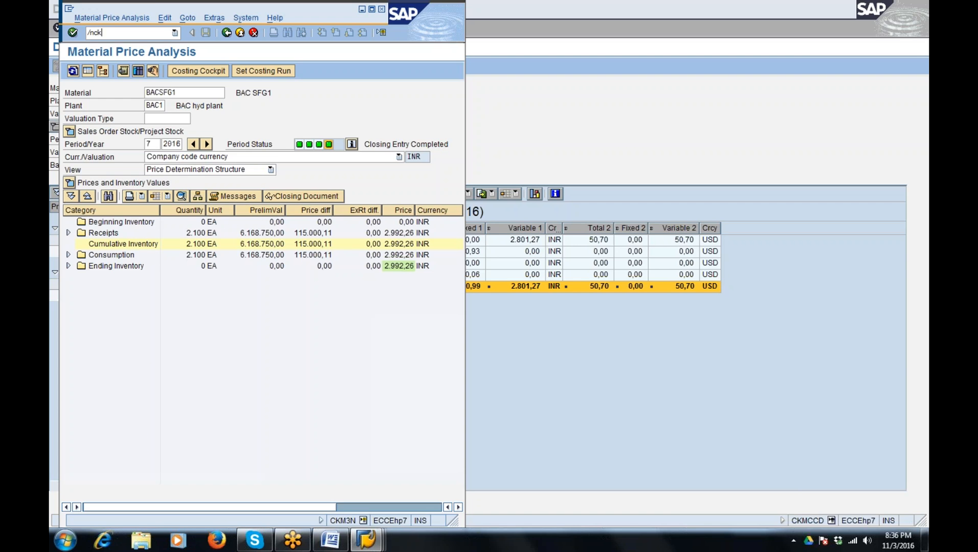
pyautogui.write('mlcp')
pyautogui.press('Return')
pyautogui.press('F4')
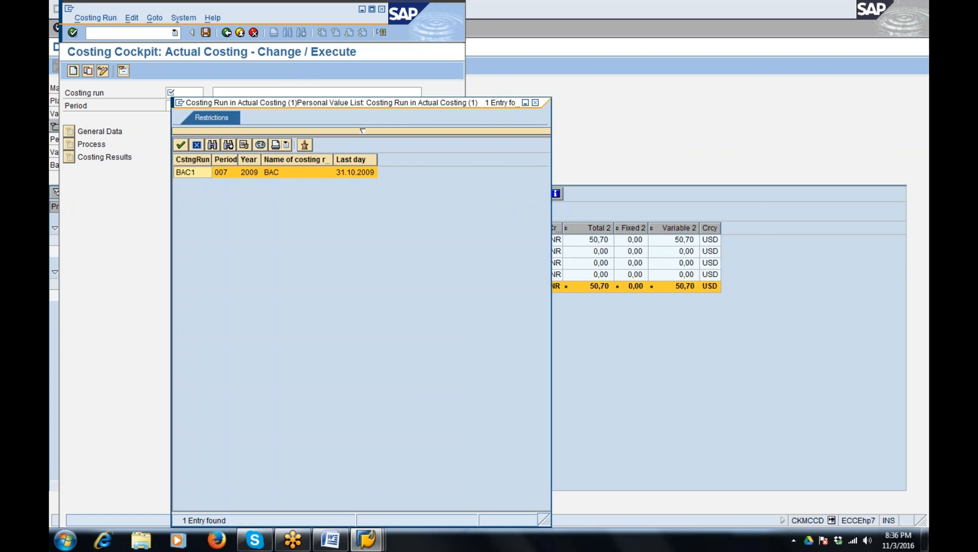
pyautogui.doubleClick(194, 177)
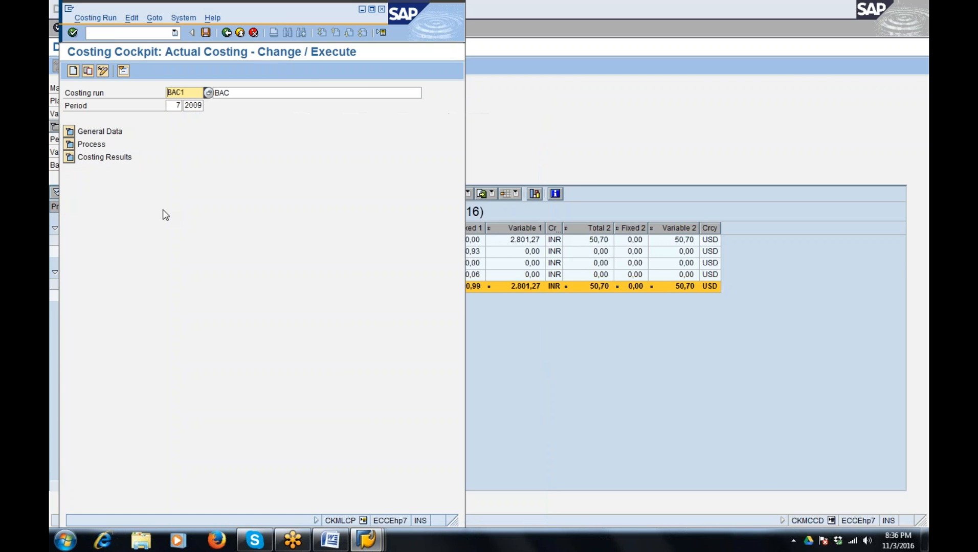
# Step: Maximize the costing cockpit and expand the Process and Costing Results sections to review the run's flow steps and results entry
pyautogui.click(70, 145)
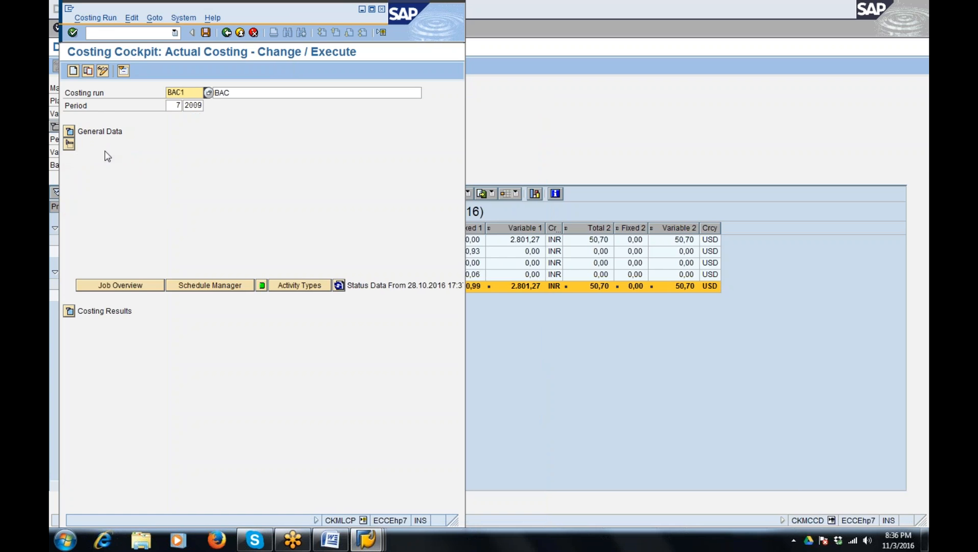
pyautogui.doubleClick(308, 11)
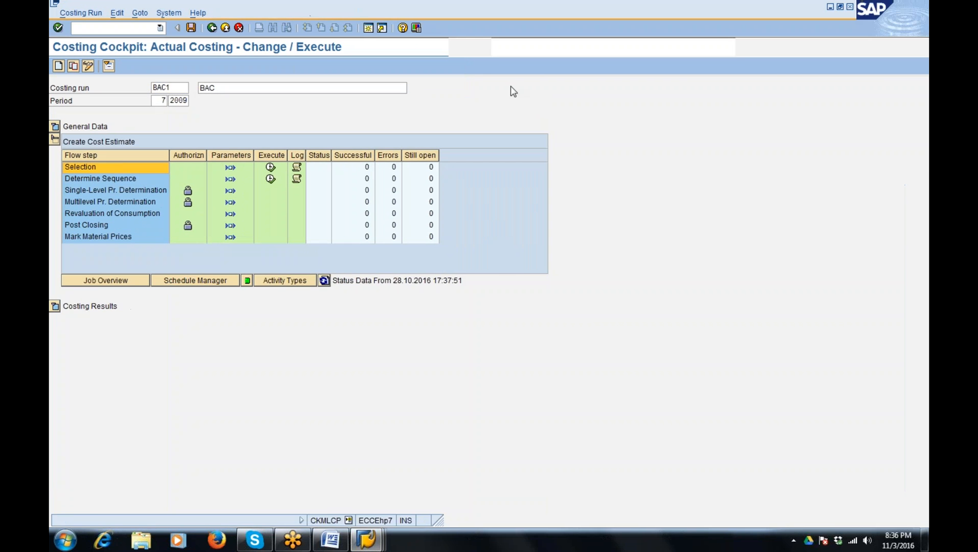
pyautogui.click(56, 307)
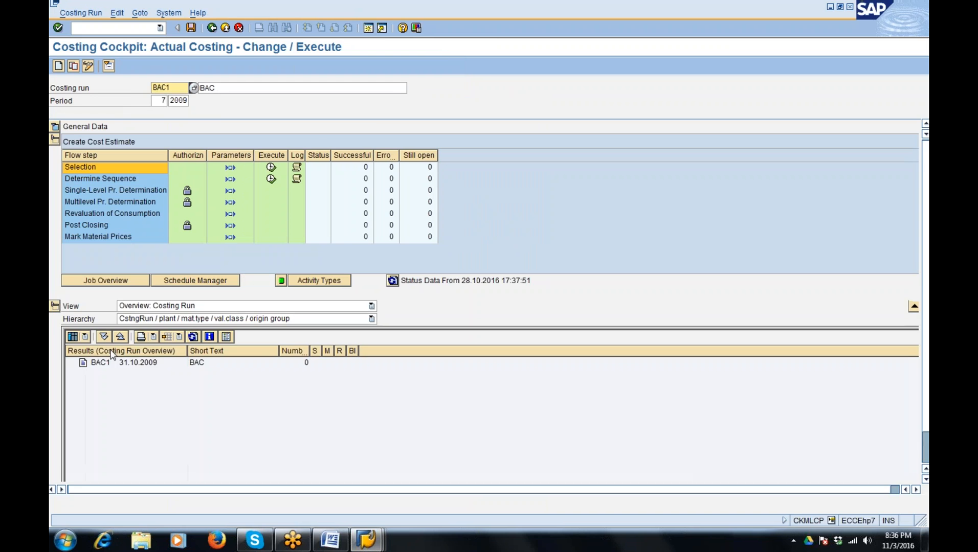
pyautogui.click(72, 337)
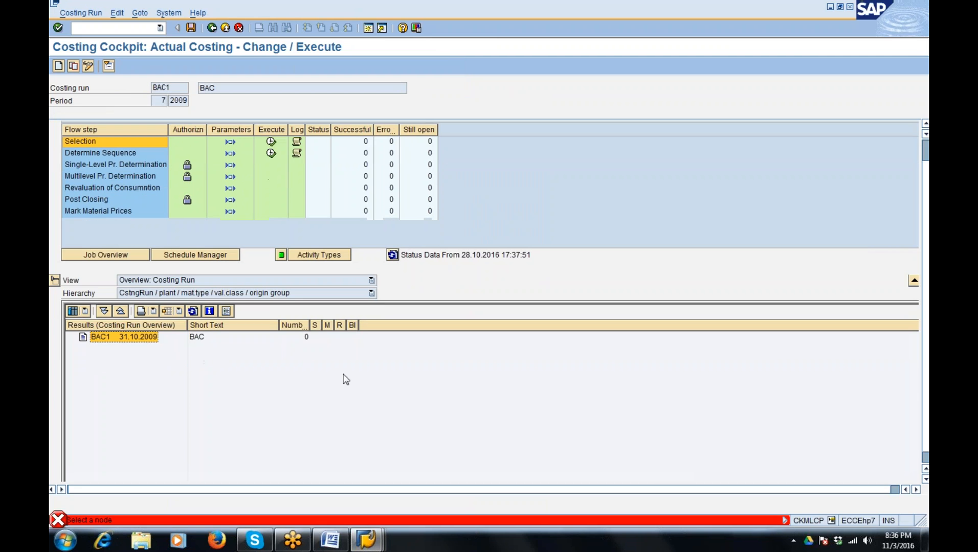
pyautogui.click(72, 311)
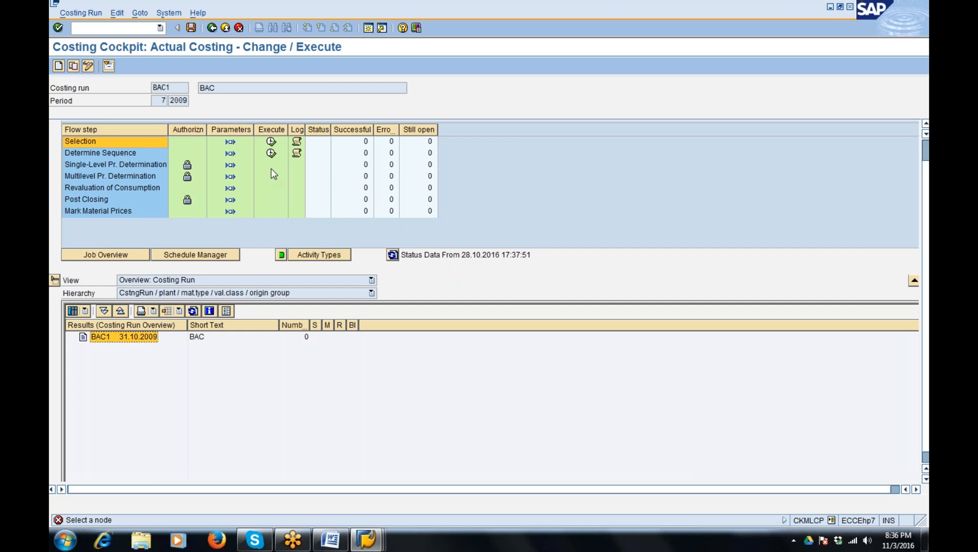
pyautogui.click(183, 101)
pyautogui.press('Return')
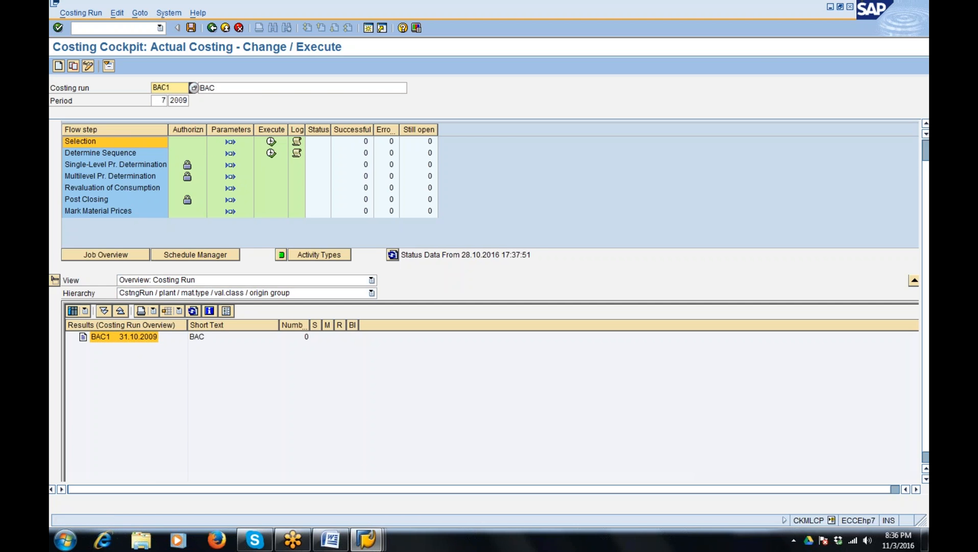
# Step: Change the costing run's period to 7/2016 and load run BAC1 for that period
pyautogui.click(158, 100)
pyautogui.press('Tab')
pyautogui.press('BackSpace')
pyautogui.press('Down')
pyautogui.press('Down')
pyautogui.press('Return')
pyautogui.press('Return')
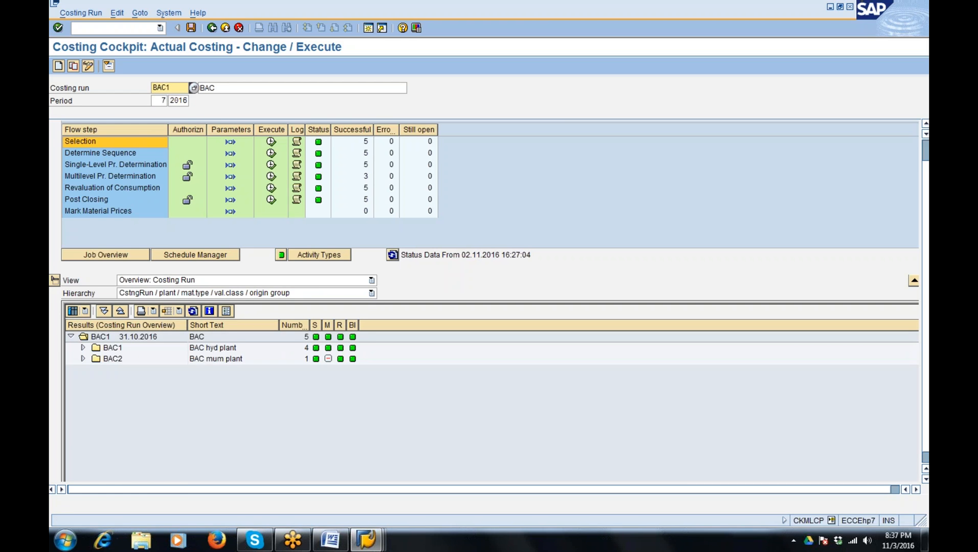
# Step: List the materials of costing run BAC1, view the price analysis of BACSFG1 and return to the costing cockpit
pyautogui.click(110, 336)
pyautogui.click(74, 312)
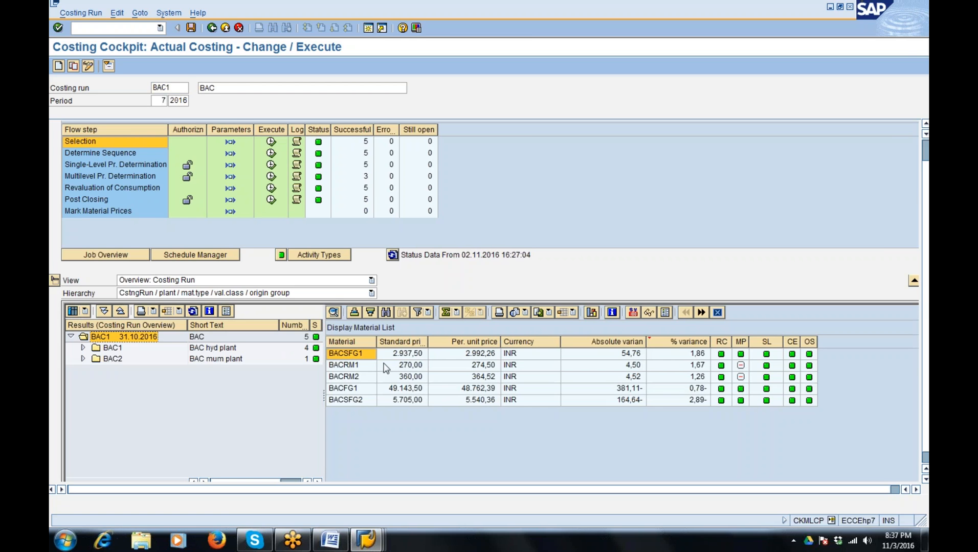
pyautogui.click(475, 357)
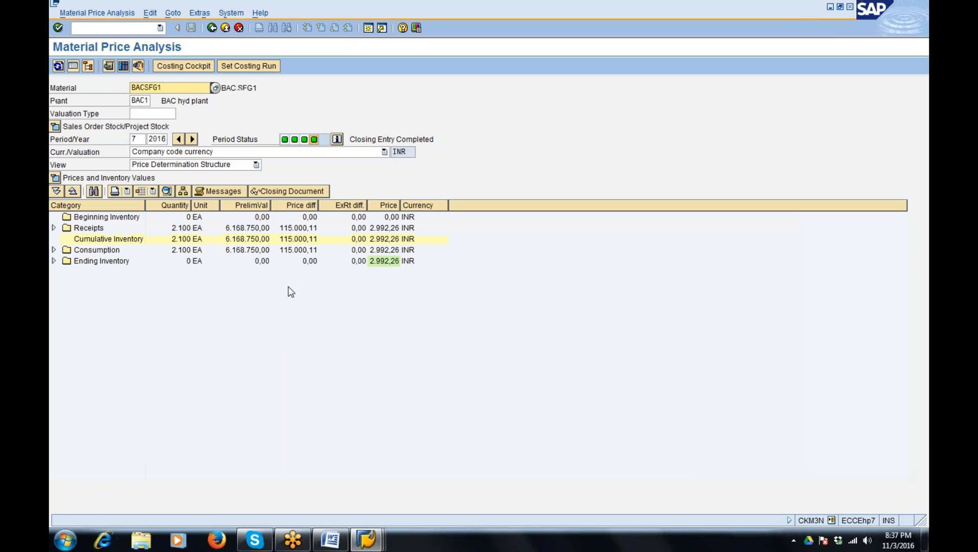
pyautogui.click(212, 27)
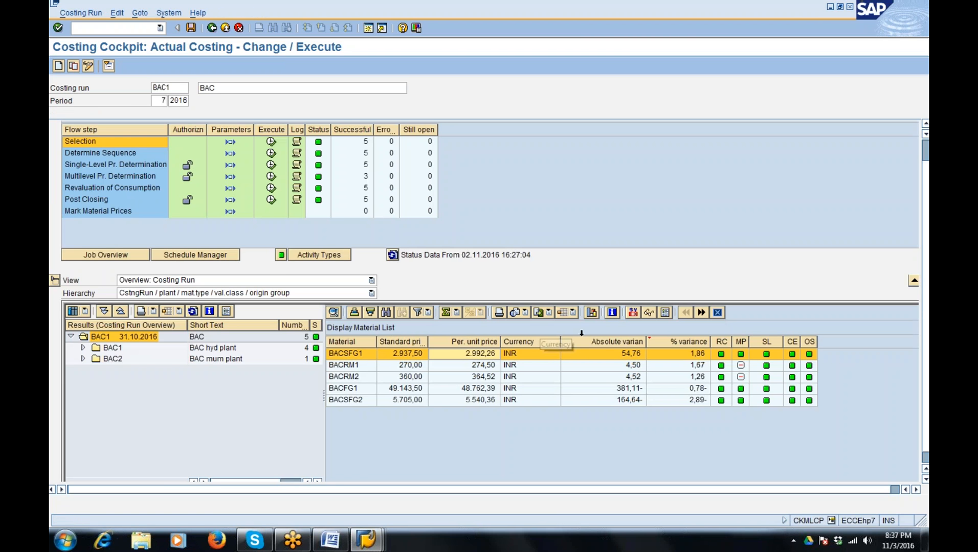
# Step: Reopen the price analysis of BACSFG1, review its cost components down to the raw materials total, and go back
pyautogui.click(231, 143)
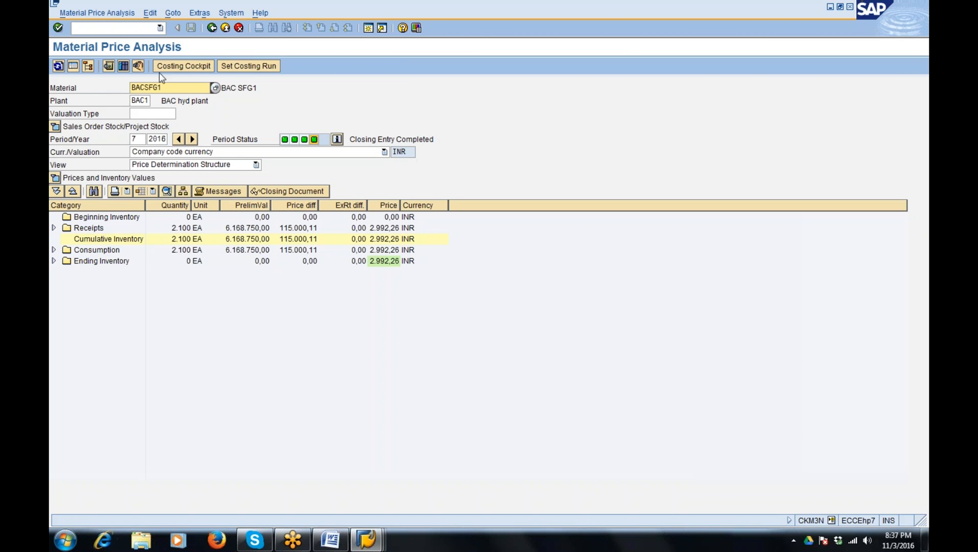
pyautogui.click(123, 66)
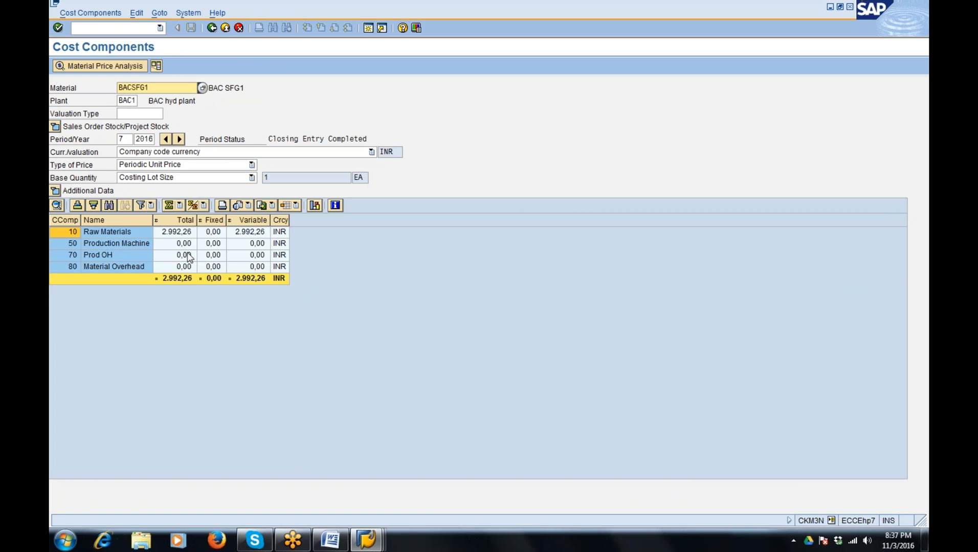
pyautogui.click(184, 235)
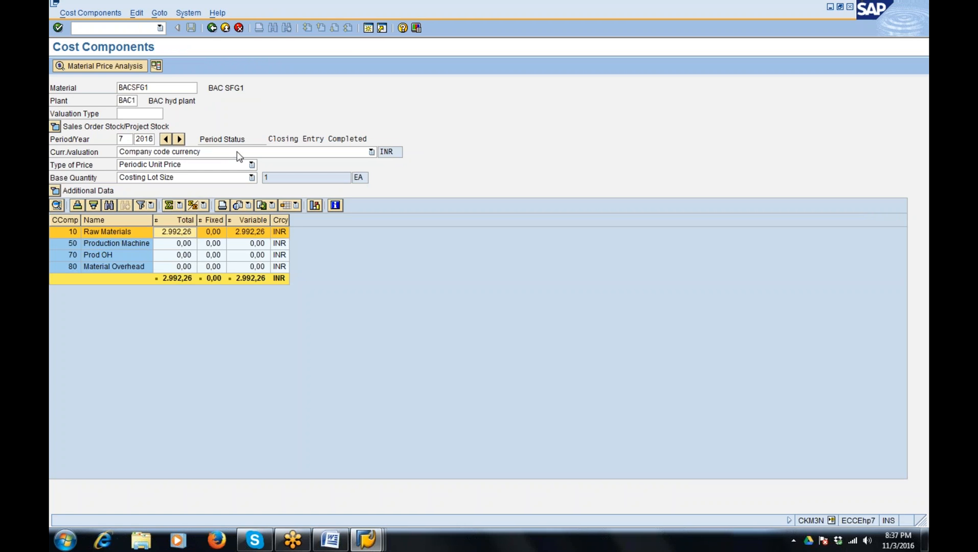
pyautogui.click(211, 29)
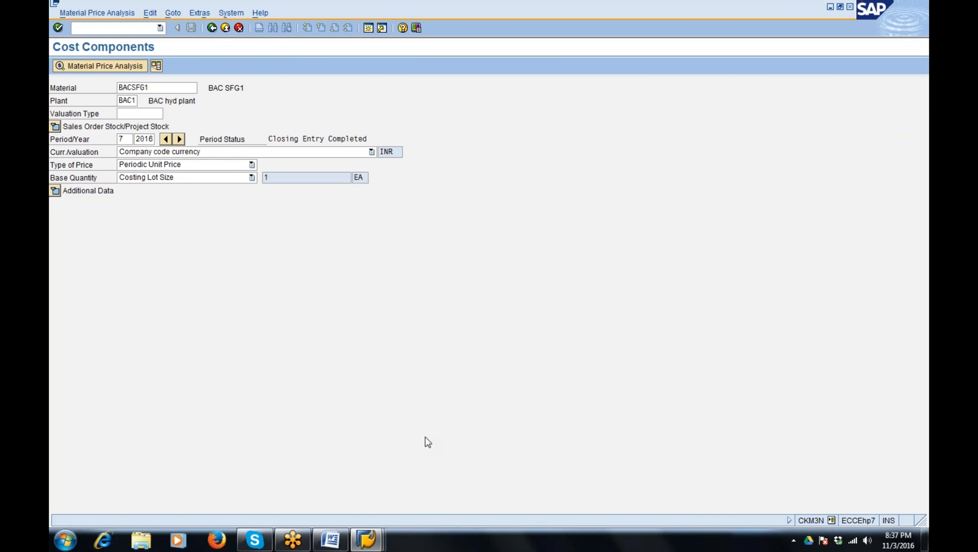
# Step: Switch to the course notes in Word and examine section 25, Releasing Planned Prices, through to section 26
pyautogui.click(332, 541)
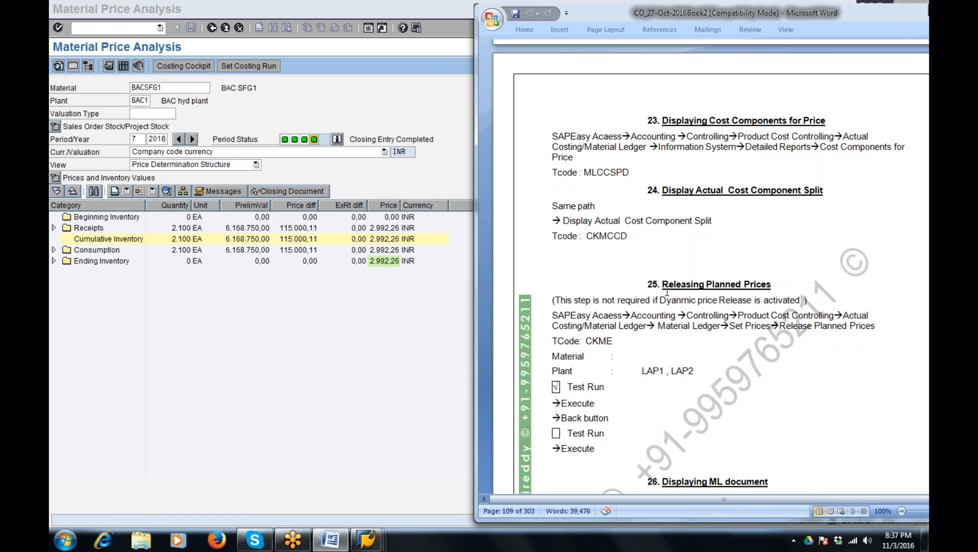
pyautogui.moveTo(662, 285); pyautogui.dragTo(774, 294)
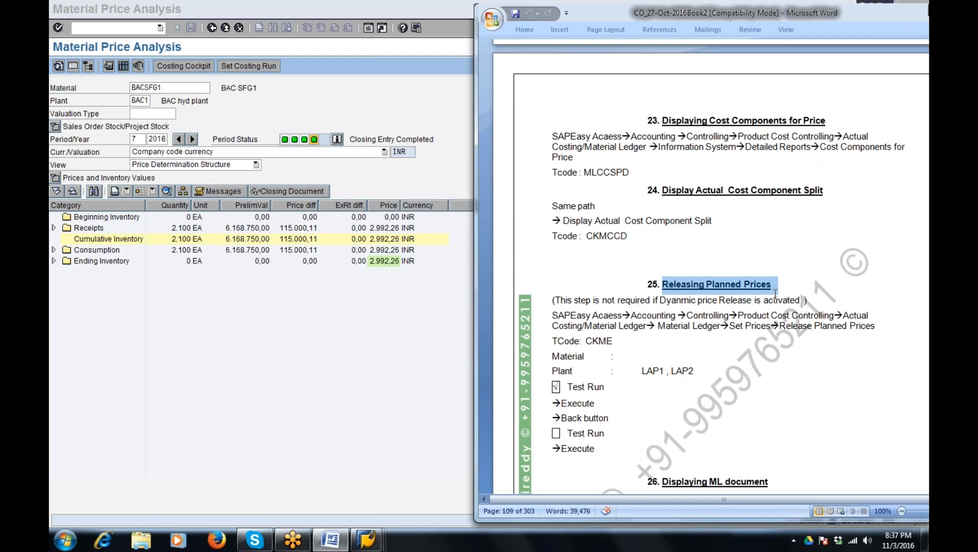
pyautogui.click(774, 287)
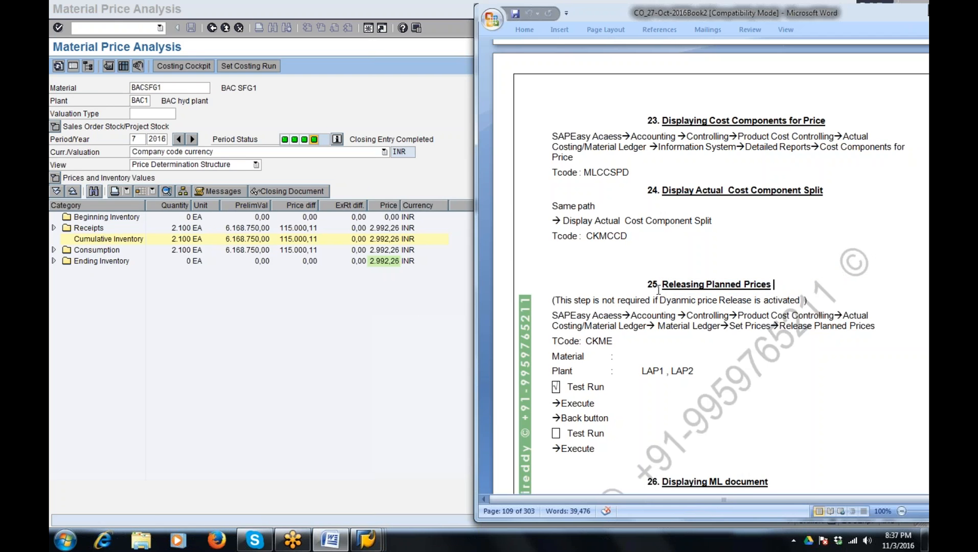
pyautogui.moveTo(663, 285); pyautogui.dragTo(751, 288)
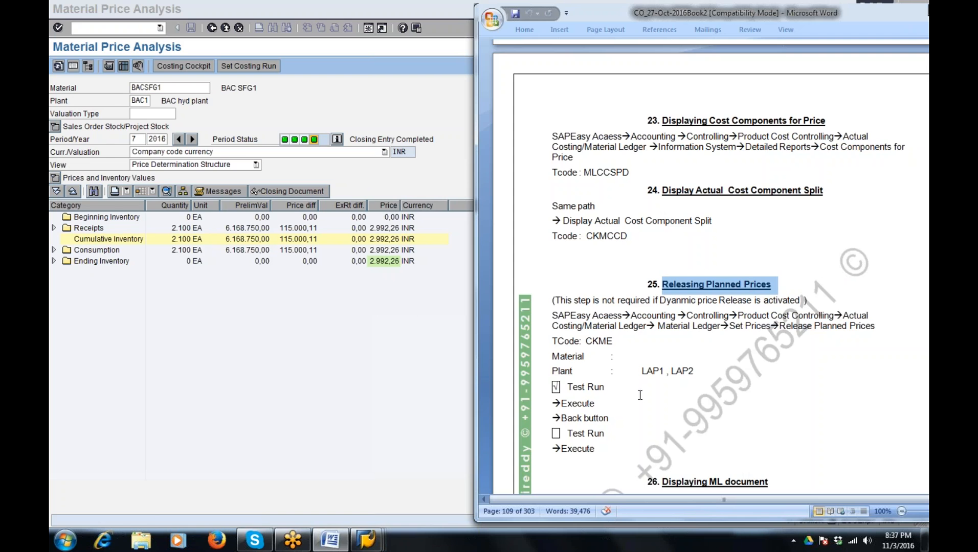
pyautogui.click(617, 451)
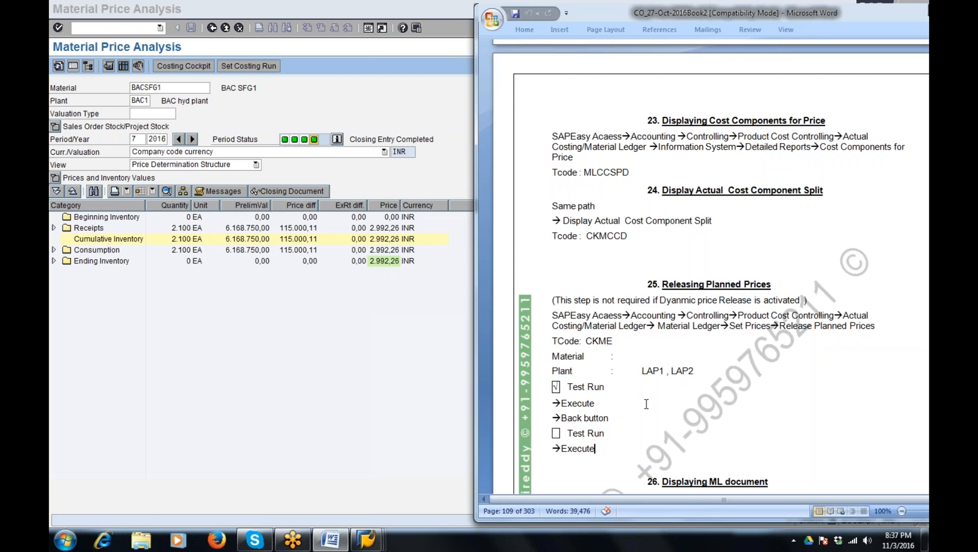
pyautogui.scroll(-2, 646, 403)
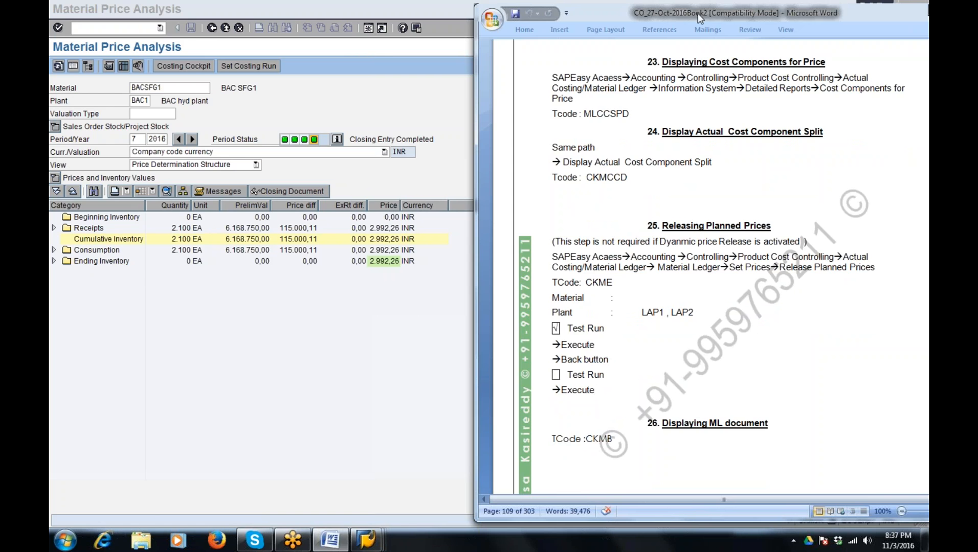
# Step: Create a blank document and insert a table with nine columns and two rows
pyautogui.click(491, 21)
pyautogui.click(507, 51)
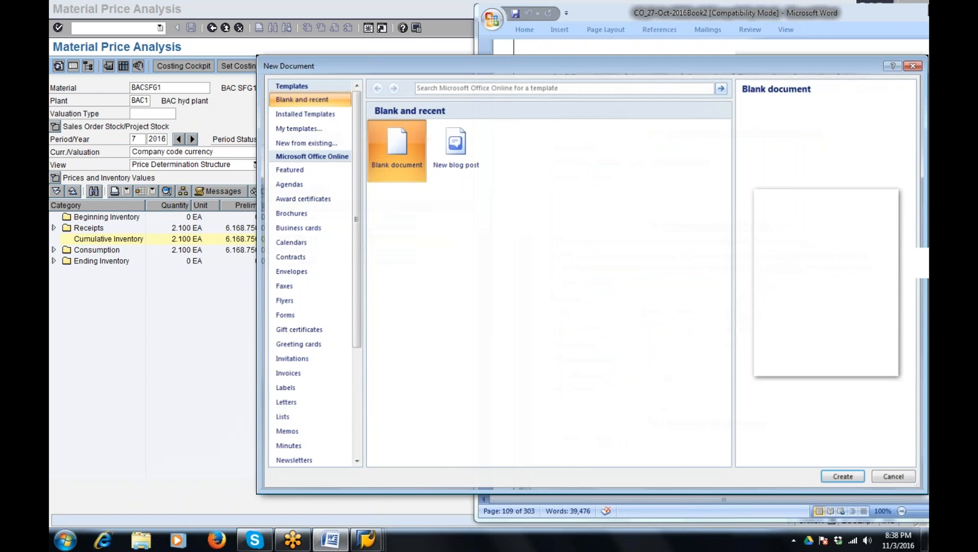
pyautogui.press('Return')
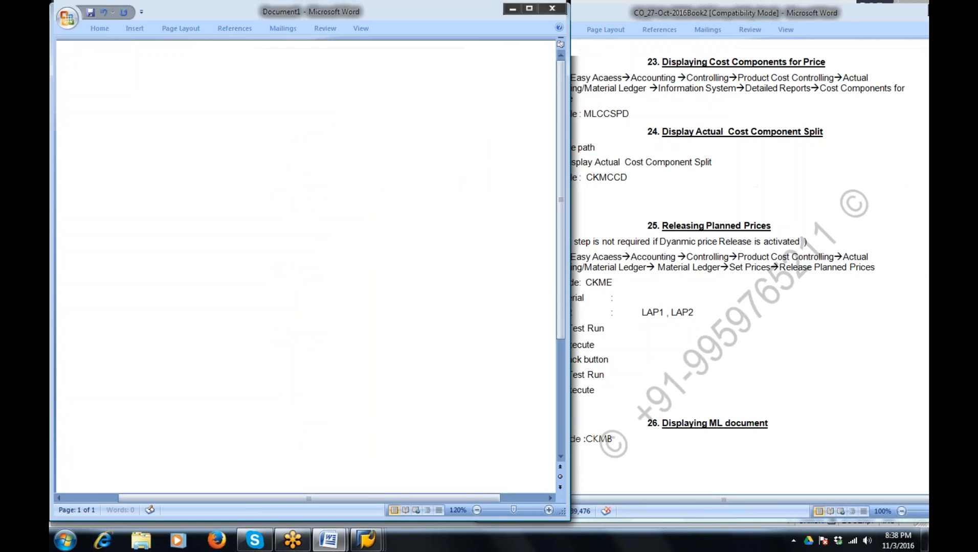
pyautogui.click(135, 28)
pyautogui.click(141, 50)
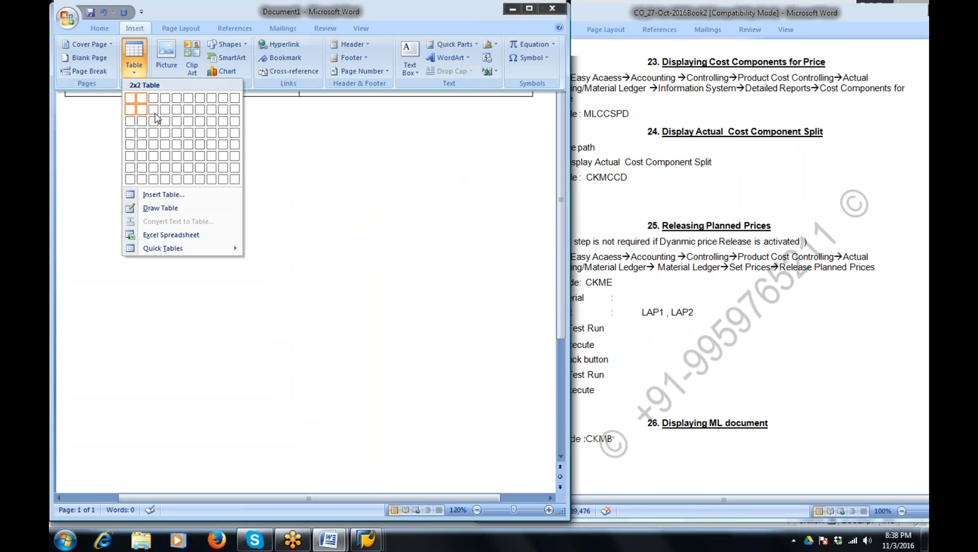
pyautogui.click(223, 114)
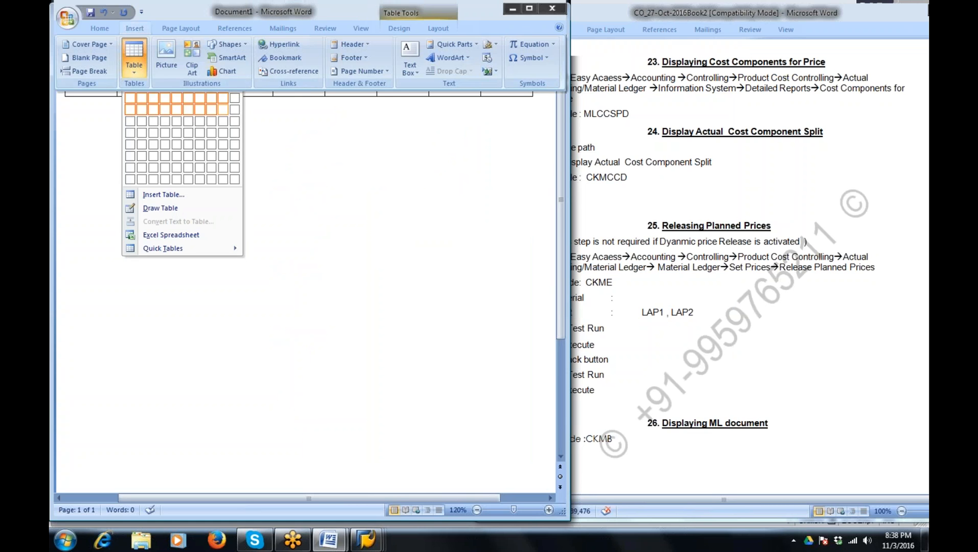
# Step: Head the first table column Per1 and the last column Per12, and make the header row bold
pyautogui.write('pe')
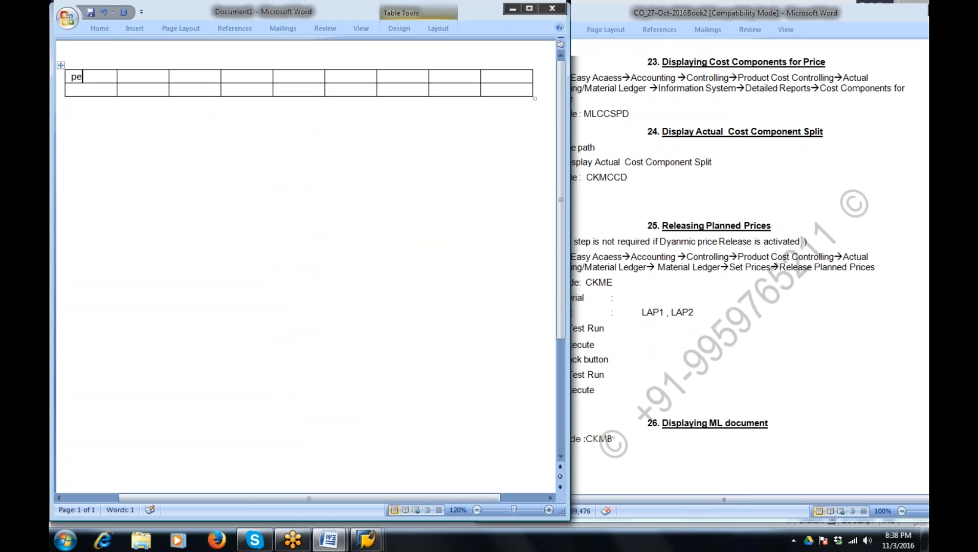
pyautogui.write('r1')
pyautogui.click(496, 76)
pyautogui.write('Per12')
pyautogui.press('Tab')
pyautogui.moveTo(73, 76); pyautogui.dragTo(506, 77)
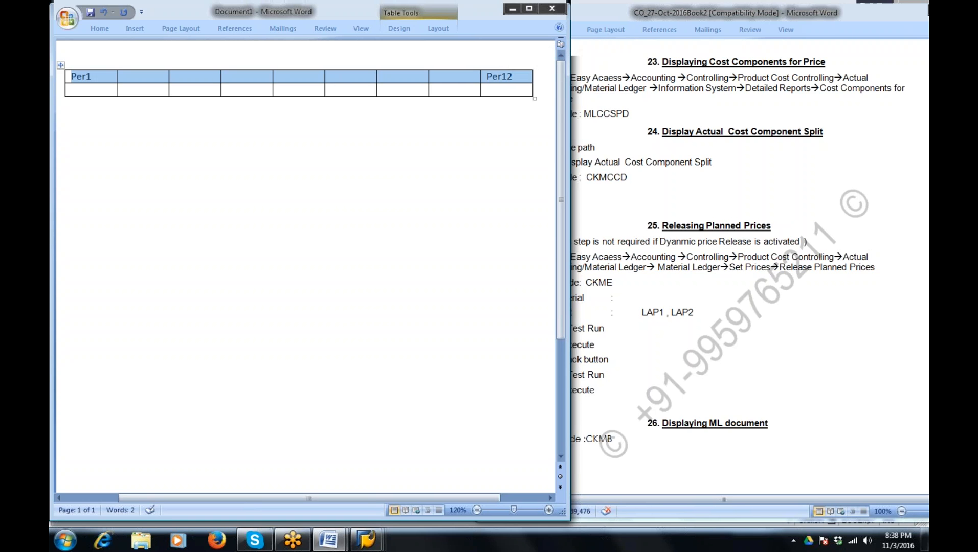
pyautogui.hotkey('ctrl', 'b')
# Step: Enter "Std cost estimate" under Per1, with "(Prod cost planning)" on a new line in the same cell
pyautogui.click(82, 91)
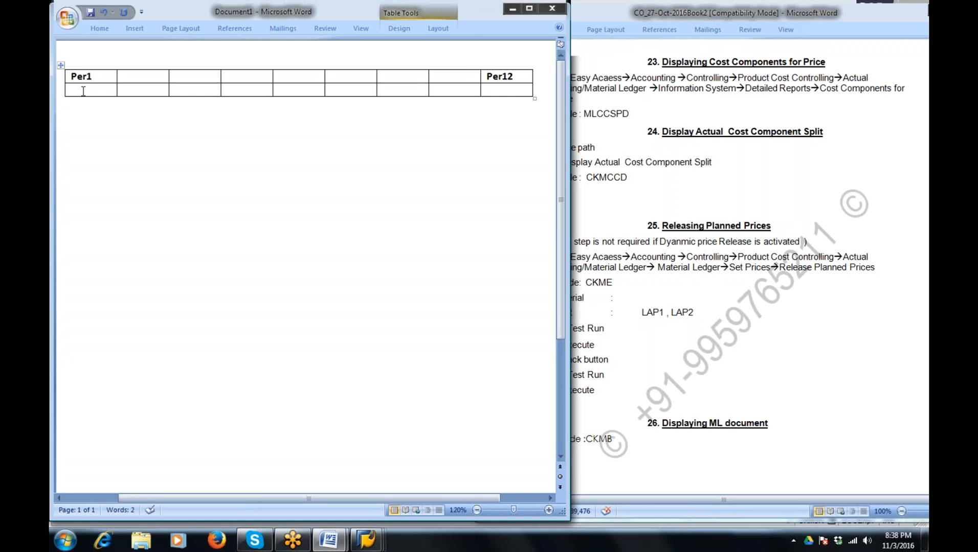
pyautogui.write('Std cost estimate')
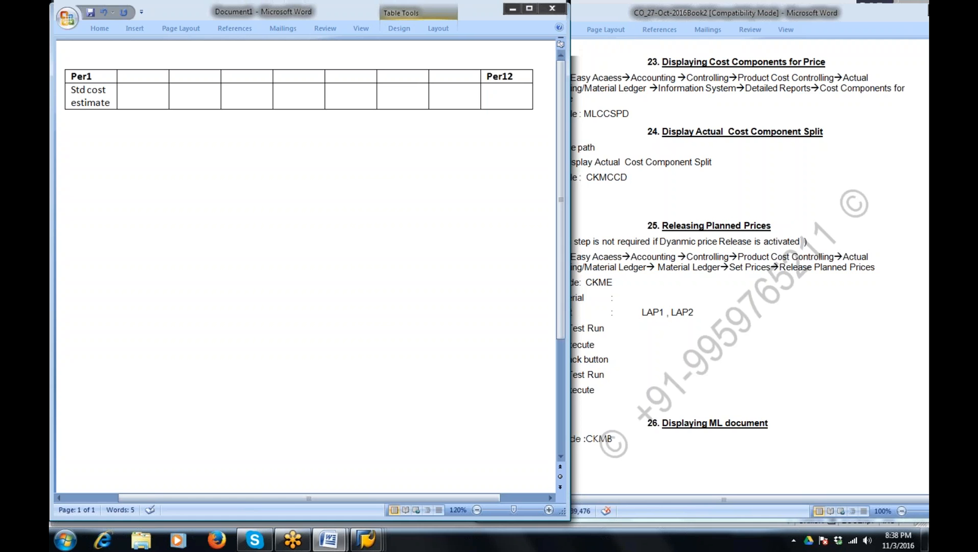
pyautogui.press('Return')
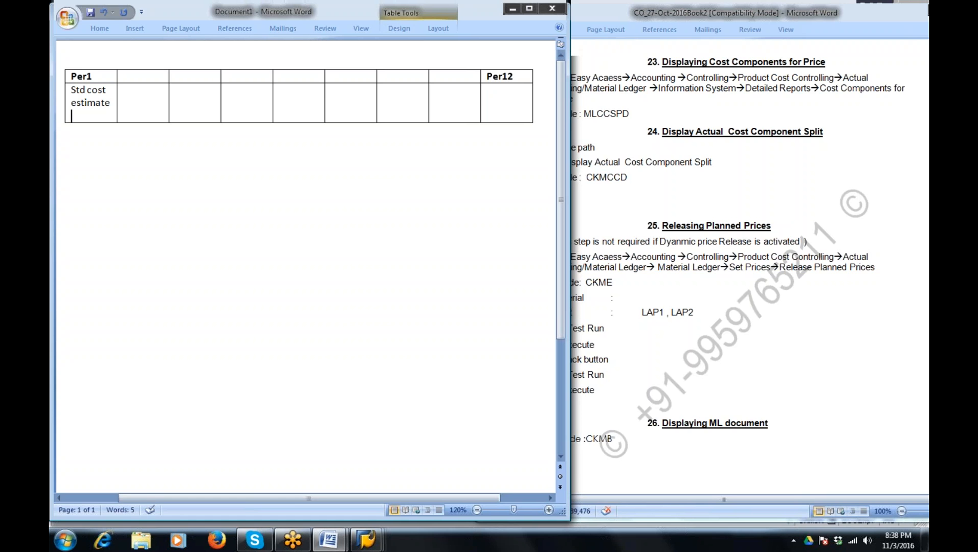
pyautogui.write('Prod cost planning')
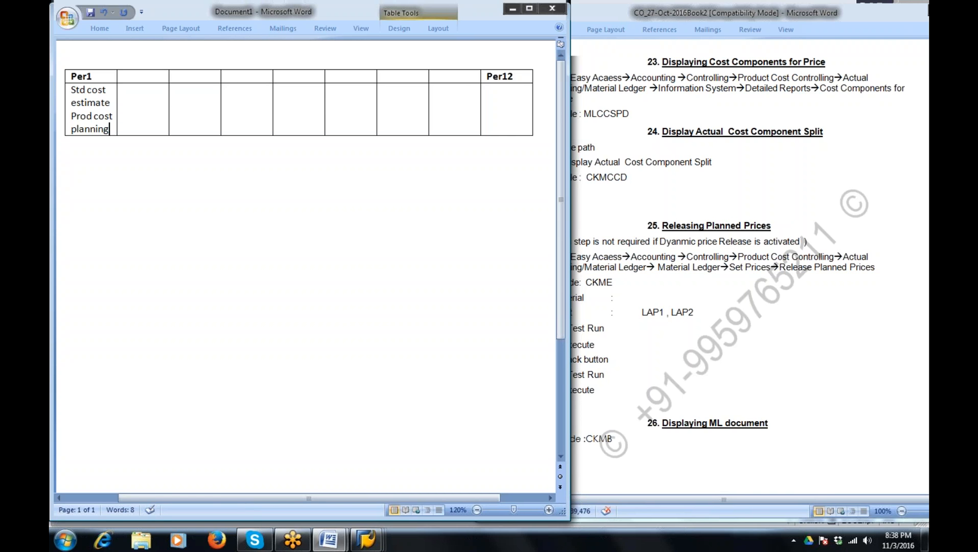
pyautogui.write(')')
pyautogui.press('Up')
pyautogui.press('Left')
pyautogui.press('Left')
pyautogui.press('Left')
pyautogui.press('Left')
pyautogui.press('Left')
pyautogui.press('Left')
pyautogui.press('Left')
pyautogui.press('Left')
pyautogui.press('Left')
pyautogui.press('Left')
pyautogui.press('Down')
pyautogui.press('Left')
pyautogui.press('Left')
pyautogui.press('Left')
pyautogui.press('Left')
pyautogui.press('Left')
pyautogui.press('Left')
pyautogui.press('Left')
pyautogui.press('Left')
pyautogui.press('Left')
pyautogui.write('(')
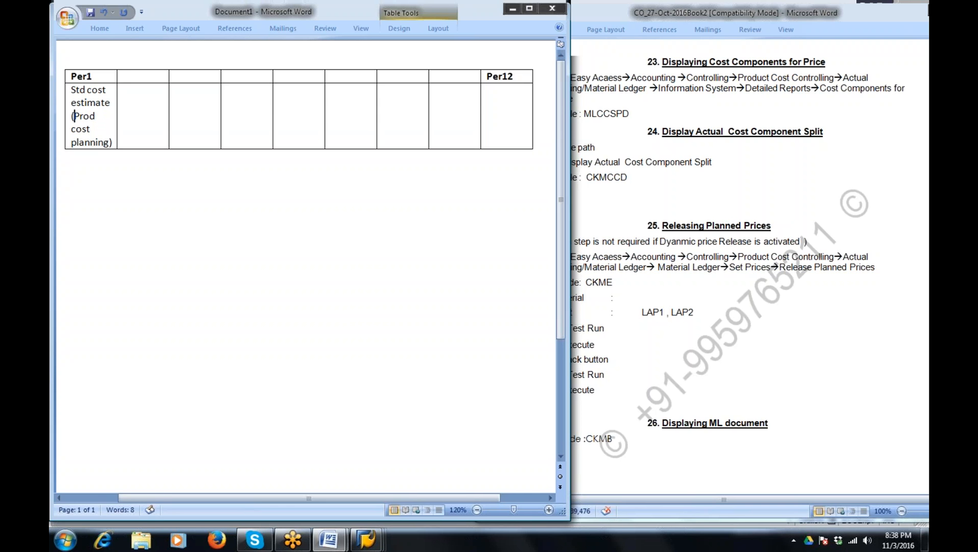
# Step: Add "for whole year" after "Std cost estimate" in the Per1 cell
pyautogui.click(699, 16)
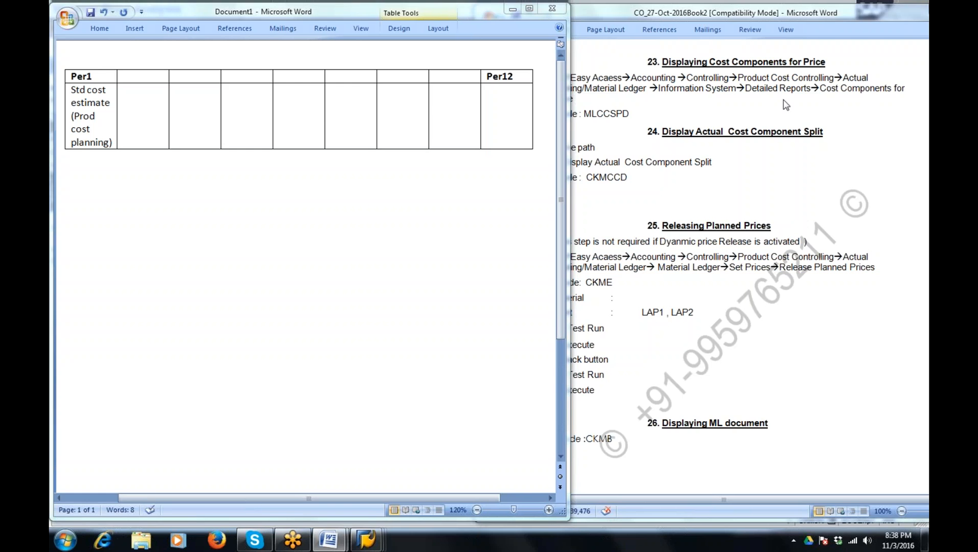
pyautogui.click(75, 116)
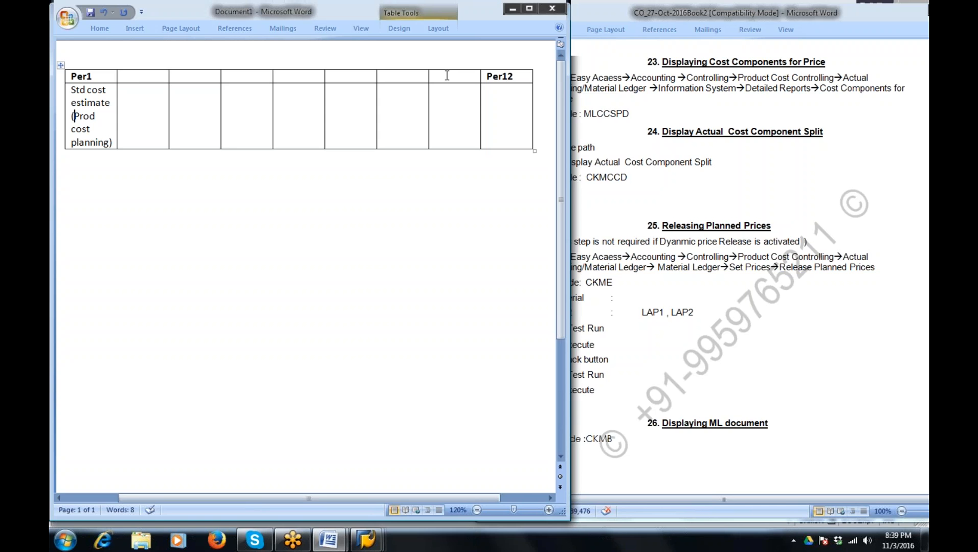
pyautogui.moveTo(72, 88); pyautogui.dragTo(109, 112)
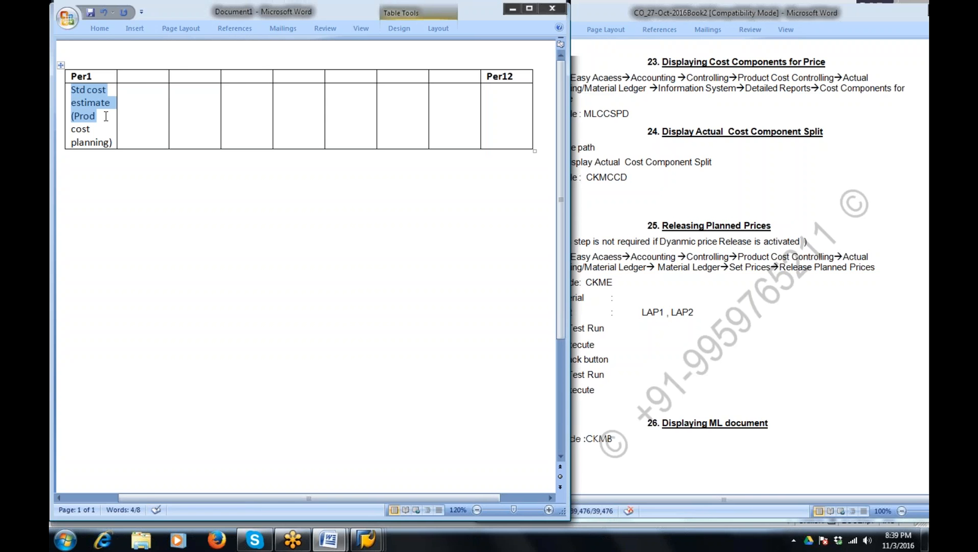
pyautogui.press('Right')
pyautogui.click(111, 106)
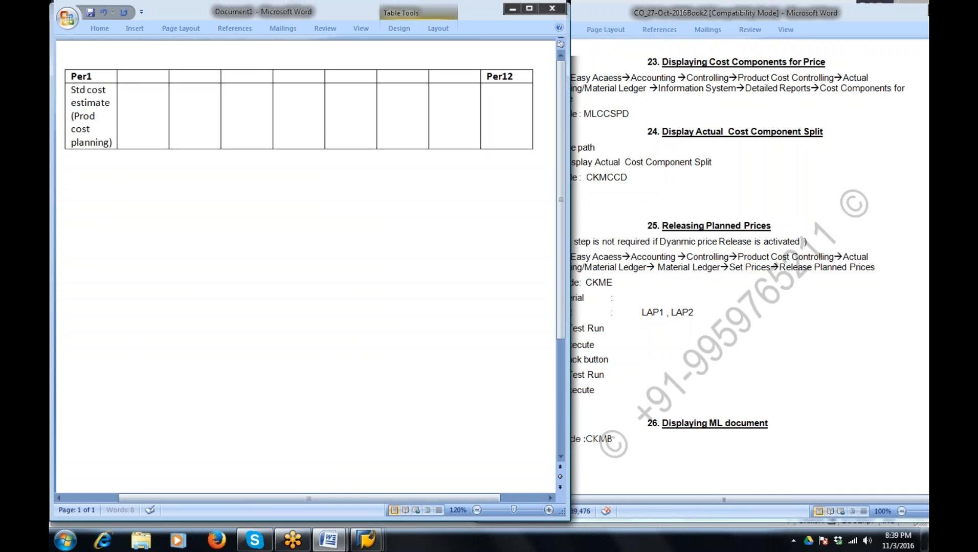
pyautogui.write('for whole ye')
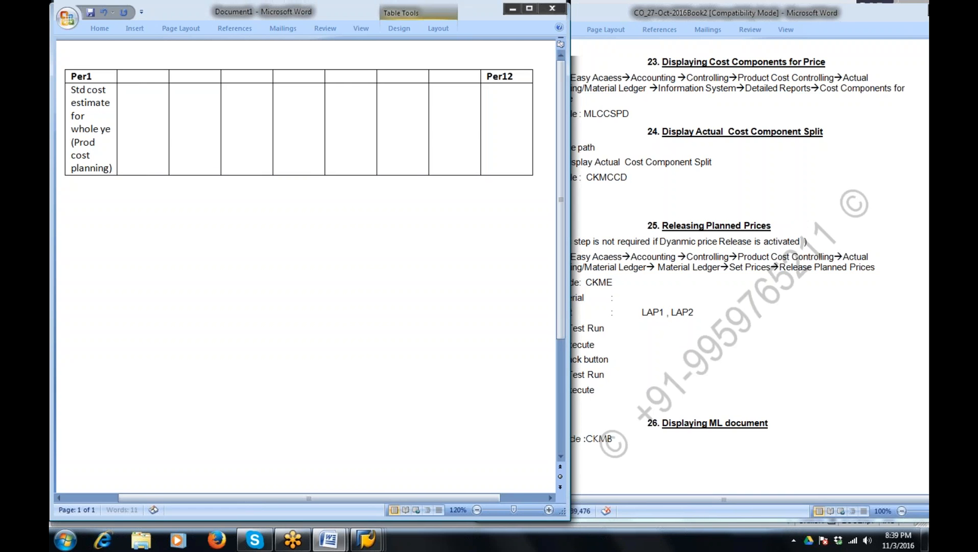
pyautogui.write('ar')
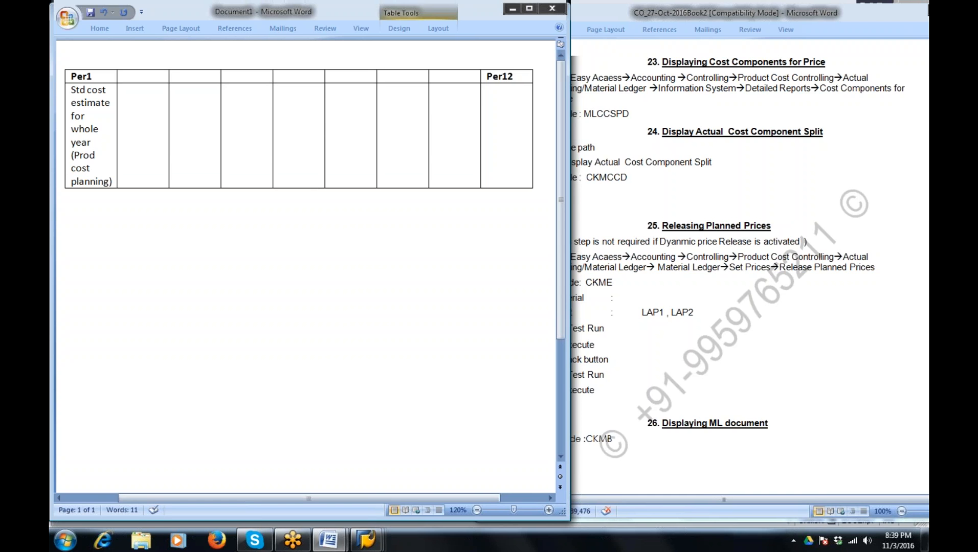
# Step: Head the fifth column "Per x" and enter "Create new std cost estimate()" in the cell below it
pyautogui.click(297, 77)
pyautogui.write('perx')
pyautogui.press('BackSpace')
pyautogui.write('x')
pyautogui.click(282, 91)
pyautogui.write('Create new std')
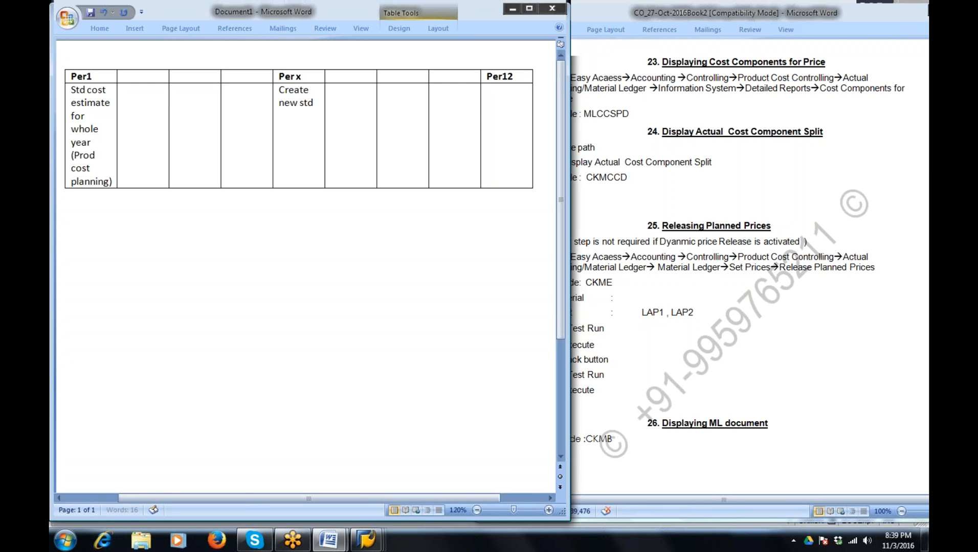
pyautogui.write(' cost estimat')
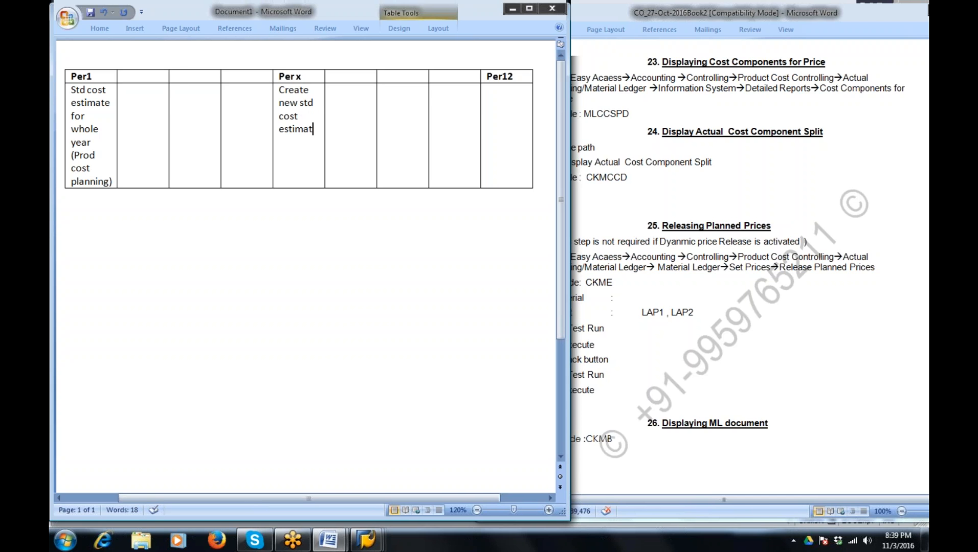
pyautogui.write('e')
pyautogui.write('()')
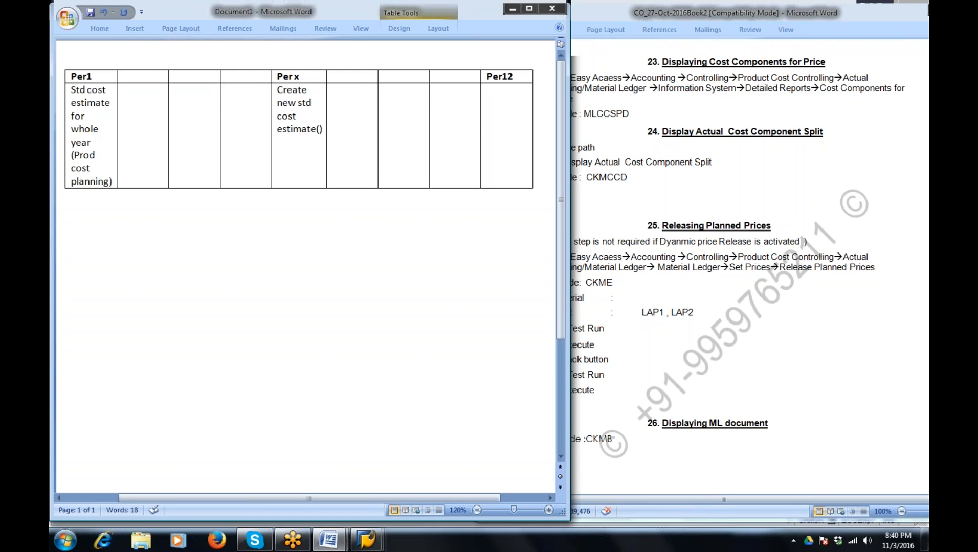
# Step: Copy "Prod cost planning" from the Per1 cell into the empty parentheses in the Per x cell
pyautogui.moveTo(77, 155); pyautogui.dragTo(106, 183)
pyautogui.rightClick(105, 183)
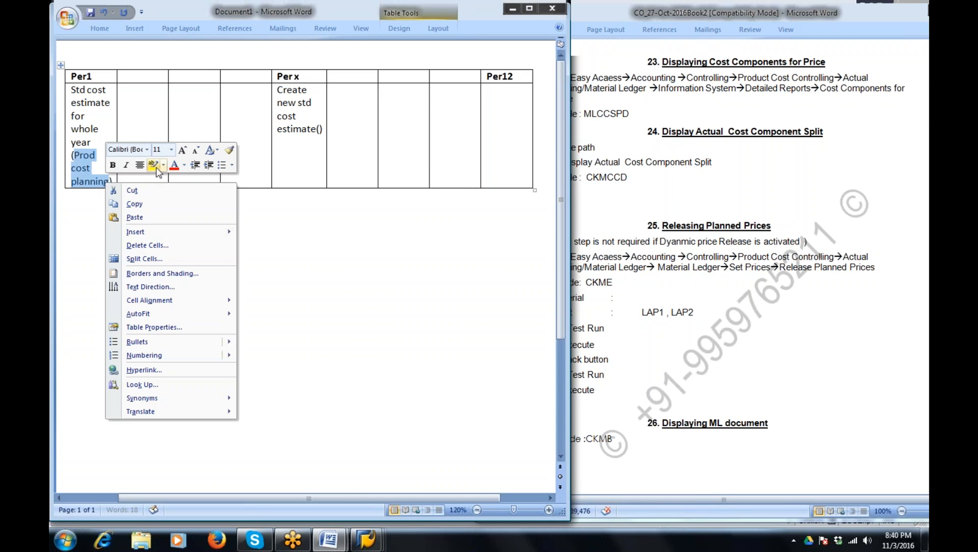
pyautogui.click(141, 207)
pyautogui.click(319, 130)
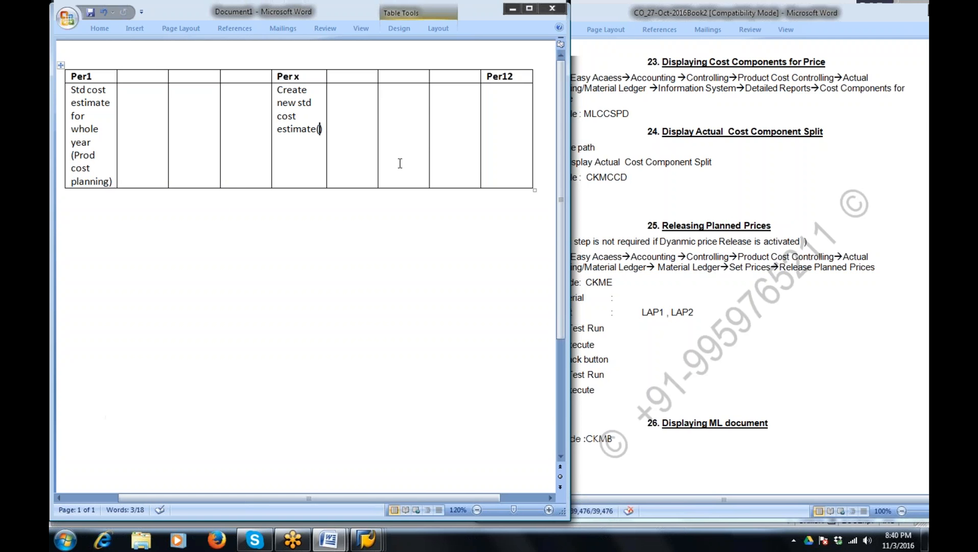
pyautogui.hotkey('ctrl', 'v')
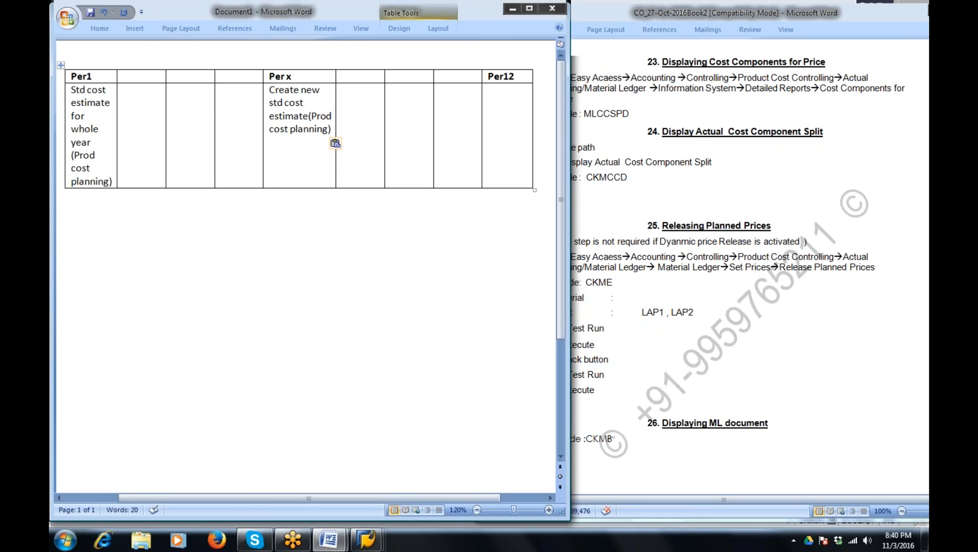
# Step: Add "Modified std cost estimate" to the Per x cell, separated from the text above by a blank line
pyautogui.press('Return')
pyautogui.press('Return')
pyautogui.write('Modified st')
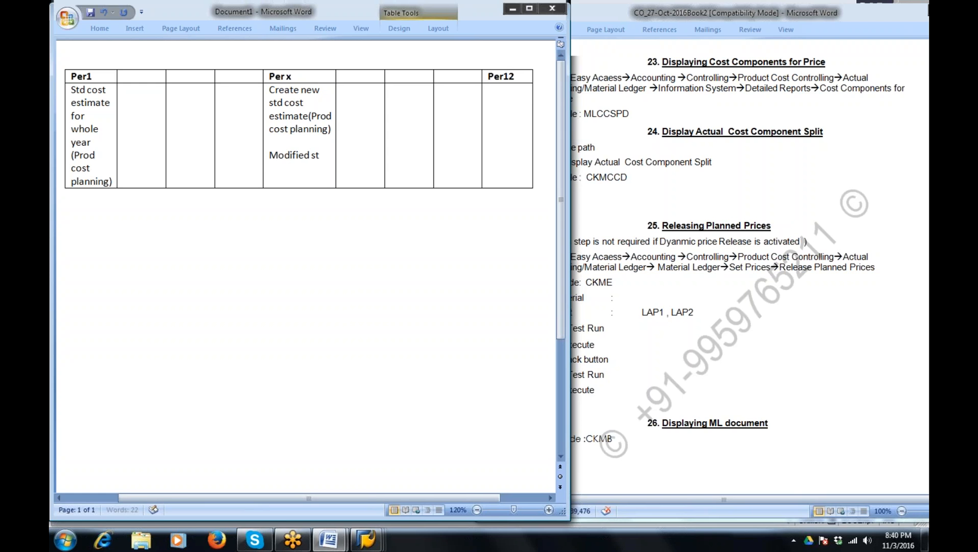
pyautogui.write('d cost estimate')
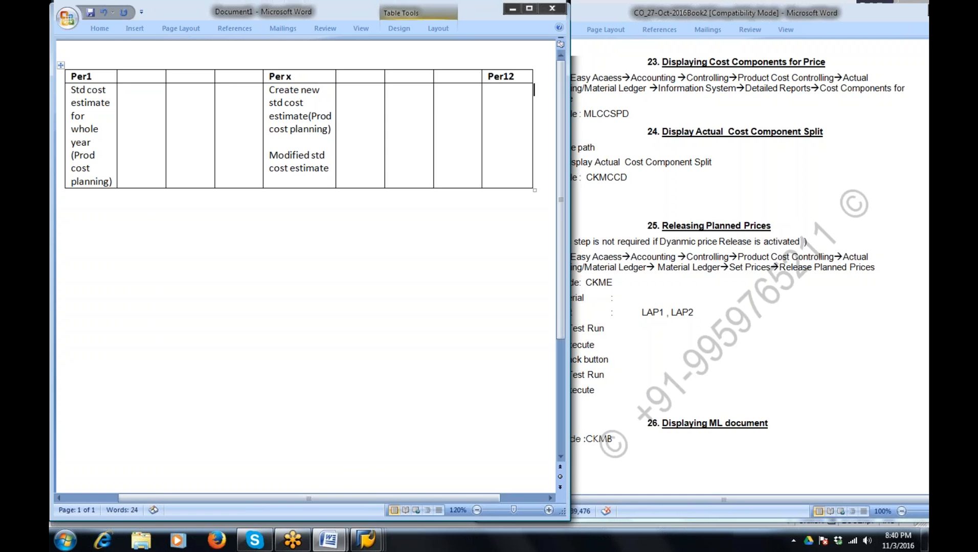
# Step: Add a new row at the end of the table and enter "PUP(periodic unit price)" in its Per1 cell
pyautogui.press('Return')
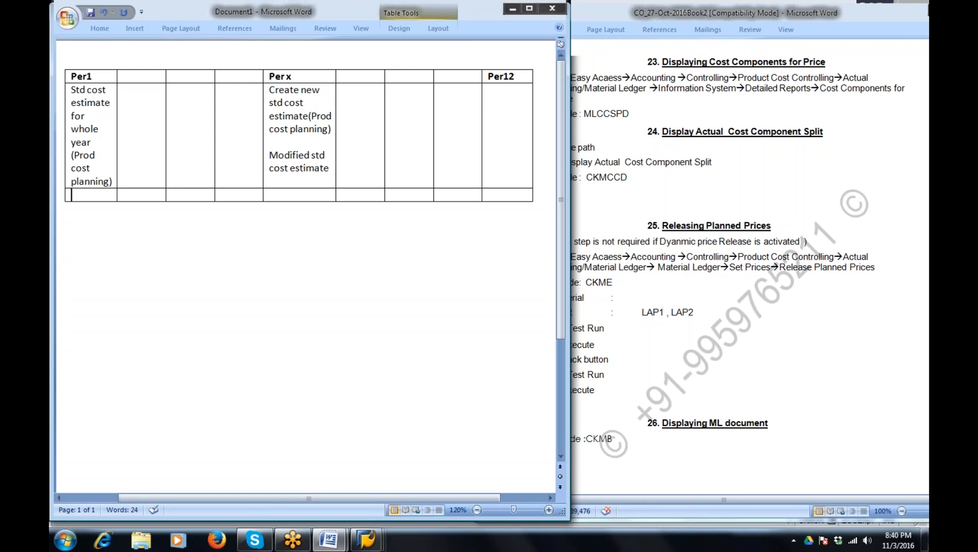
pyautogui.press('Return')
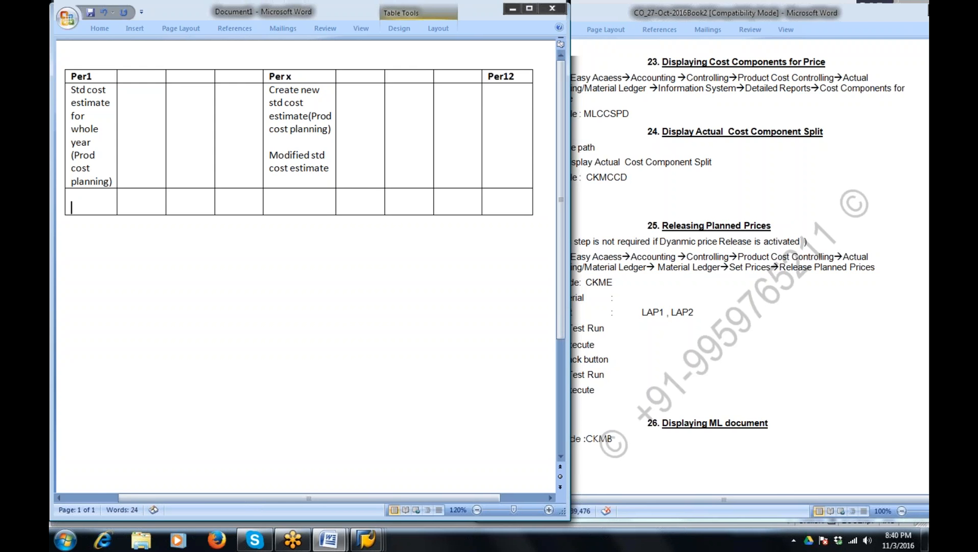
pyautogui.press('Up')
pyautogui.write('A')
pyautogui.press('BackSpace')
pyautogui.write('PUP()')
pyautogui.press('Left')
pyautogui.write('peri')
pyautogui.write('odic uni')
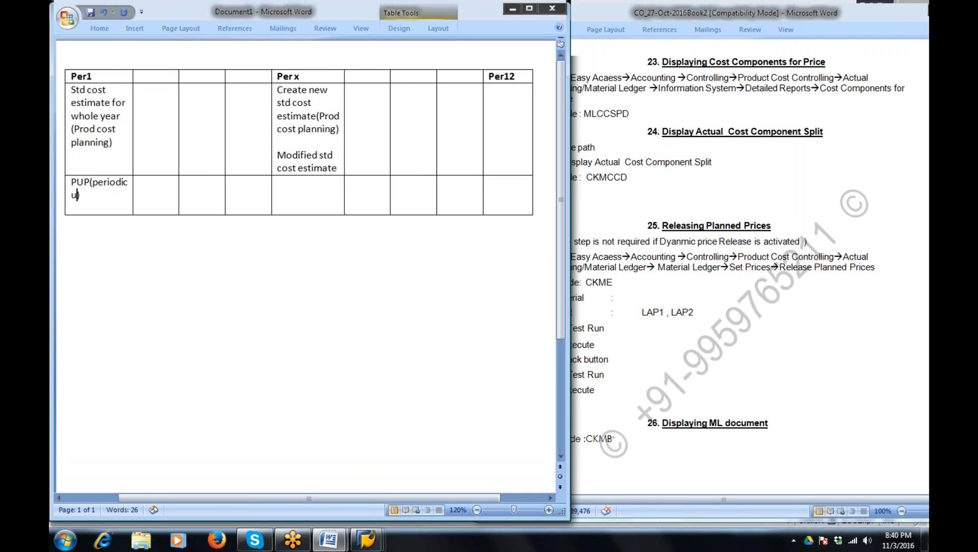
pyautogui.write('t price')
# Step: Add "Actual costing ML" on a new line under the PUP text in the Per1 column
pyautogui.press('Return')
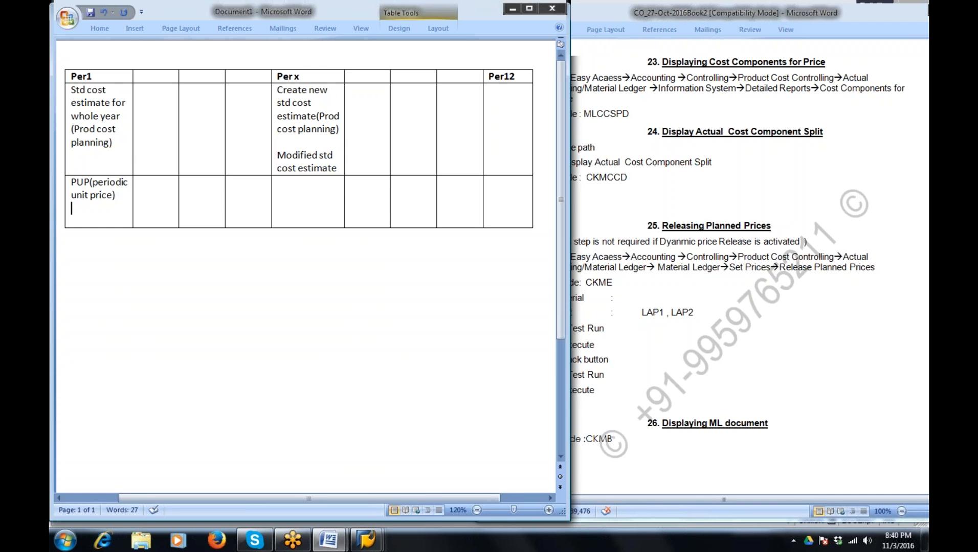
pyautogui.write('A')
pyautogui.write('aulcostin')
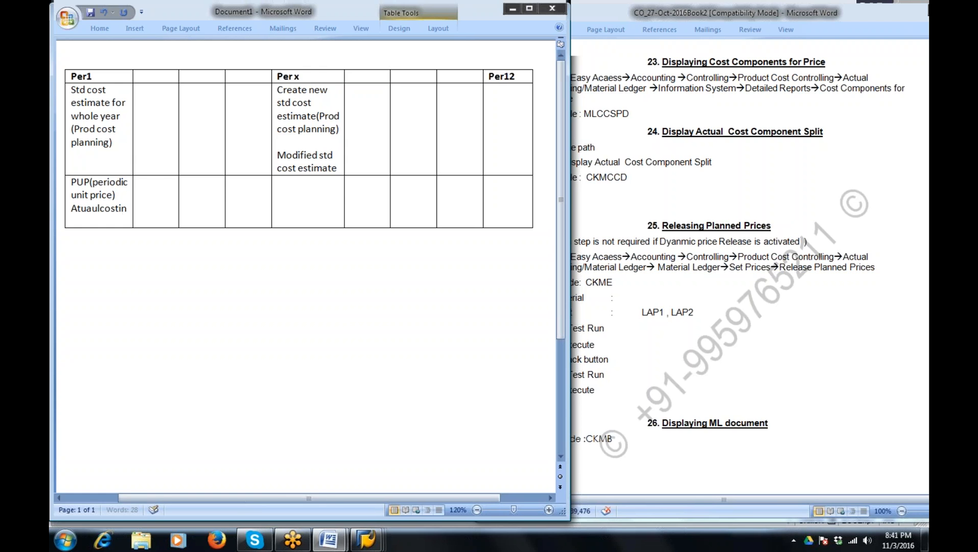
pyautogui.write('g ML')
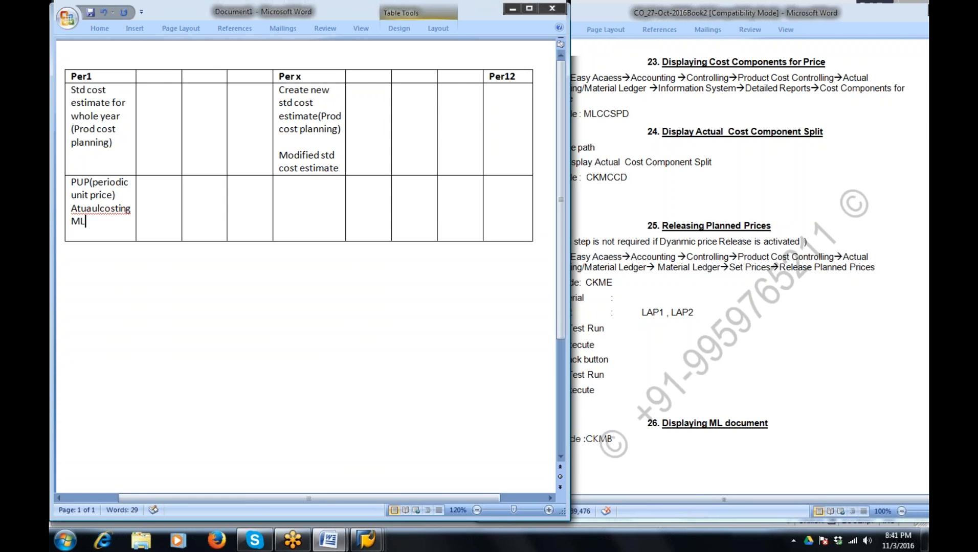
pyautogui.press('Up')
pyautogui.press('Up')
pyautogui.press('Left')
pyautogui.press('Left')
pyautogui.press('Down')
pyautogui.write('c')
pyautogui.press('Right')
pyautogui.press('Right')
pyautogui.press('Right')
pyautogui.press('Delete')
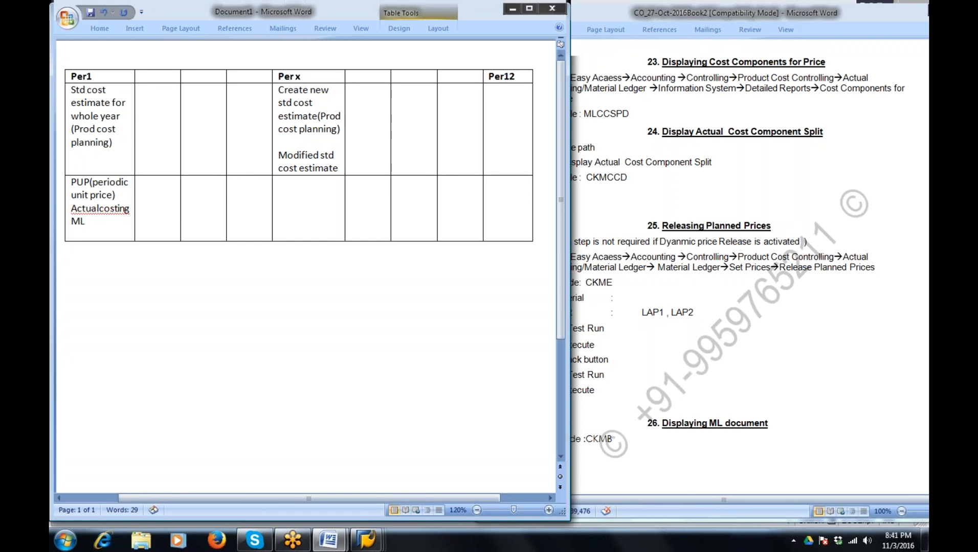
pyautogui.press('Right')
pyautogui.press('Right')
pyautogui.press('Right')
pyautogui.press('Right')
pyautogui.press('Right')
pyautogui.press('Right')
pyautogui.press('Right')
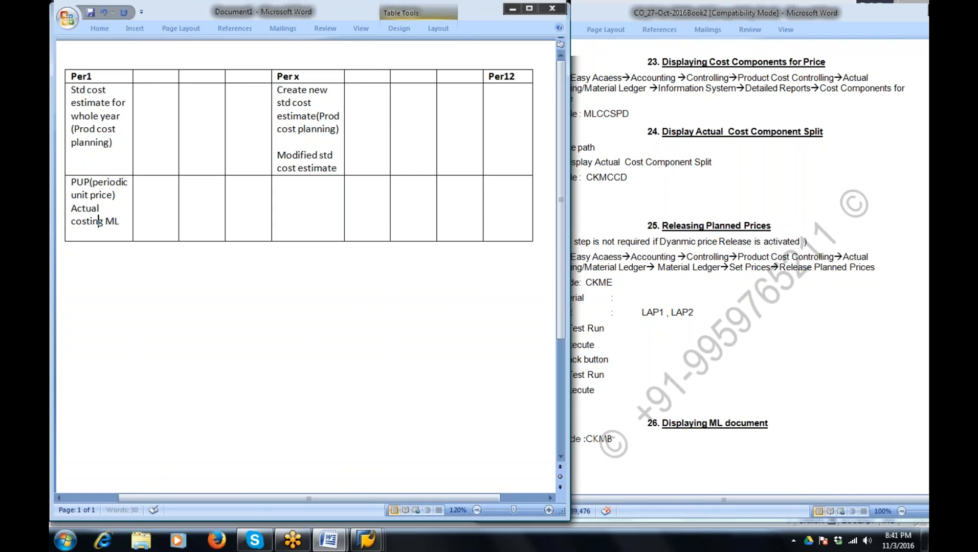
# Step: Insert a slash before ML and enclose the line in parentheses so it reads "(Actual costing/ ML)"
pyautogui.write('/ ML)')
pyautogui.press('Up')
pyautogui.press('Up')
pyautogui.press('Up')
pyautogui.press('Left')
pyautogui.press('Left')
pyautogui.press('Left')
pyautogui.press('Left')
pyautogui.press('Left')
pyautogui.press('Left')
pyautogui.press('Left')
pyautogui.press('Left')
pyautogui.press('Left')
pyautogui.press('Left')
pyautogui.press('Left')
pyautogui.press('Down')
pyautogui.press('Left')
pyautogui.write('(')
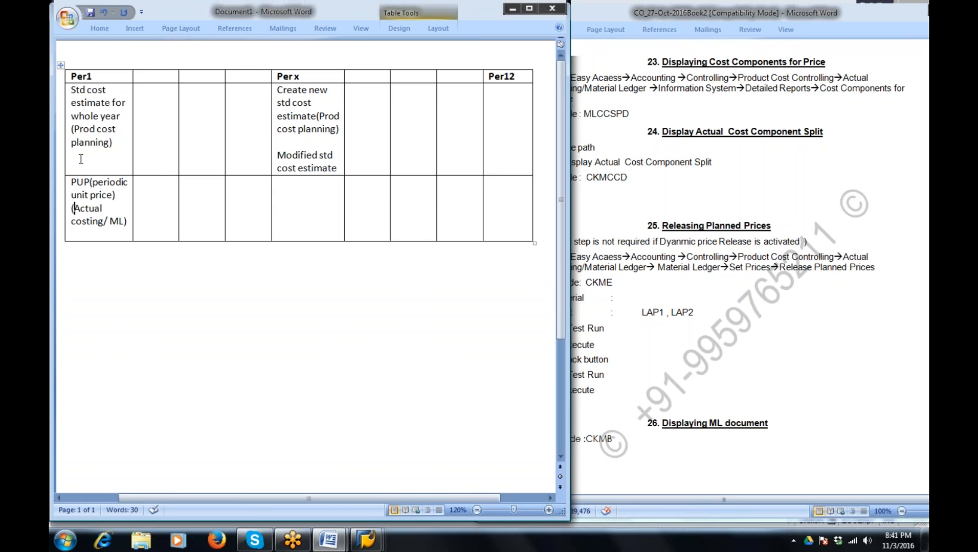
# Step: Enter "Releasing" after a blank line below "(Prod cost planning)" in the Per1 cell
pyautogui.click(121, 145)
pyautogui.press('Return')
pyautogui.press('Return')
pyautogui.write('Realasi')
pyautogui.write('n')
pyautogui.write('g')
pyautogui.click(86, 167)
pyautogui.press('BackSpace')
pyautogui.write('e')
# Step: Insert "Releasing" in the Per x cell between the new and modified cost estimate texts, with a blank line on either side
pyautogui.click(340, 169)
pyautogui.press('Return')
pyautogui.press('Up')
pyautogui.press('Up')
pyautogui.press('Up')
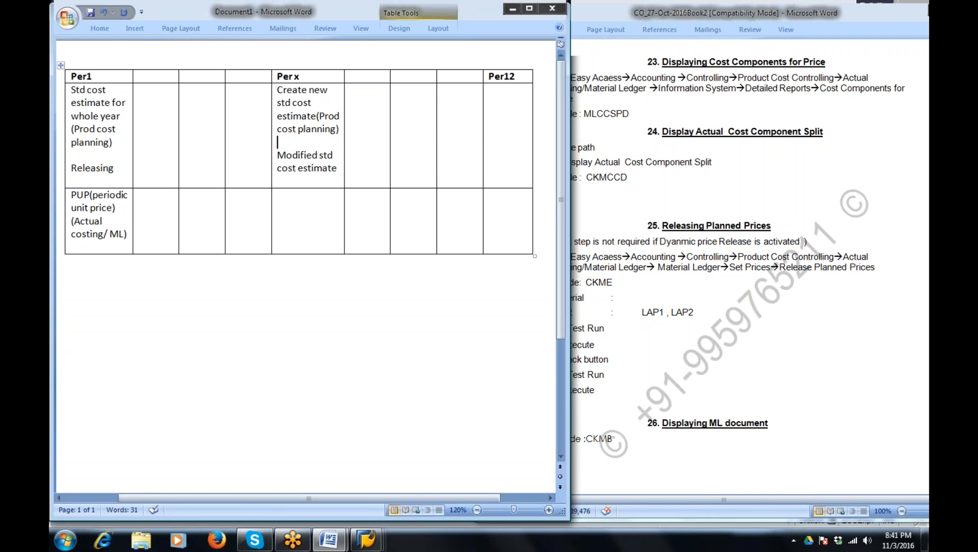
pyautogui.press('Return')
pyautogui.press('Up')
pyautogui.write('Relasing')
pyautogui.press('Left')
pyautogui.press('Left')
pyautogui.press('Left')
pyautogui.press('Left')
pyautogui.press('Left')
pyautogui.write('e')
pyautogui.press('Left')
pyautogui.press('Left')
pyautogui.press('Left')
pyautogui.press('Left')
pyautogui.press('Return')
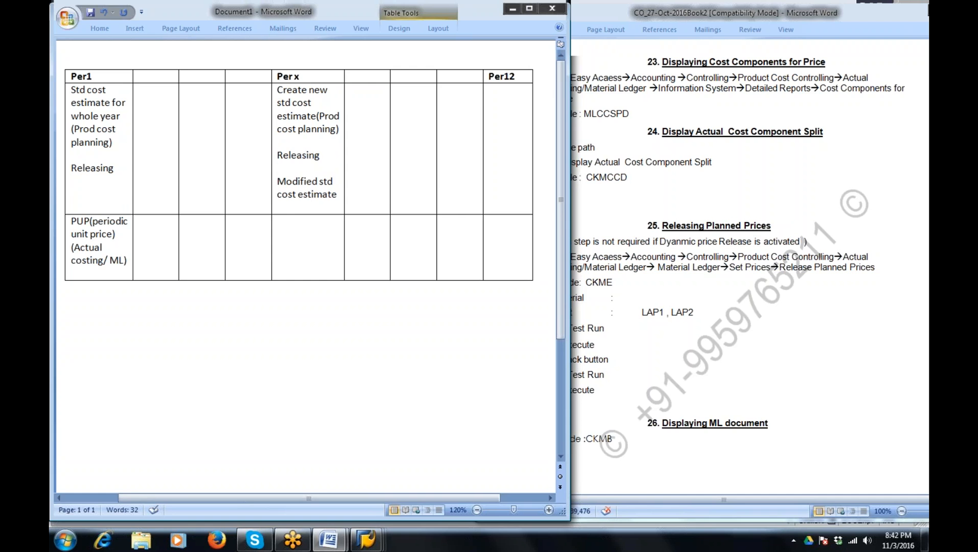
pyautogui.moveTo(277, 181); pyautogui.dragTo(342, 194)
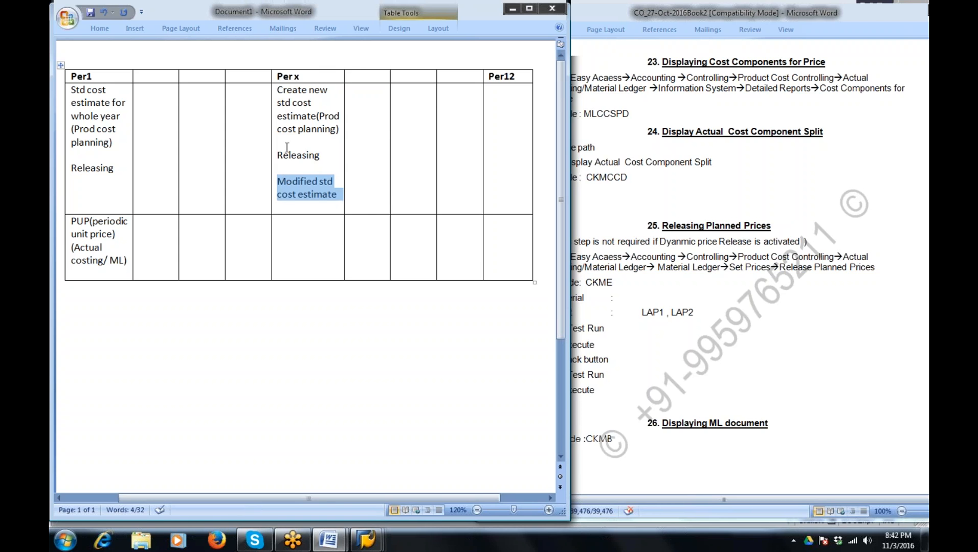
pyautogui.moveTo(278, 103); pyautogui.dragTo(314, 116)
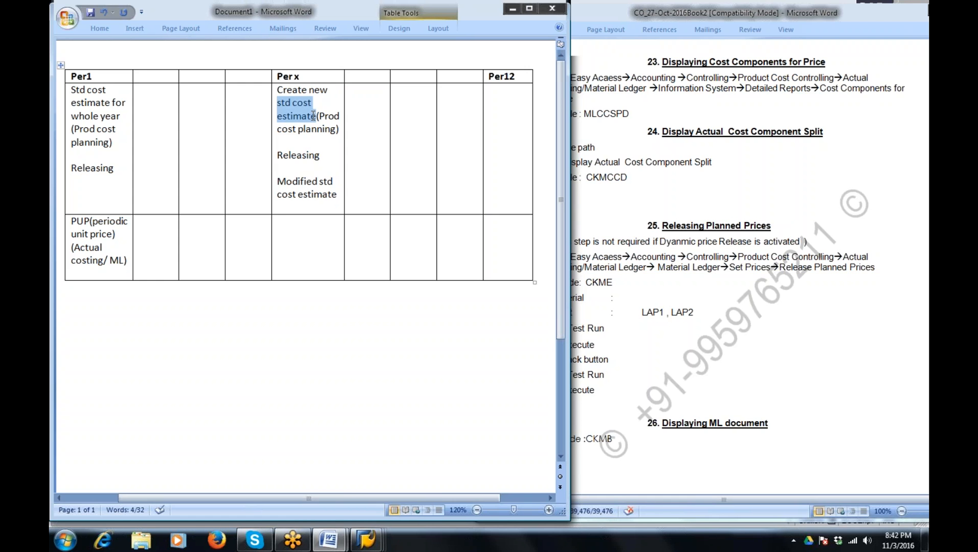
# Step: Copy the Per1 PUP text into the second, third, fourth, Per x and Per12 cells of the same row
pyautogui.moveTo(72, 222); pyautogui.dragTo(126, 264)
pyautogui.hotkey('ctrl', 'c')
pyautogui.rightClick(105, 226)
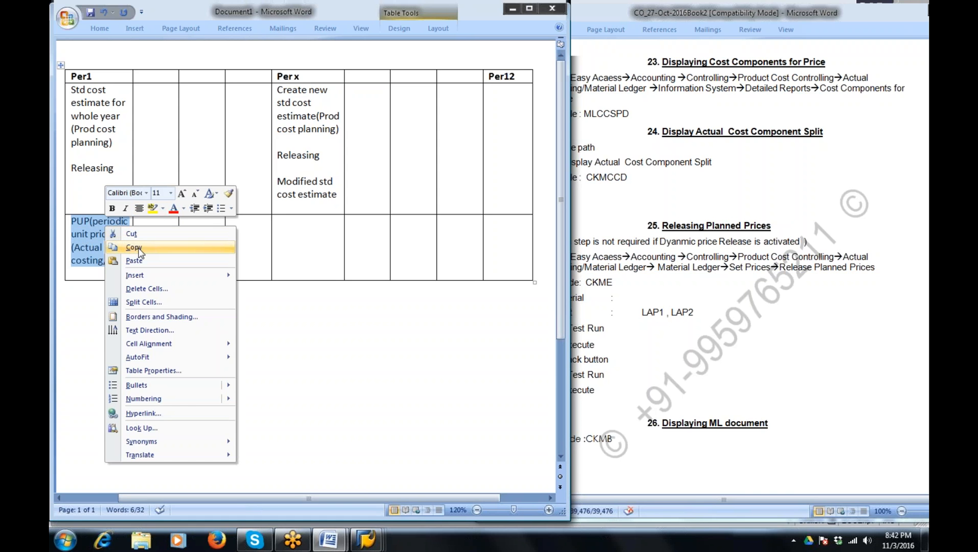
pyautogui.click(134, 248)
pyautogui.click(148, 232)
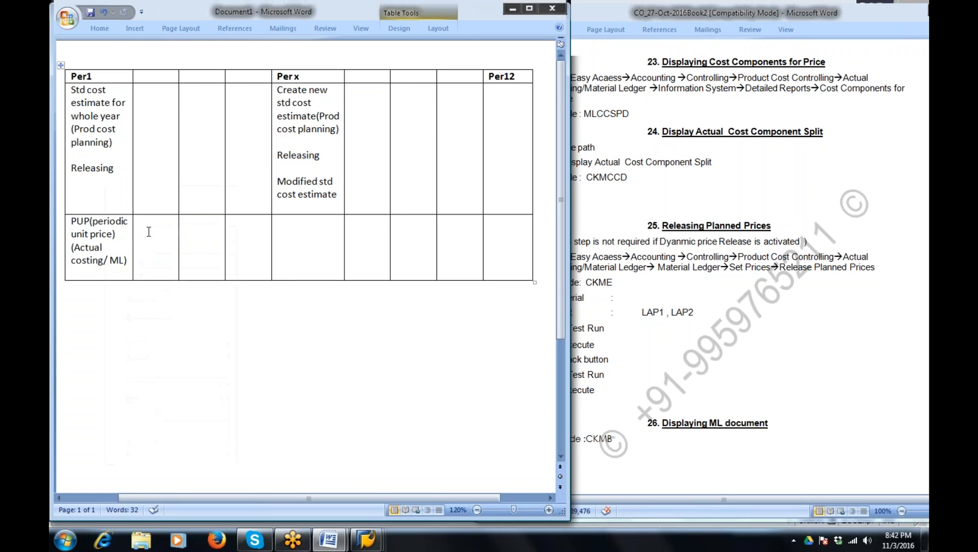
pyautogui.hotkey('ctrl', 'v')
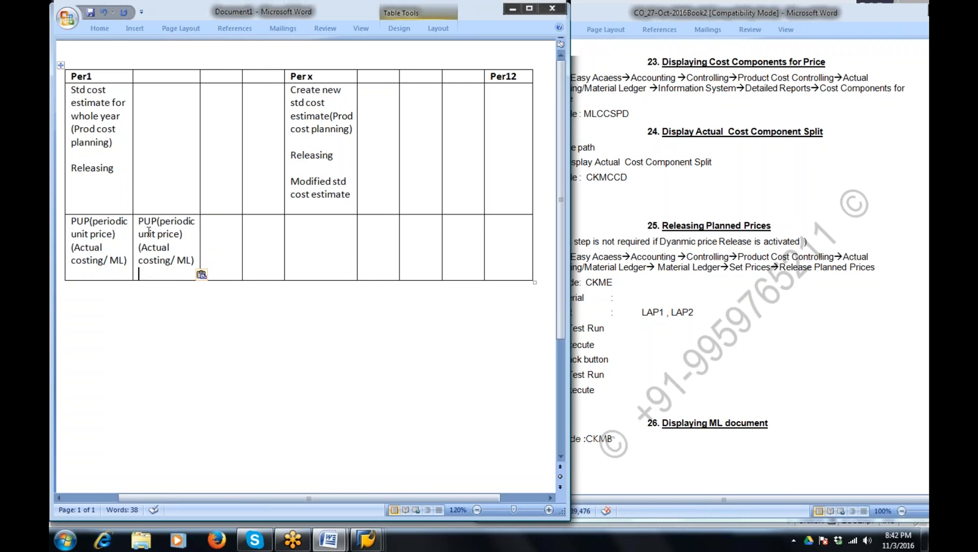
pyautogui.click(216, 233)
pyautogui.hotkey('ctrl', 'v')
pyautogui.click(290, 220)
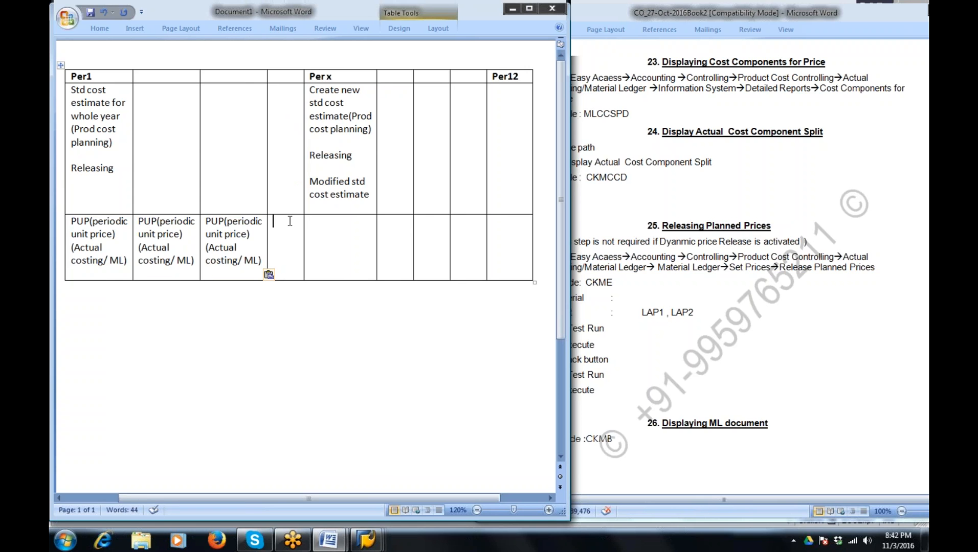
pyautogui.hotkey('ctrl', 'v')
pyautogui.click(512, 240)
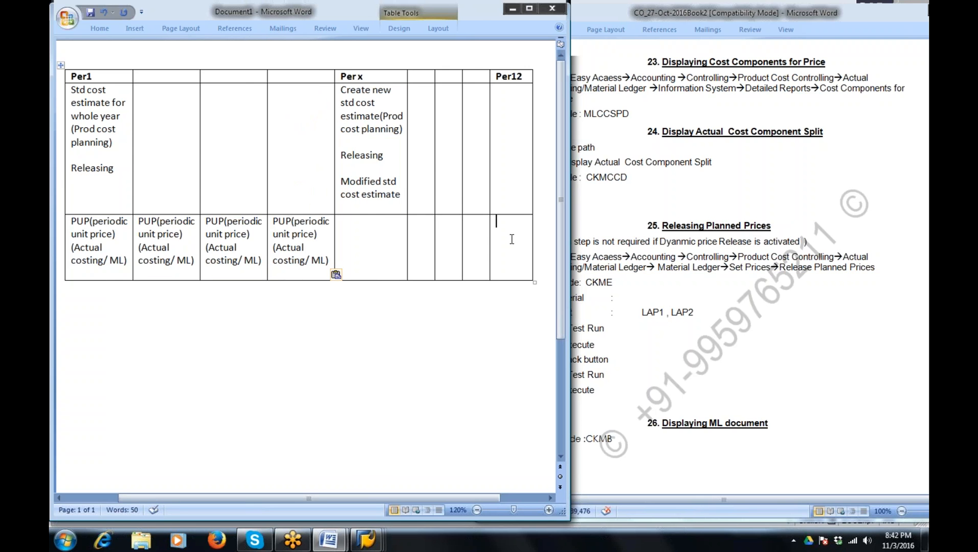
pyautogui.hotkey('ctrl', 'v')
pyautogui.click(356, 239)
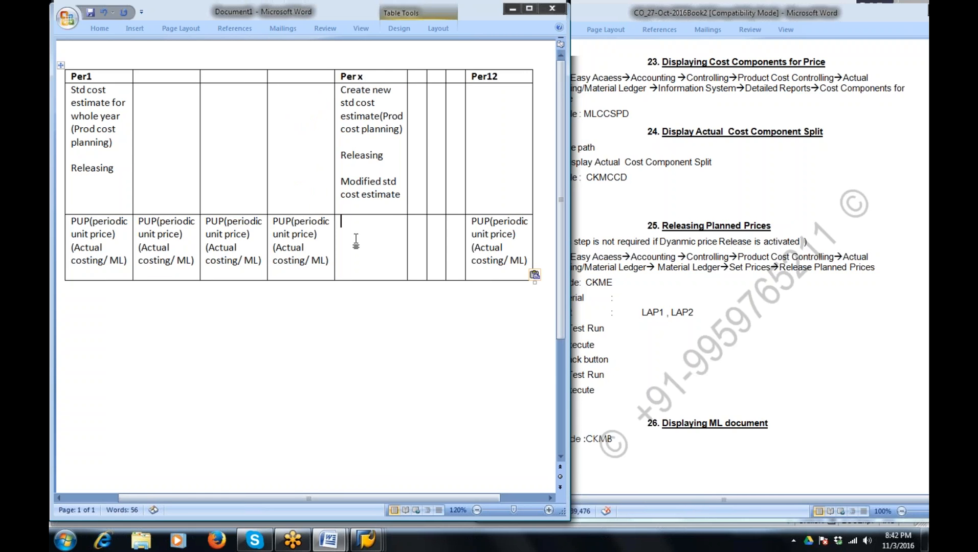
pyautogui.hotkey('ctrl', 'v')
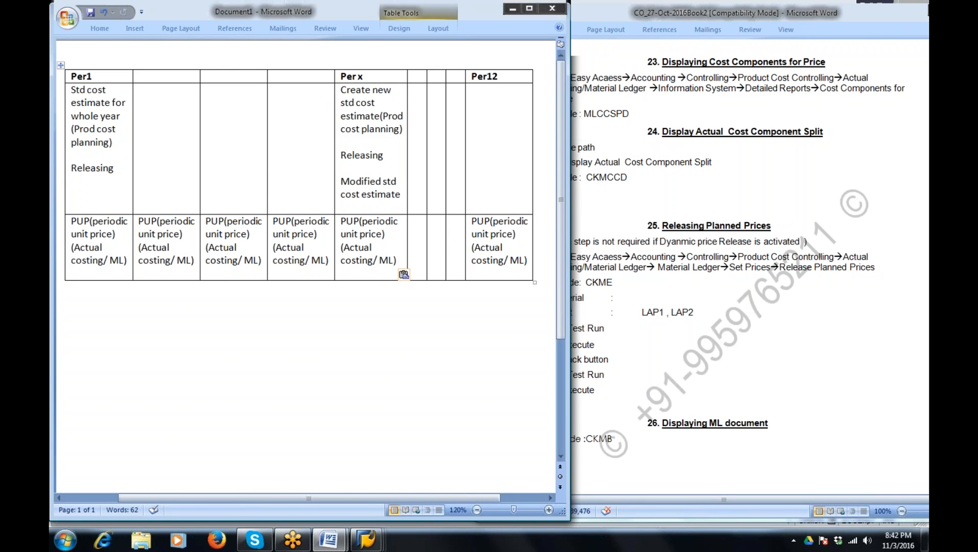
# Step: Add a row at the end of the table and enter "Not released" after a blank line under the Per1 PUP text
pyautogui.press('Return')
pyautogui.press('Up')
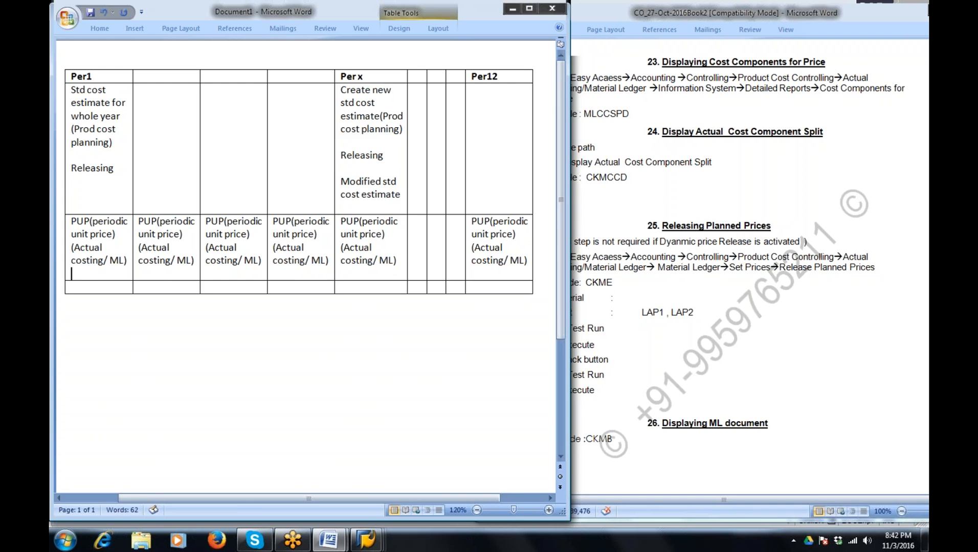
pyautogui.press('Return')
pyautogui.write('Not relased')
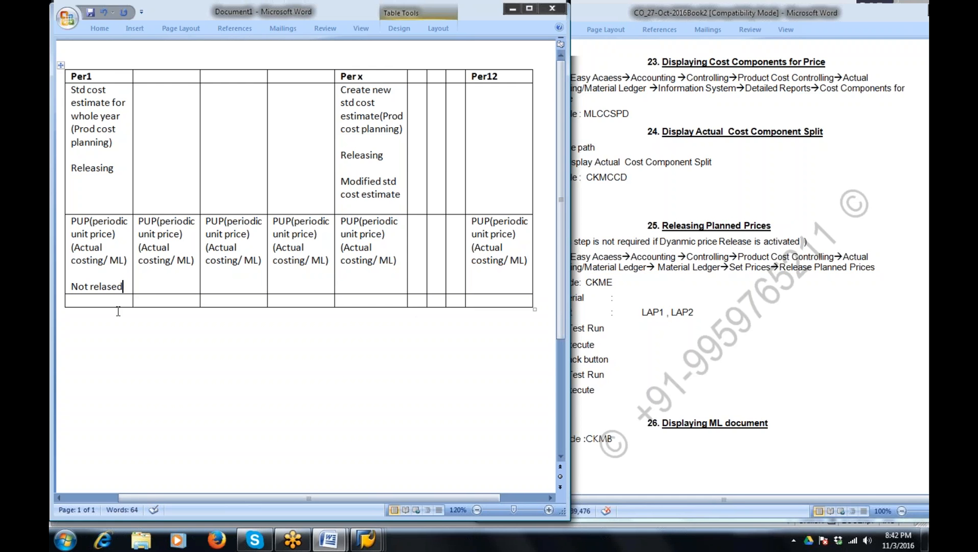
pyautogui.click(104, 288)
pyautogui.write('e')
# Step: Copy "Not released" from the Per1 cell to below the PUP text in the second column
pyautogui.moveTo(71, 288); pyautogui.dragTo(153, 276)
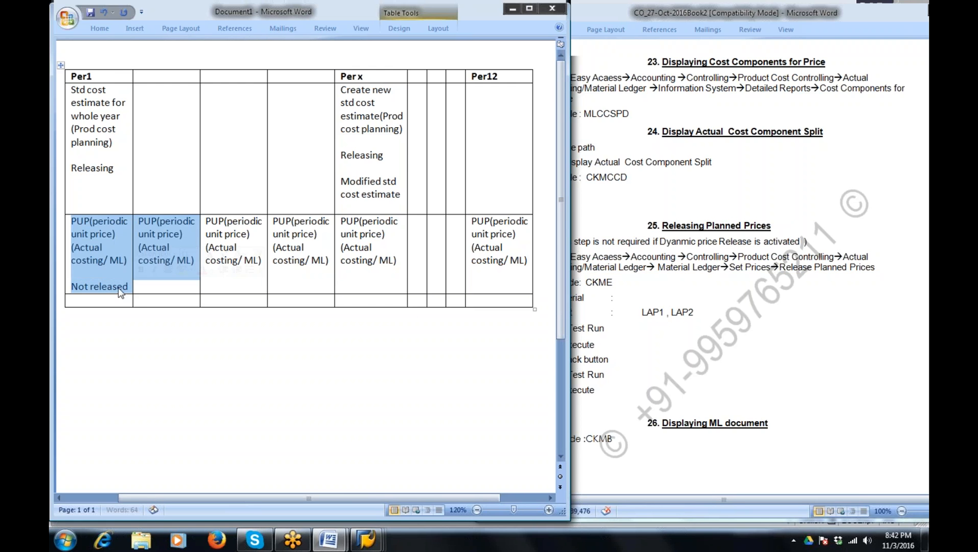
pyautogui.click(117, 288)
pyautogui.moveTo(71, 287); pyautogui.dragTo(128, 287)
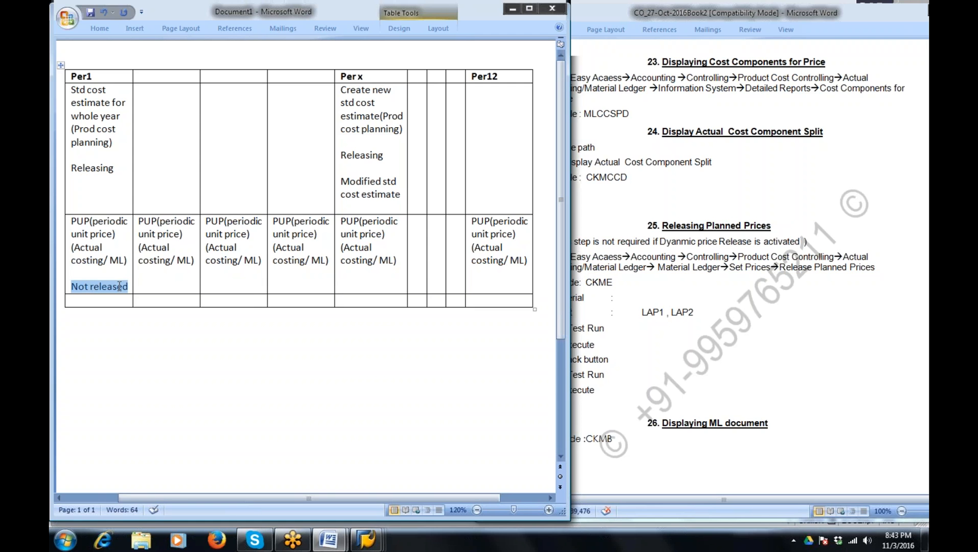
pyautogui.rightClick(119, 287)
pyautogui.click(159, 308)
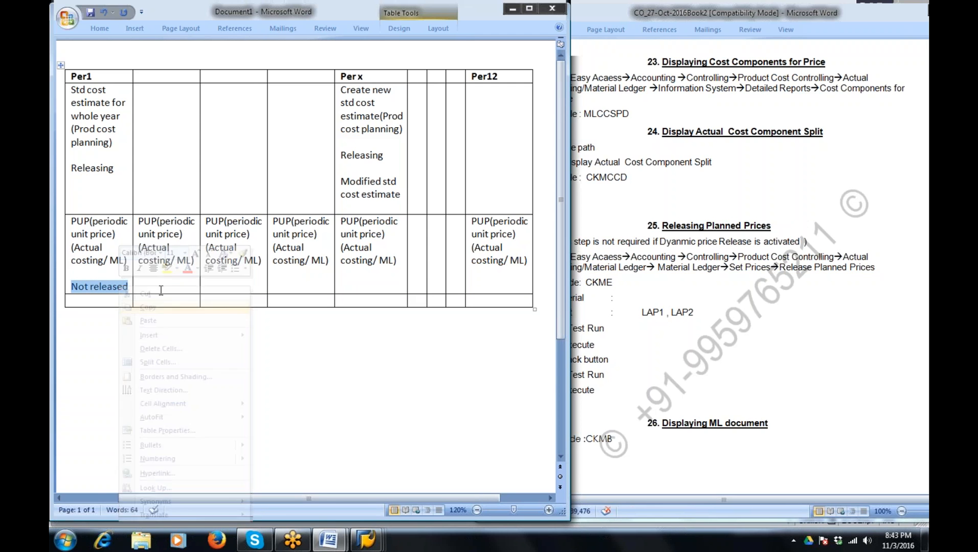
pyautogui.click(159, 284)
pyautogui.press('Up')
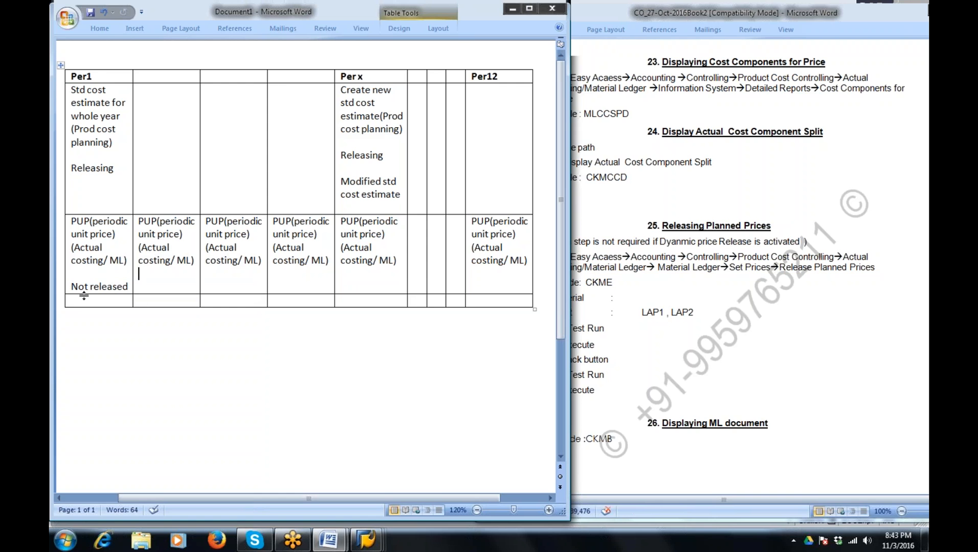
pyautogui.hotkey('ctrl', 'v')
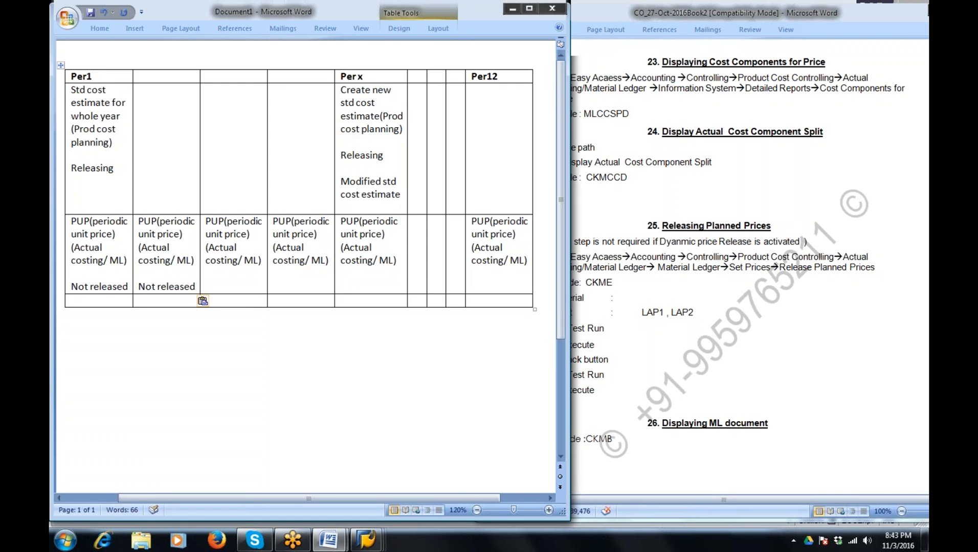
# Step: Paste "Not released" below the PUP text in the third, fourth, Per x and Per12 columns
pyautogui.press('Down')
pyautogui.press('Down')
pyautogui.press('Down')
pyautogui.press('Down')
pyautogui.hotkey('ctrl', 'v')
pyautogui.click(300, 288)
pyautogui.hotkey('ctrl', 'v')
pyautogui.click(377, 287)
pyautogui.hotkey('ctrl', 'v')
pyautogui.click(499, 288)
pyautogui.hotkey('ctrl', 'v')
# Step: Insert a blank line above "Not released" in the Per12, Per x, fourth and third columns of the PUP row
pyautogui.click(472, 274)
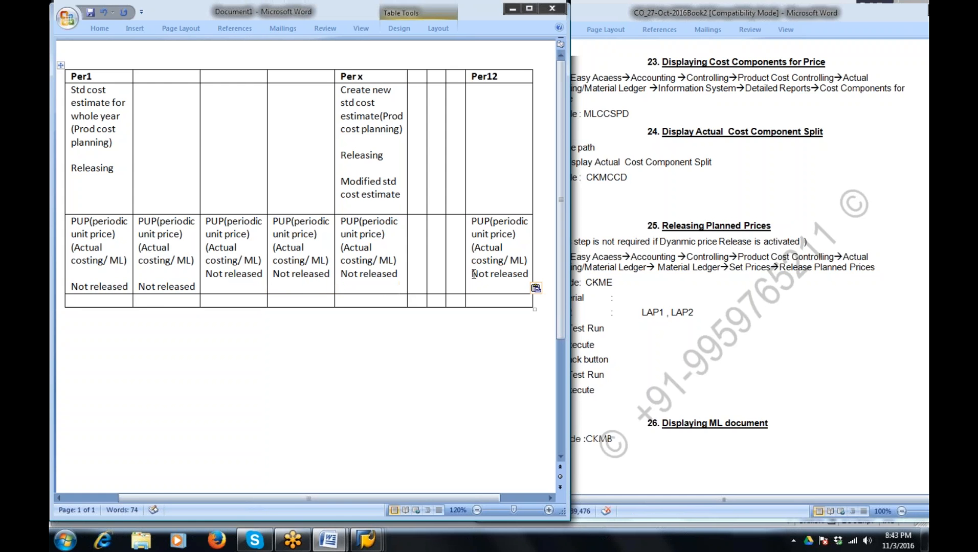
pyautogui.press('Return')
pyautogui.click(341, 274)
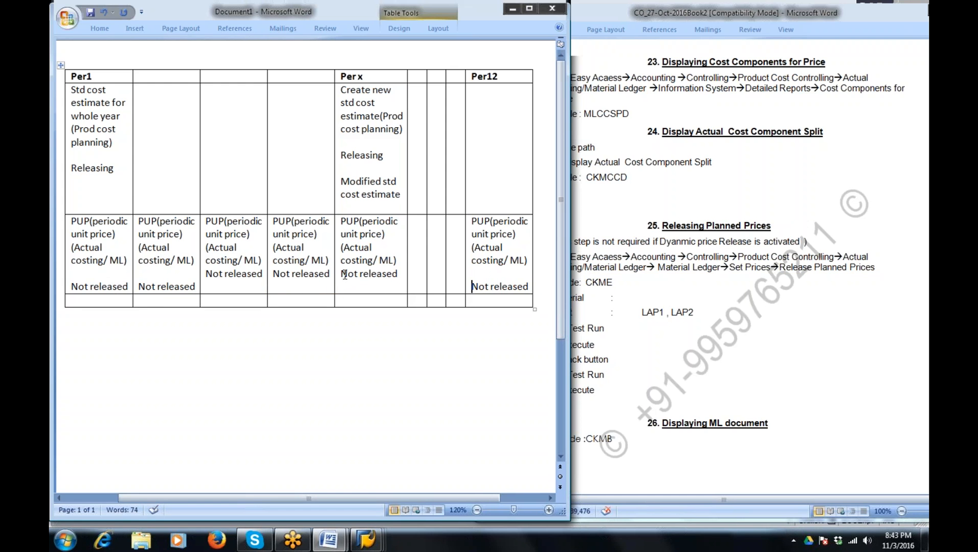
pyautogui.press('Return')
pyautogui.click(273, 275)
pyautogui.press('Return')
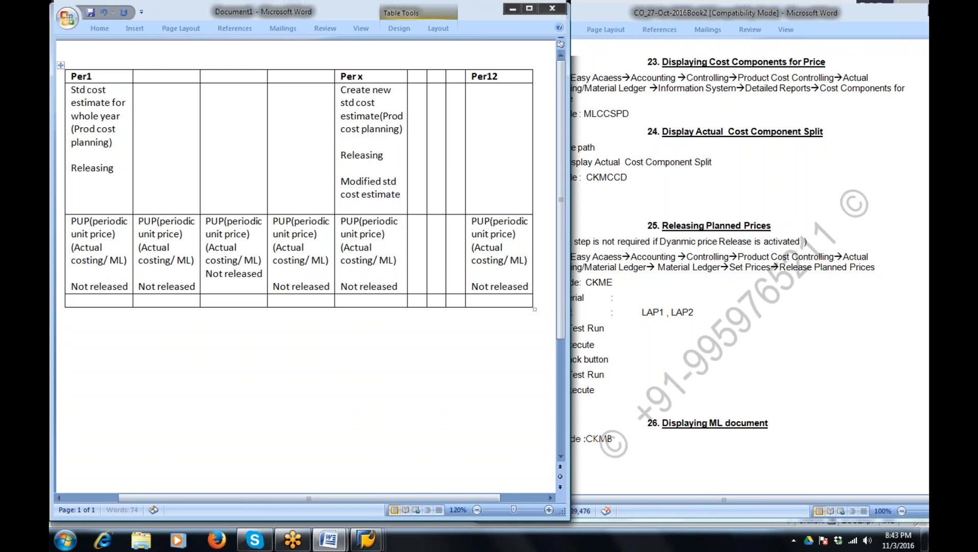
pyautogui.click(207, 275)
pyautogui.press('Return')
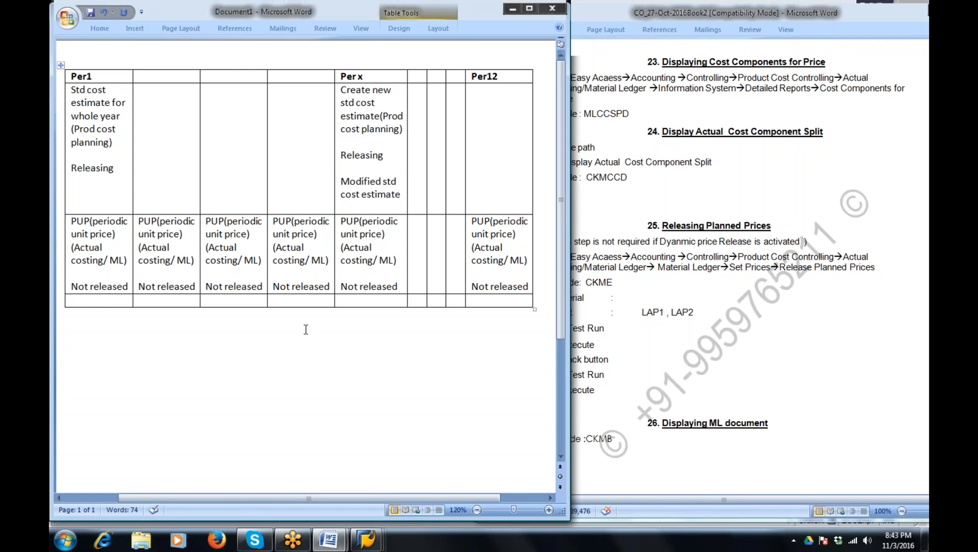
# Step: Enter "Revalution with PUP" on new lines above "Not released" in the Per1 PUP cell
pyautogui.click(79, 276)
pyautogui.press('Return')
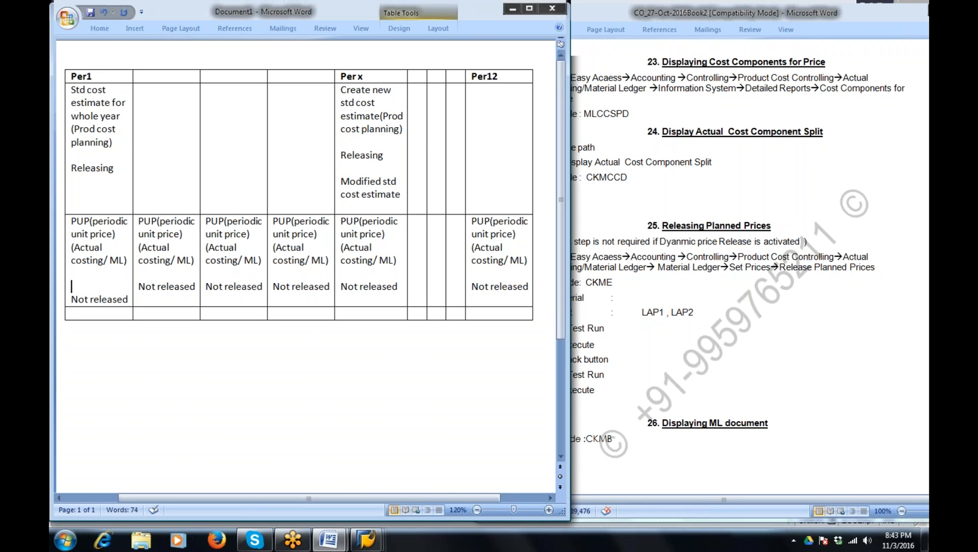
pyautogui.write('Revaluation')
pyautogui.press('Return')
pyautogui.write('with')
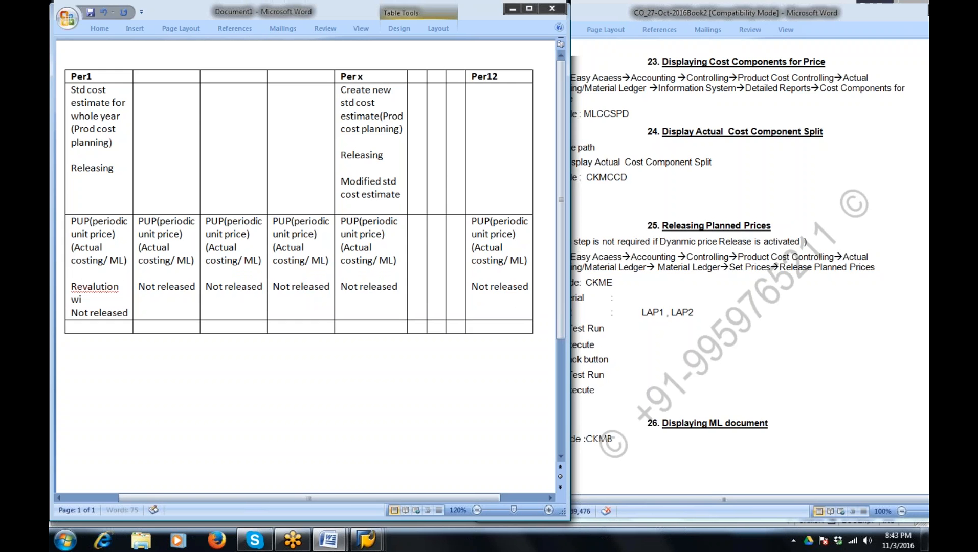
pyautogui.write(' PUP')
# Step: Copy "Revalution with PUP" from the Per1 cell to above "Not released" in the second column
pyautogui.moveTo(72, 289); pyautogui.dragTo(110, 300)
pyautogui.rightClick(110, 289)
pyautogui.click(138, 310)
pyautogui.click(139, 286)
pyautogui.press('Return')
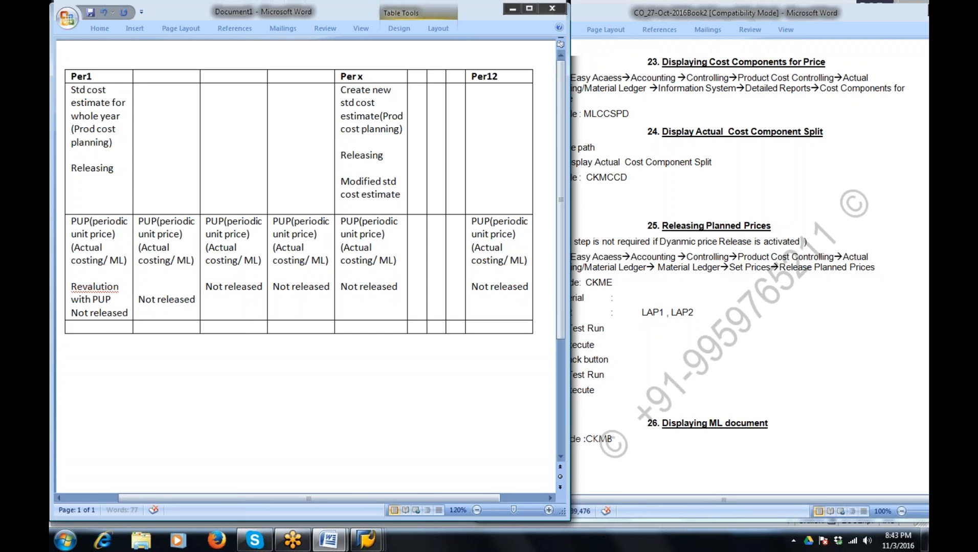
pyautogui.rightClick(144, 286)
pyautogui.click(195, 321)
# Step: Paste "Revalution with PUP" above "Not released" in the third column and remove the extra blank line in the second column
pyautogui.click(208, 287)
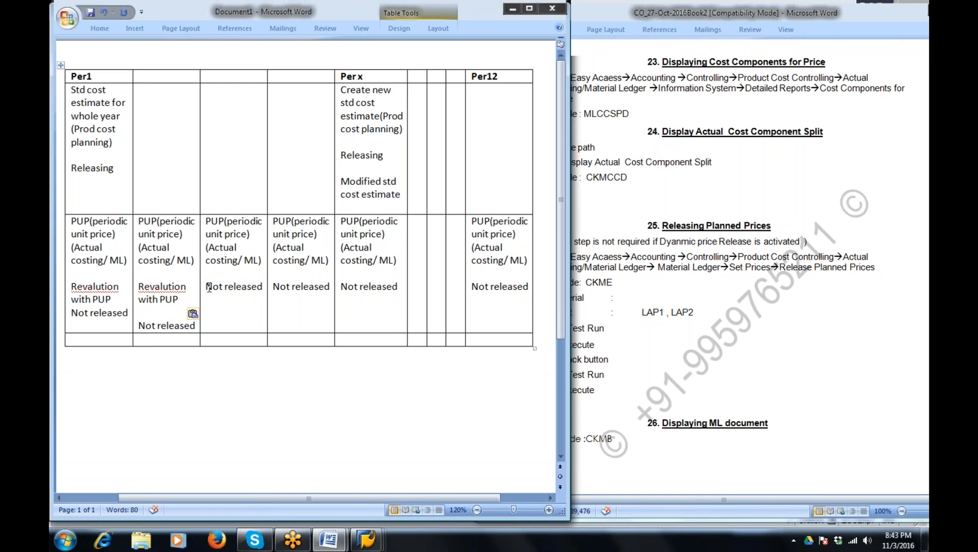
pyautogui.hotkey('ctrl', 'v')
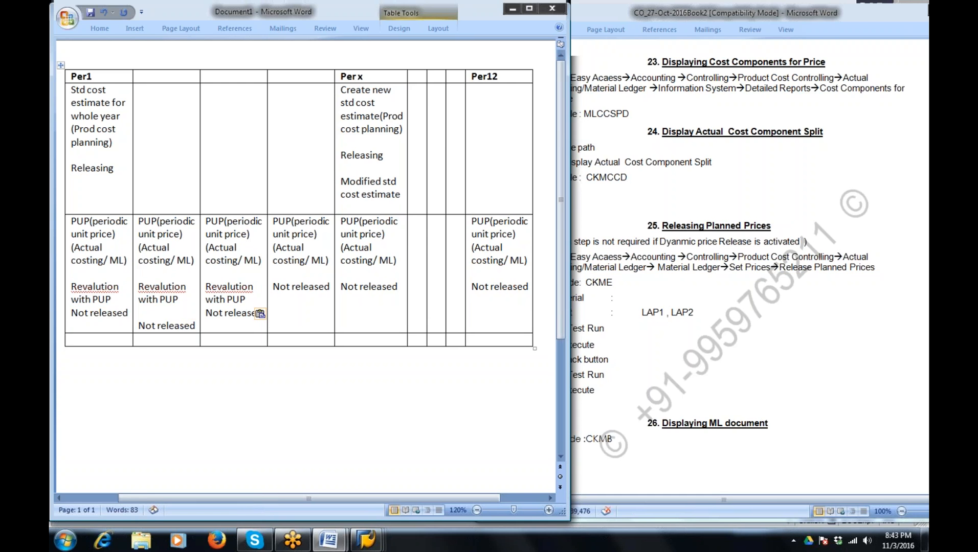
pyautogui.click(140, 326)
pyautogui.press('BackSpace')
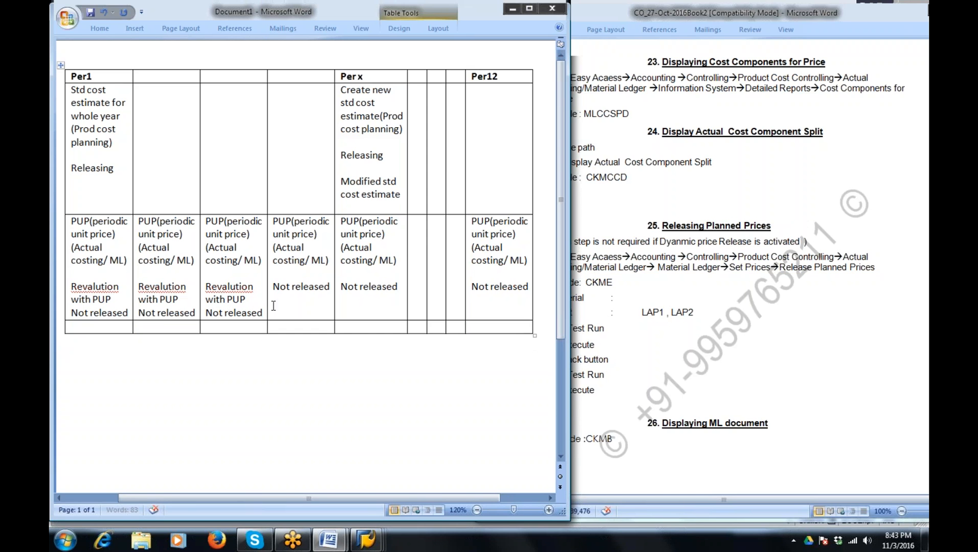
# Step: Copy "Revalution with PUP" from the third column to above "Not released" in the fourth, Per x and Per12 columns
pyautogui.tripleClick(223, 292)
pyautogui.rightClick(229, 292)
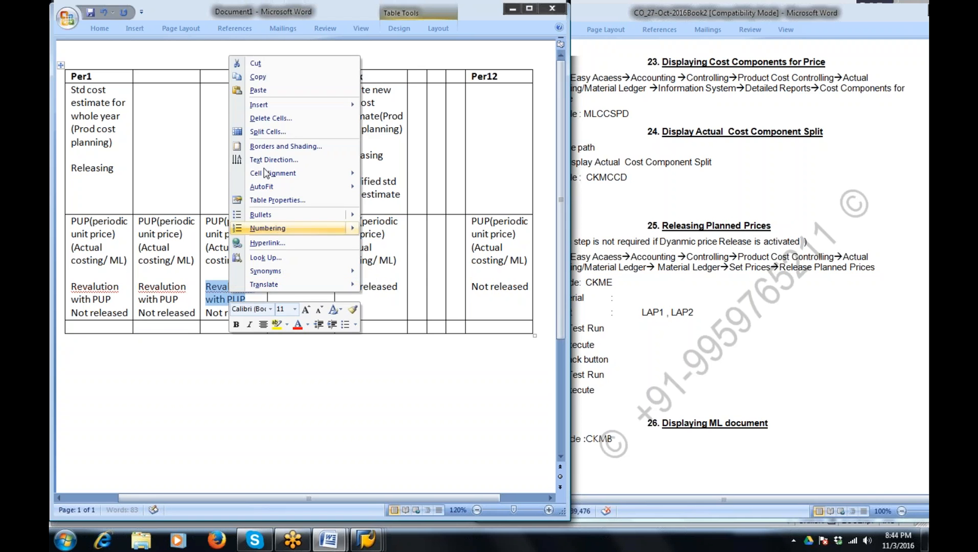
pyautogui.click(258, 77)
pyautogui.click(273, 287)
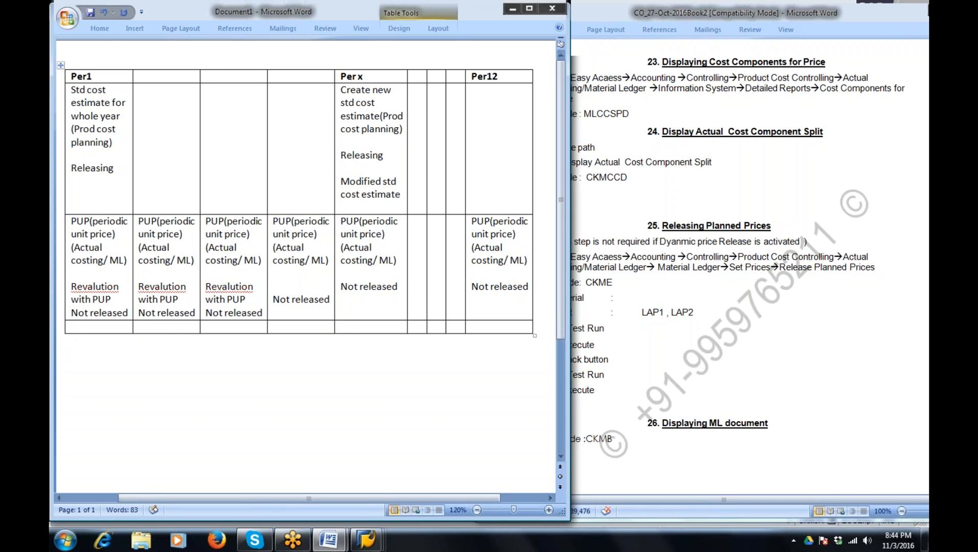
pyautogui.hotkey('ctrl', 'v')
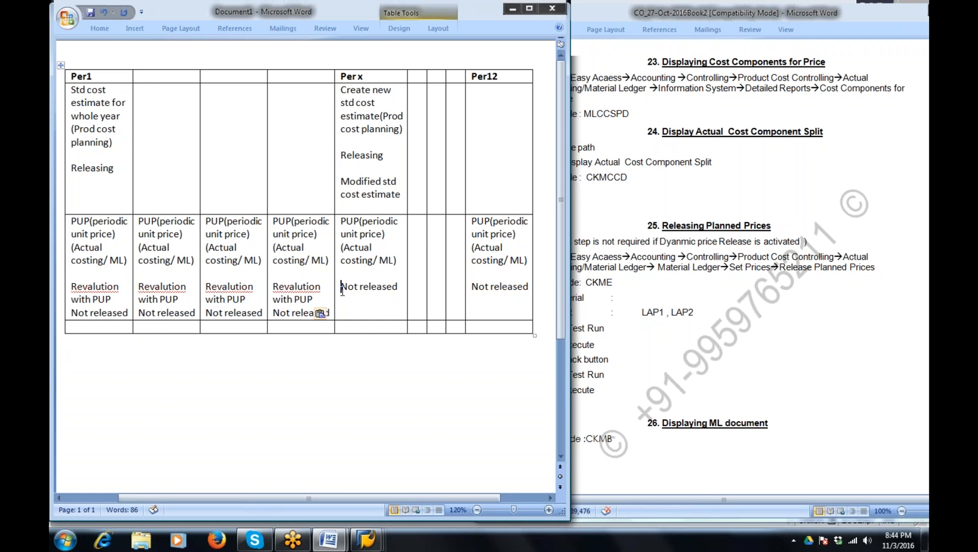
pyautogui.press('Return')
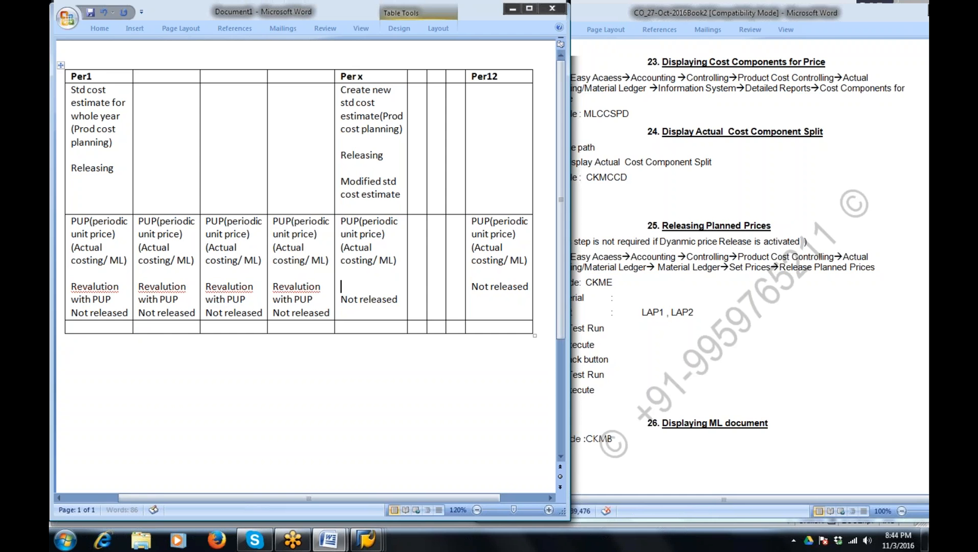
pyautogui.hotkey('ctrl', 'v')
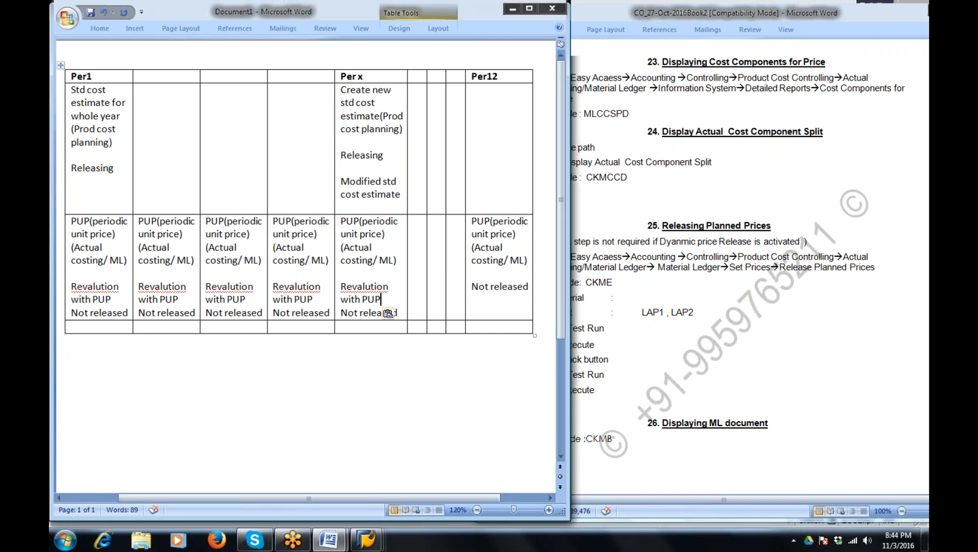
pyautogui.click(469, 287)
pyautogui.press('Return')
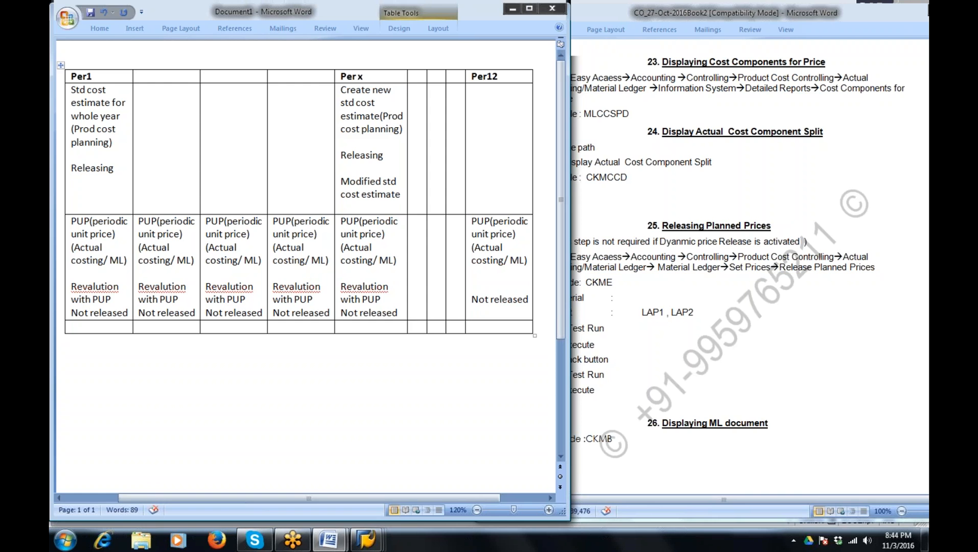
pyautogui.hotkey('ctrl', 'v')
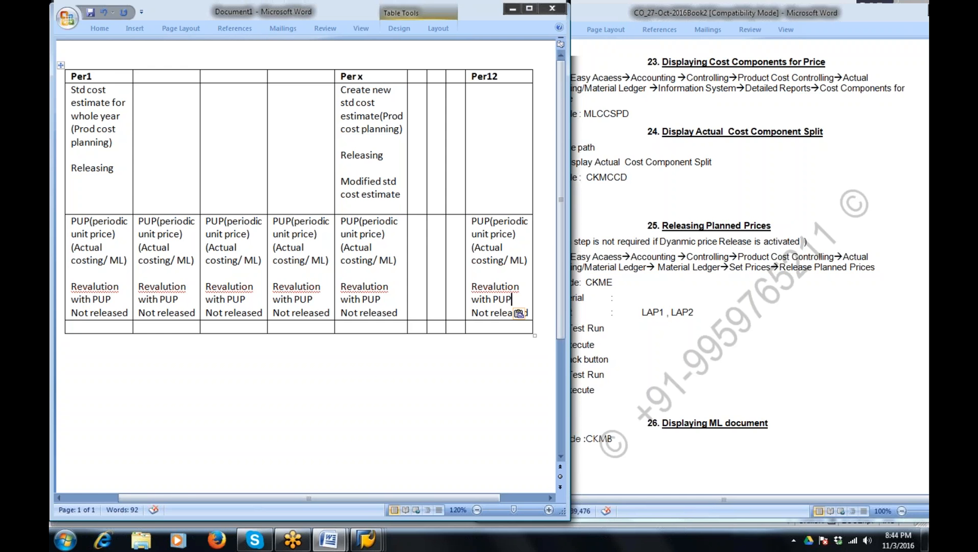
# Step: Examine the PUP revaluation text in the Per1 cell and section 25, Releasing Planned Prices, in the notes document
pyautogui.moveTo(92, 300); pyautogui.dragTo(111, 301)
pyautogui.click(120, 299)
pyautogui.click(665, 227)
pyautogui.moveTo(662, 226); pyautogui.dragTo(623, 392)
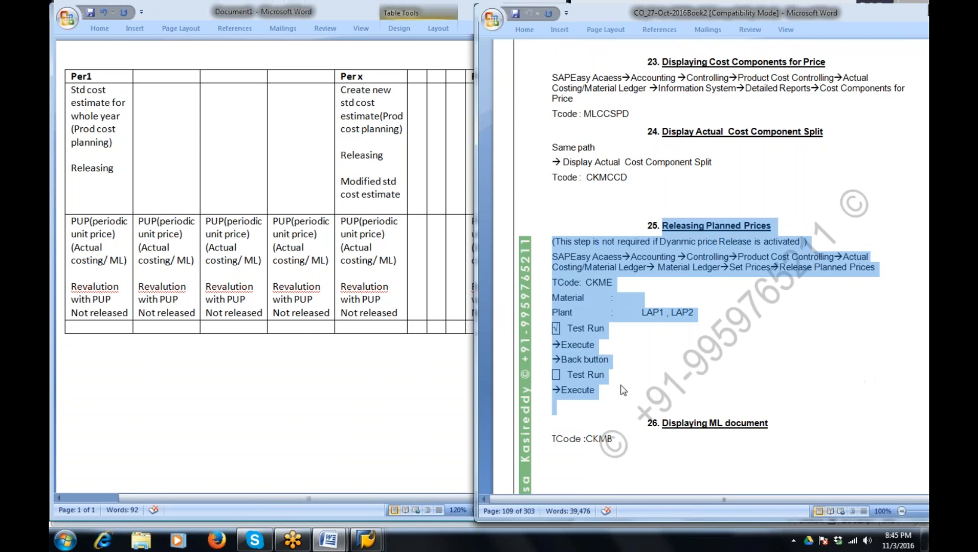
pyautogui.click(623, 391)
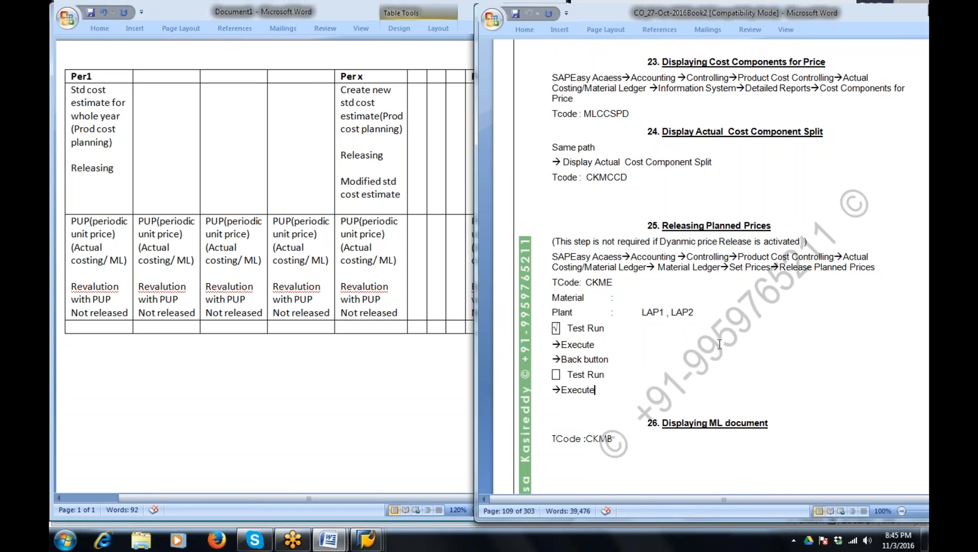
pyautogui.click(637, 209)
pyautogui.click(614, 147)
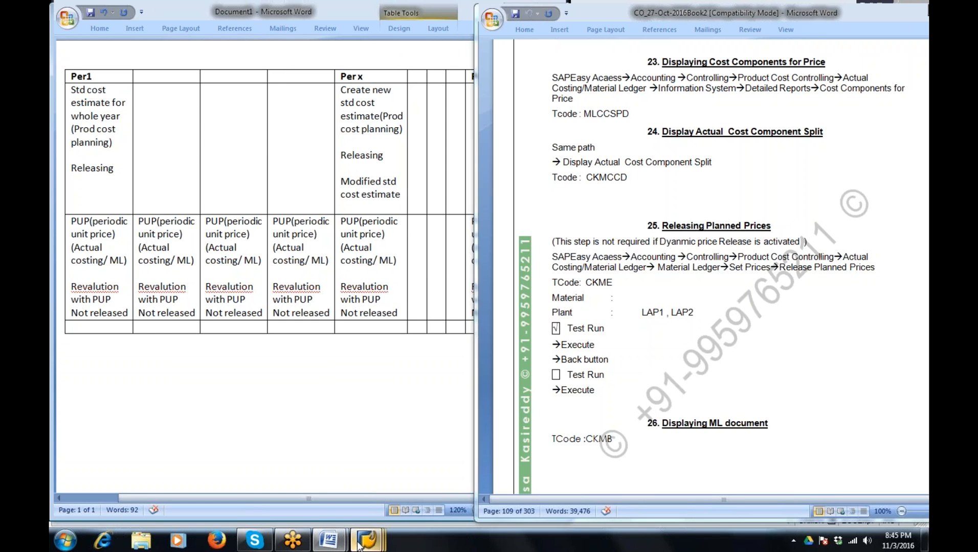
# Step: Switch to SAP Logon and log on in another session with the account password, continuing past the multiple-logon dialog
pyautogui.moveTo(366, 541)
pyautogui.click(510, 482)
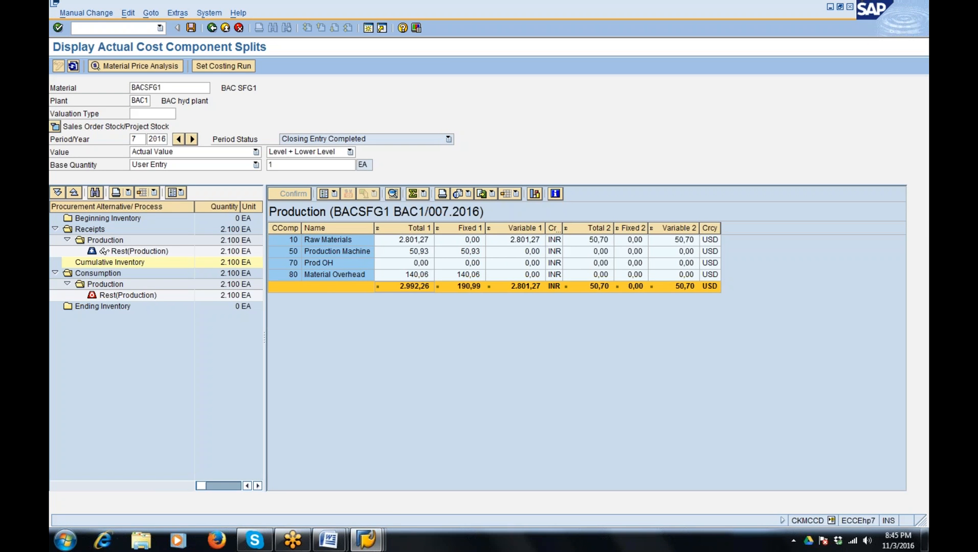
pyautogui.click(376, 538)
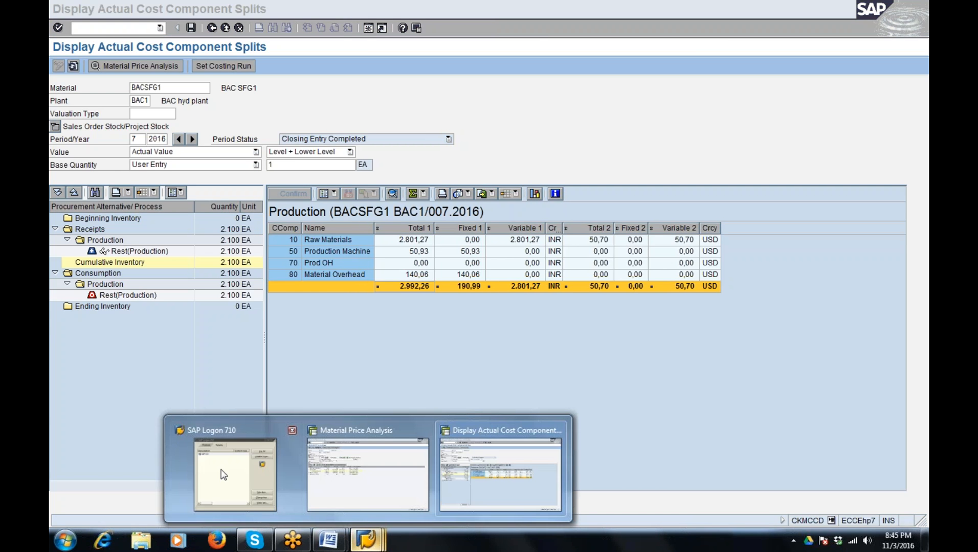
pyautogui.click(220, 469)
pyautogui.press('Return')
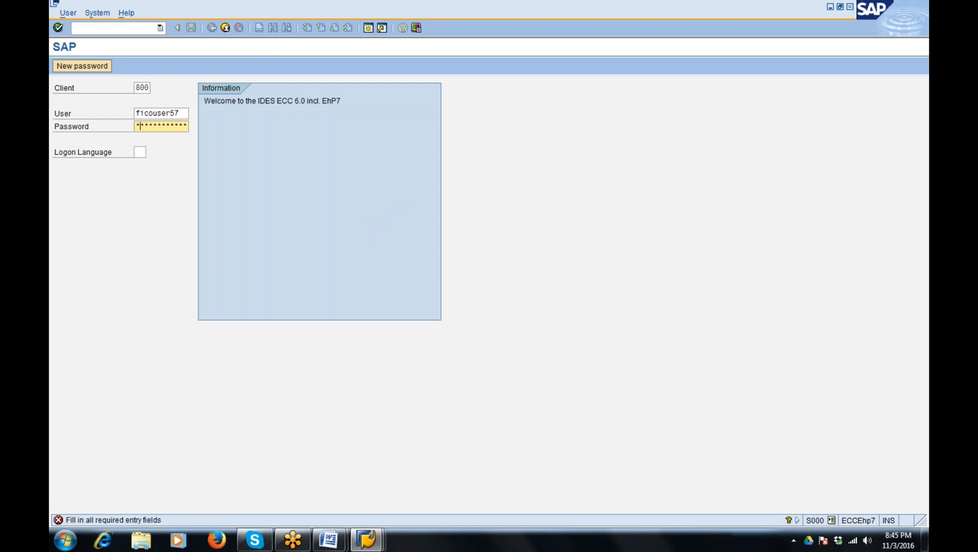
pyautogui.write('******')
pyautogui.press('Return')
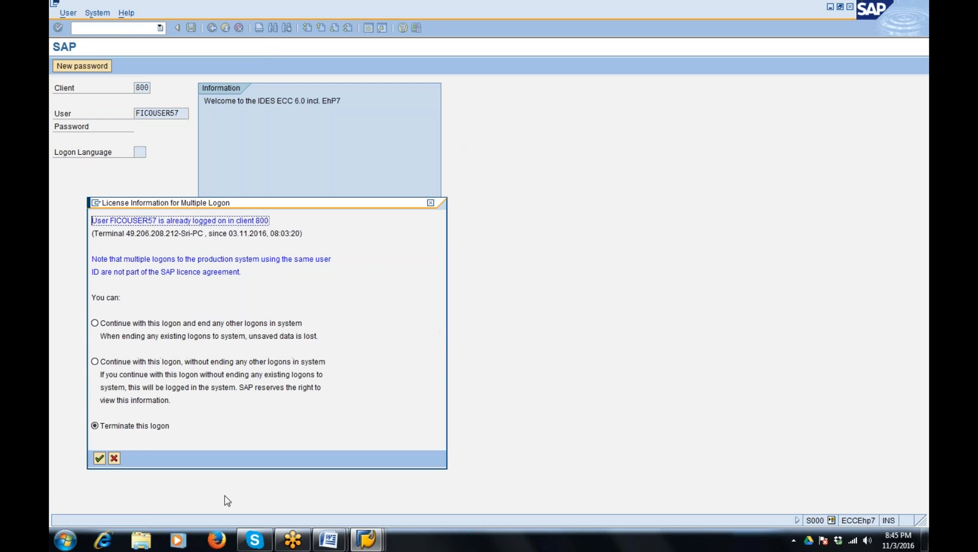
pyautogui.click(98, 459)
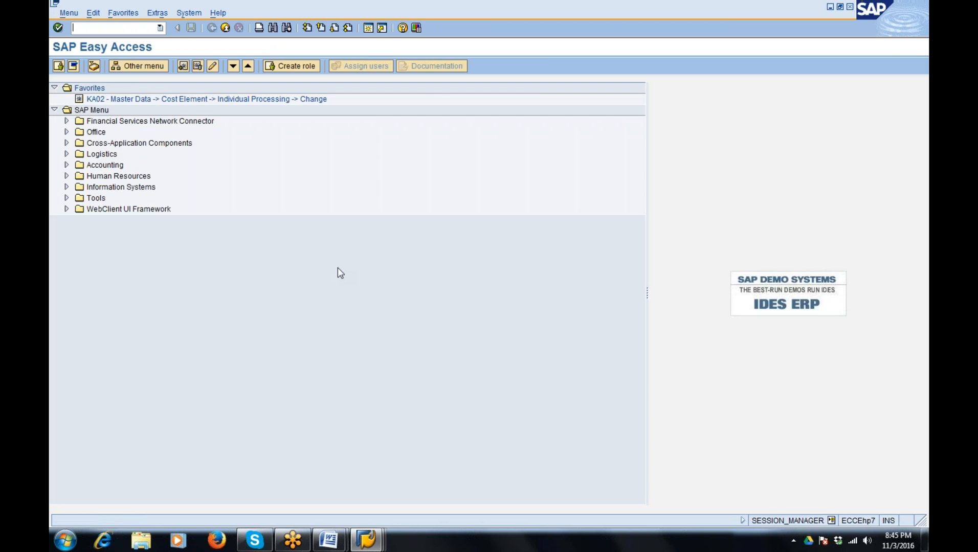
# Step: Start transaction MM03 and enter bacsFG1 as the material to display
pyautogui.click(160, 28)
pyautogui.click(581, 325)
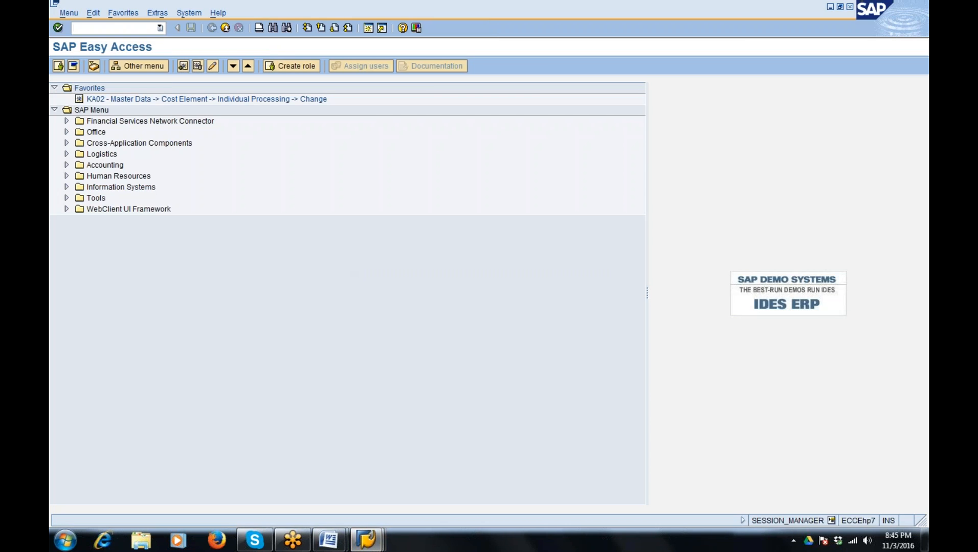
pyautogui.write('/nmm03')
pyautogui.press('Return')
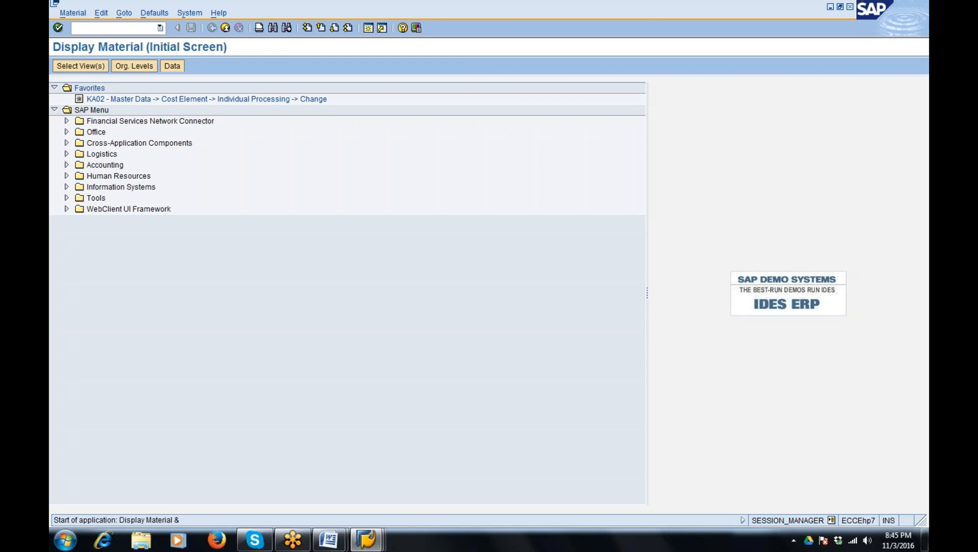
pyautogui.write('b')
pyautogui.press('Down')
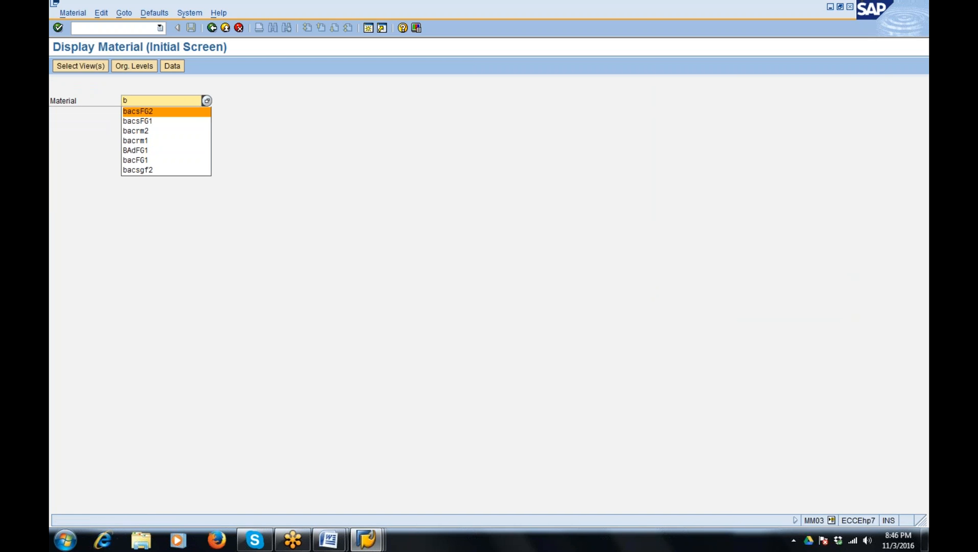
pyautogui.press('Down')
pyautogui.press('Return')
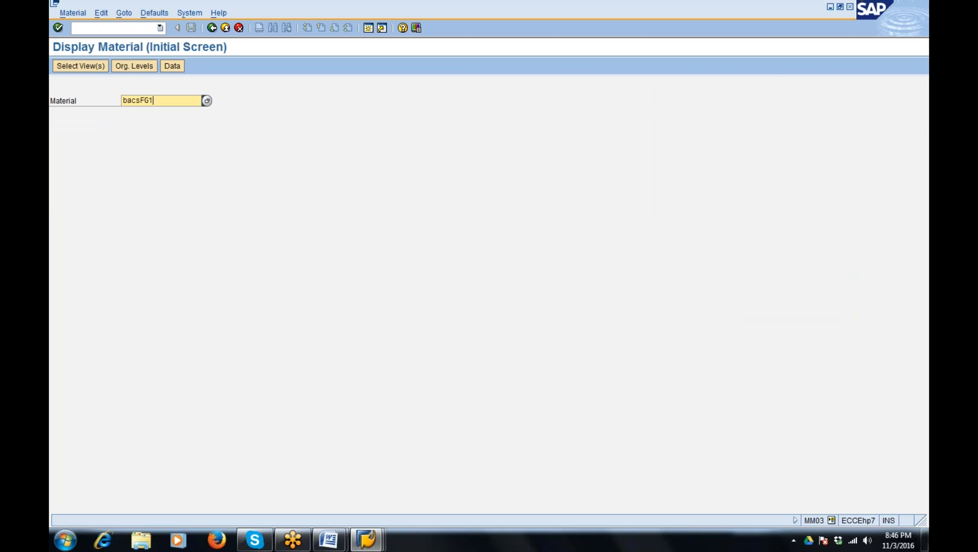
pyautogui.press('Return')
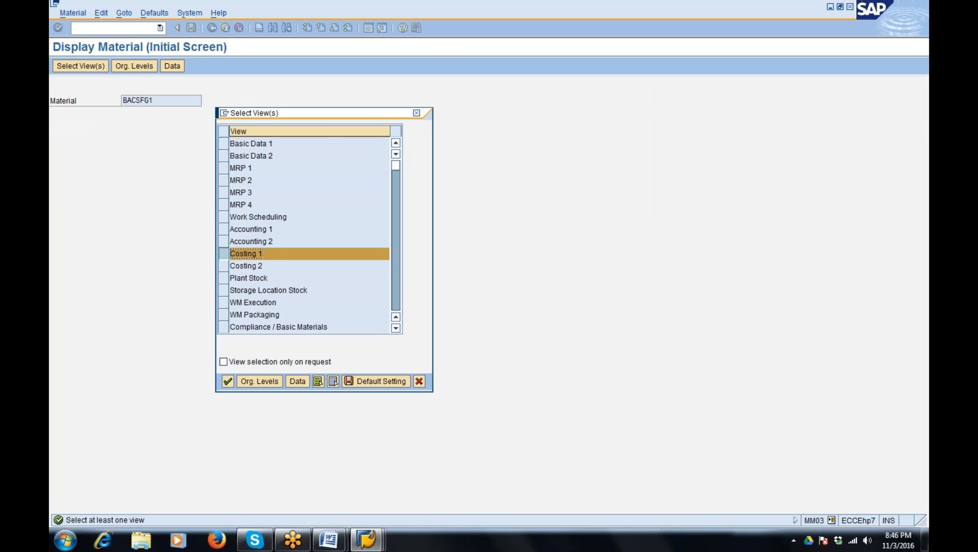
# Step: Display the material's Costing 1 view for plant bac1
pyautogui.click(270, 385)
pyautogui.press('Down')
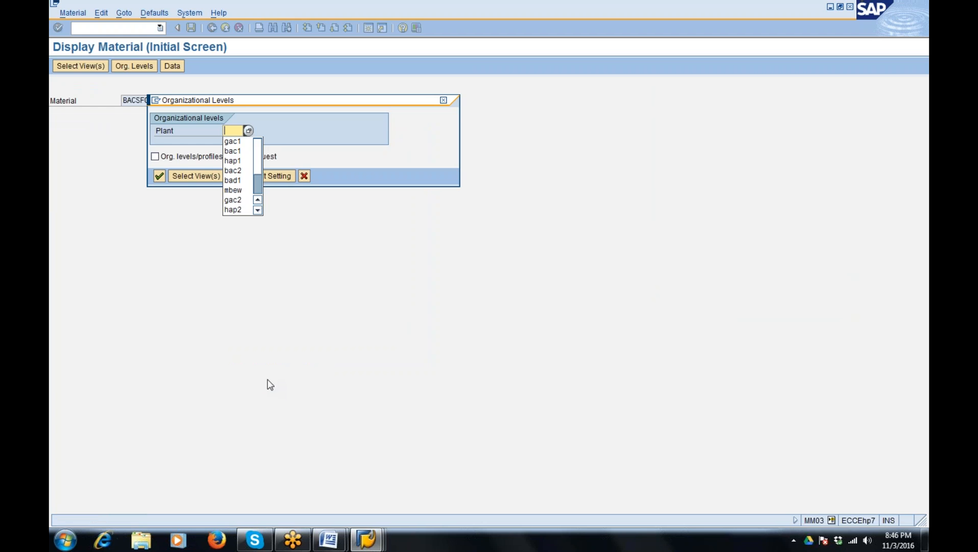
pyautogui.press('Down')
pyautogui.press('Down')
pyautogui.press('Return')
pyautogui.press('Return')
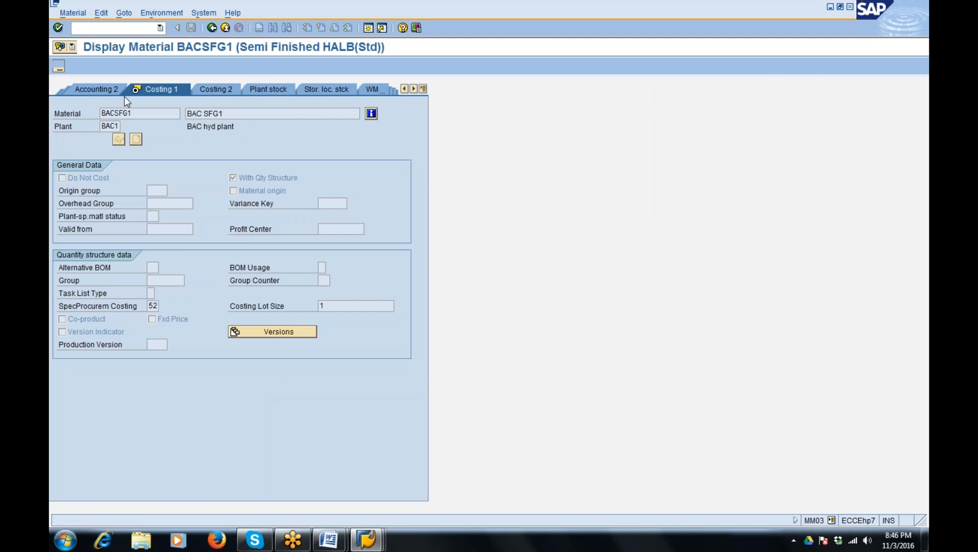
# Step: Examine the material's standard price and periodic unit price for period 008.2016 in the Accounting 1 view
pyautogui.click(125, 96)
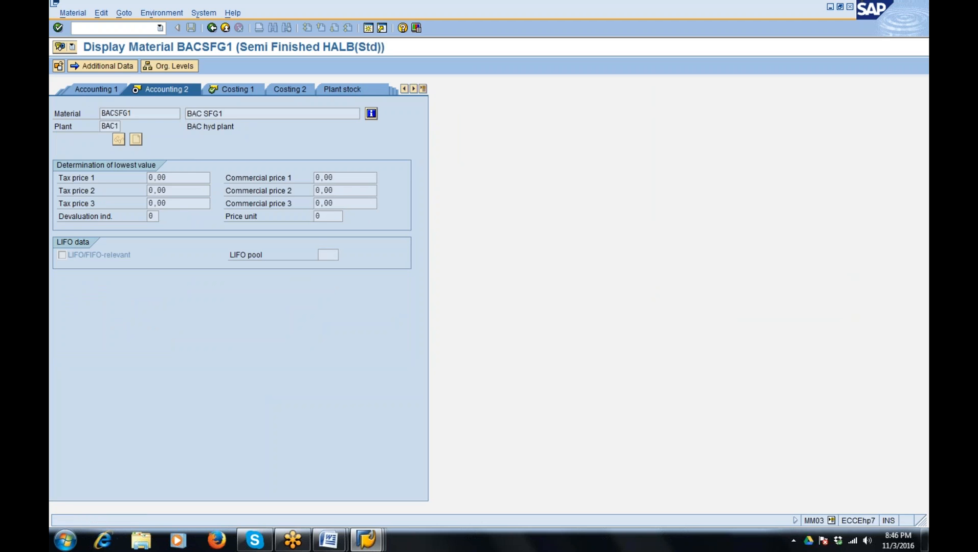
pyautogui.click(97, 90)
pyautogui.moveTo(165, 320); pyautogui.dragTo(205, 319)
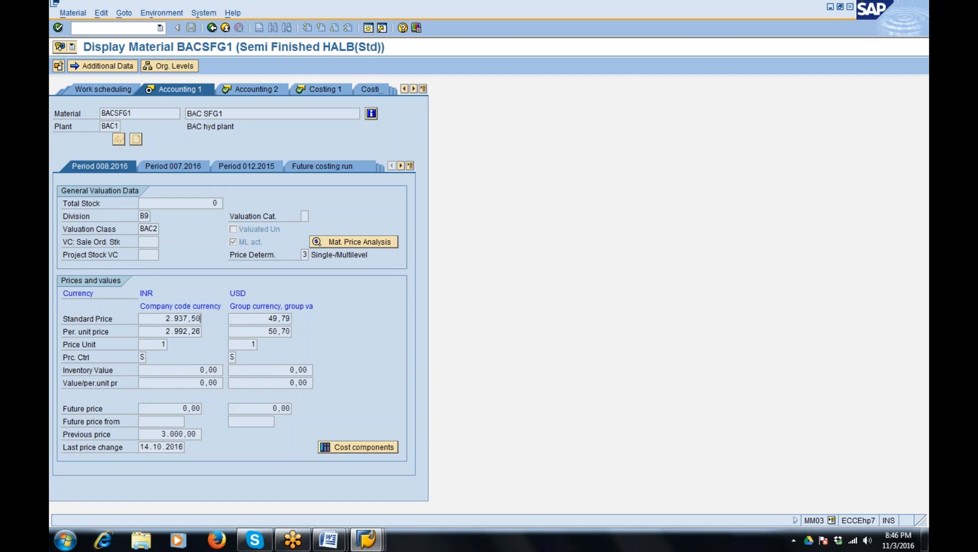
pyautogui.moveTo(166, 331); pyautogui.dragTo(201, 332)
pyautogui.click(200, 332)
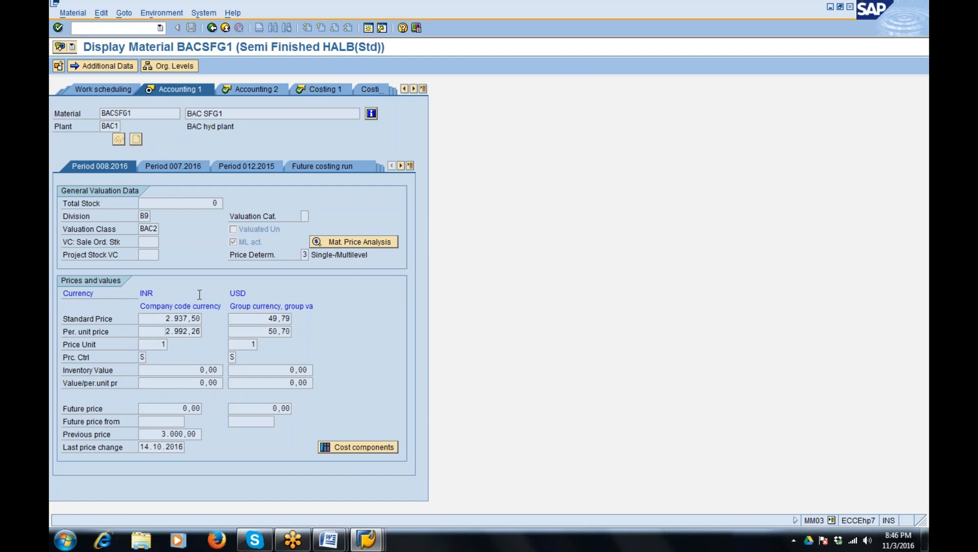
# Step: Compare BACSFG1's standard price and periodic unit price between periods 007.2016 and 008.2016 in the Accounting 1 view
pyautogui.click(187, 168)
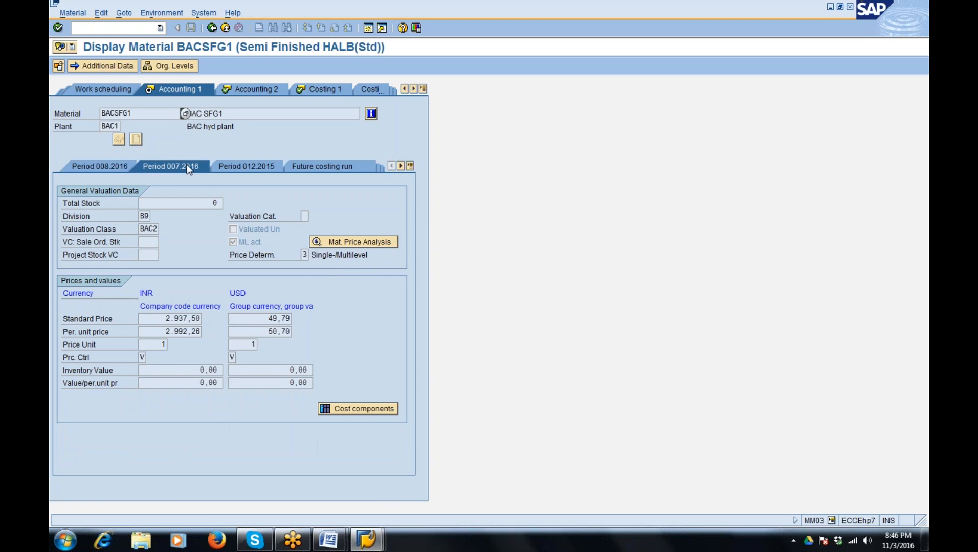
pyautogui.click(108, 168)
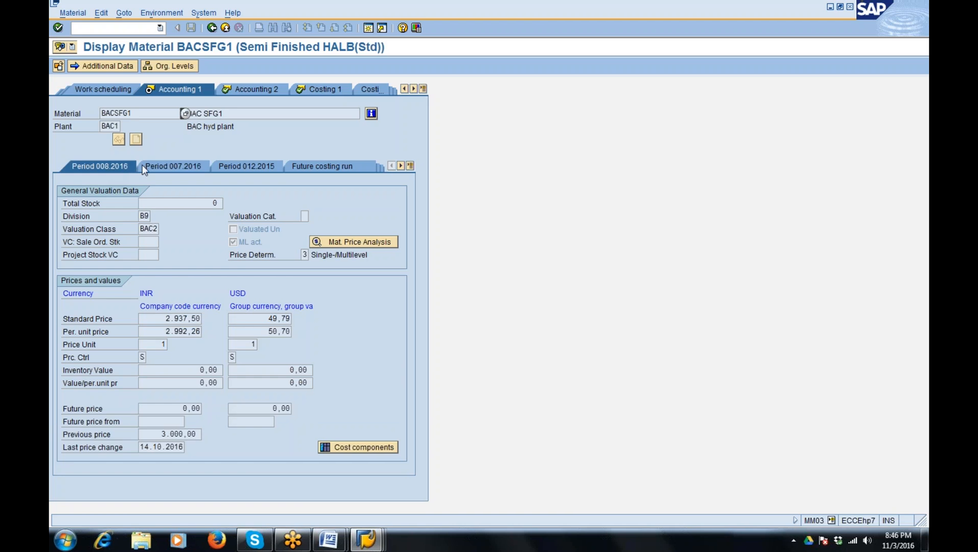
pyautogui.click(160, 167)
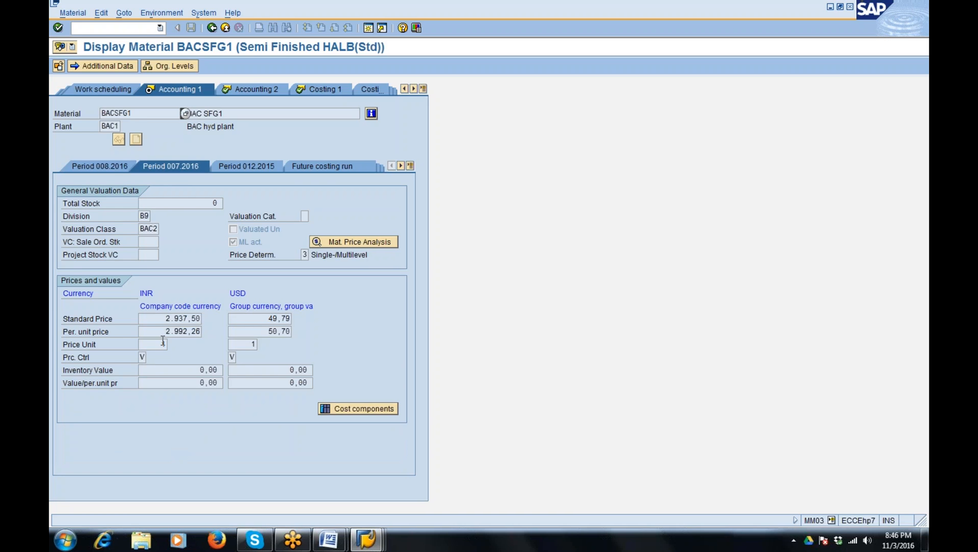
pyautogui.click(105, 168)
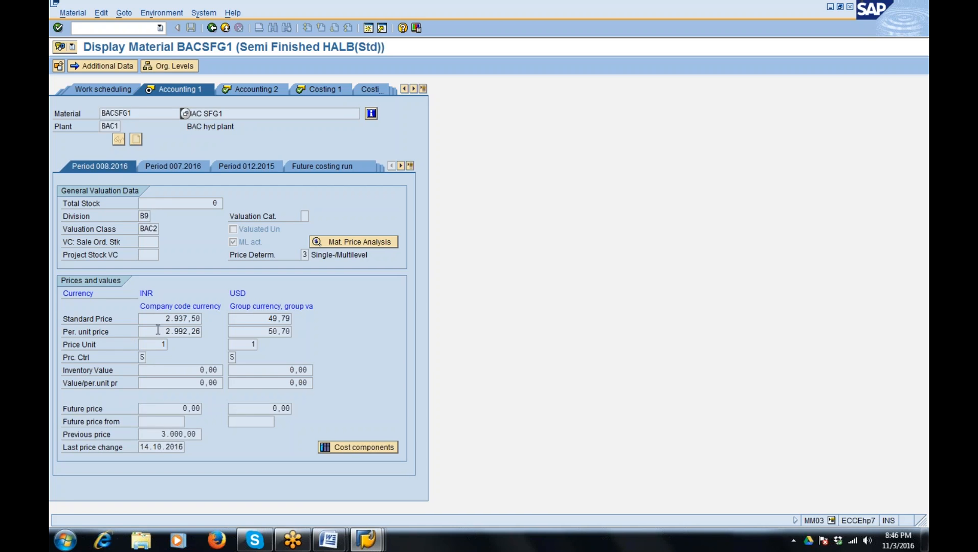
pyautogui.moveTo(165, 331); pyautogui.dragTo(202, 318)
pyautogui.click(199, 331)
pyautogui.click(200, 318)
# Step: Switch to the CO_27-Oct-2016Book2 Word notes and examine the Releasing Planned Prices heading and its dynamic price release remark
pyautogui.click(331, 547)
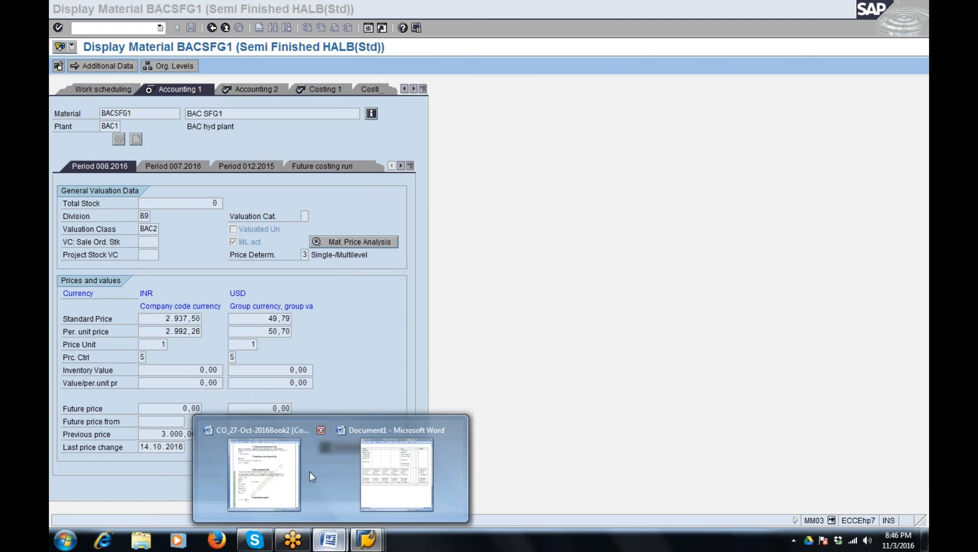
pyautogui.click(311, 476)
pyautogui.moveTo(663, 225); pyautogui.dragTo(762, 229)
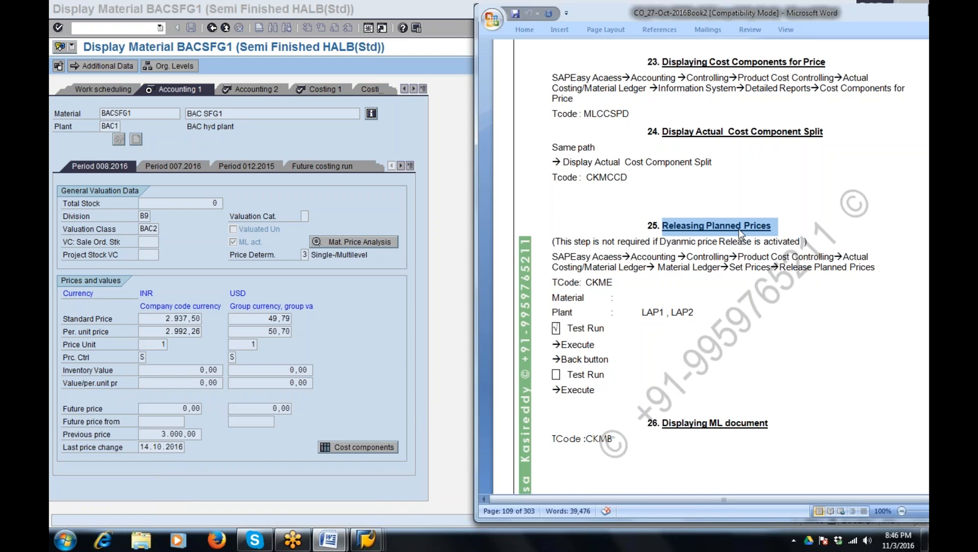
pyautogui.moveTo(705, 225); pyautogui.dragTo(742, 227)
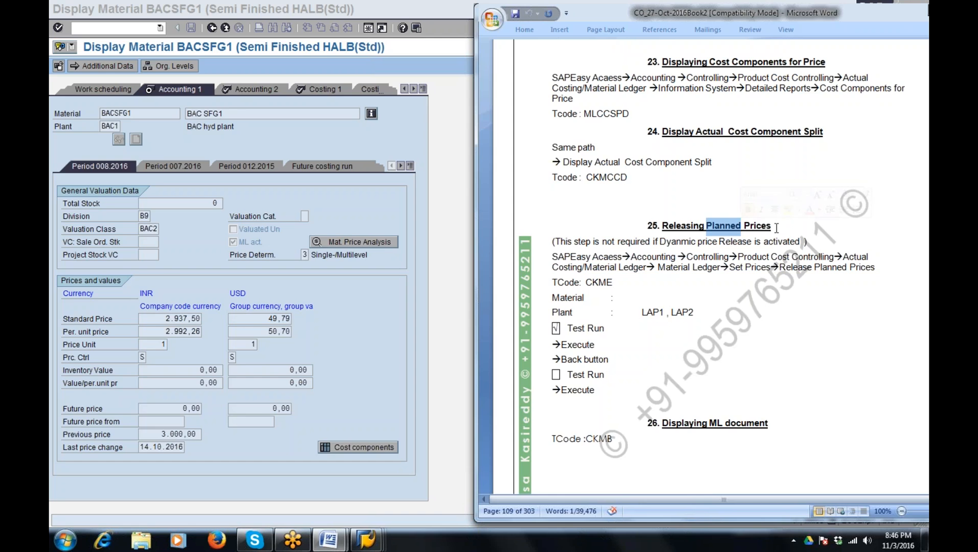
pyautogui.click(775, 227)
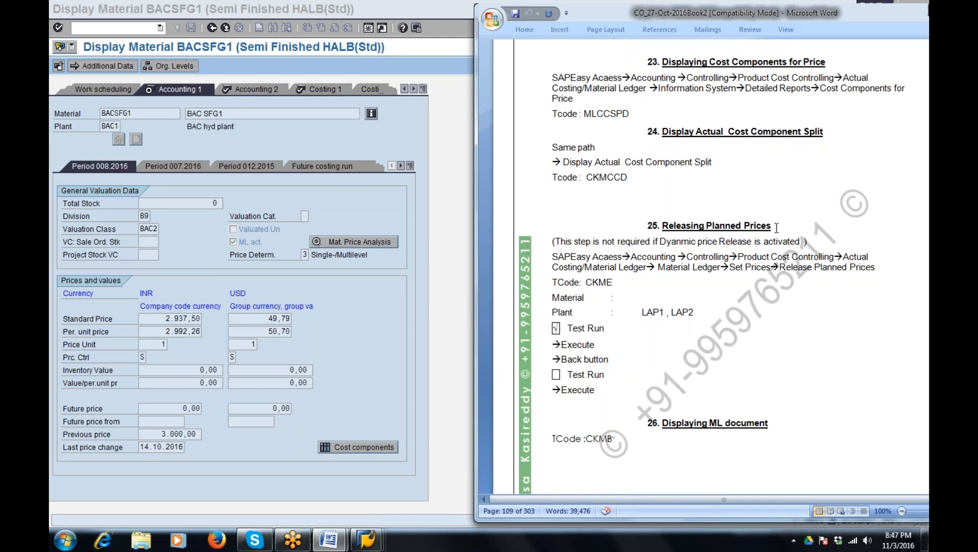
pyautogui.moveTo(660, 242)
pyautogui.mouseDown()
pyautogui.moveTo(746, 244)
pyautogui.moveTo(669, 249)
pyautogui.mouseUp()
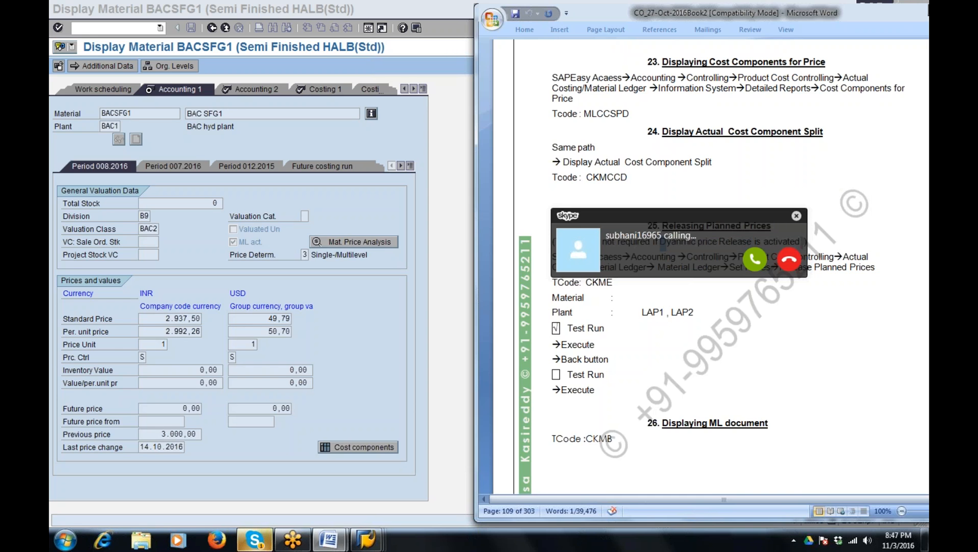
# Step: Decline the incoming Skype call and read through the CKME procedure for releasing planned prices in the notes
pyautogui.click(789, 259)
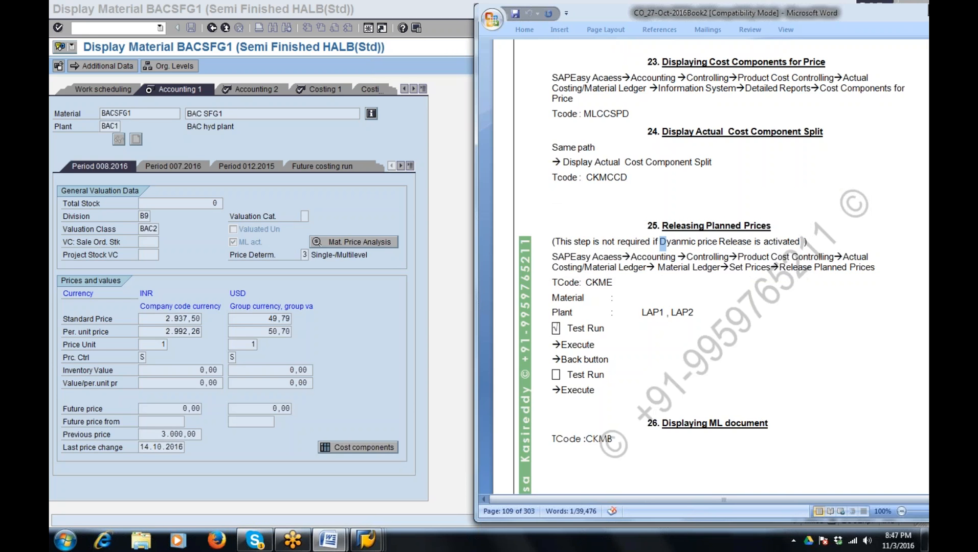
pyautogui.click(627, 283)
pyautogui.scroll(-6, 800, 284)
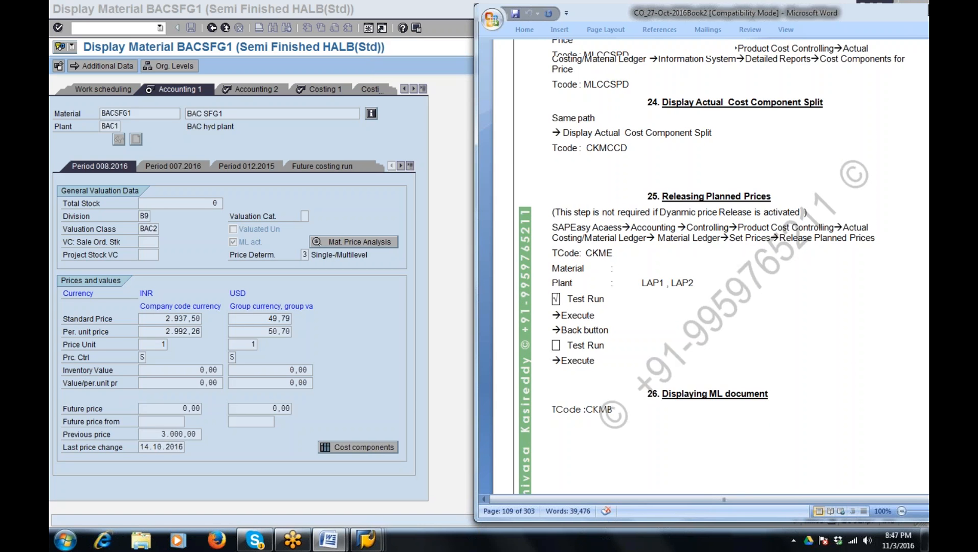
pyautogui.scroll(-3, 800, 284)
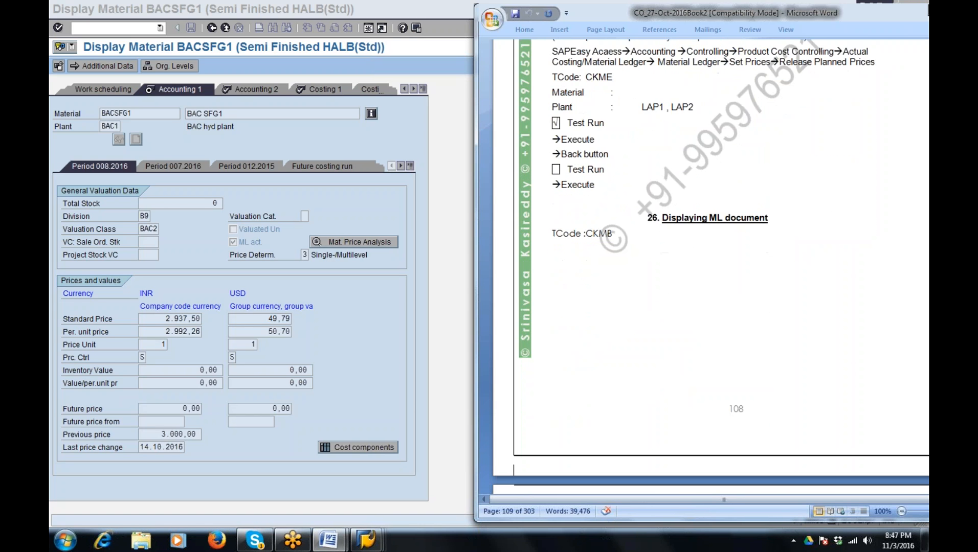
pyautogui.scroll(4, 715, 256)
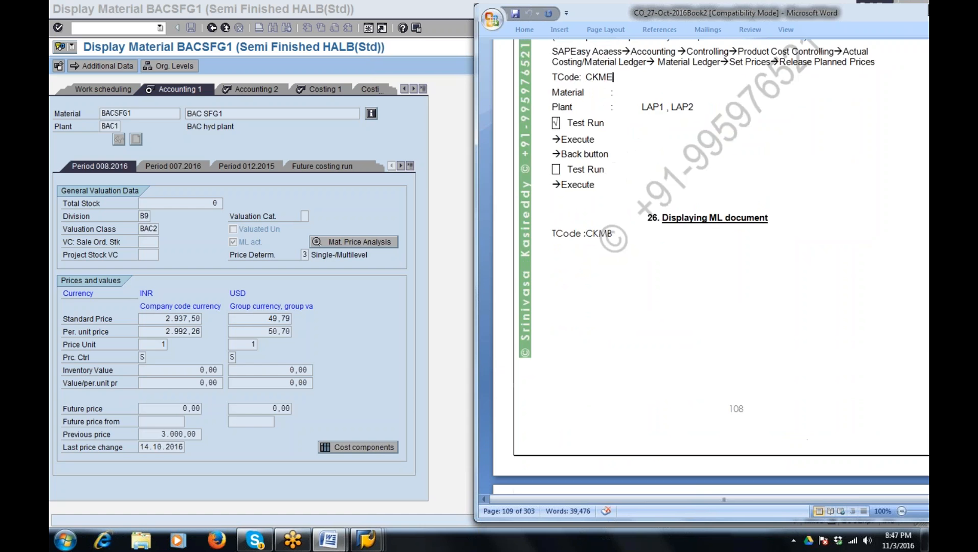
pyautogui.scroll(2, 716, 256)
# Step: Switch back to the SAP material display and examine the periodic unit price against the standard price for period 008.2016
pyautogui.moveTo(161, 331); pyautogui.dragTo(209, 334)
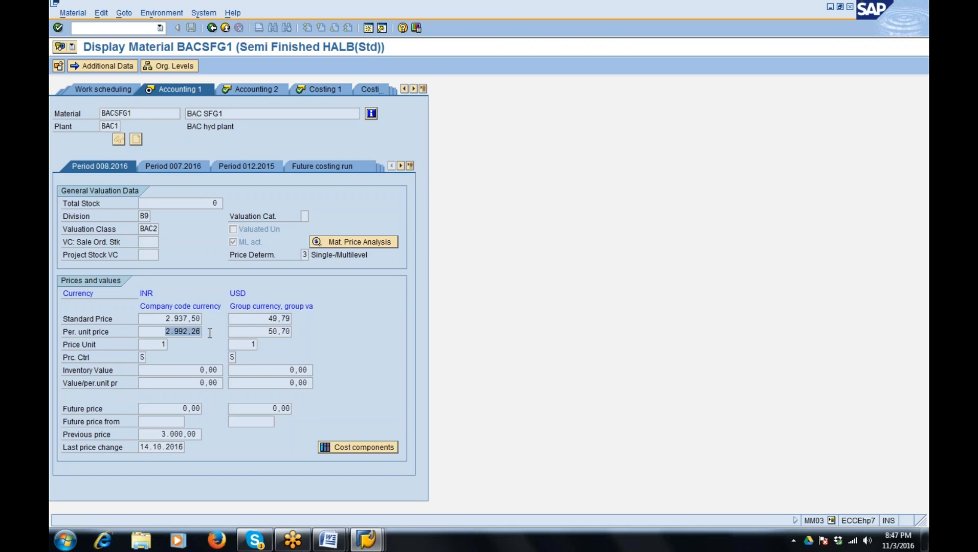
pyautogui.click(209, 333)
pyautogui.moveTo(168, 330); pyautogui.dragTo(206, 316)
pyautogui.click(171, 319)
pyautogui.click(203, 319)
pyautogui.click(201, 318)
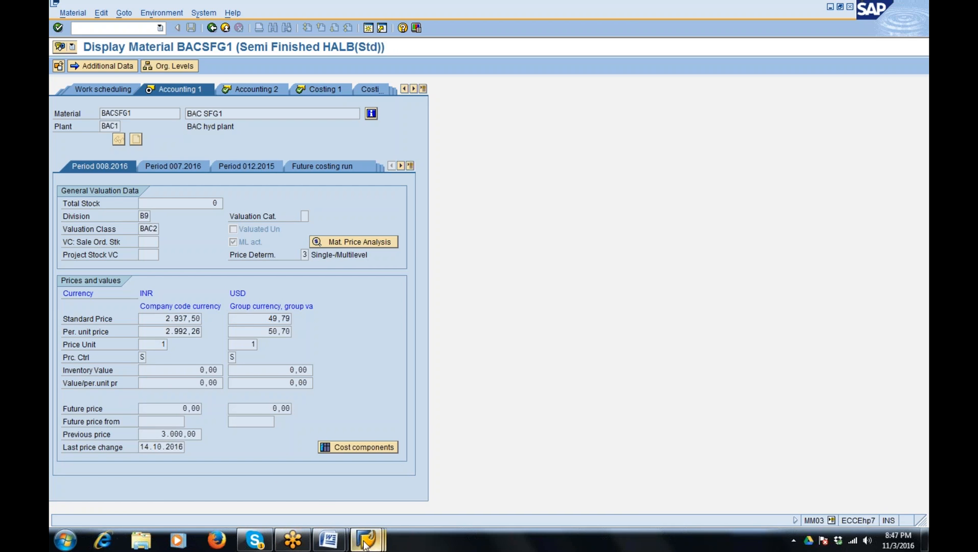
# Step: Switch to the Word period table and review the standard cost estimate row and the PUP revaluation row from Per1 to Per12
pyautogui.click(329, 540)
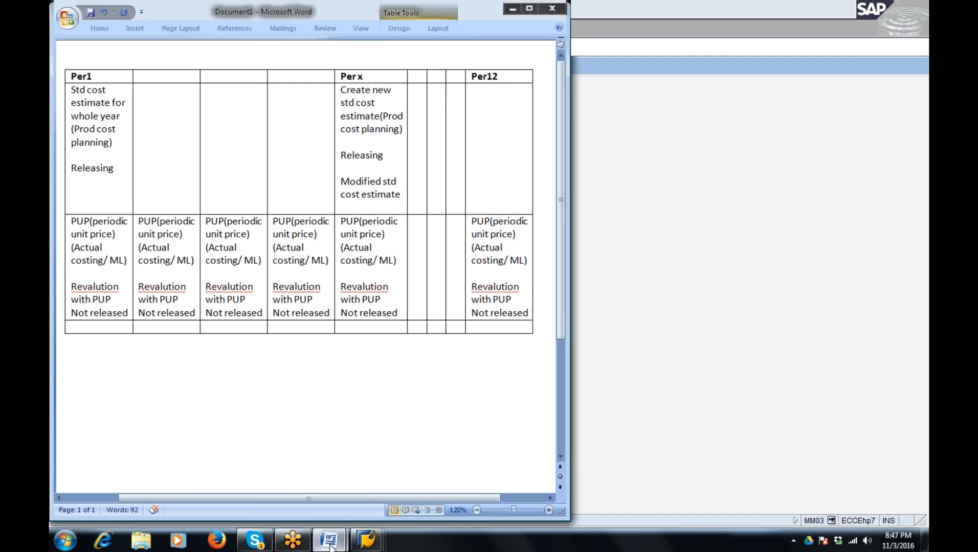
pyautogui.moveTo(329, 539)
pyautogui.click(255, 473)
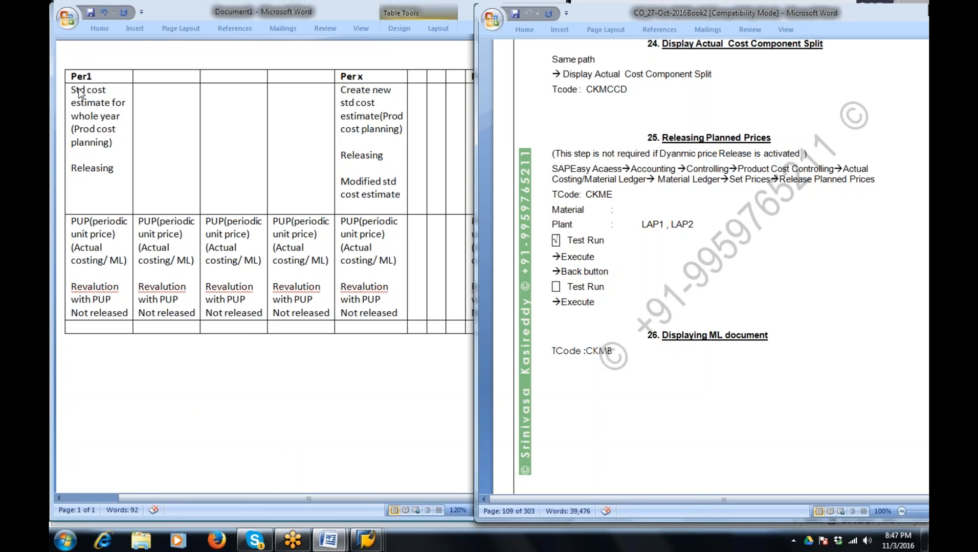
pyautogui.moveTo(79, 92); pyautogui.dragTo(121, 169)
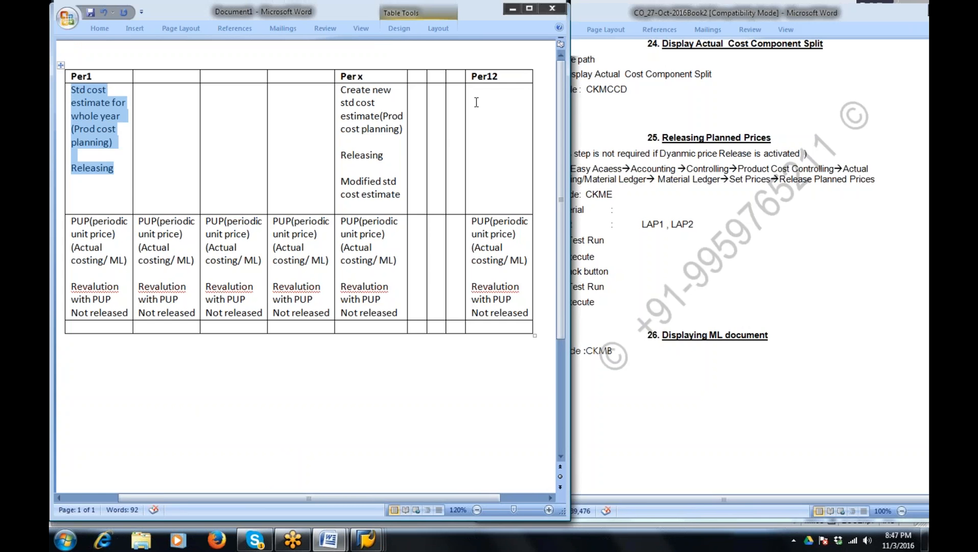
pyautogui.moveTo(341, 90); pyautogui.dragTo(396, 196)
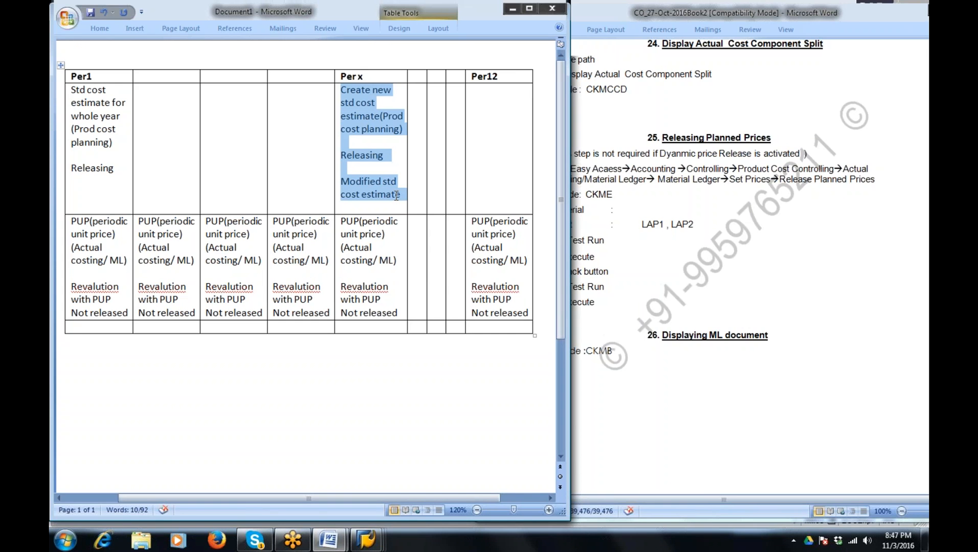
pyautogui.click(474, 92)
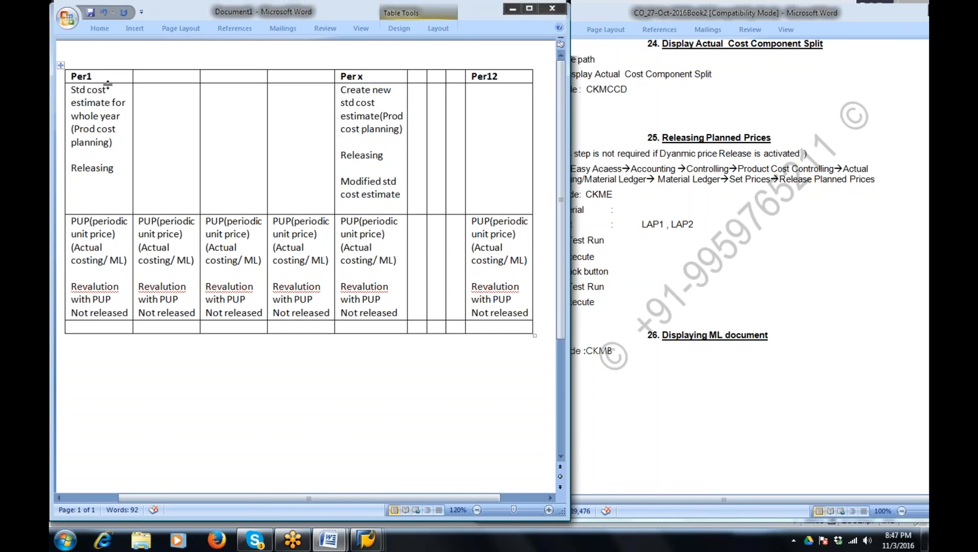
pyautogui.moveTo(74, 92); pyautogui.dragTo(461, 180)
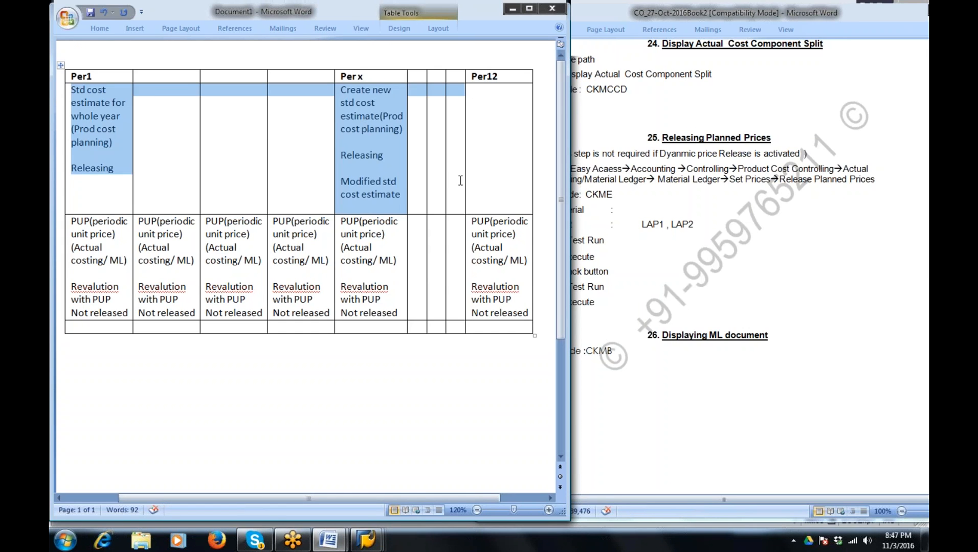
pyautogui.moveTo(70, 223); pyautogui.dragTo(503, 280)
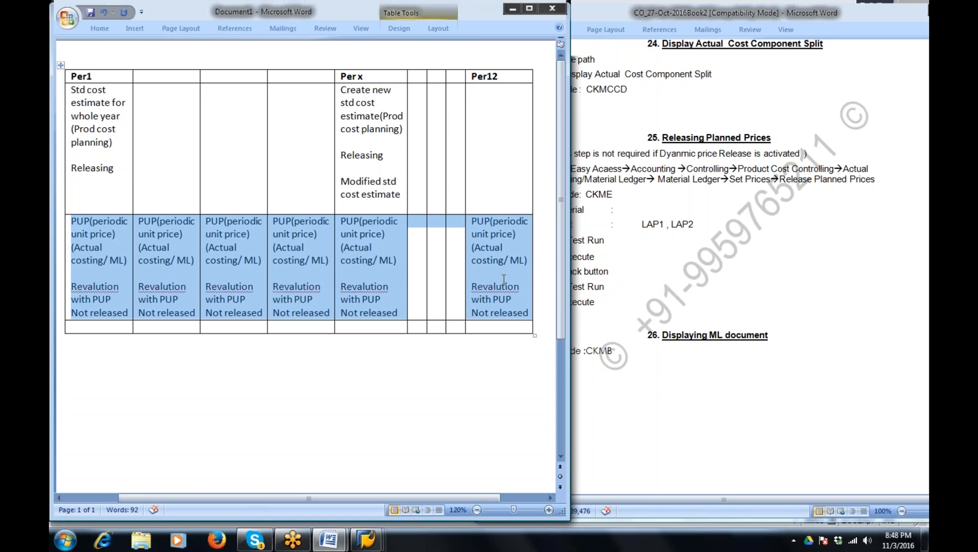
# Step: Switch to the SAP material display, return to its initial screen and enter BACFG1 as the material
pyautogui.click(381, 537)
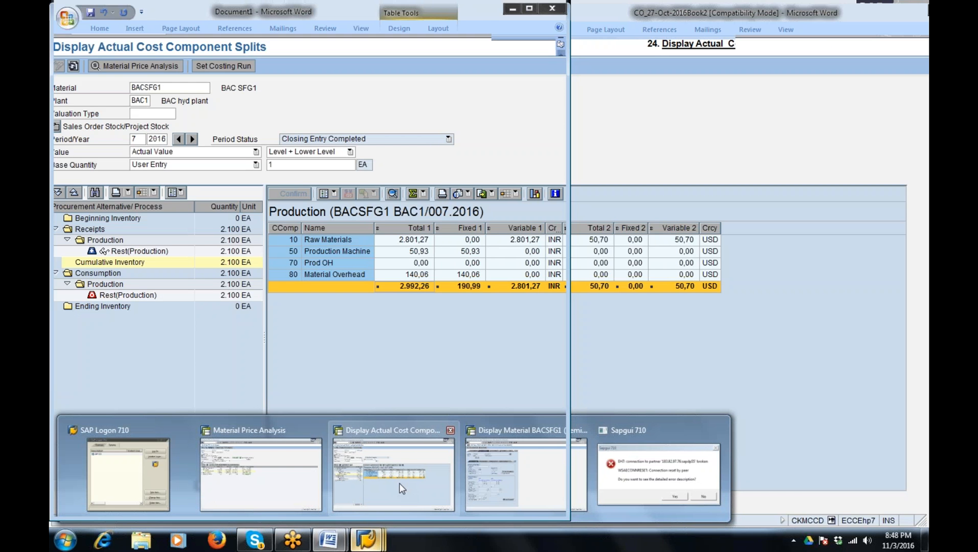
pyautogui.click(400, 484)
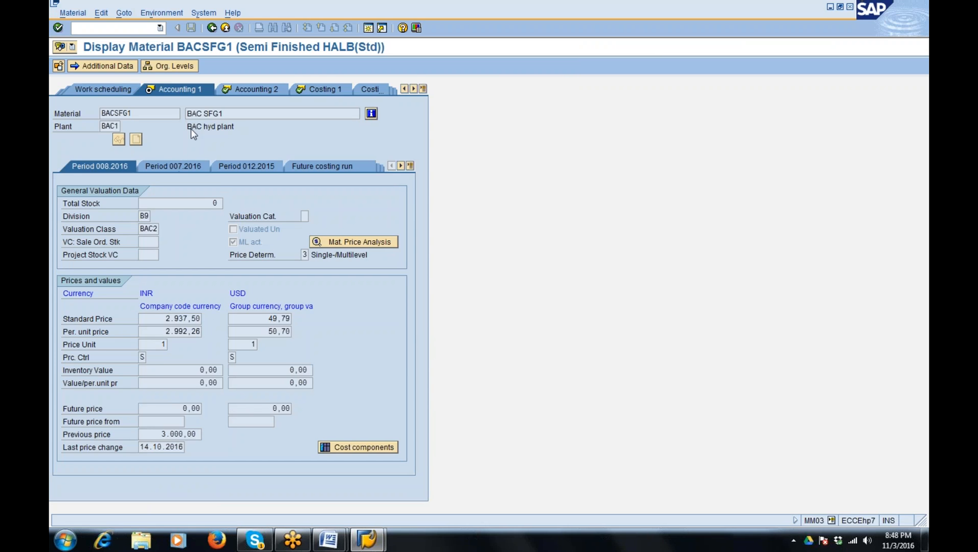
pyautogui.click(213, 28)
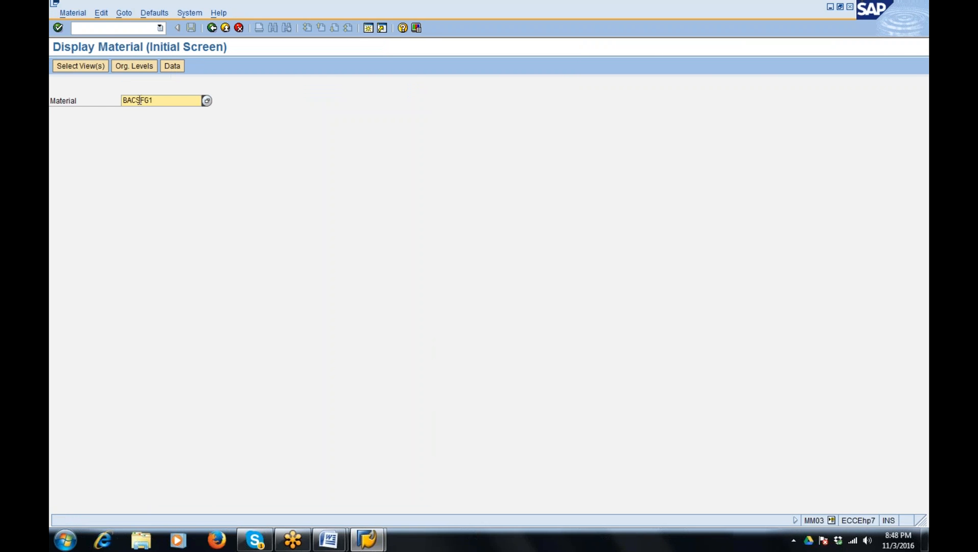
pyautogui.click(139, 99)
pyautogui.press('BackSpace')
pyautogui.press('Return')
# Step: Display the finished product's Accounting 1 view for plant bac1
pyautogui.click(224, 290)
pyautogui.click(258, 393)
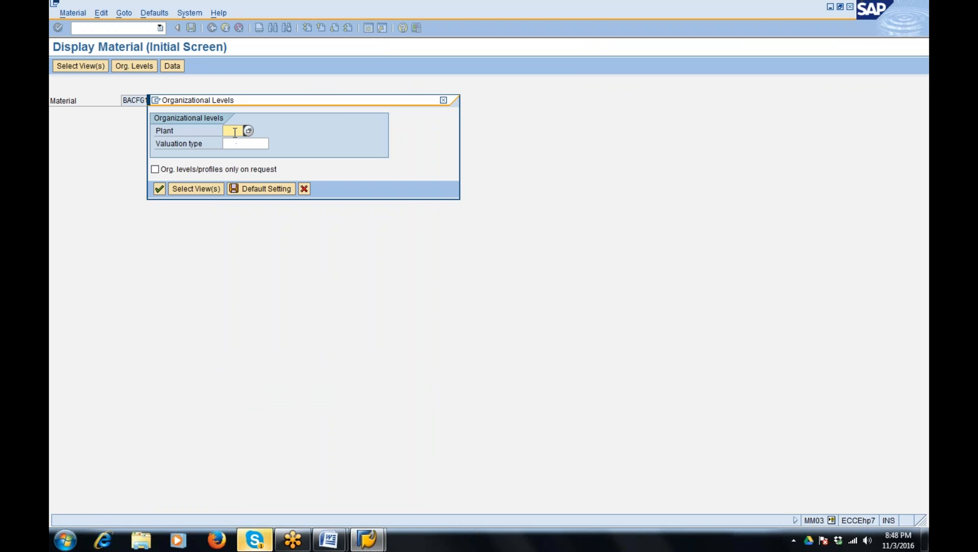
pyautogui.write('bac1')
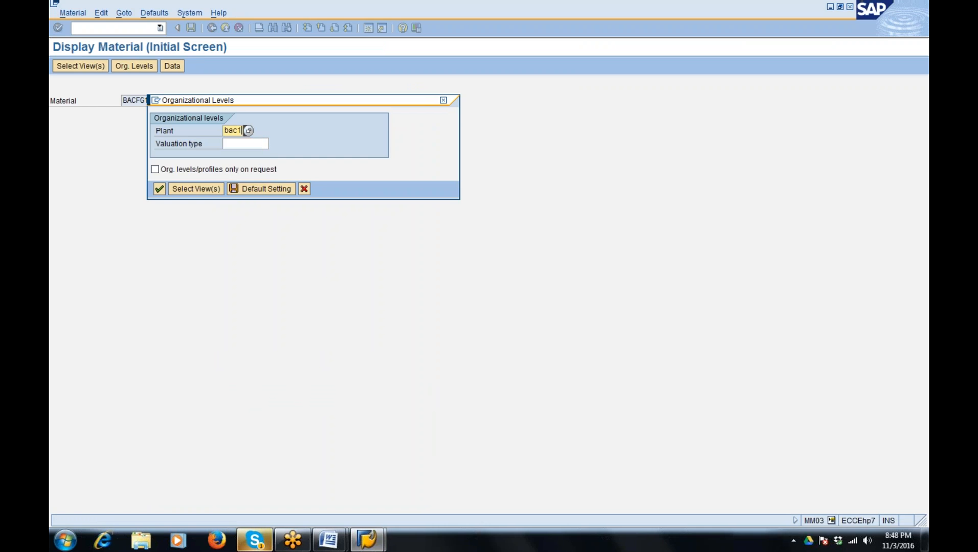
pyautogui.click(159, 189)
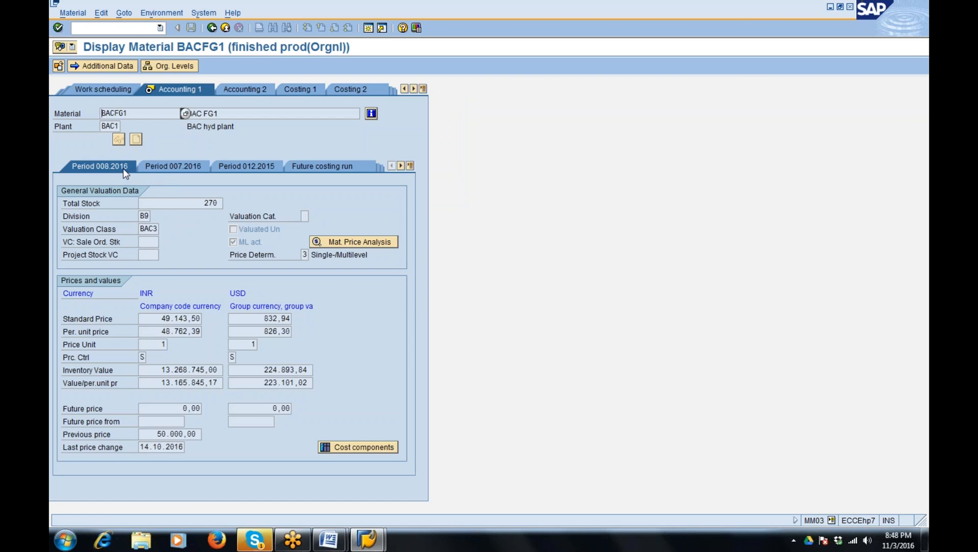
# Step: Examine BACFG1's total stock and compare its price control between periods 008.2016 and 007.2016
pyautogui.moveTo(195, 203); pyautogui.dragTo(232, 201)
pyautogui.click(221, 203)
pyautogui.click(143, 357)
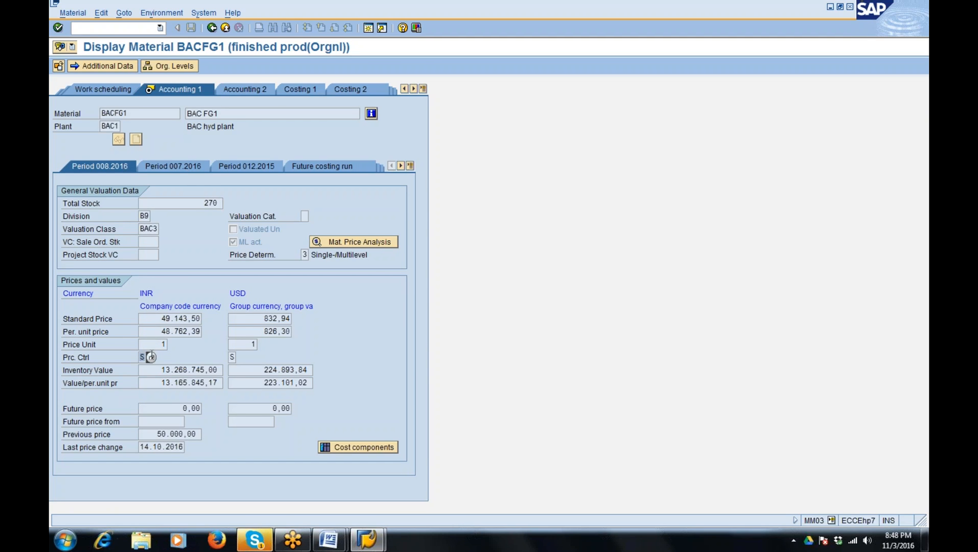
pyautogui.click(188, 168)
pyautogui.moveTo(150, 357); pyautogui.dragTo(152, 356)
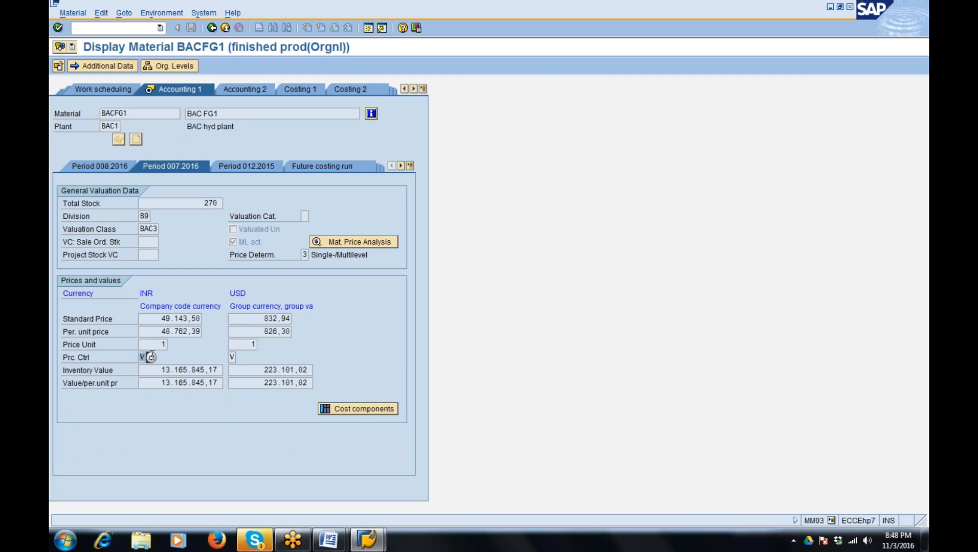
# Step: Switch to the CO_27-Oct-2016Book2 Word notes and find the MM02 note on price control in closed and new periods
pyautogui.click(329, 540)
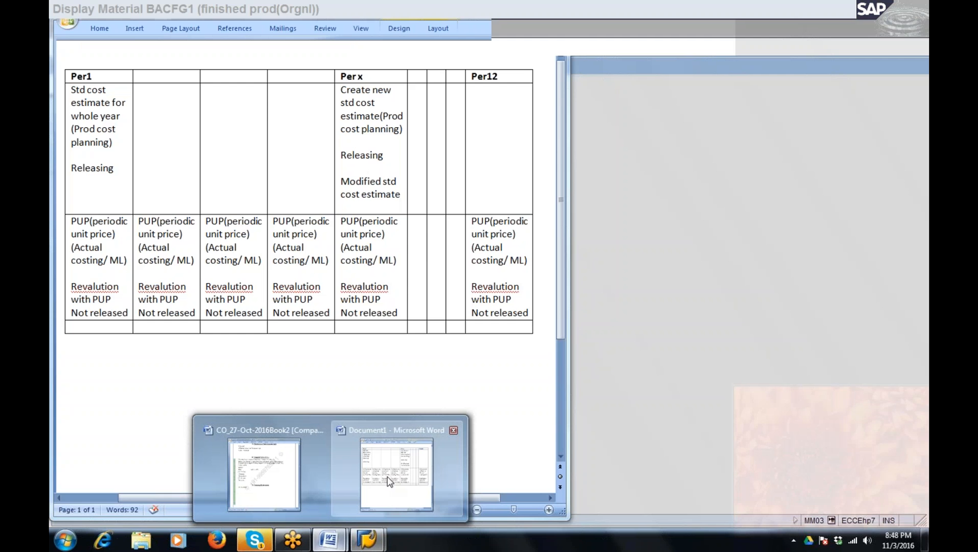
pyautogui.click(390, 482)
pyautogui.click(279, 487)
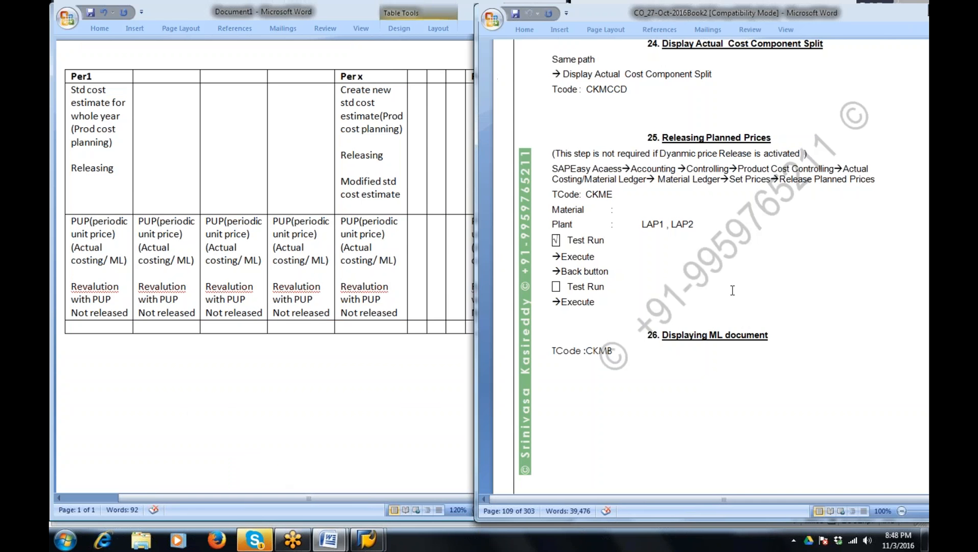
pyautogui.scroll(10, 732, 290)
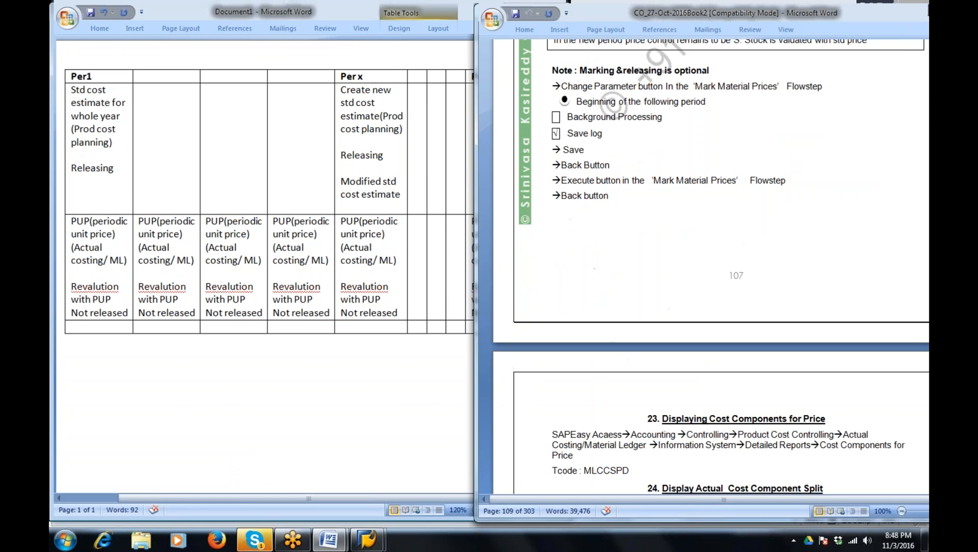
pyautogui.press('pageup')
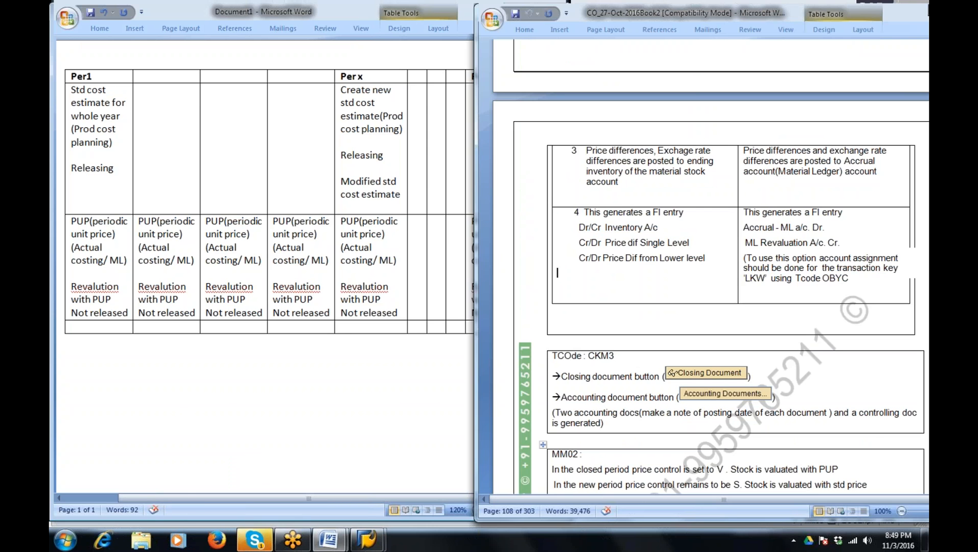
pyautogui.scroll(-1, 629, 362)
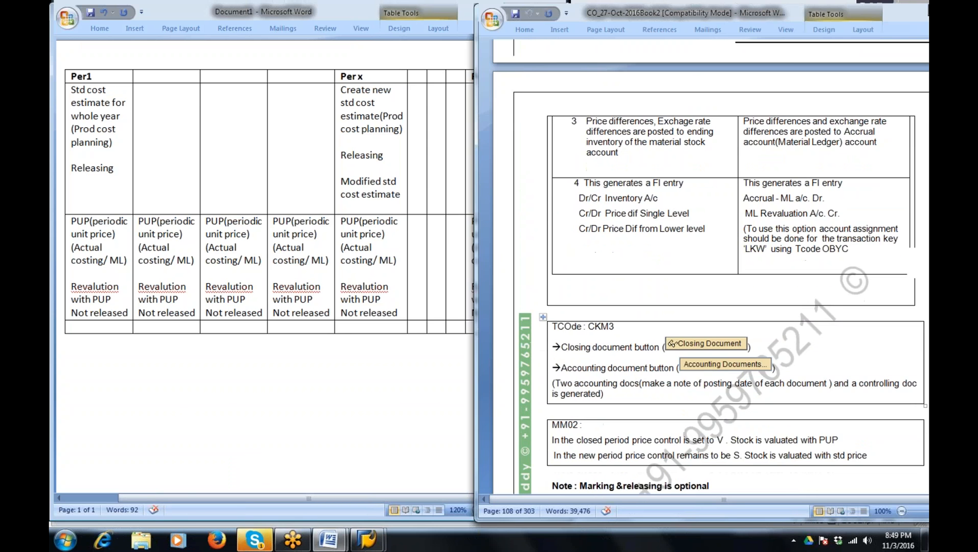
# Step: Read the notes on MM02 price control in closed and new periods and on the CKM3 closing and accounting documents
pyautogui.scroll(-2, 705, 266)
pyautogui.scroll(-3, 716, 291)
pyautogui.moveTo(552, 293); pyautogui.dragTo(840, 289)
pyautogui.moveTo(559, 309); pyautogui.dragTo(874, 309)
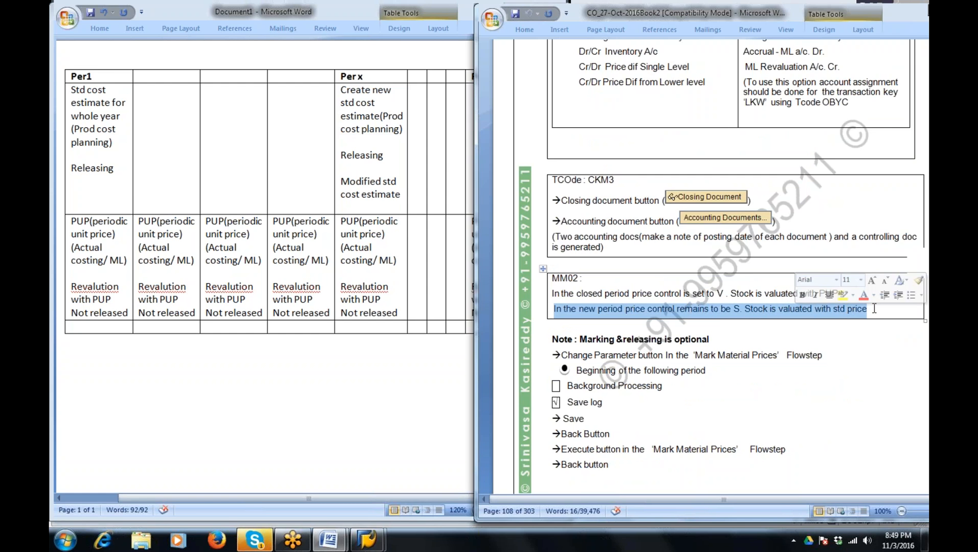
pyautogui.click(873, 309)
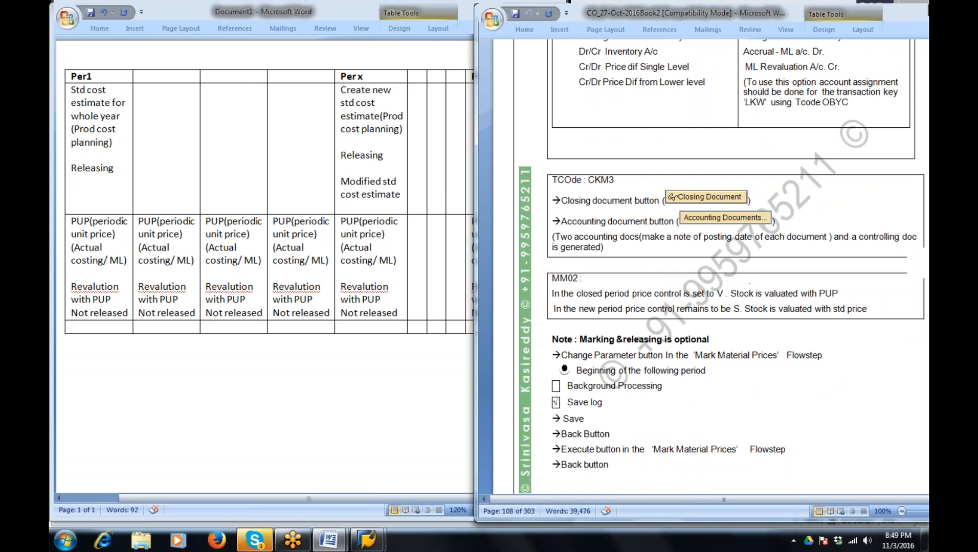
pyautogui.moveTo(553, 201); pyautogui.dragTo(674, 242)
pyautogui.click(774, 220)
# Step: Switch to SAP, start transaction CKM3 in a new session and shrink its window beside the material display
pyautogui.moveTo(368, 546)
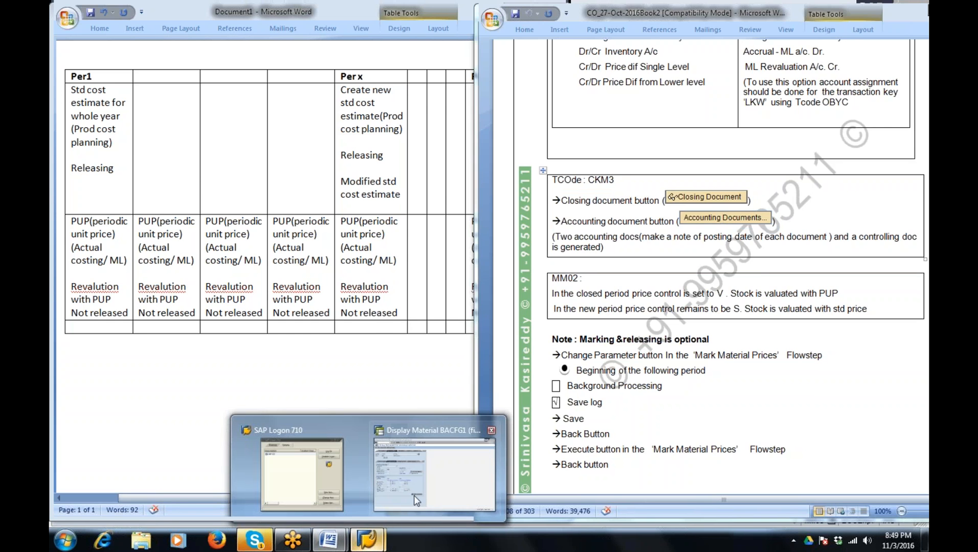
pyautogui.click(422, 481)
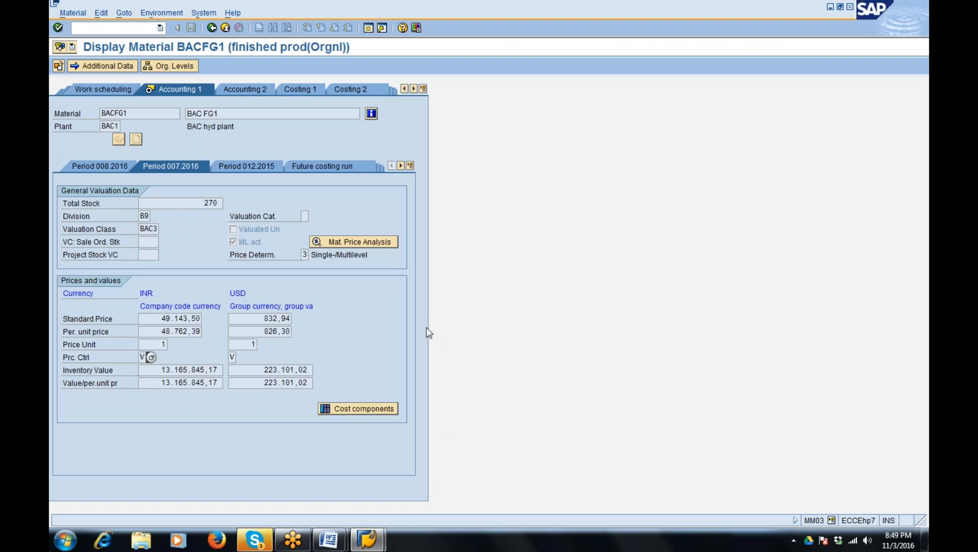
pyautogui.click(369, 28)
pyautogui.write('/nckm')
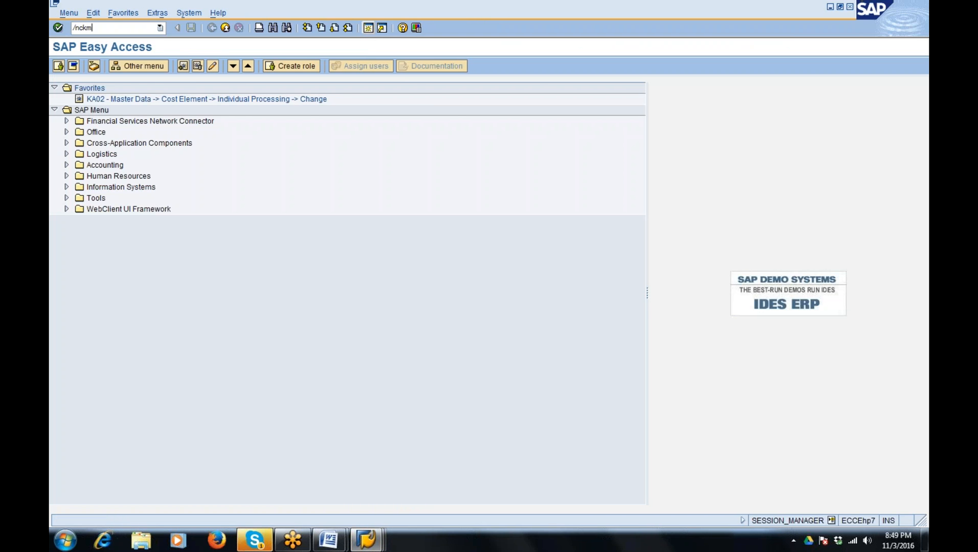
pyautogui.write('3')
pyautogui.press('Return')
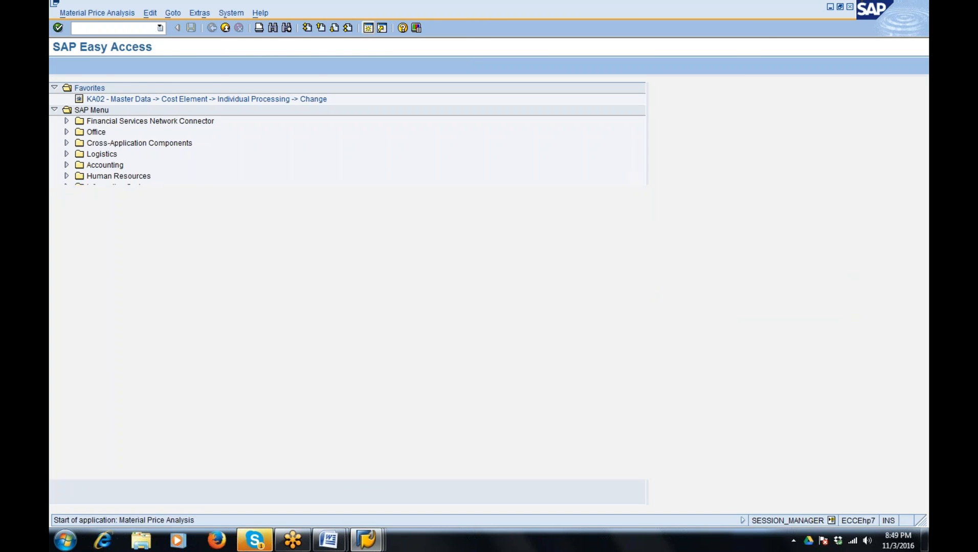
pyautogui.click(839, 7)
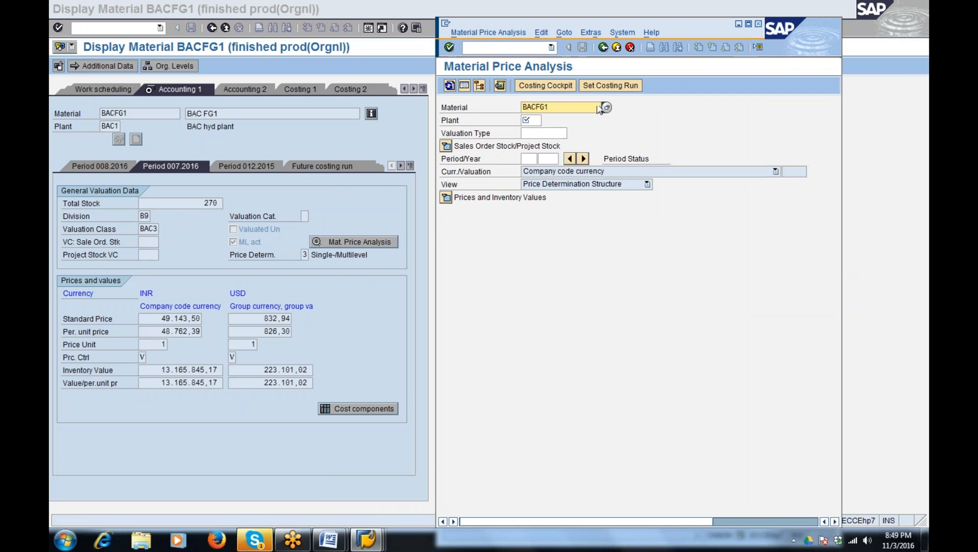
# Step: Run the price analysis of BACFG1 for plant bac1, go to period 7/2016 and display its closing document
pyautogui.click(532, 120)
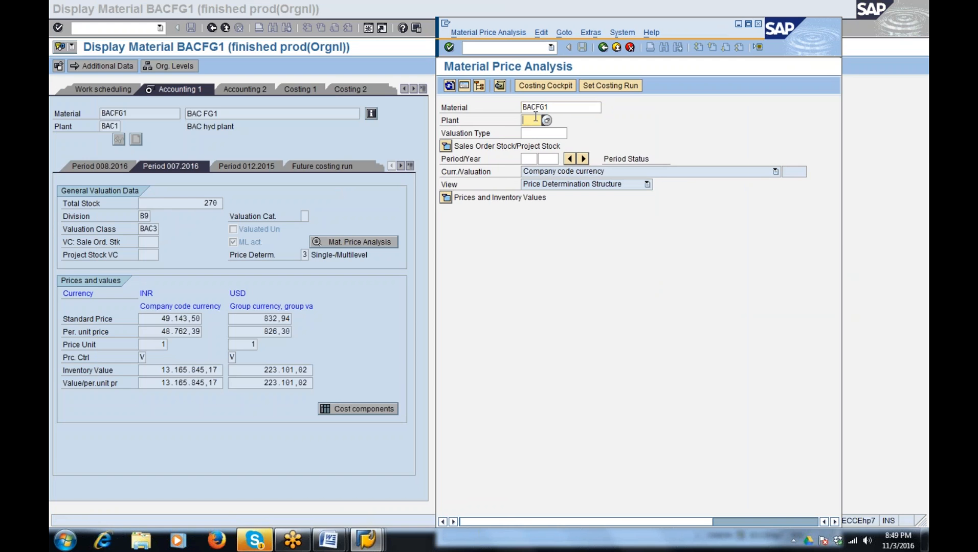
pyautogui.write('bac1')
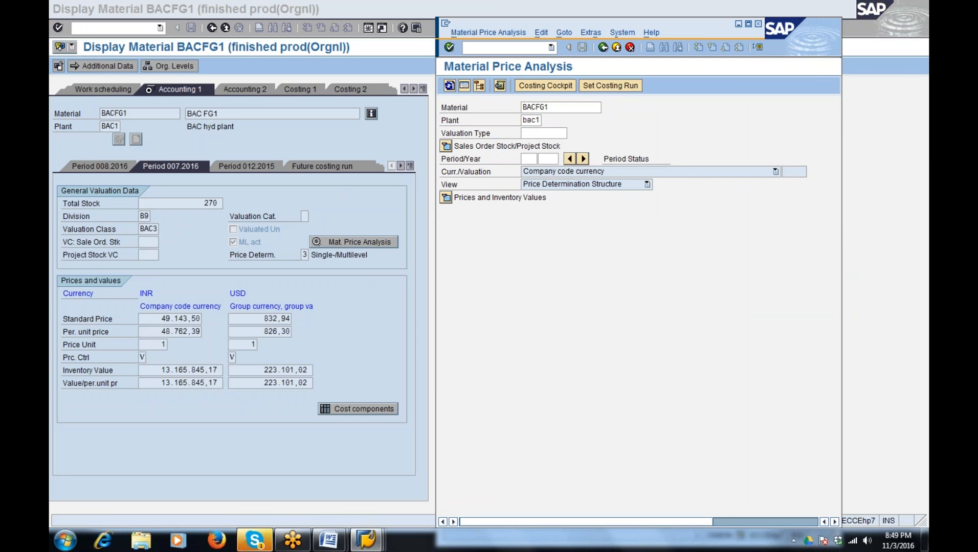
pyautogui.press('Return')
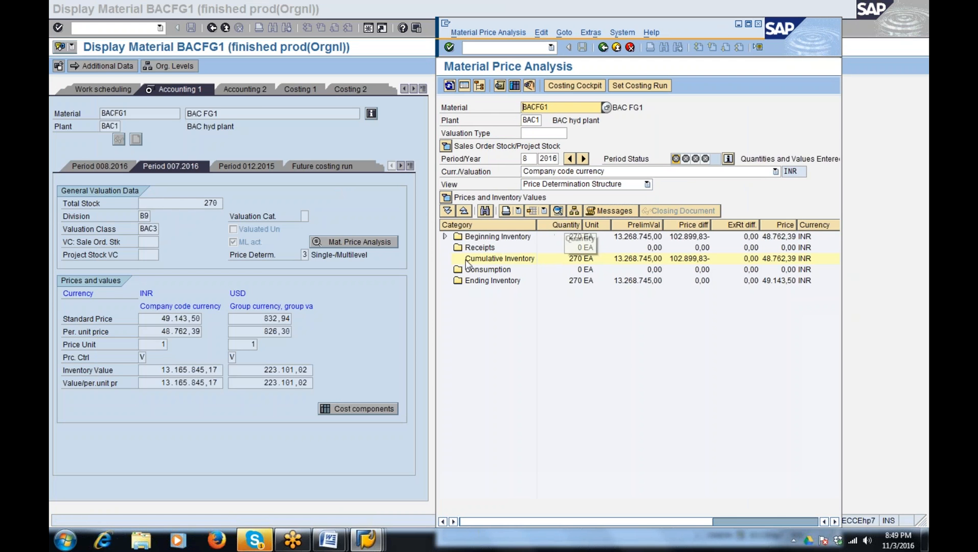
pyautogui.click(570, 160)
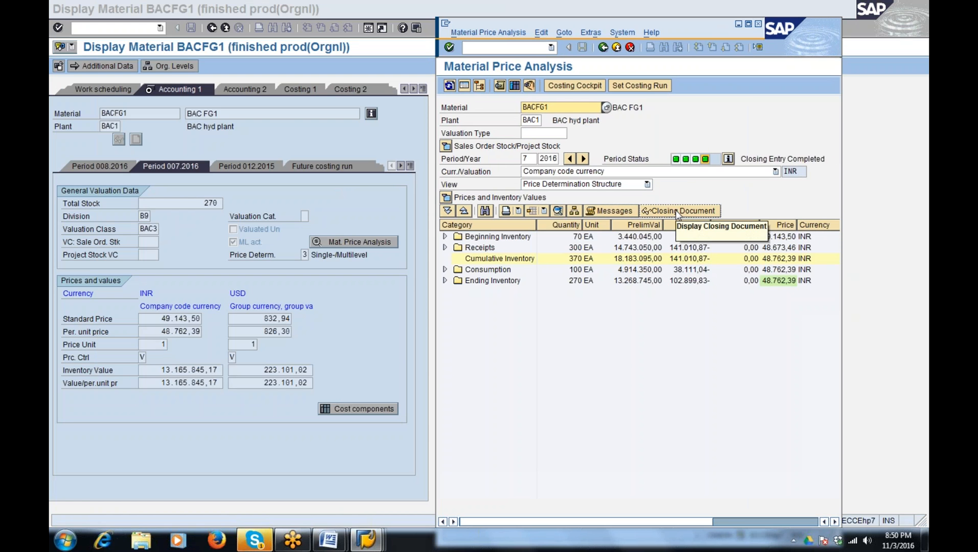
pyautogui.click(679, 211)
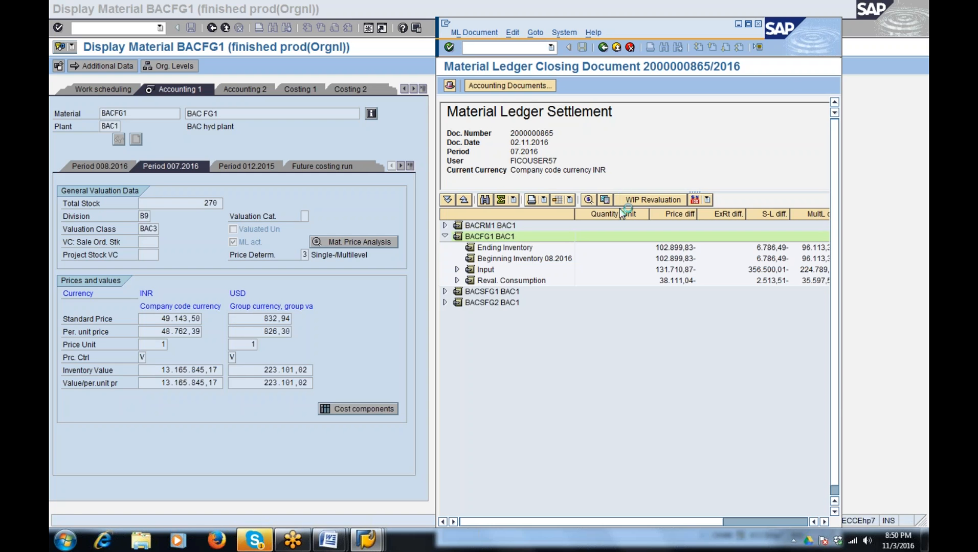
# Step: Open the closing document's first accounting document, check its posting date and return to the document list
pyautogui.doubleClick(540, 157)
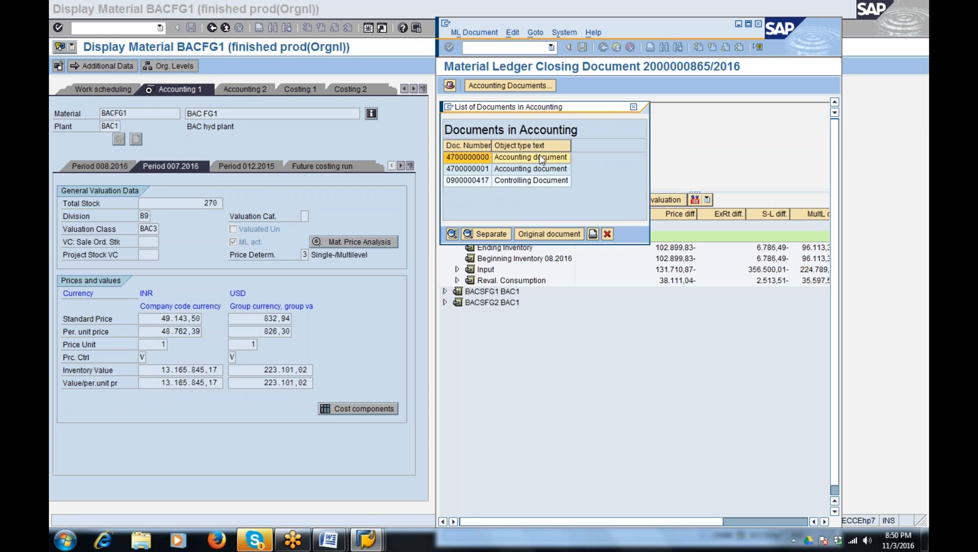
pyautogui.moveTo(654, 134); pyautogui.dragTo(708, 141)
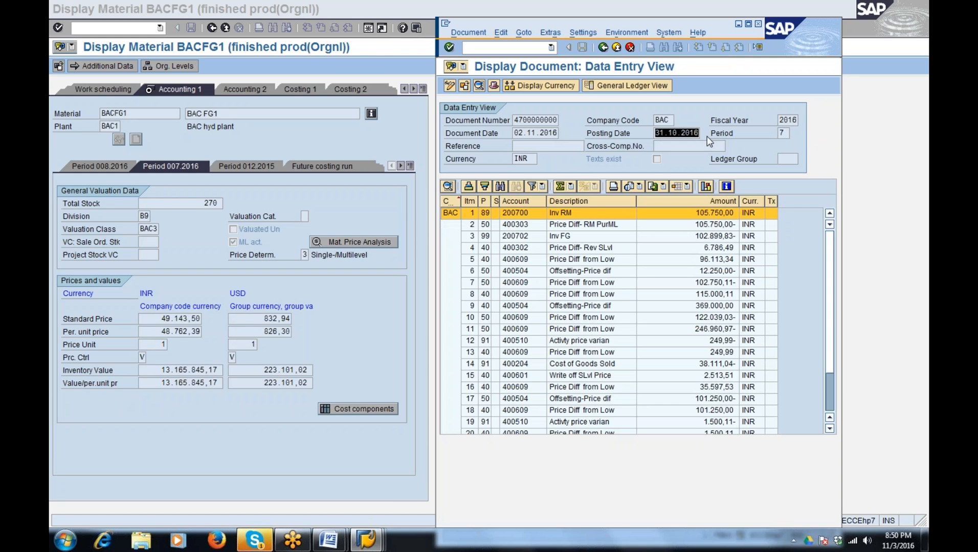
pyautogui.click(685, 164)
pyautogui.click(603, 48)
# Step: Open the second accounting document, check its posting date and close the list of accounting documents
pyautogui.click(532, 169)
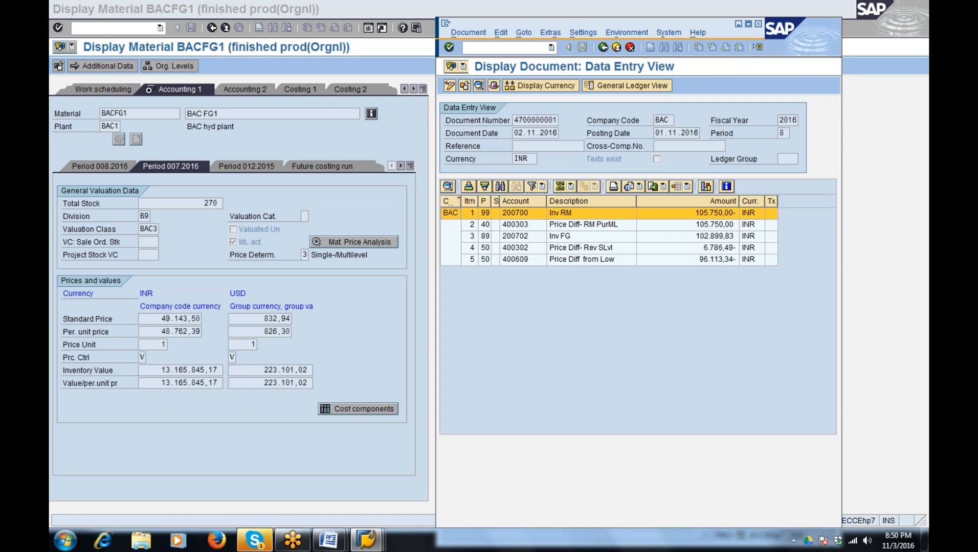
pyautogui.moveTo(657, 133); pyautogui.dragTo(705, 131)
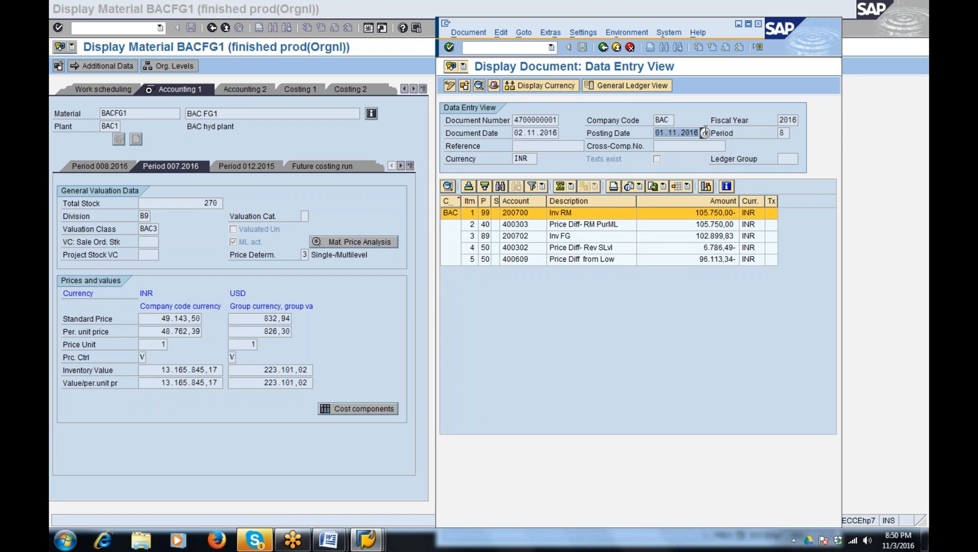
pyautogui.click(701, 132)
pyautogui.click(677, 134)
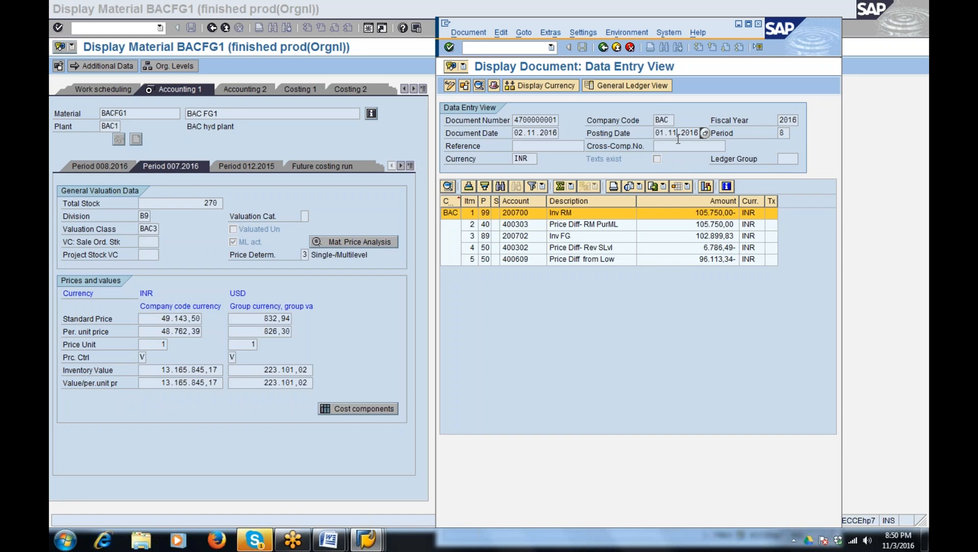
pyautogui.click(603, 48)
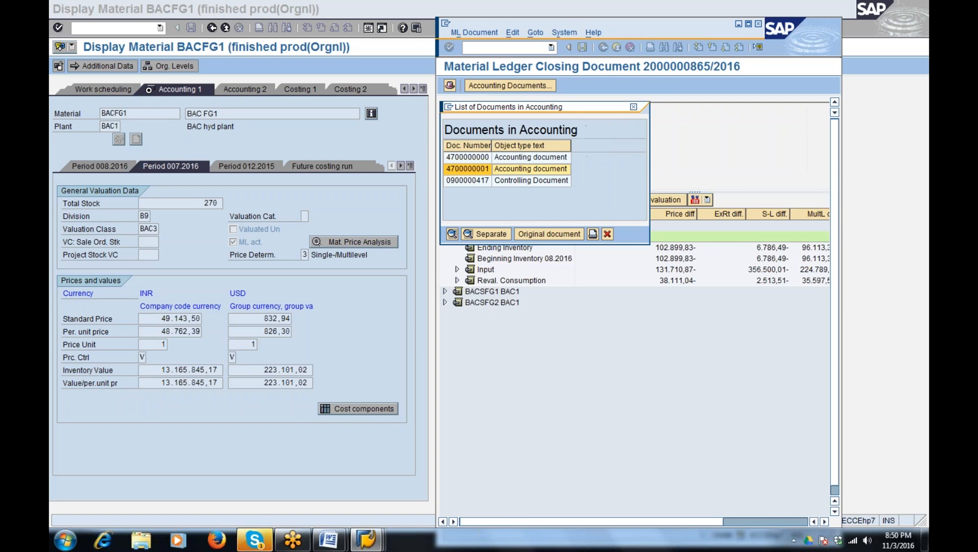
pyautogui.click(633, 108)
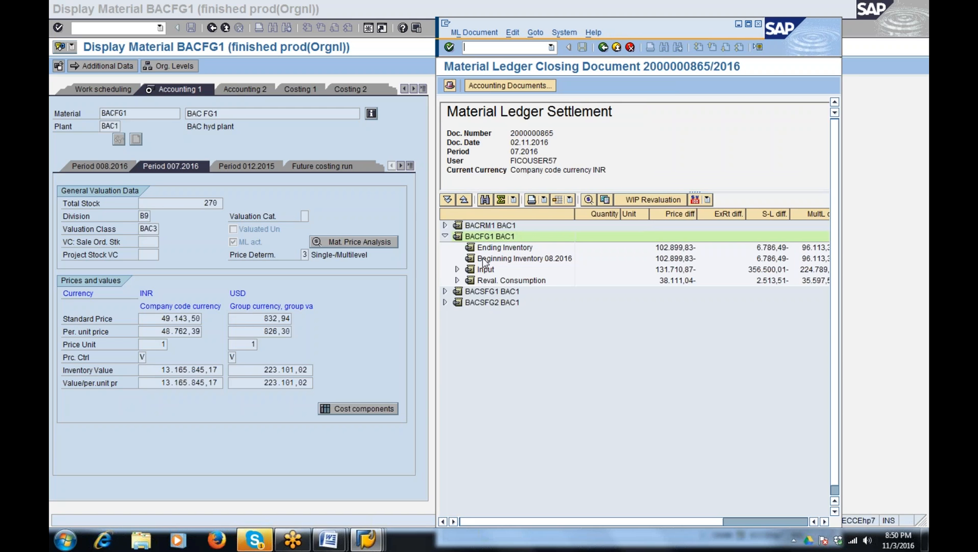
# Step: Return to the material price analysis and examine the price differences and quantity under Ending Inventory for period 7
pyautogui.click(604, 47)
pyautogui.click(444, 280)
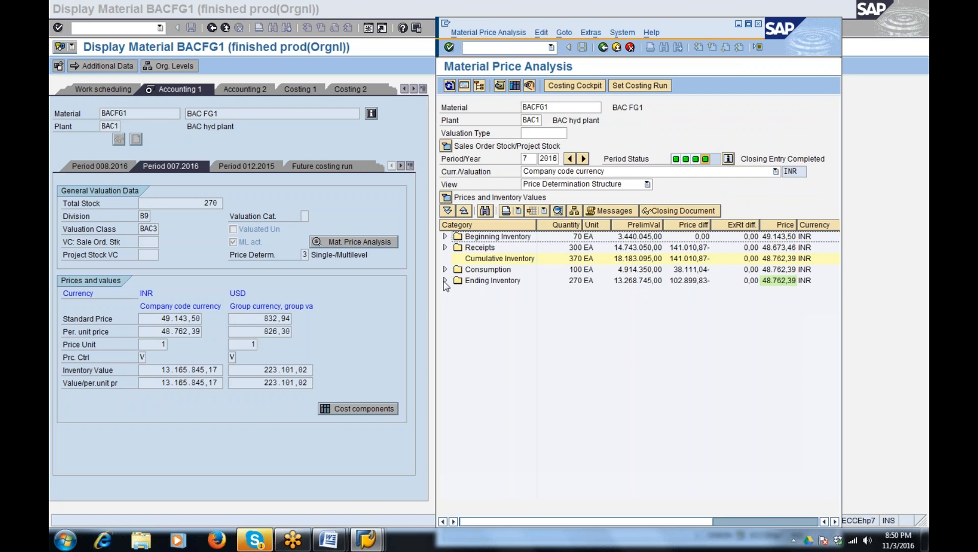
pyautogui.click(700, 306)
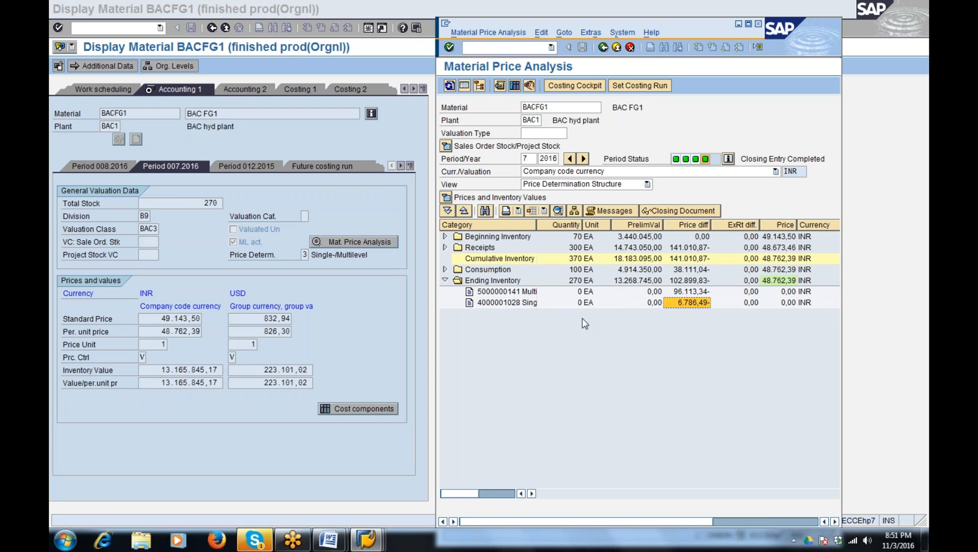
pyautogui.click(576, 281)
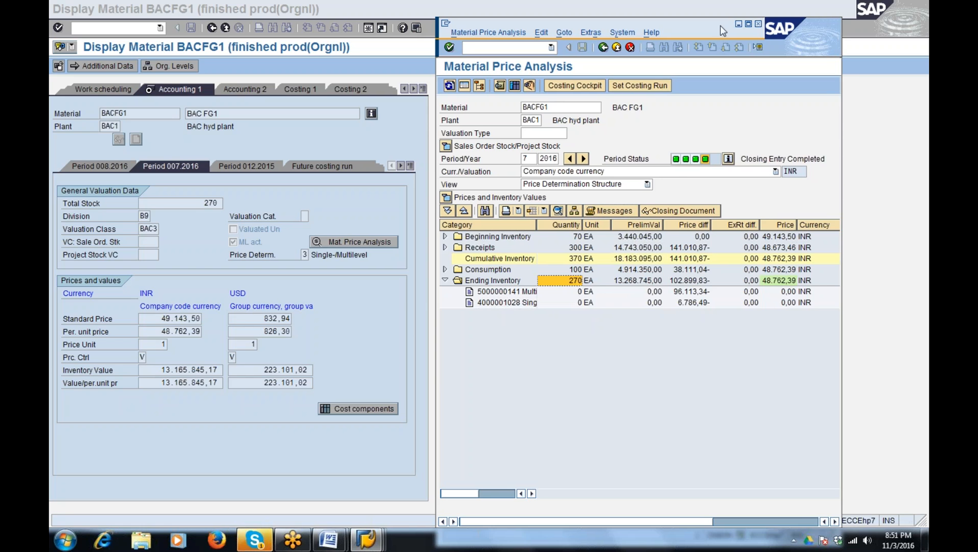
# Step: Maximize the price analysis, display period 8/2016 and examine the Period Opening entry under Beginning Inventory
pyautogui.click(748, 24)
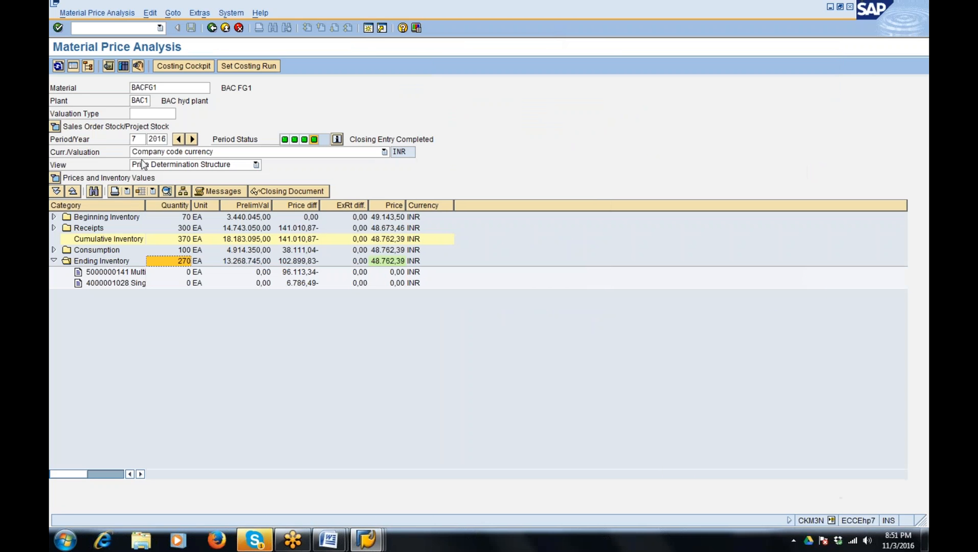
pyautogui.click(141, 141)
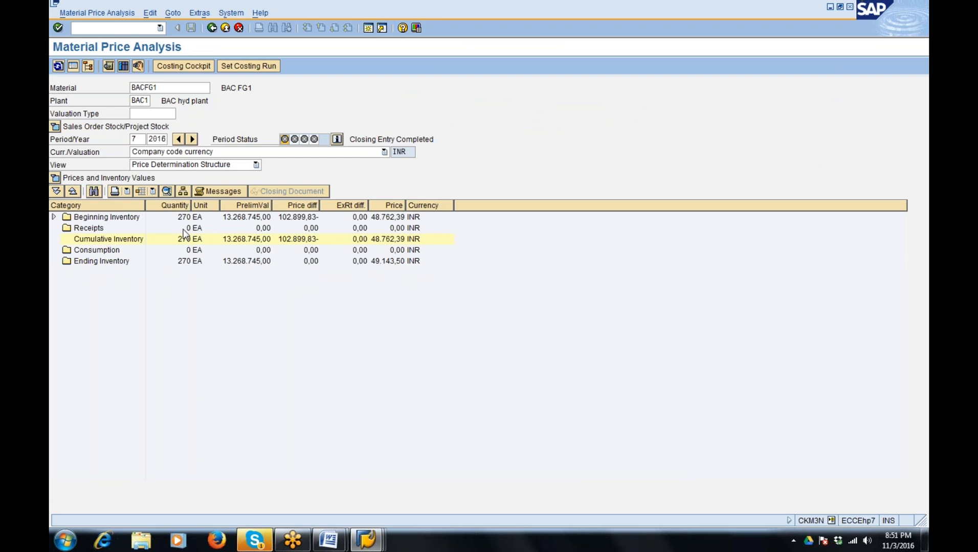
pyautogui.click(182, 220)
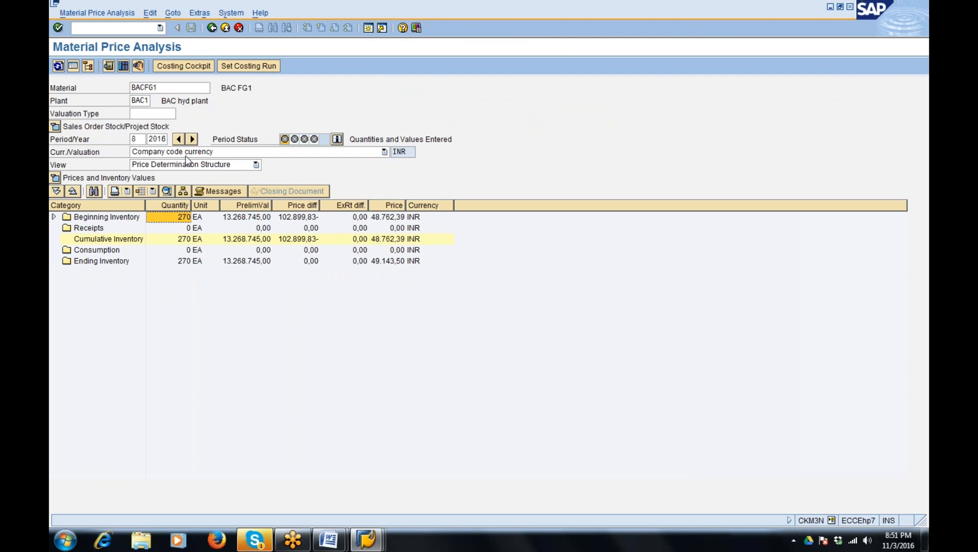
pyautogui.click(179, 141)
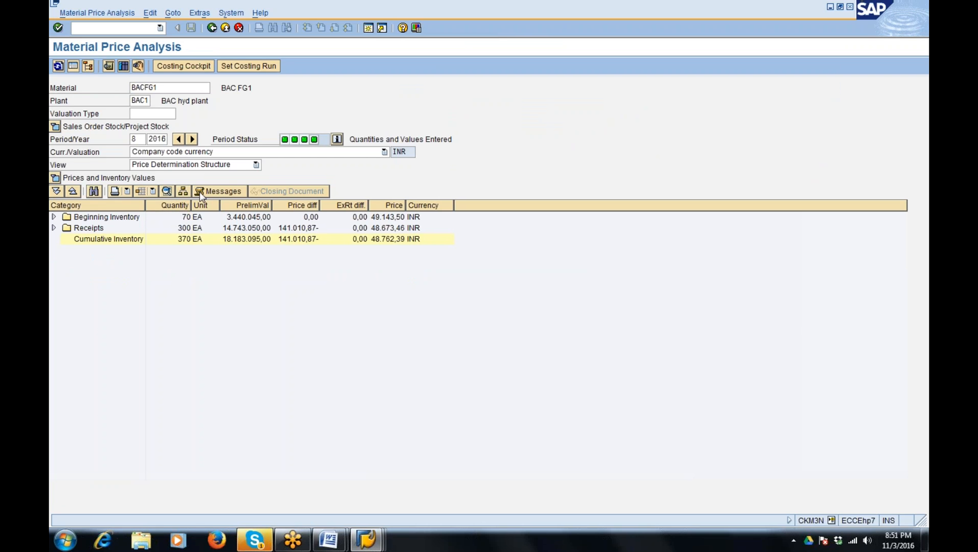
pyautogui.click(193, 140)
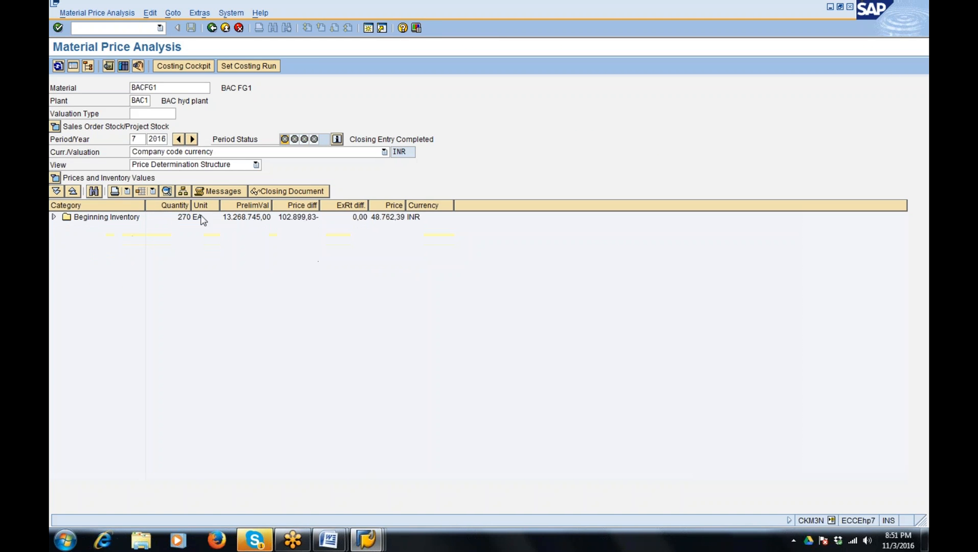
pyautogui.click(53, 218)
pyautogui.click(123, 229)
pyautogui.click(251, 230)
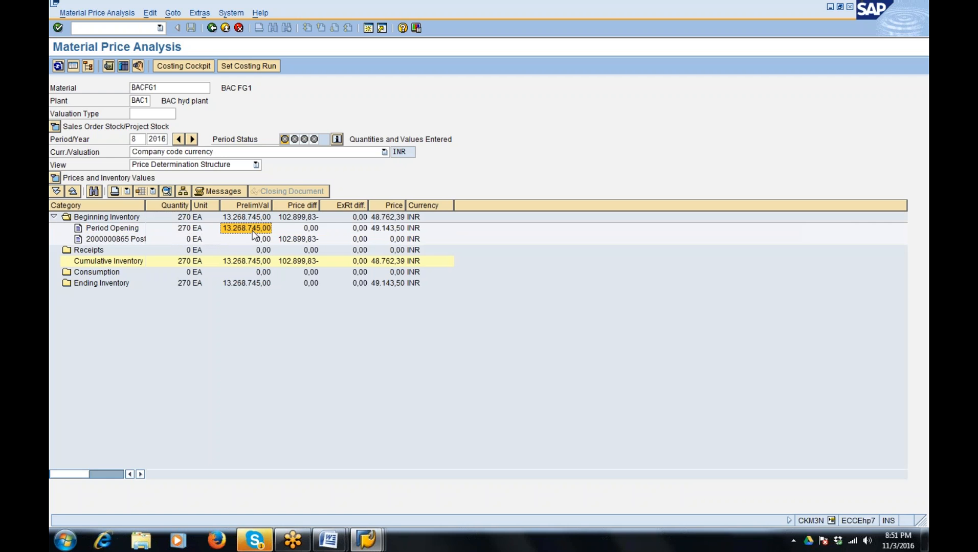
# Step: Go back to period 7, widen the Category column and examine the single-level and multilevel price determination entries under Ending Inventory
pyautogui.click(179, 139)
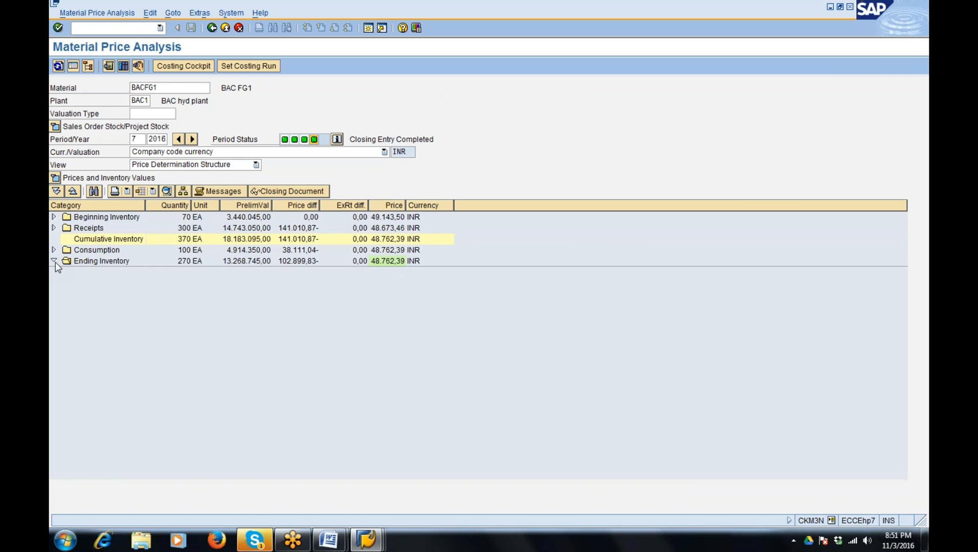
pyautogui.click(54, 261)
pyautogui.click(304, 284)
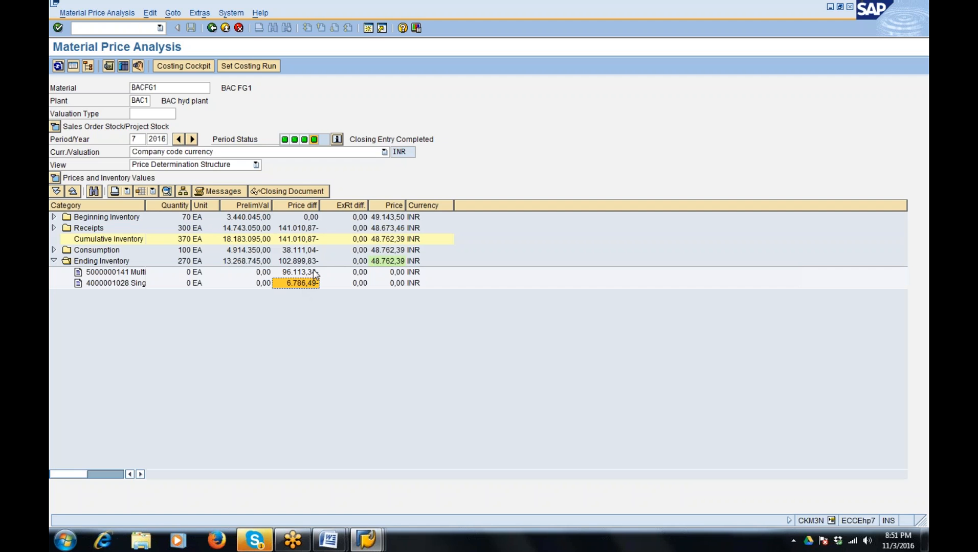
pyautogui.moveTo(145, 206); pyautogui.dragTo(225, 215)
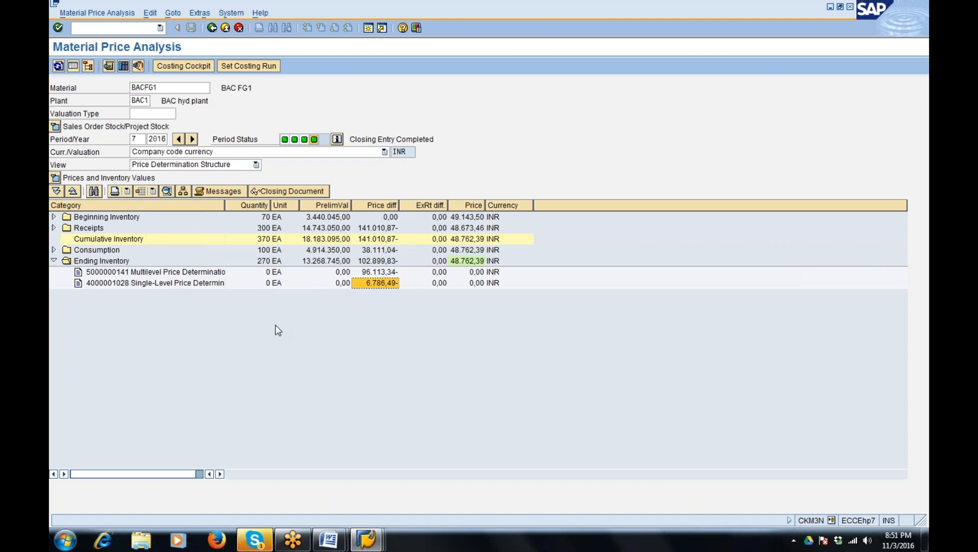
pyautogui.click(213, 273)
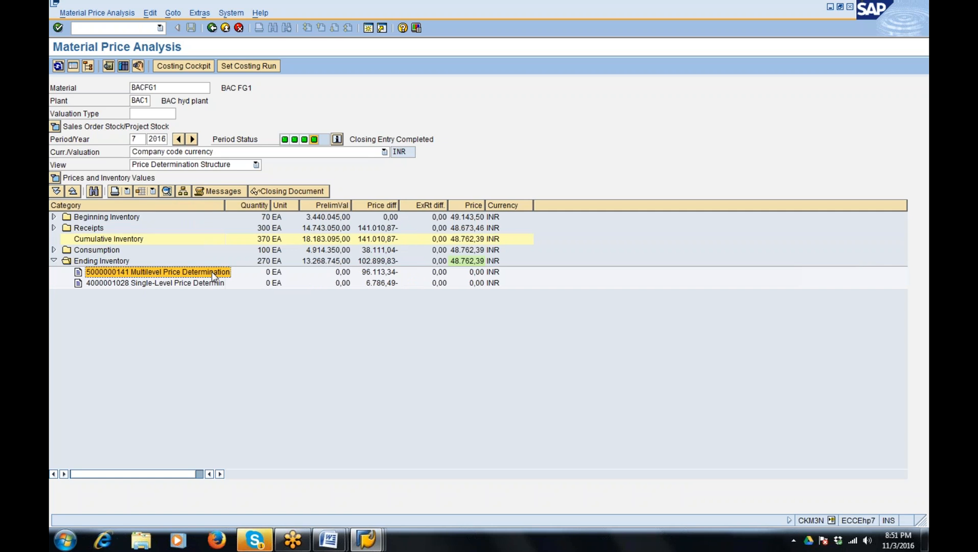
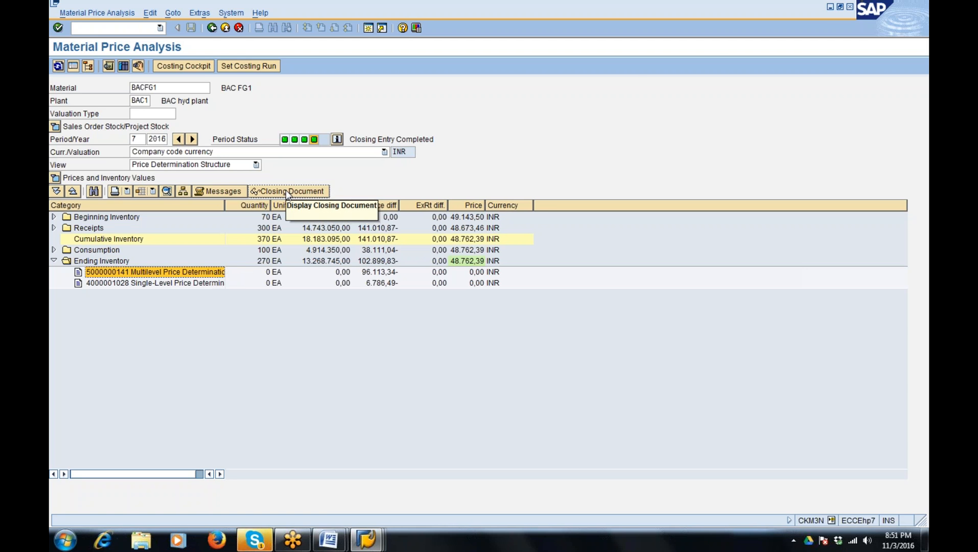
# Step: Close the price analysis session and display period 008.2016 in BACFG1's Accounting 1 view
pyautogui.click(849, 6)
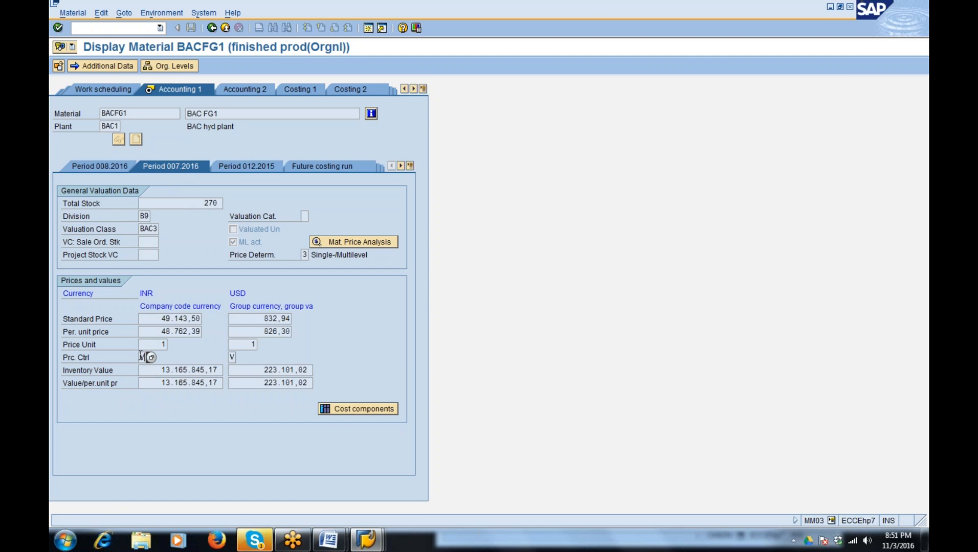
pyautogui.click(82, 166)
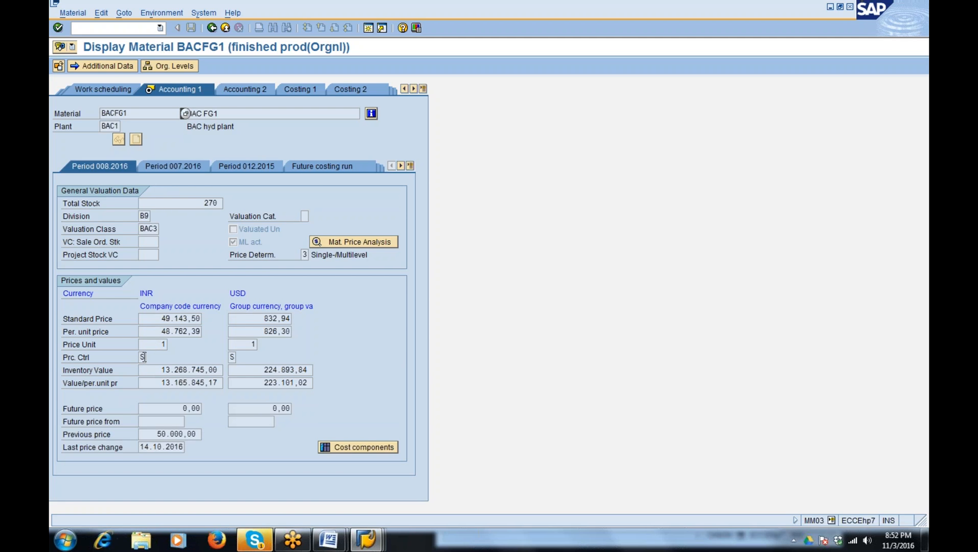
# Step: Display period 007.2016 for BACFG1 and examine its periodic unit price and price control indicator
pyautogui.click(173, 166)
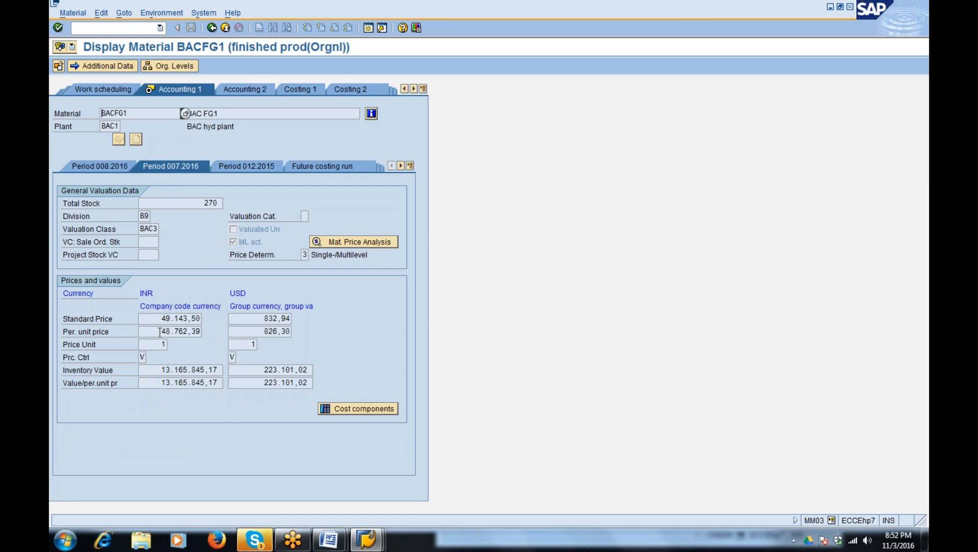
pyautogui.moveTo(159, 331); pyautogui.dragTo(204, 338)
pyautogui.moveTo(140, 357); pyautogui.dragTo(155, 356)
pyautogui.click(155, 355)
# Step: Switch to the Document1 notes in Word and insert a table of two columns and two rows below the period table
pyautogui.click(329, 539)
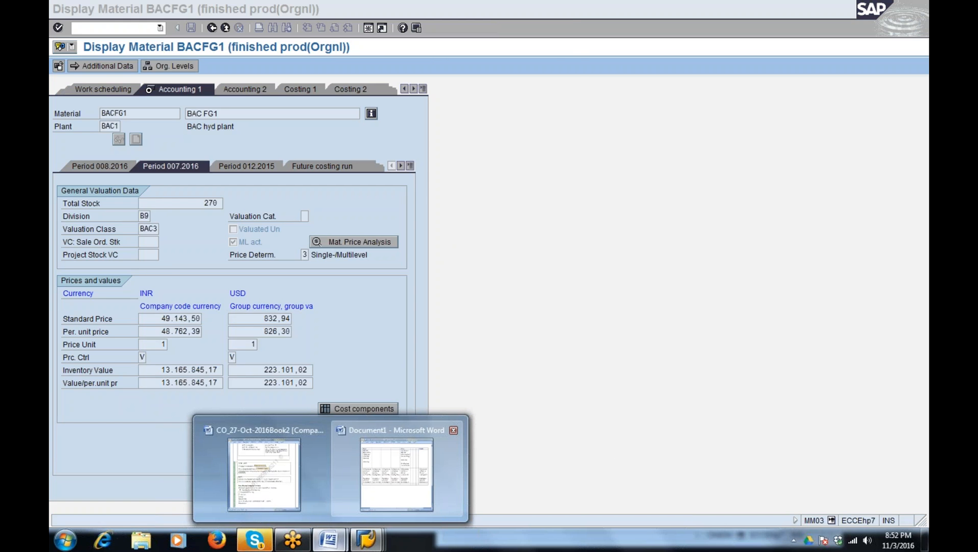
pyautogui.click(396, 473)
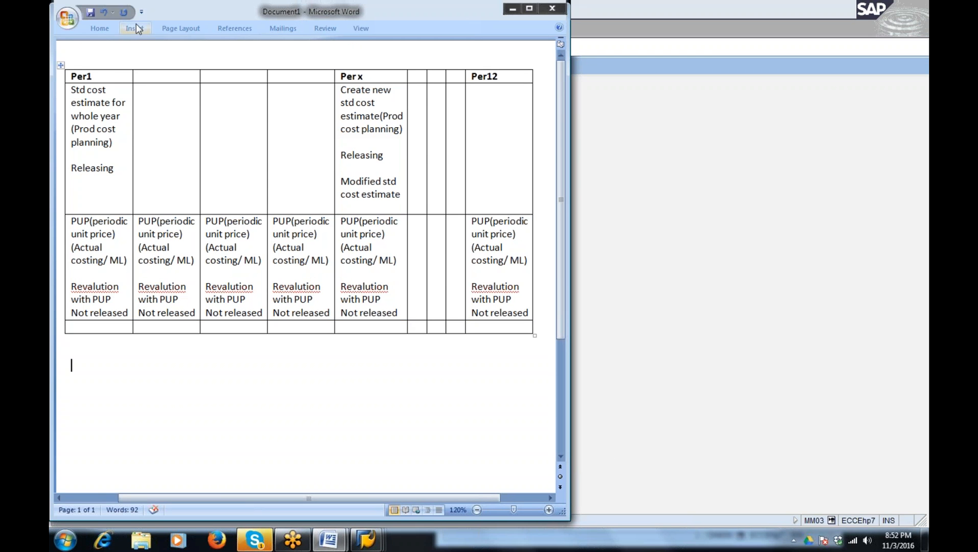
pyautogui.click(135, 28)
pyautogui.click(134, 56)
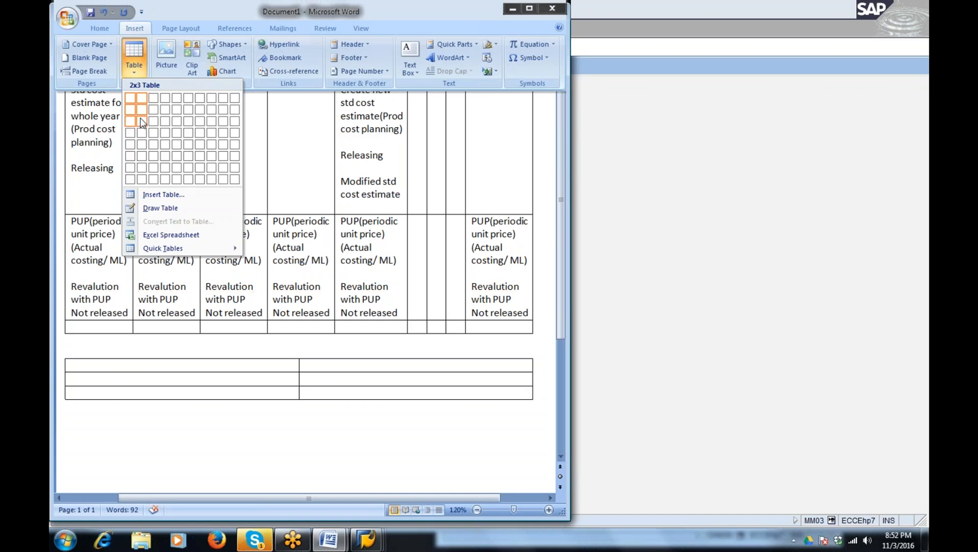
pyautogui.click(142, 111)
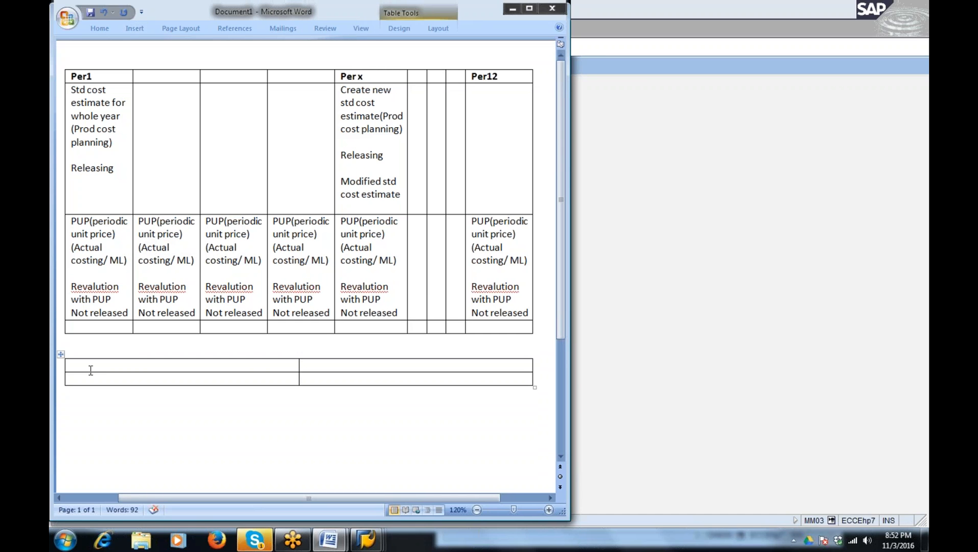
# Step: Head the new table's columns "With ML" and "With out ML" and autofit the table to its contents
pyautogui.write('With ML')
pyautogui.rightClick(322, 372)
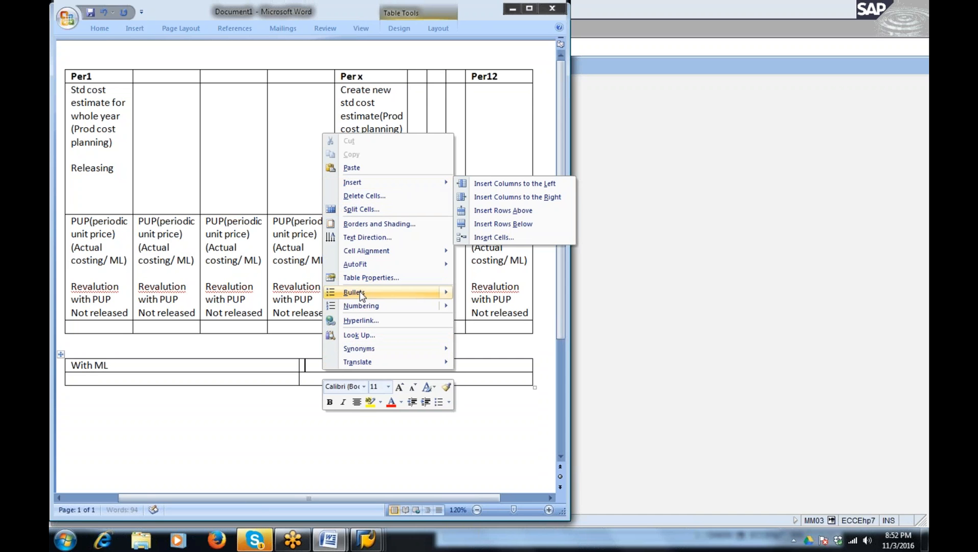
pyautogui.moveTo(389, 265)
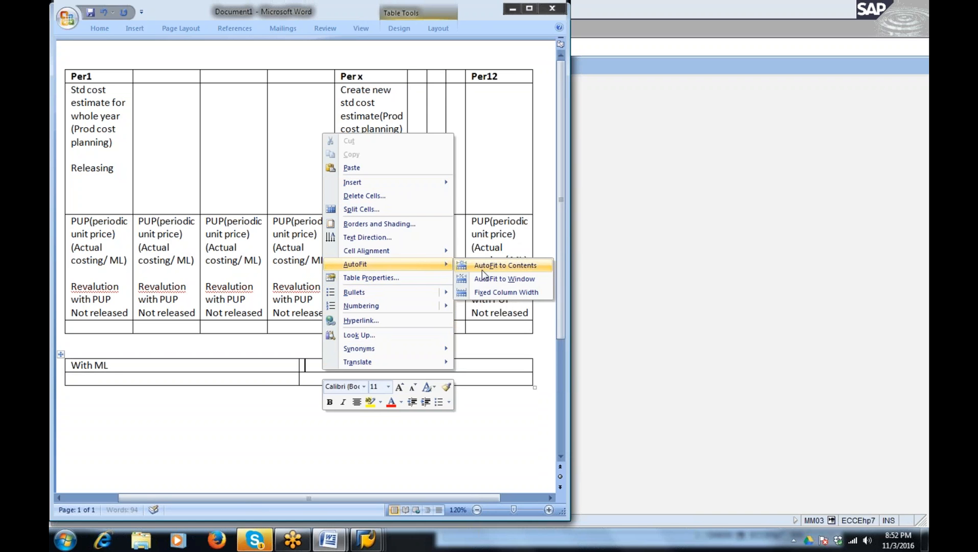
pyautogui.click(482, 269)
pyautogui.write('With out')
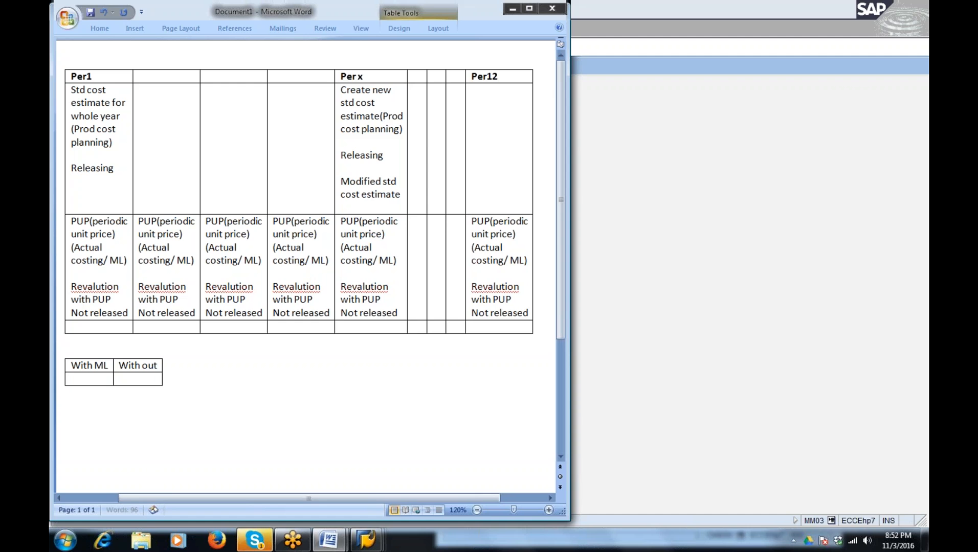
pyautogui.write(' ML')
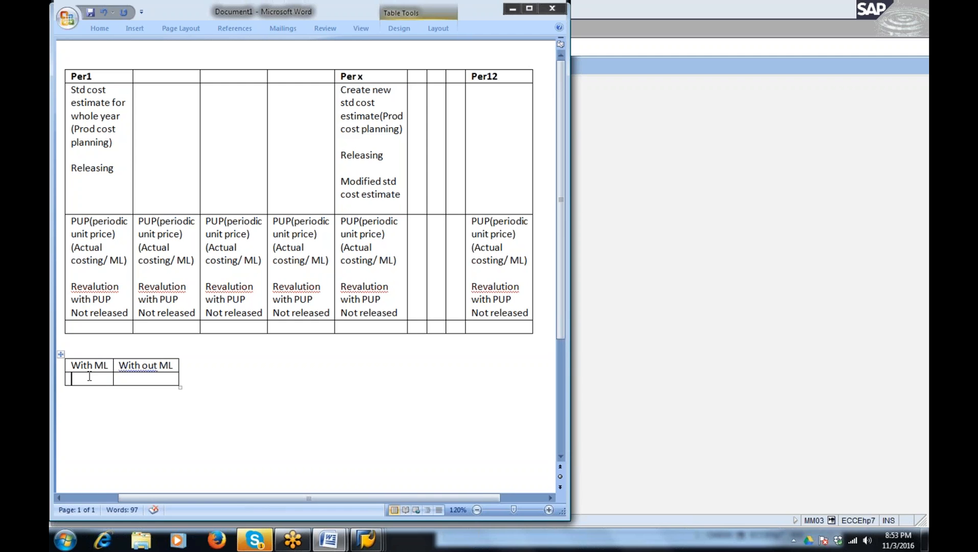
# Step: Enter "V or S" as the price control options under both column headings, correcting the spacing
pyautogui.write('V ors')
pyautogui.press('BackSpace')
pyautogui.write('S')
pyautogui.click(141, 381)
pyautogui.write('Vor S')
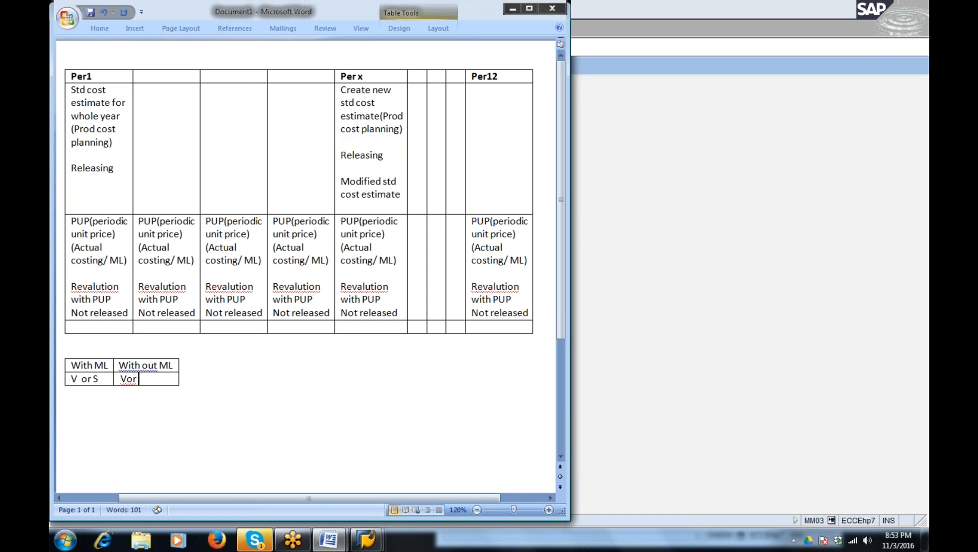
pyautogui.press('Left')
pyautogui.press('Left')
pyautogui.press('Left')
pyautogui.press('Left')
# Step: Add a third row to the comparison table and enter "Recommended : S for both" under With ML
pyautogui.click(197, 382)
pyautogui.press('Return')
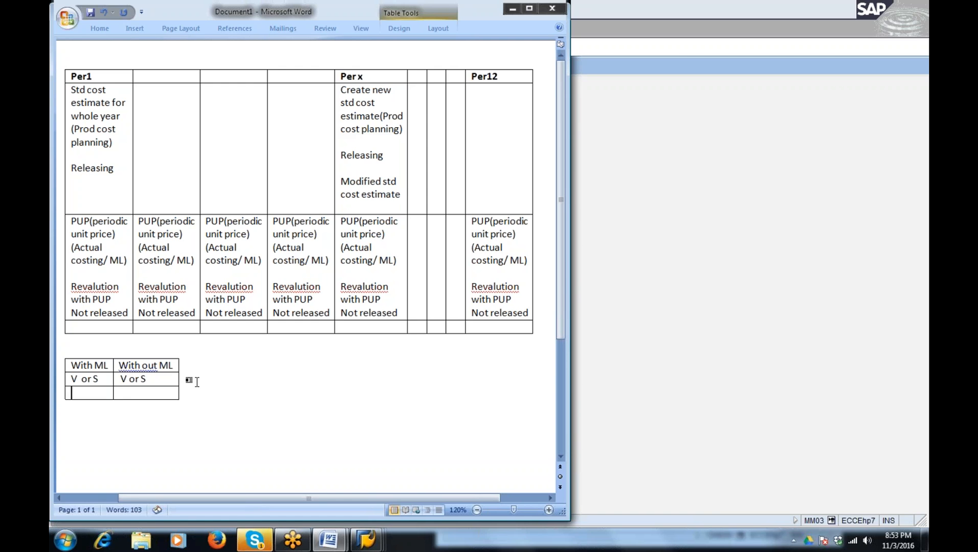
pyautogui.write('Recommended')
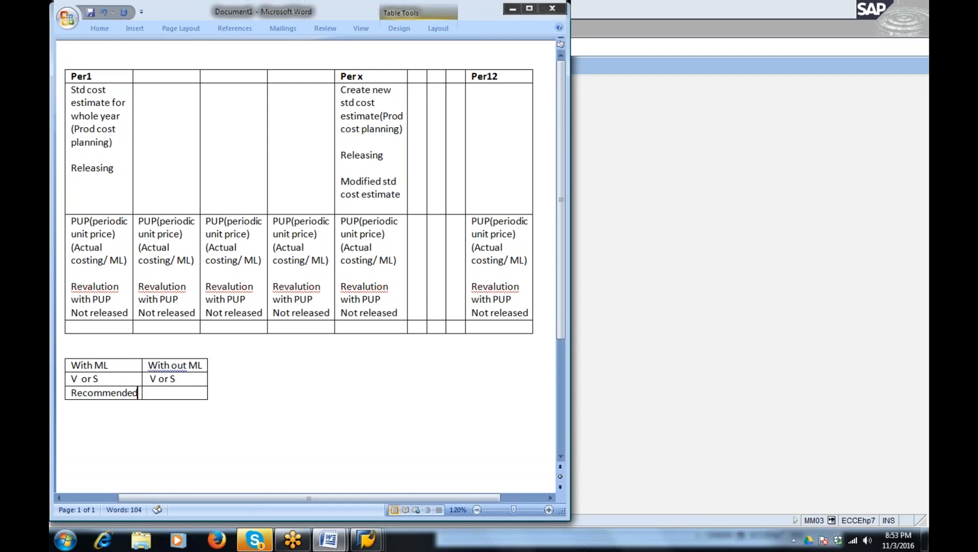
pyautogui.write(' :')
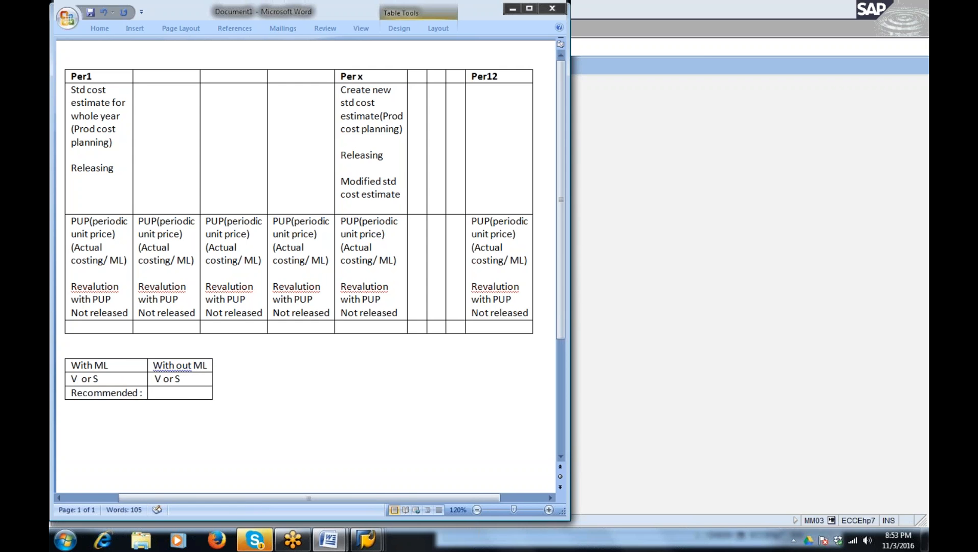
pyautogui.write(' S')
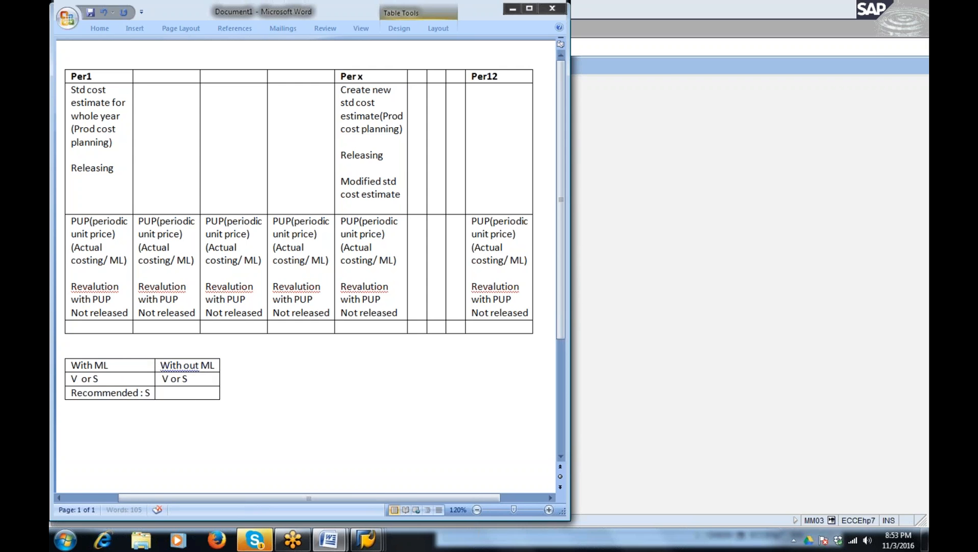
pyautogui.write(' for')
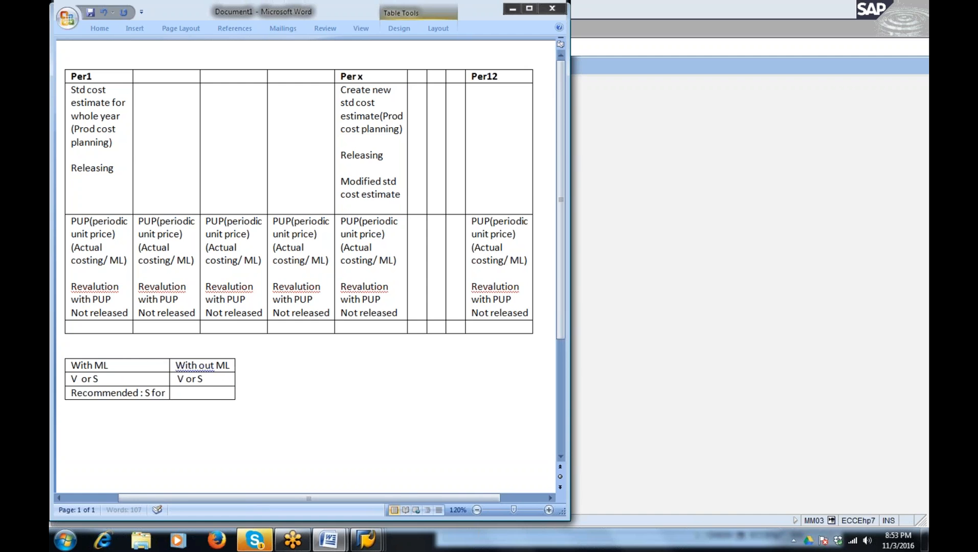
pyautogui.write(' both')
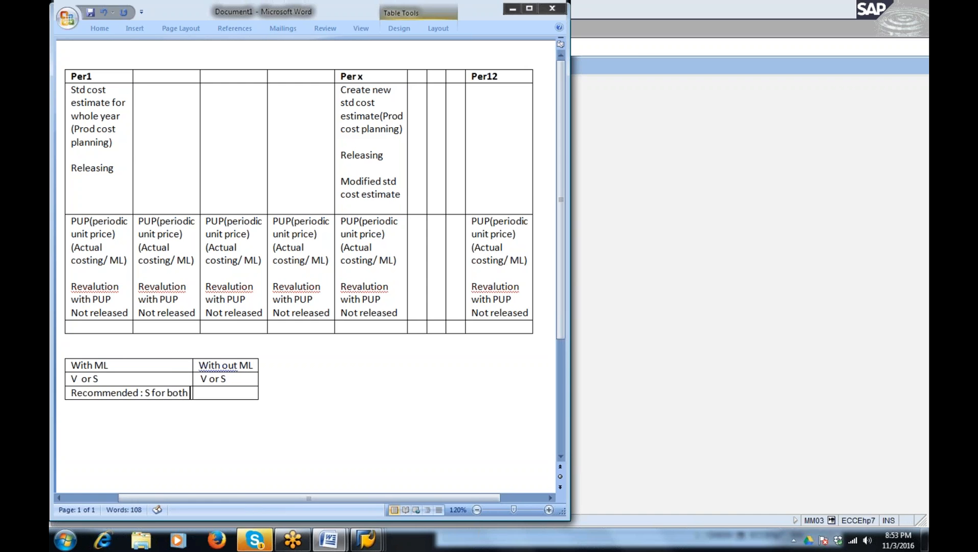
# Step: Complete the With ML recommendation with the material types "RM/FG/SFG"
pyautogui.write(' rm')
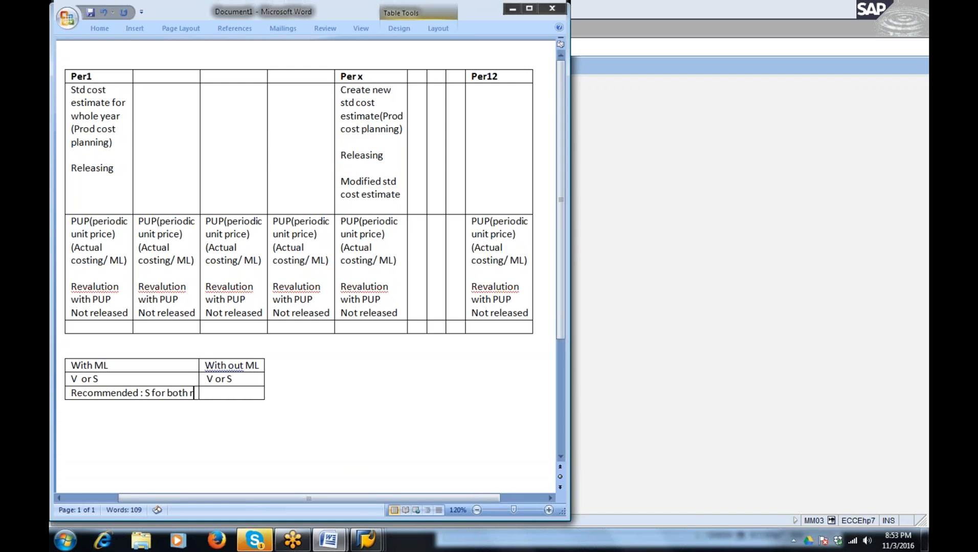
pyautogui.press('BackSpace')
pyautogui.press('BackSpace')
pyautogui.write('RM')
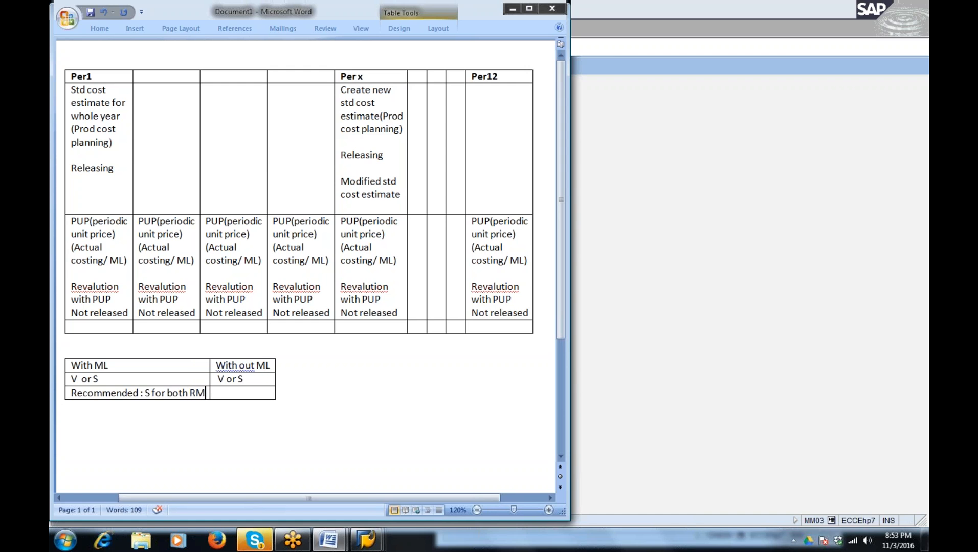
pyautogui.write('/')
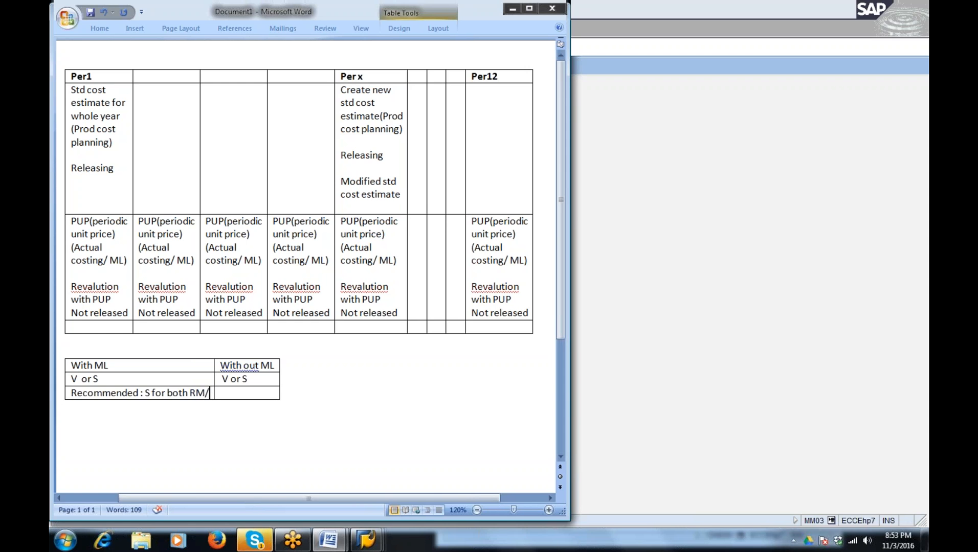
pyautogui.write('FG')
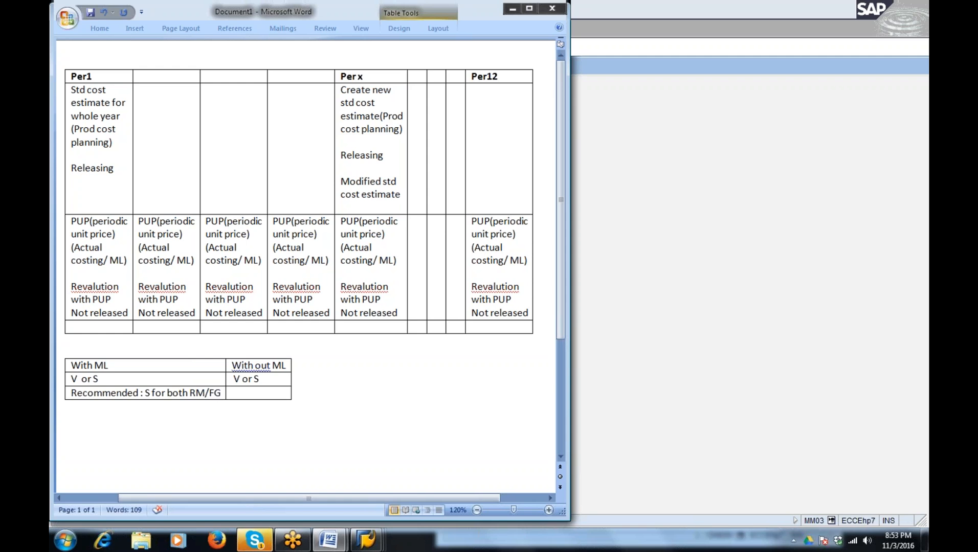
pyautogui.write('SFG')
pyautogui.press('Left')
pyautogui.press('Left')
pyautogui.press('Left')
pyautogui.write('/')
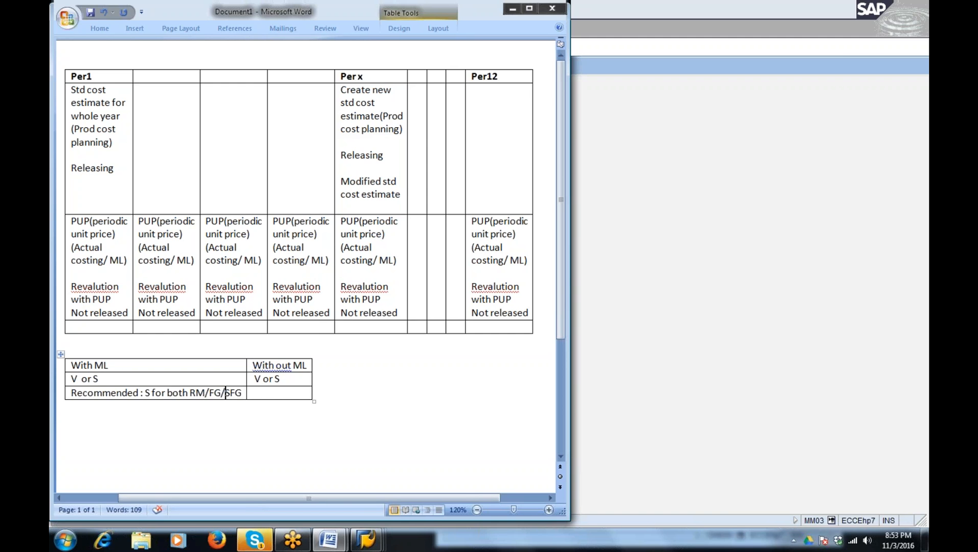
# Step: Insert a note about using price determination 3 after the S in the With ML recommendation
pyautogui.click(146, 393)
pyautogui.click(152, 394)
pyautogui.write('with r')
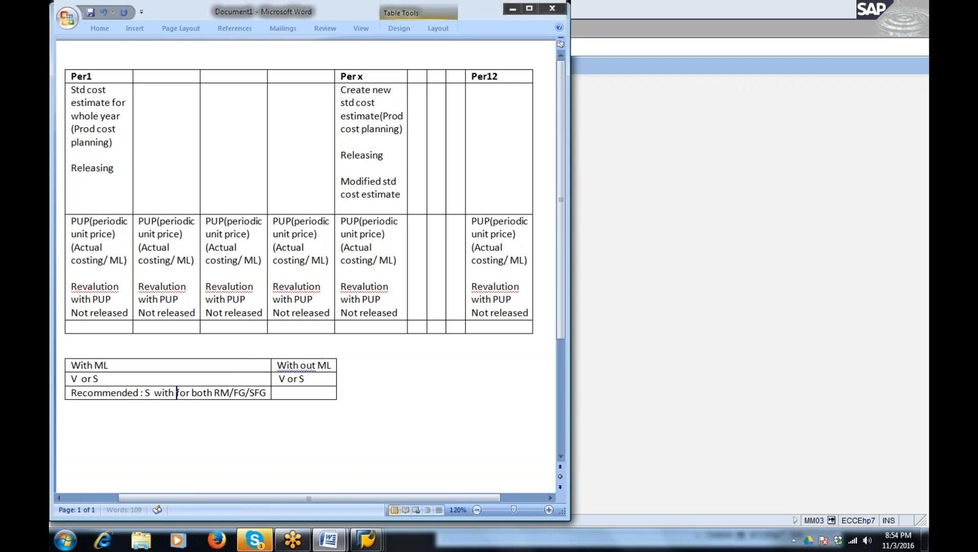
pyautogui.write('ric')
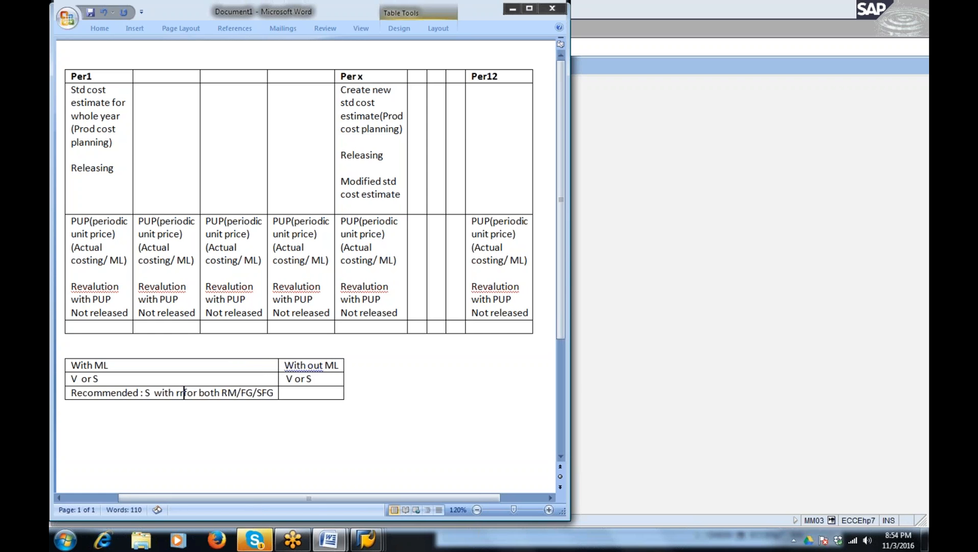
pyautogui.write('edetm')
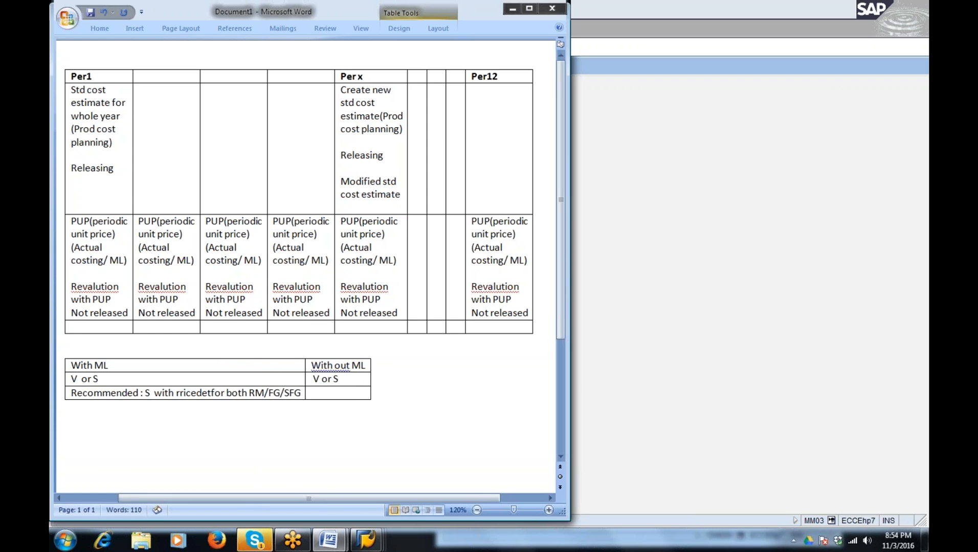
pyautogui.write('inatin ')
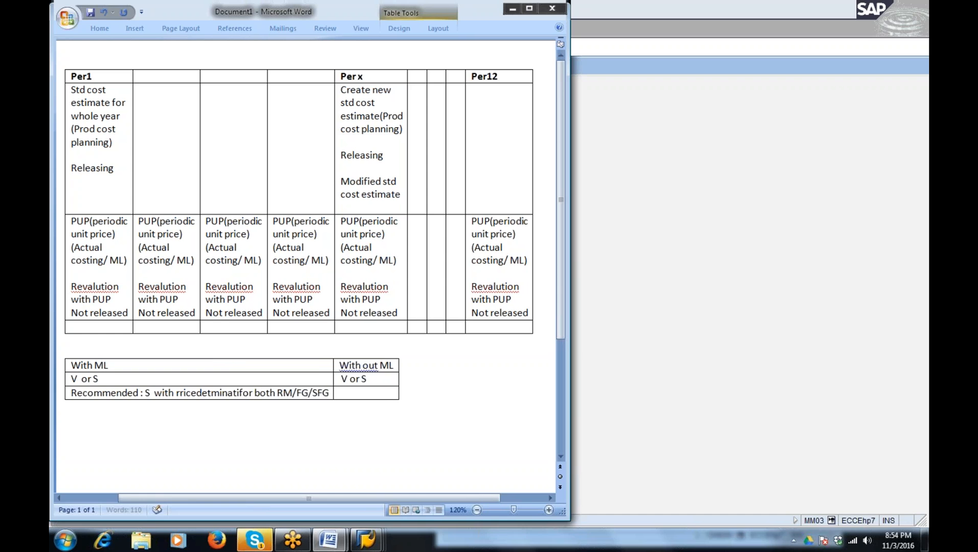
pyautogui.write('3')
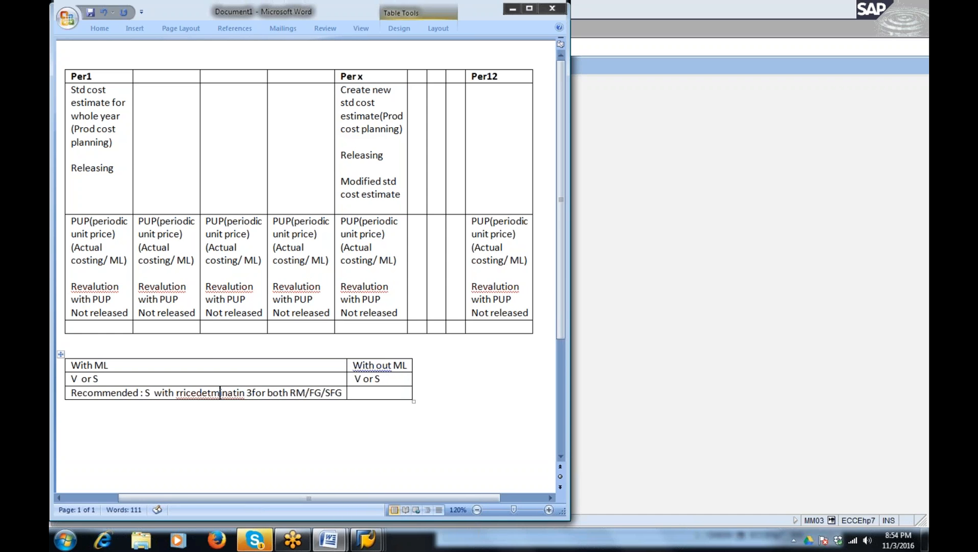
# Step: Correct the misspelled wording in the With ML recommendation to "price determination"
pyautogui.click(179, 393)
pyautogui.press('BackSpace')
pyautogui.write('p')
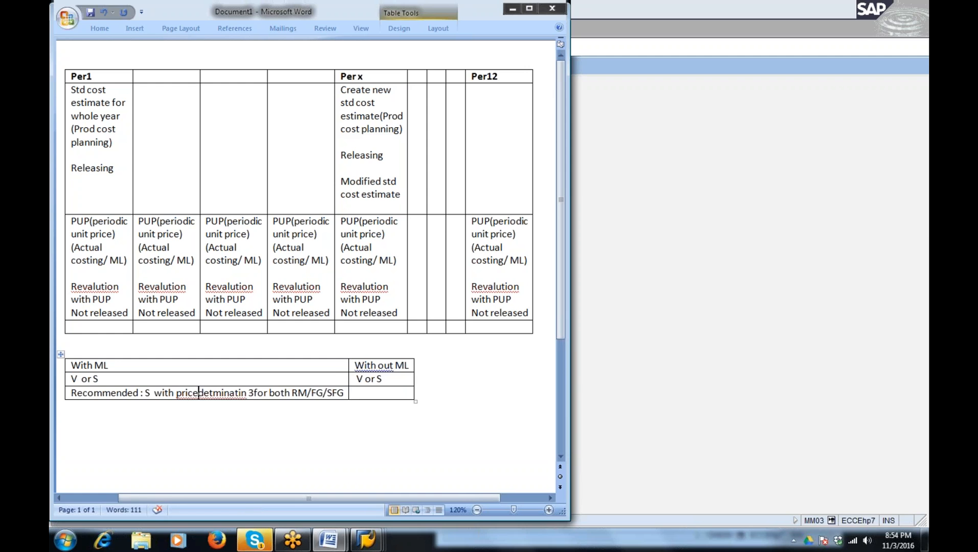
pyautogui.click(193, 393)
pyautogui.click(215, 393)
pyautogui.write('er')
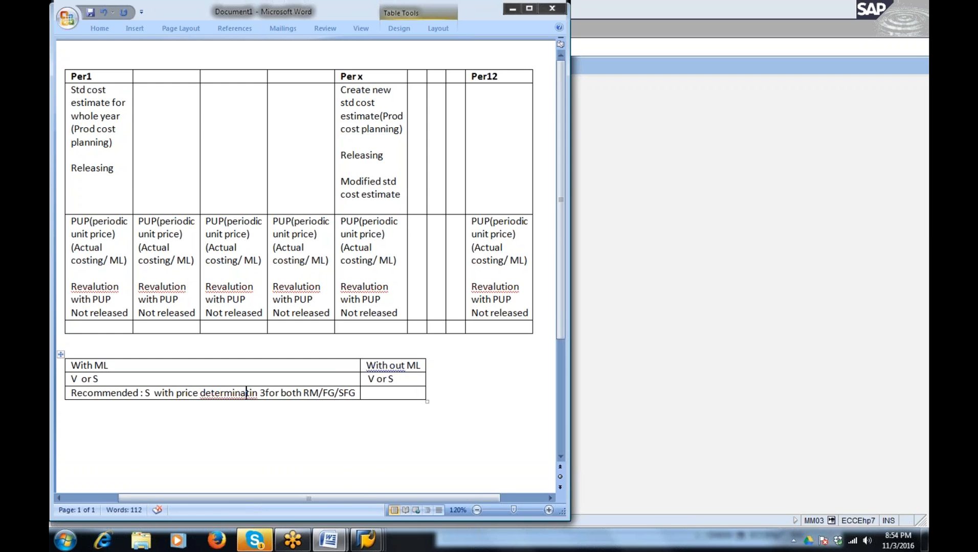
pyautogui.click(252, 393)
pyautogui.write('o')
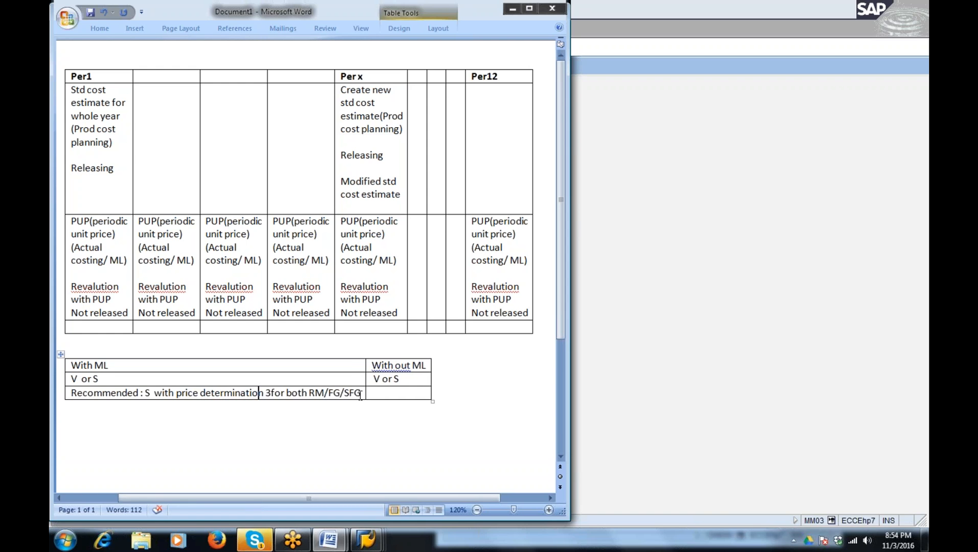
# Step: Enter the With out ML recommendation on two lines: "V is RM" and "S is for FG/SFG"
pyautogui.press('Tab')
pyautogui.write('Vi')
pyautogui.press('BackSpace')
pyautogui.write('is RM')
pyautogui.press('Return')
pyautogui.write('S is re')
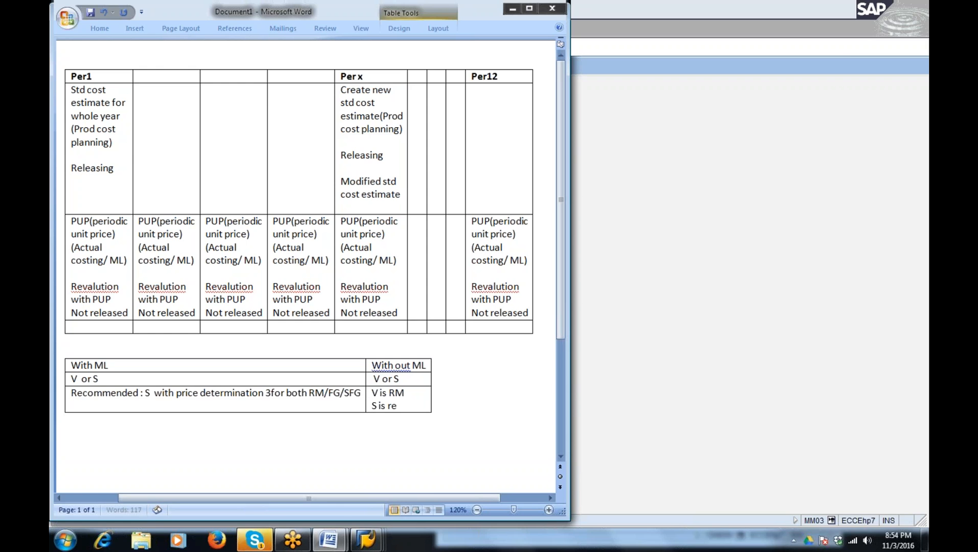
pyautogui.press('BackSpace')
pyautogui.press('BackSpace')
pyautogui.write('for FG/SFG')
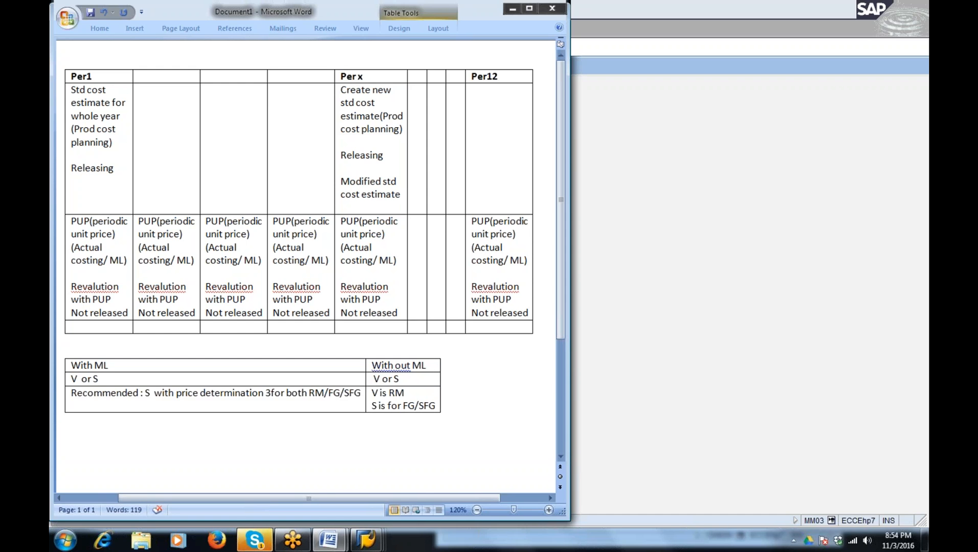
# Step: Review the With out ML recommendations for raw materials and for finished and semi-finished goods, highlighting each line
pyautogui.click(404, 394)
pyautogui.click(435, 406)
pyautogui.click(429, 406)
pyautogui.moveTo(372, 392); pyautogui.dragTo(405, 393)
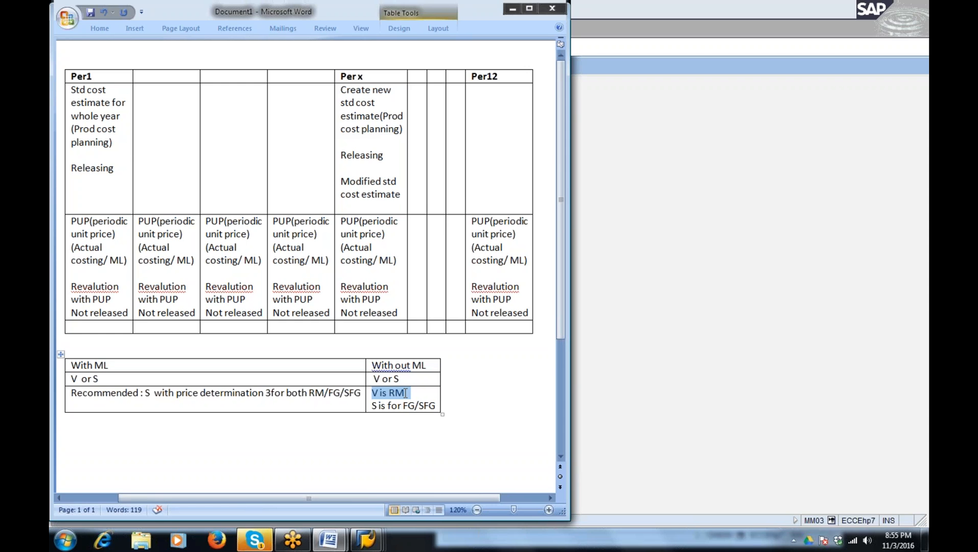
pyautogui.click(409, 400)
pyautogui.moveTo(372, 393); pyautogui.dragTo(403, 393)
pyautogui.moveTo(374, 406); pyautogui.dragTo(437, 405)
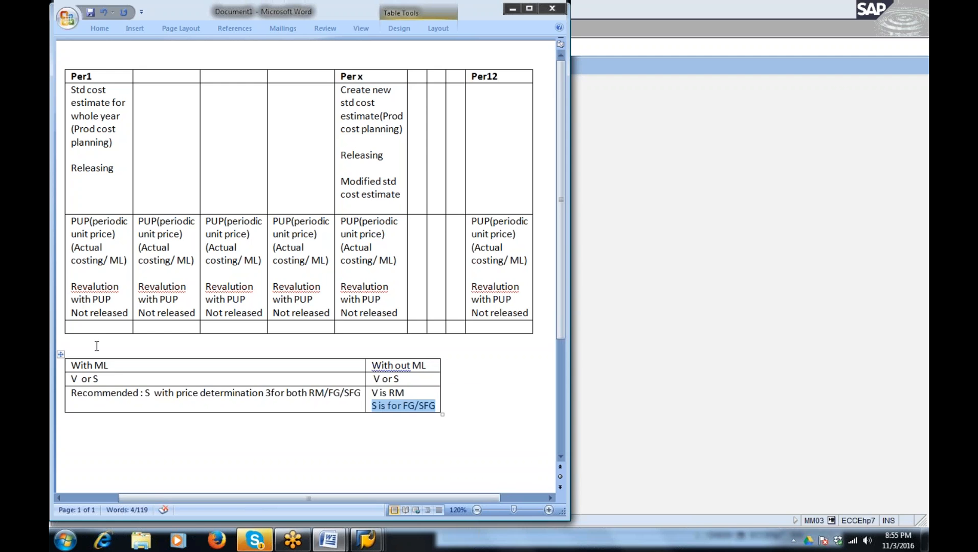
# Step: Add a line below the With ML recommendation, after a blank line, starting "Advantages of Both MVA"
pyautogui.click(108, 366)
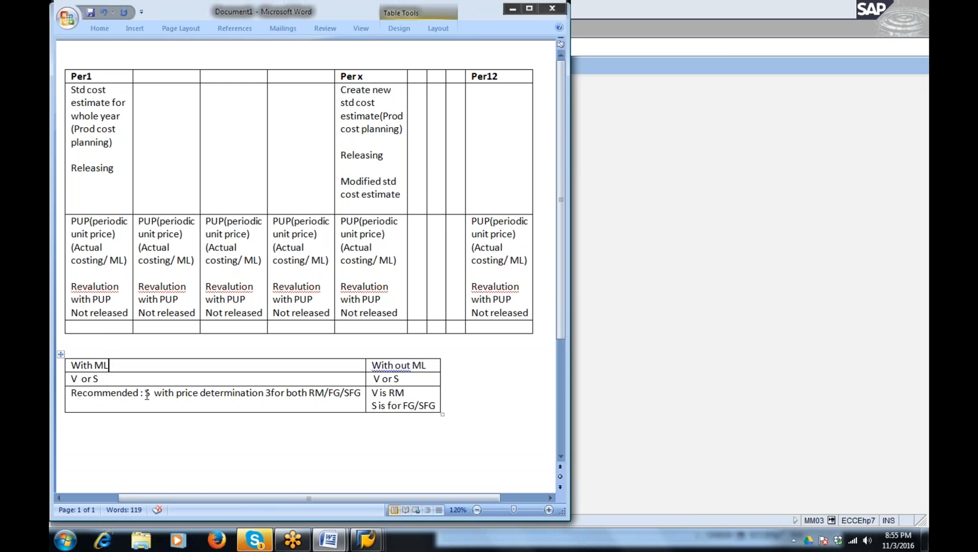
pyautogui.click(361, 394)
pyautogui.press('Return')
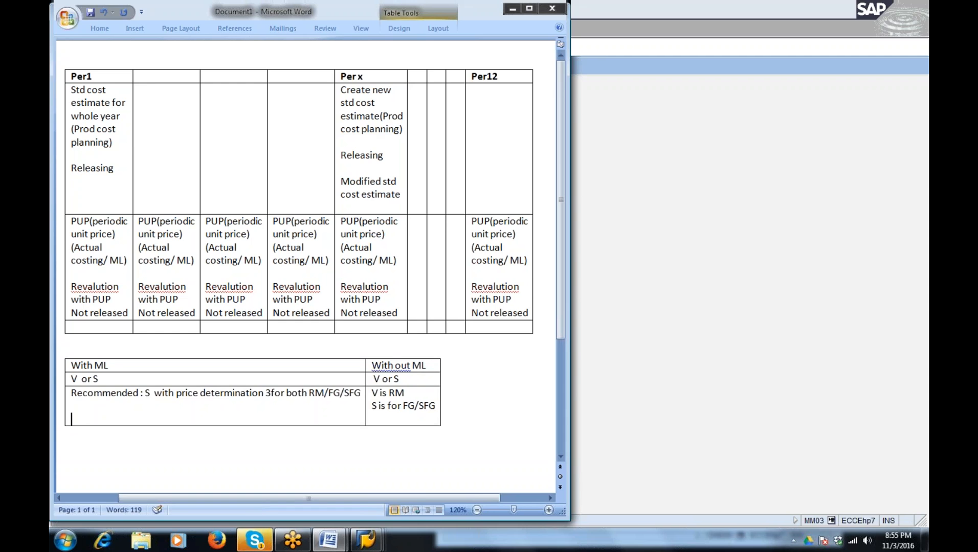
pyautogui.write('co')
pyautogui.press('BackSpace')
pyautogui.press('BackSpace')
pyautogui.write('adavnt')
pyautogui.write('ages of')
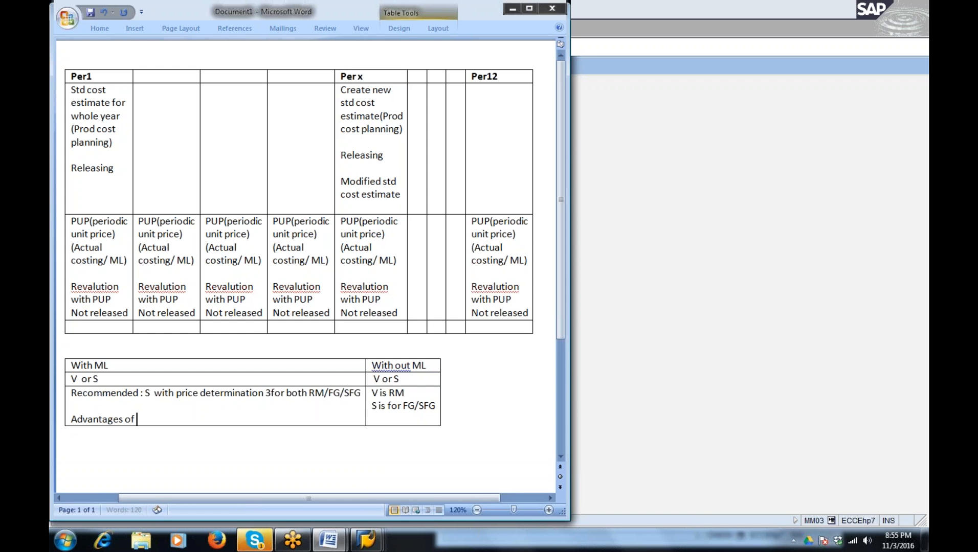
pyautogui.write('Both MVA')
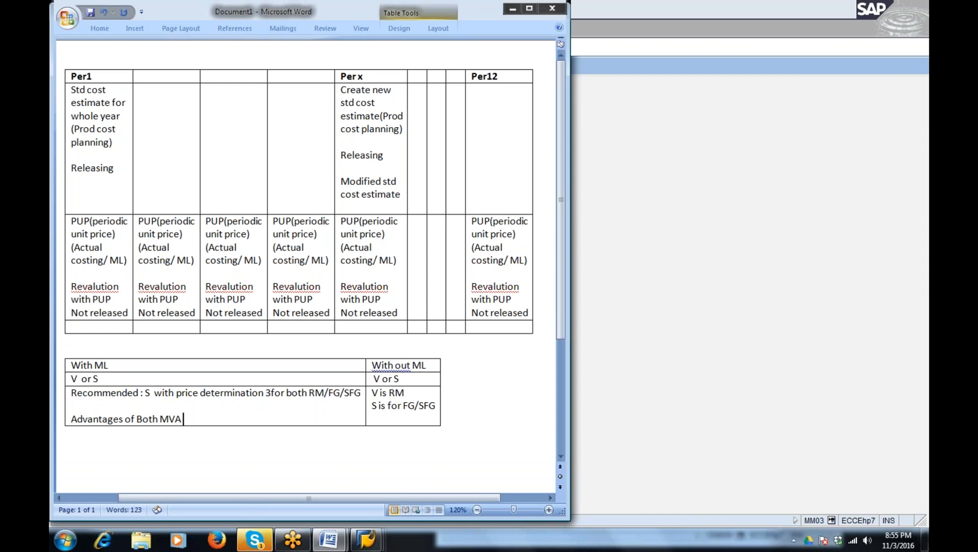
# Step: Extend the advantages line in the With ML cell with "and std price", correcting the word "std"
pyautogui.write(' and std price')
pyautogui.press('Left')
pyautogui.press('Left')
pyautogui.press('Left')
pyautogui.press('Left')
pyautogui.press('Left')
pyautogui.press('Left')
pyautogui.press('BackSpace')
pyautogui.press('BackSpace')
pyautogui.press('BackSpace')
pyautogui.write('std')
# Step: Compare the "V is RM" and "S is for FG/SFG" lines by highlighting each, and dismiss the Windows color scheme dialog
pyautogui.moveTo(372, 406); pyautogui.dragTo(437, 411)
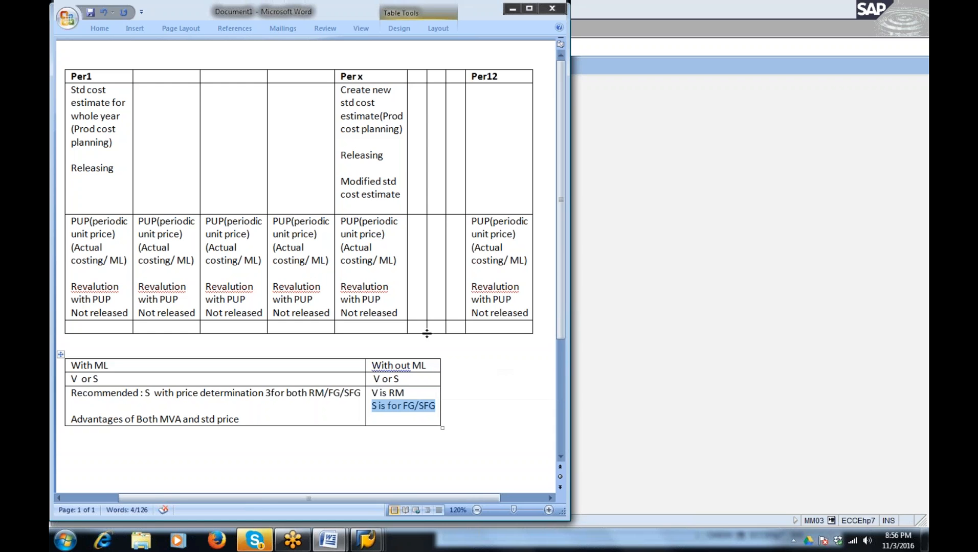
pyautogui.moveTo(367, 396); pyautogui.dragTo(406, 394)
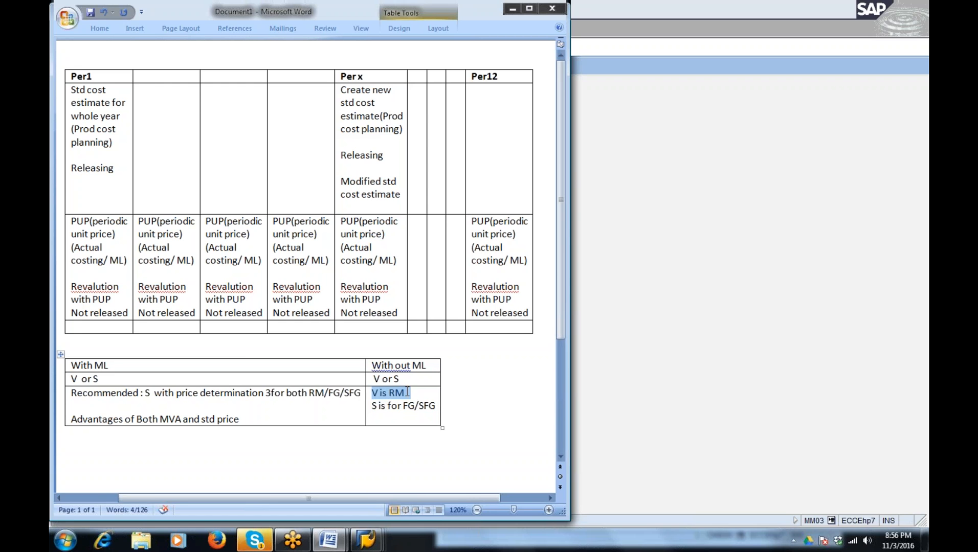
pyautogui.click(405, 393)
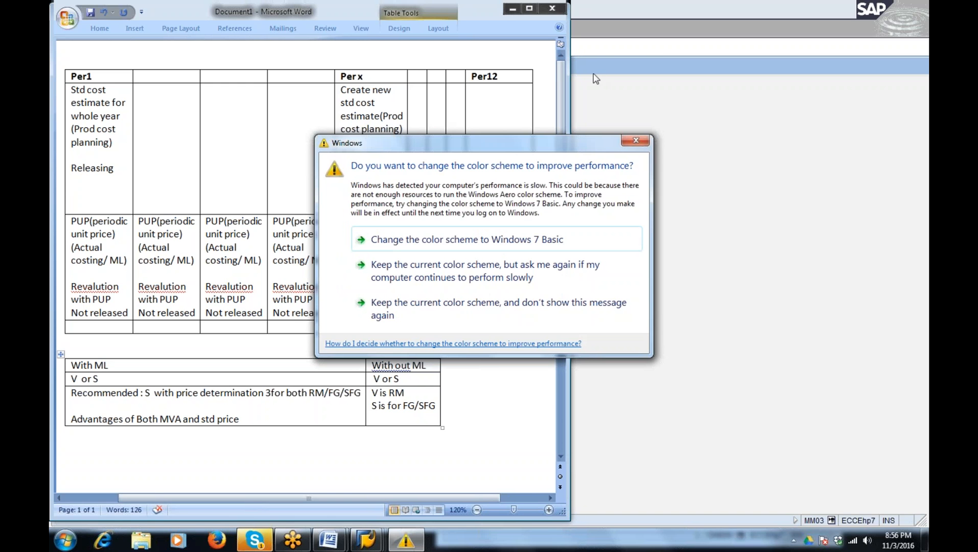
pyautogui.click(636, 140)
pyautogui.moveTo(371, 393); pyautogui.dragTo(409, 391)
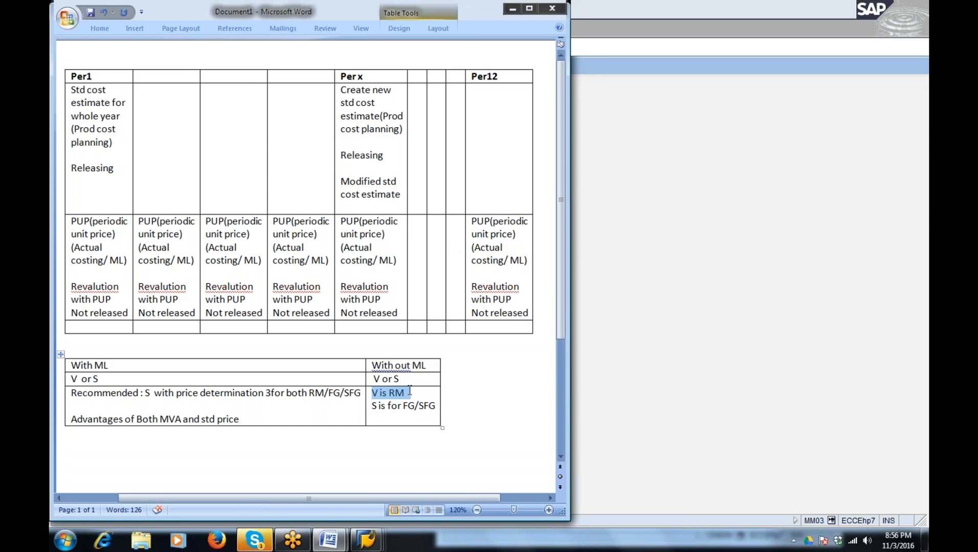
pyautogui.click(369, 408)
pyautogui.click(377, 408)
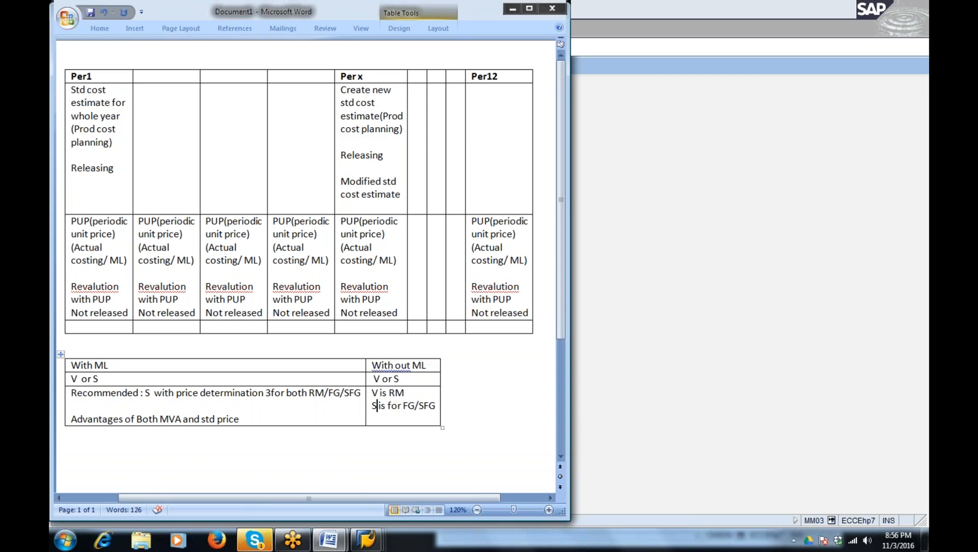
pyautogui.moveTo(371, 406); pyautogui.dragTo(432, 405)
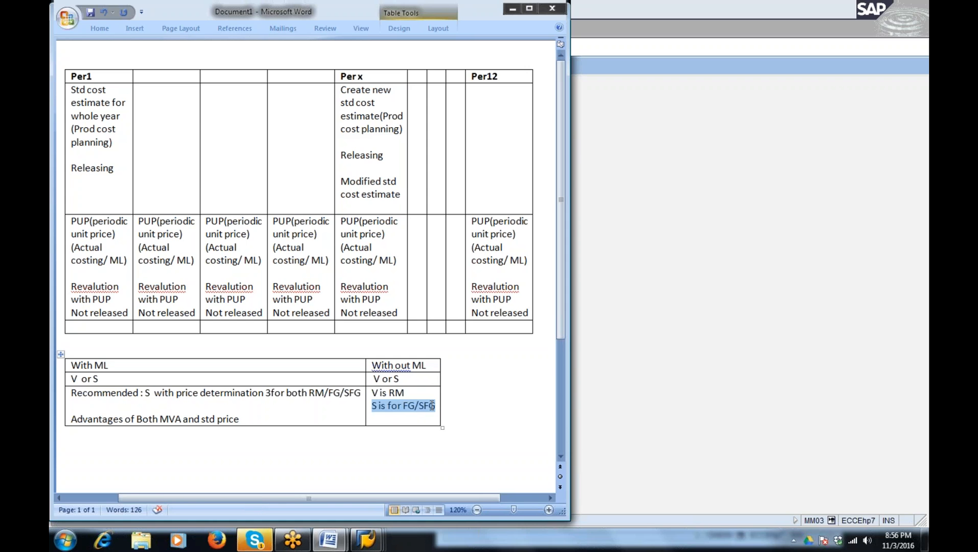
# Step: Insert the missing space after "price determination 3" in the With ML recommendation
pyautogui.click(81, 376)
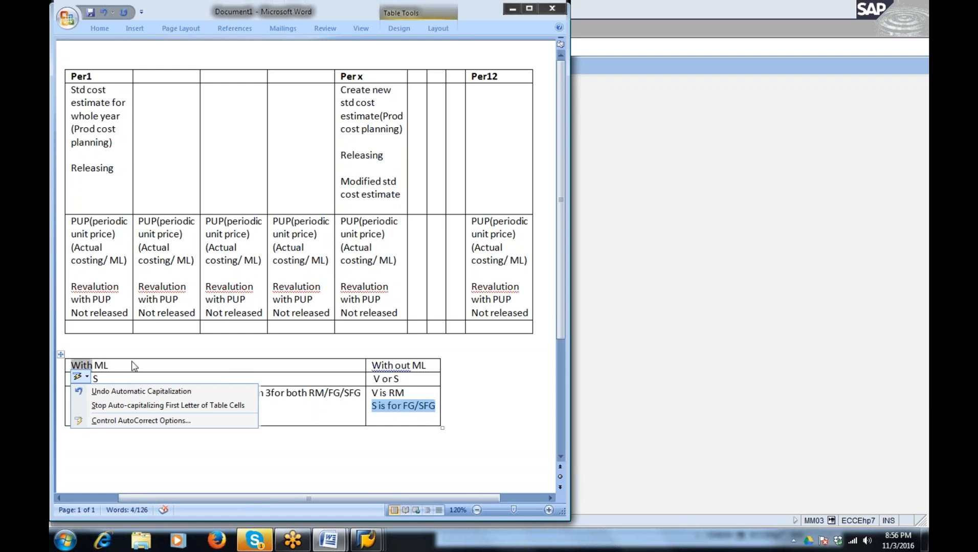
pyautogui.click(132, 366)
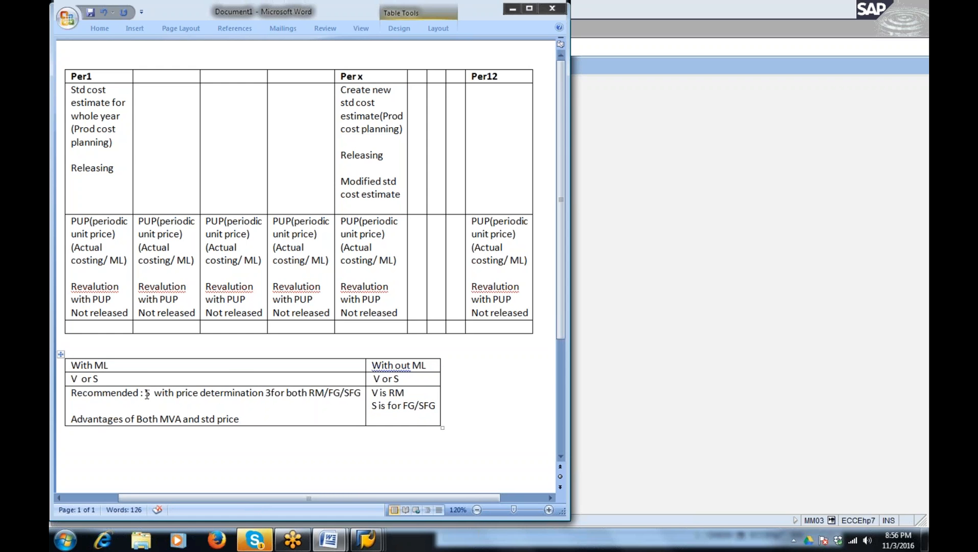
pyautogui.doubleClick(147, 393)
pyautogui.click(271, 394)
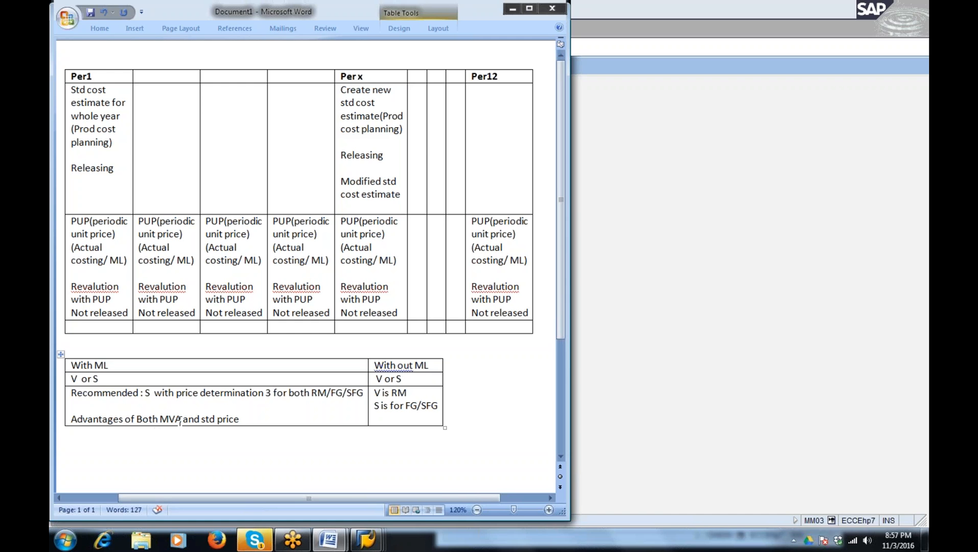
# Step: Compare the MVA and std price advantages under With ML with the raw material recommendation under With out ML, highlighting each
pyautogui.moveTo(160, 419); pyautogui.dragTo(236, 419)
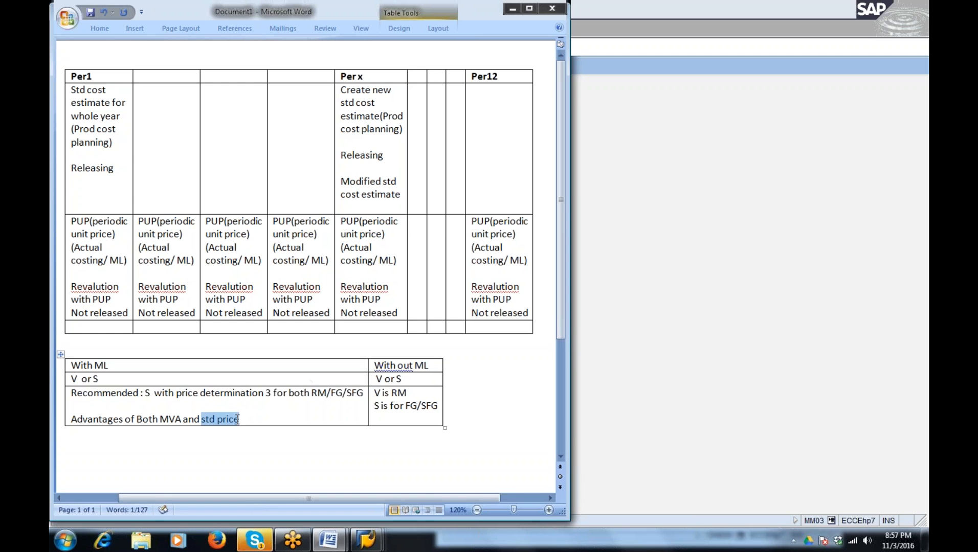
pyautogui.click(183, 419)
pyautogui.moveTo(206, 420); pyautogui.dragTo(235, 420)
pyautogui.moveTo(412, 392); pyautogui.dragTo(372, 391)
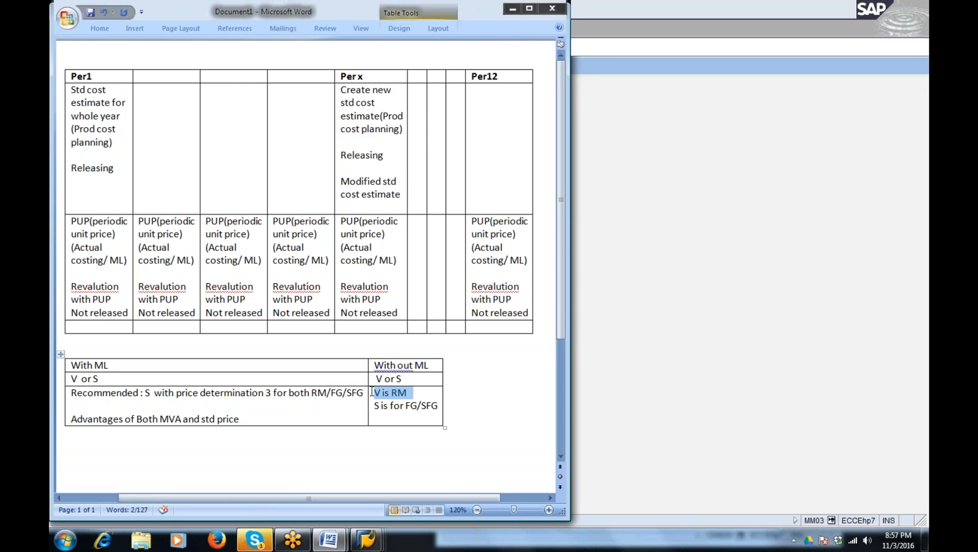
pyautogui.moveTo(201, 420); pyautogui.dragTo(244, 421)
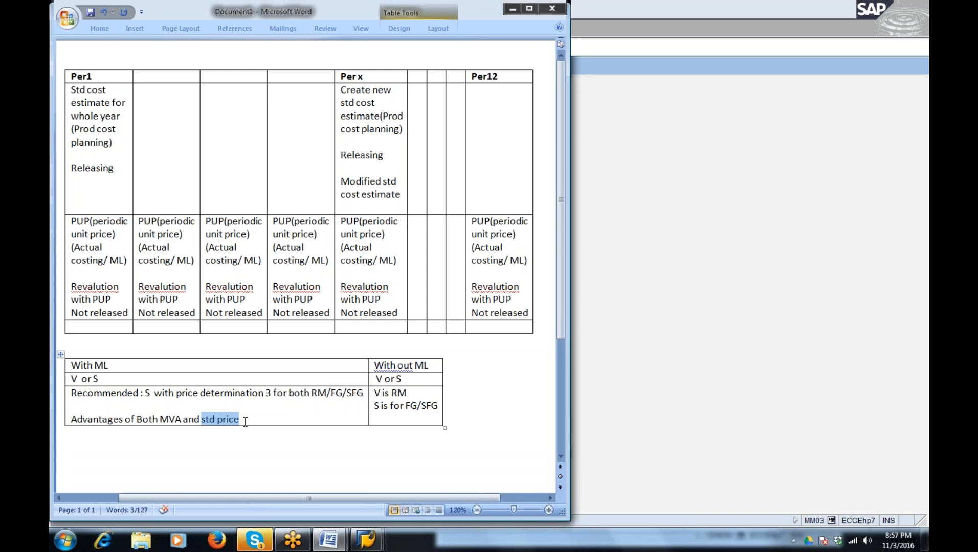
# Step: Switch to the SAP display of material BACFG1 and examine its periodic unit price and total stock for period 007.2016
pyautogui.click(509, 9)
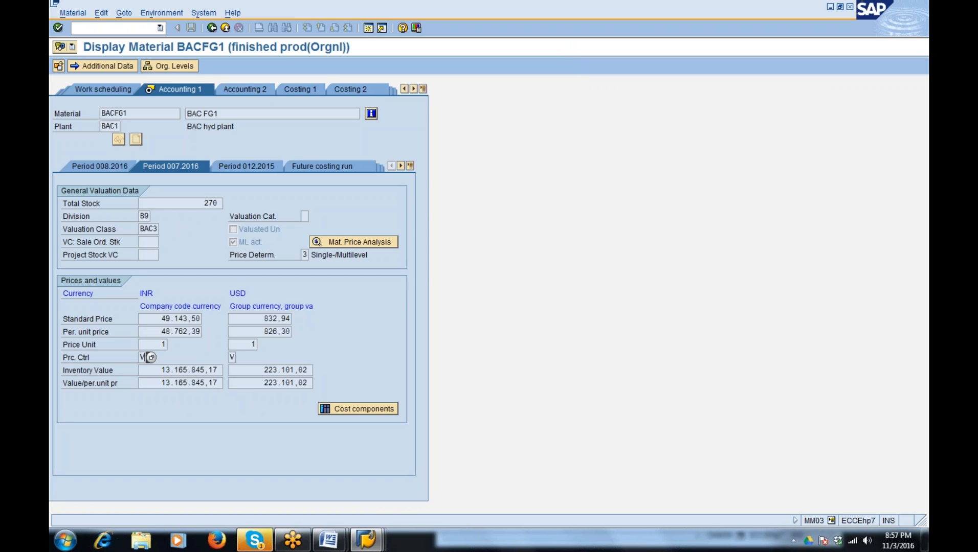
pyautogui.moveTo(158, 332); pyautogui.dragTo(205, 332)
pyautogui.click(216, 203)
# Step: Open the Windows Calculator beside the material data and multiply the stock of 270 by the periodic unit price of 48762.39
pyautogui.click(72, 547)
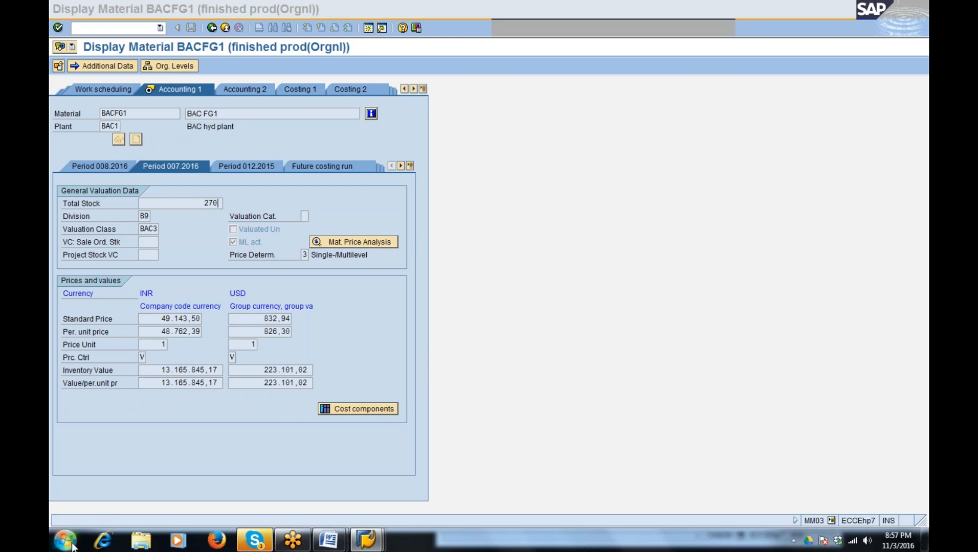
pyautogui.click(103, 291)
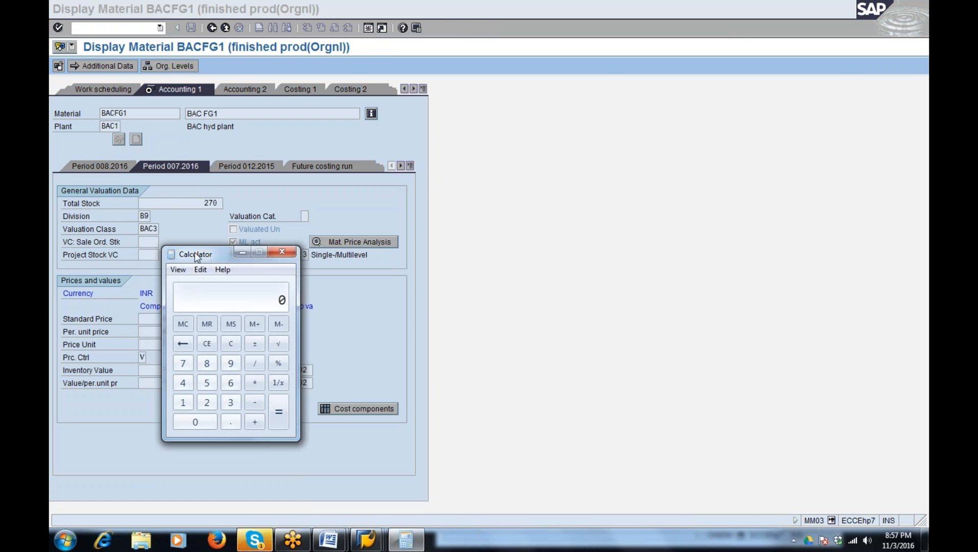
pyautogui.moveTo(222, 259); pyautogui.dragTo(509, 254)
pyautogui.click(494, 398)
pyautogui.click(470, 359)
pyautogui.click(483, 418)
pyautogui.click(542, 378)
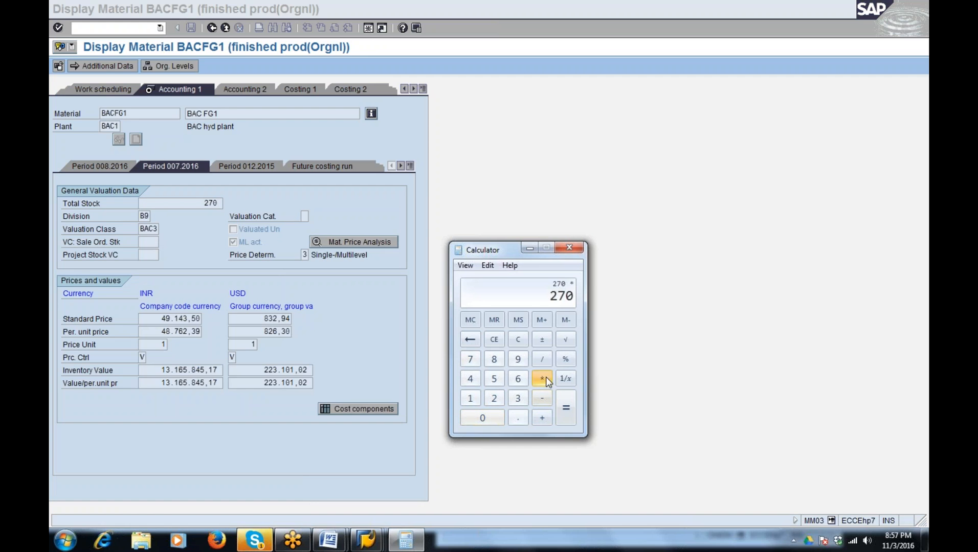
pyautogui.click(475, 377)
pyautogui.click(500, 360)
pyautogui.click(470, 360)
pyautogui.click(517, 380)
pyautogui.click(499, 399)
pyautogui.click(518, 423)
pyautogui.click(518, 399)
pyautogui.click(517, 359)
pyautogui.click(565, 407)
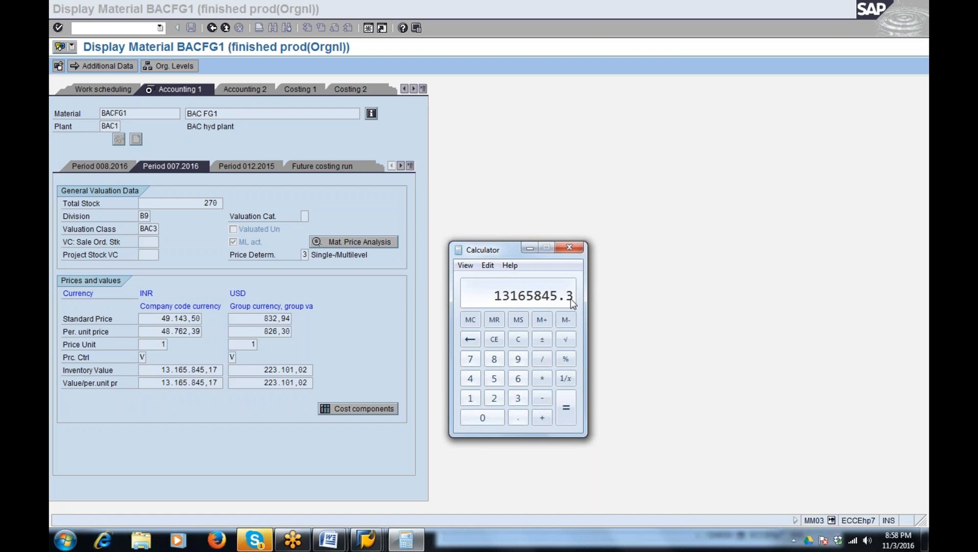
# Step: Return to the material display and check the periodic unit price, total stock and inventory value in company code currency
pyautogui.click(162, 333)
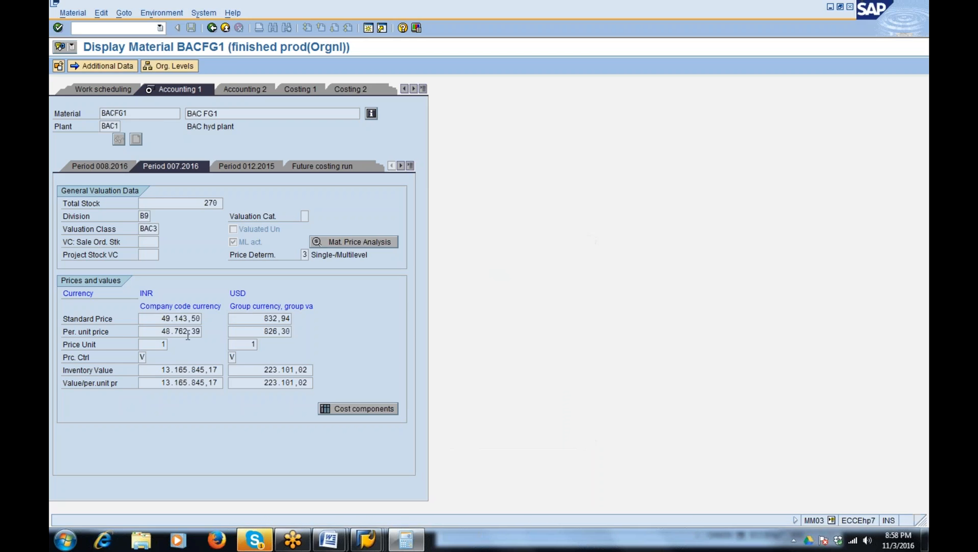
pyautogui.click(212, 203)
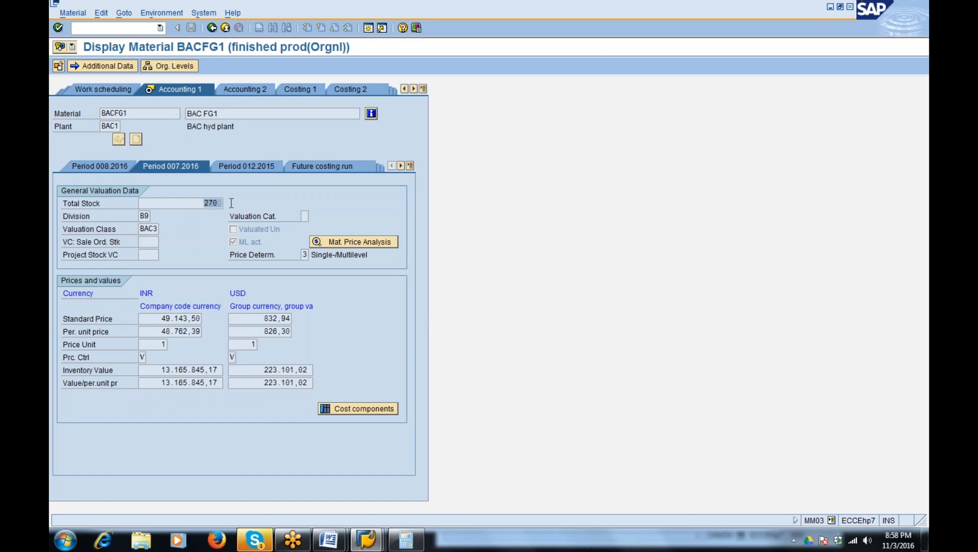
pyautogui.moveTo(165, 367); pyautogui.dragTo(216, 369)
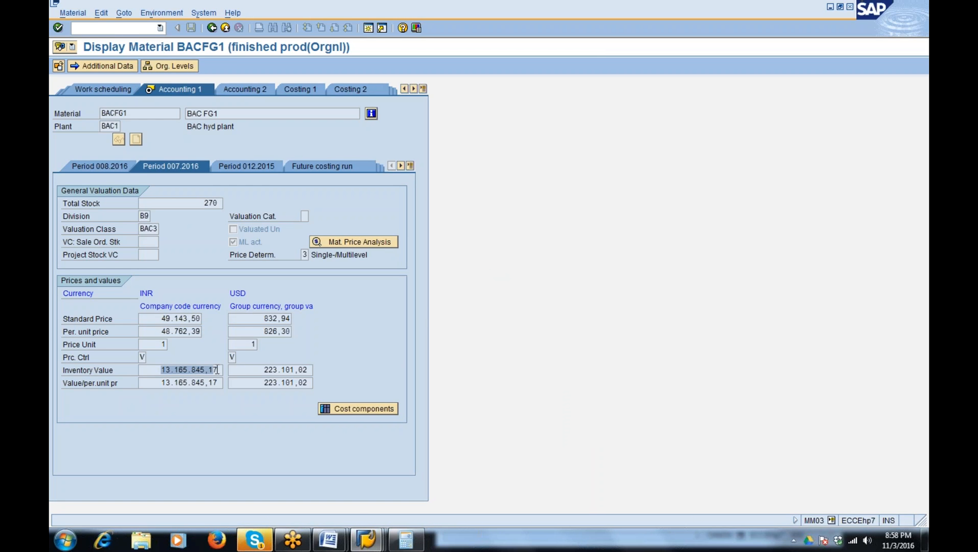
# Step: Bring up the Material Price Analysis of BACFG1 and widen its window to reveal the price and currency columns
pyautogui.click(369, 548)
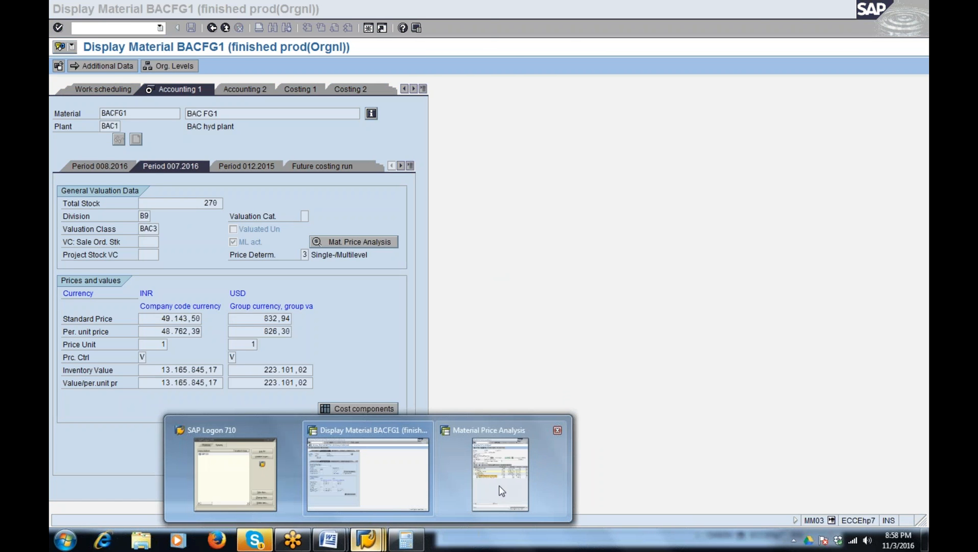
pyautogui.moveTo(500, 491)
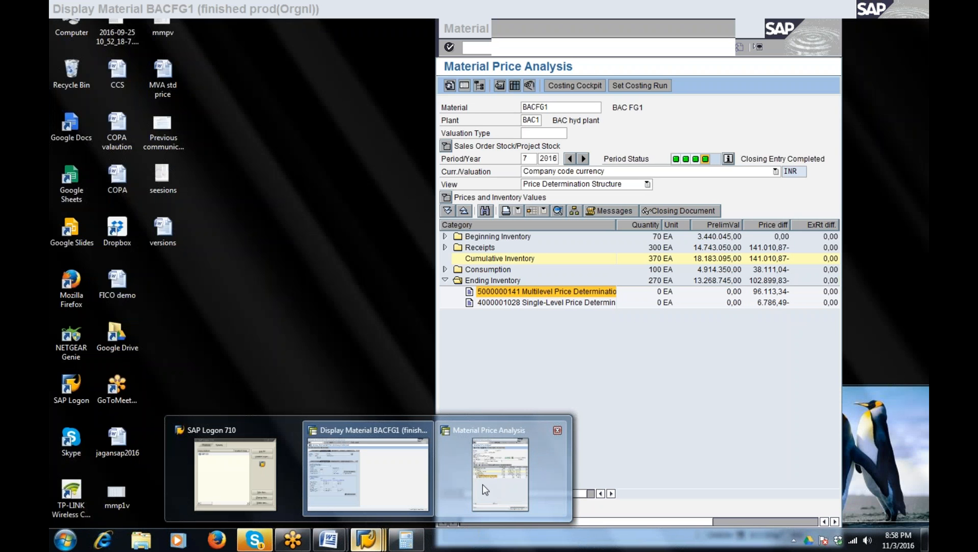
pyautogui.click(482, 484)
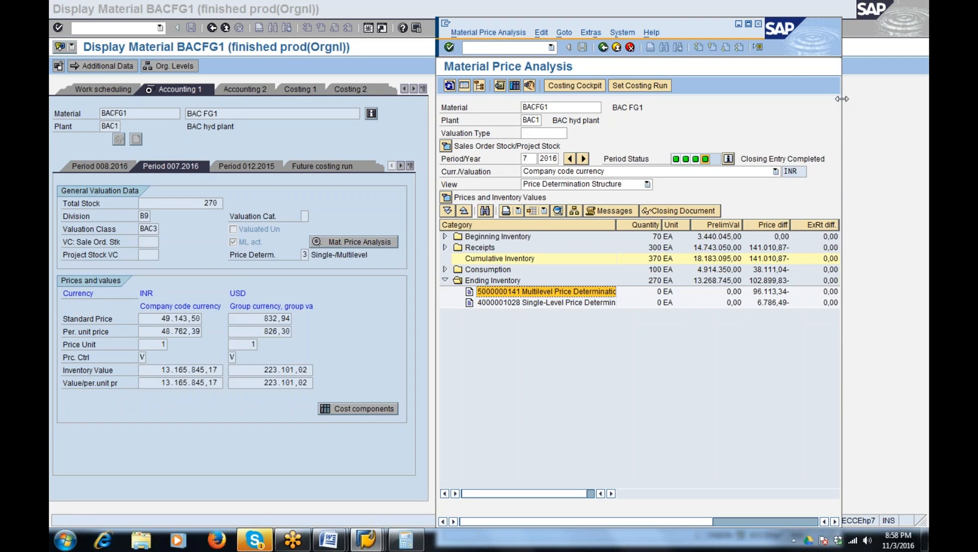
pyautogui.moveTo(841, 99); pyautogui.dragTo(907, 100)
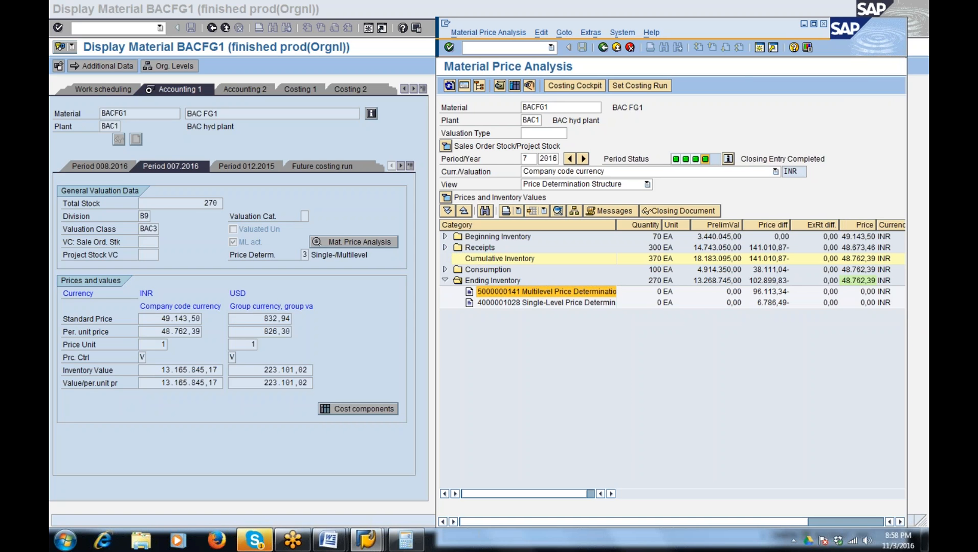
# Step: Log on to SAP CO again with the user and password, ending any other logons, and decline the detailed connection error description
pyautogui.moveTo(370, 542)
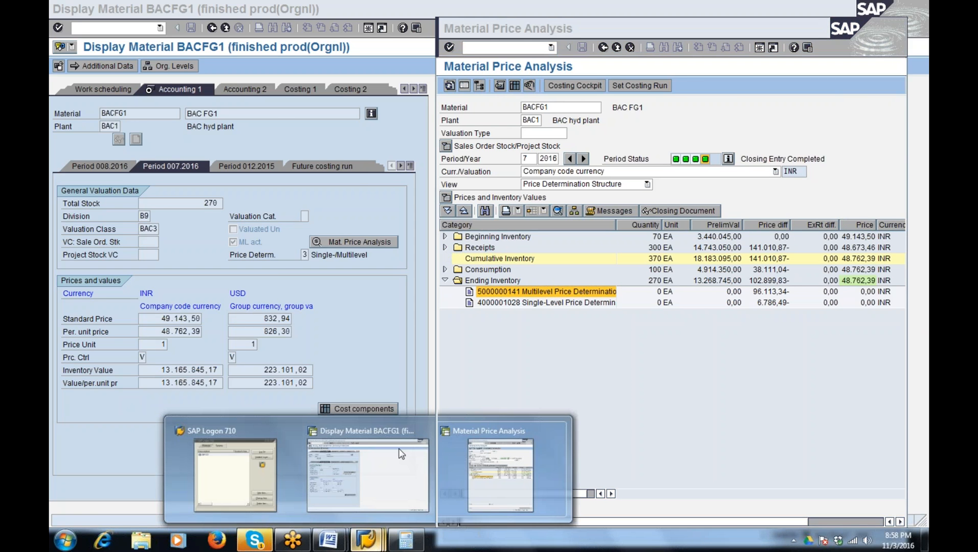
pyautogui.click(241, 471)
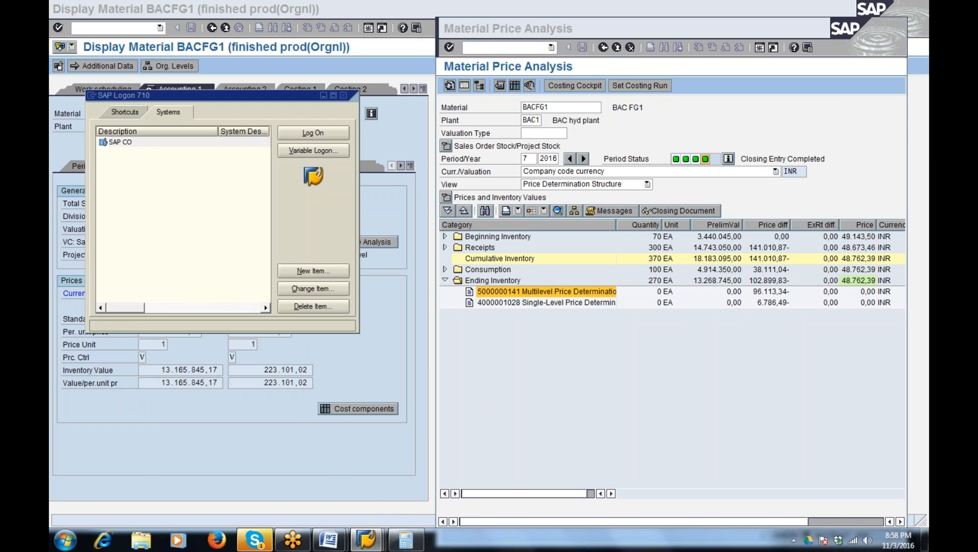
pyautogui.press('BackSpace')
pyautogui.press('Down')
pyautogui.press('Return')
pyautogui.press('Tab')
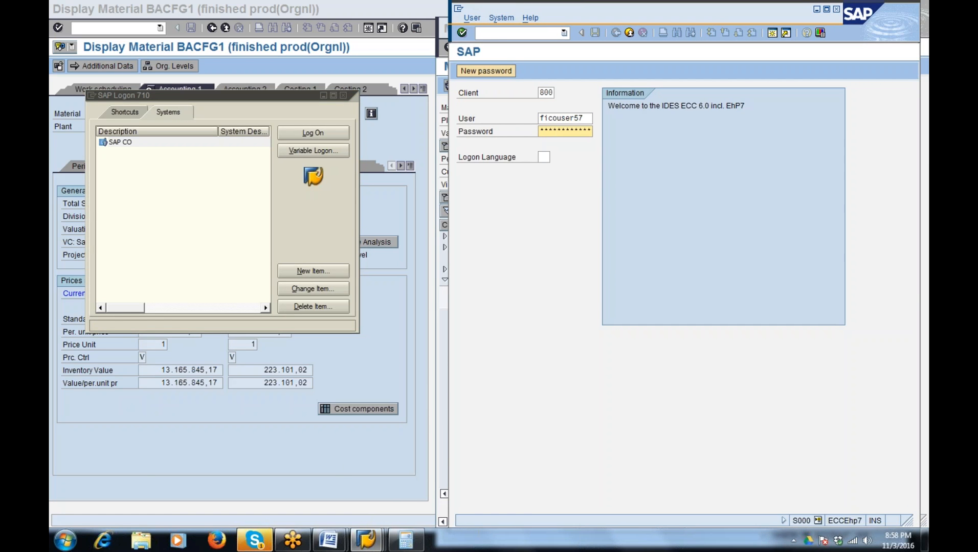
pyautogui.press('Return')
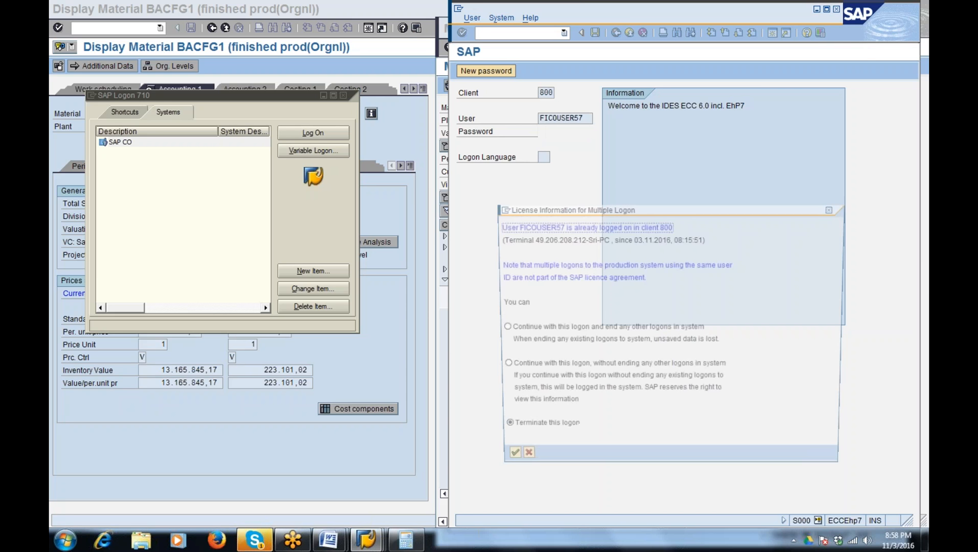
pyautogui.click(506, 331)
pyautogui.click(503, 463)
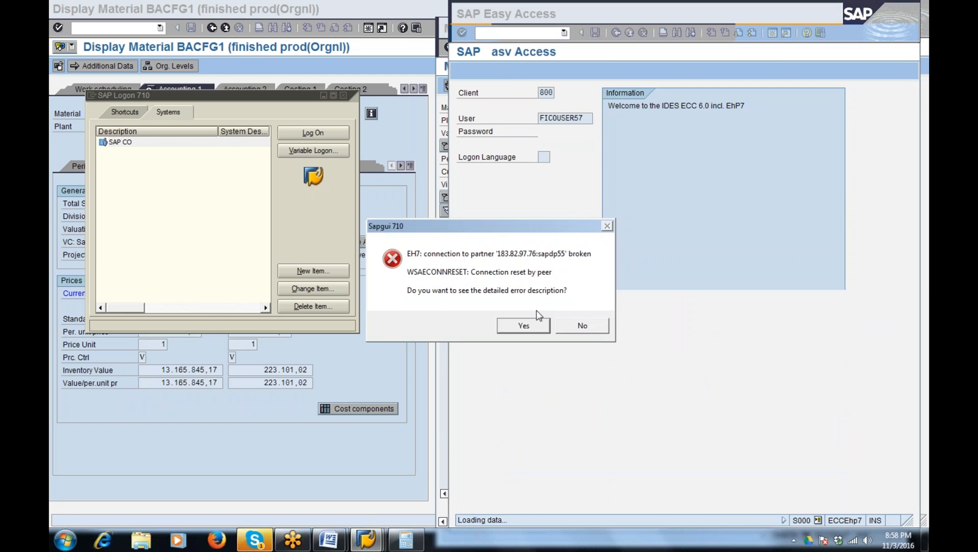
pyautogui.click(582, 325)
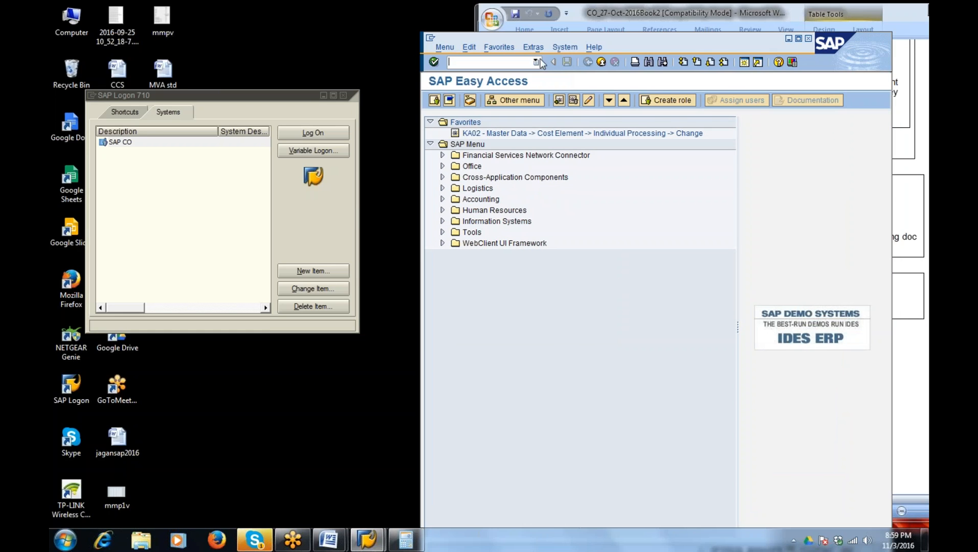
# Step: Open the Material Price Analysis transaction from the previously used commands in the new SAP session
pyautogui.click(536, 62)
pyautogui.click(489, 75)
pyautogui.press('Return')
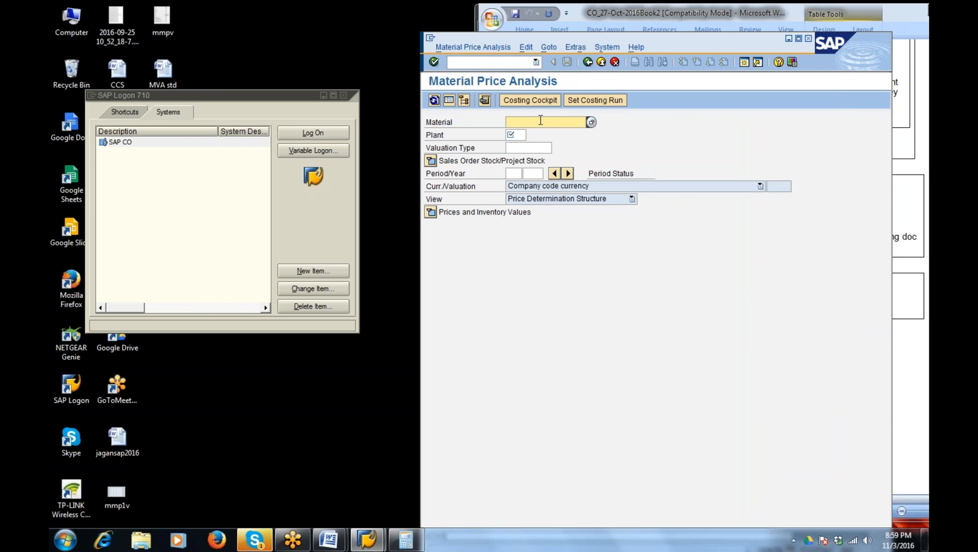
# Step: Display the price analysis of material BACSFG1 in plant BAC1 for period 7/2016
pyautogui.click(540, 120)
pyautogui.click(519, 132)
pyautogui.click(519, 134)
pyautogui.click(519, 134)
pyautogui.click(516, 141)
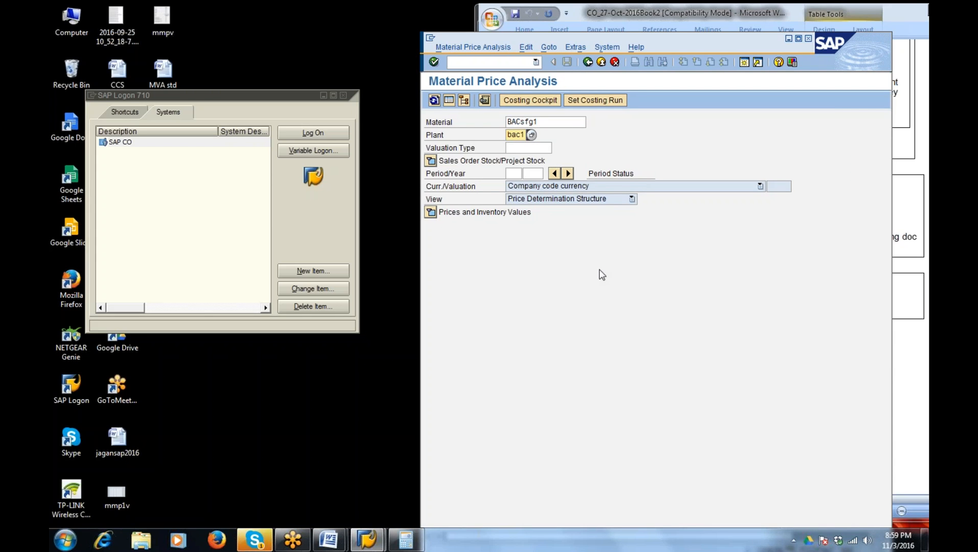
pyautogui.press('Return')
pyautogui.click(554, 173)
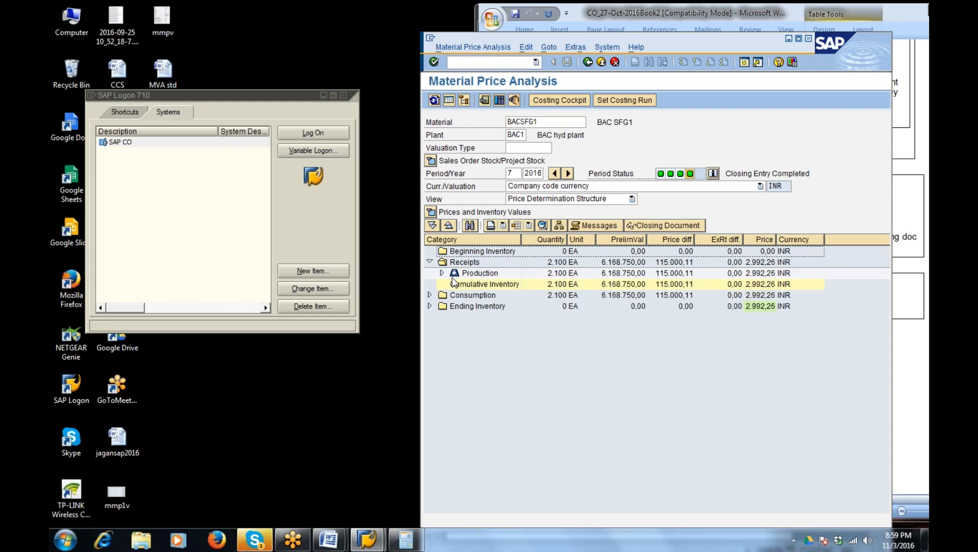
# Step: Expand Ending Inventory and Consumption of BACSFG1 and widen the preliminary valuation and price columns to check the differences
pyautogui.click(430, 306)
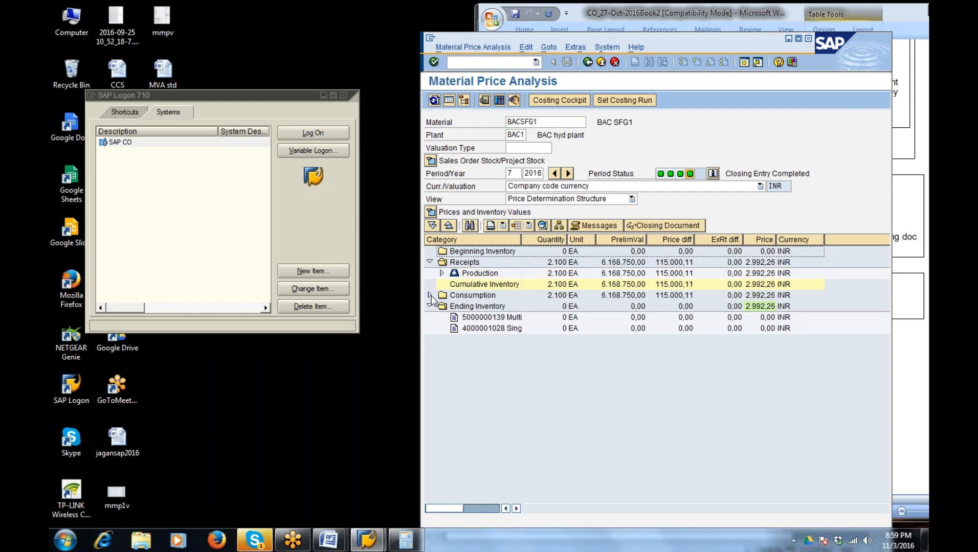
pyautogui.click(430, 295)
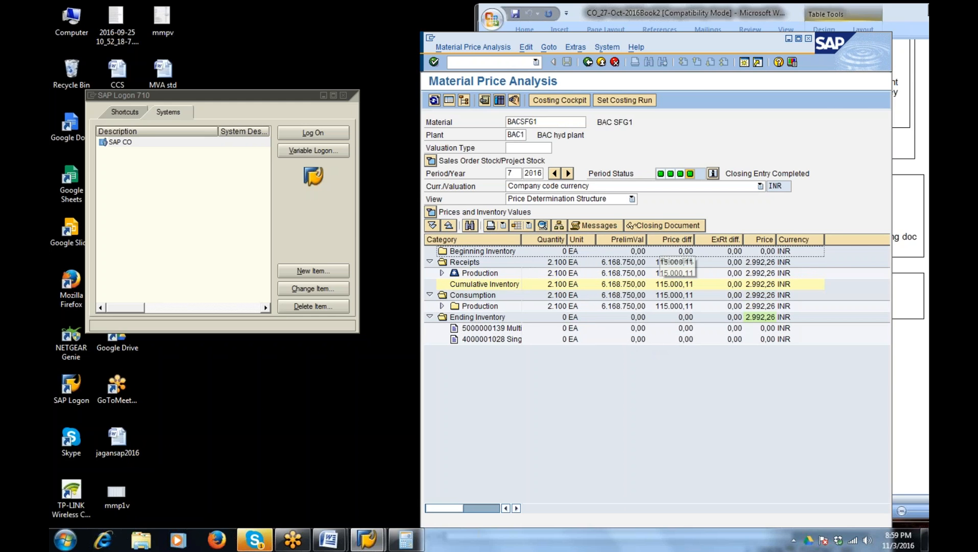
pyautogui.moveTo(647, 239); pyautogui.dragTo(725, 240)
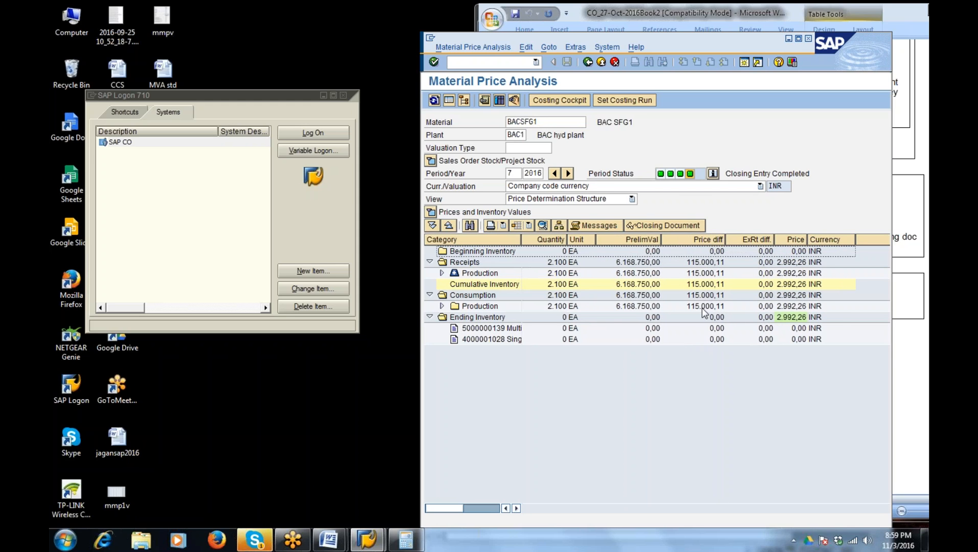
pyautogui.moveTo(806, 239)
pyautogui.mouseDown()
pyautogui.moveTo(838, 241)
pyautogui.moveTo(823, 241)
pyautogui.mouseUp()
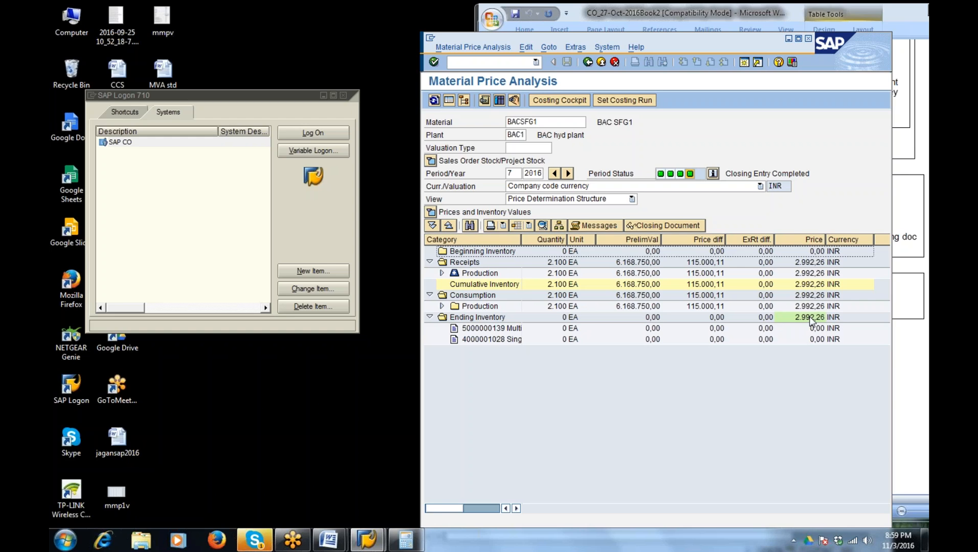
# Step: Switch the price analysis to material BACFG1, keeping plant BAC1 and period 7/2016
pyautogui.click(537, 124)
pyautogui.press('Left')
pyautogui.press('Left')
pyautogui.press('Left')
pyautogui.press('BackSpace')
pyautogui.press('Return')
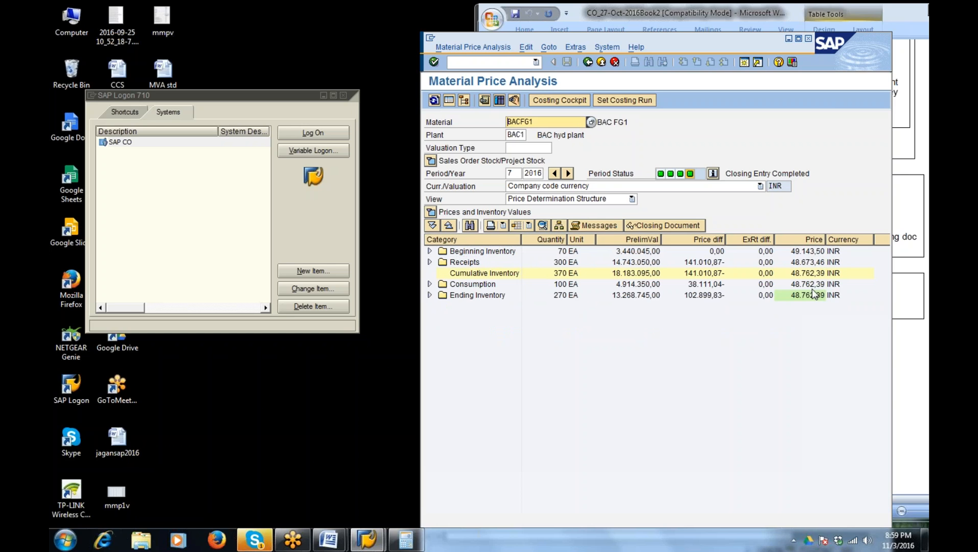
# Step: Expand Beginning Inventory and Receipts of BACFG1 down to the individual production documents
pyautogui.click(429, 252)
pyautogui.click(429, 274)
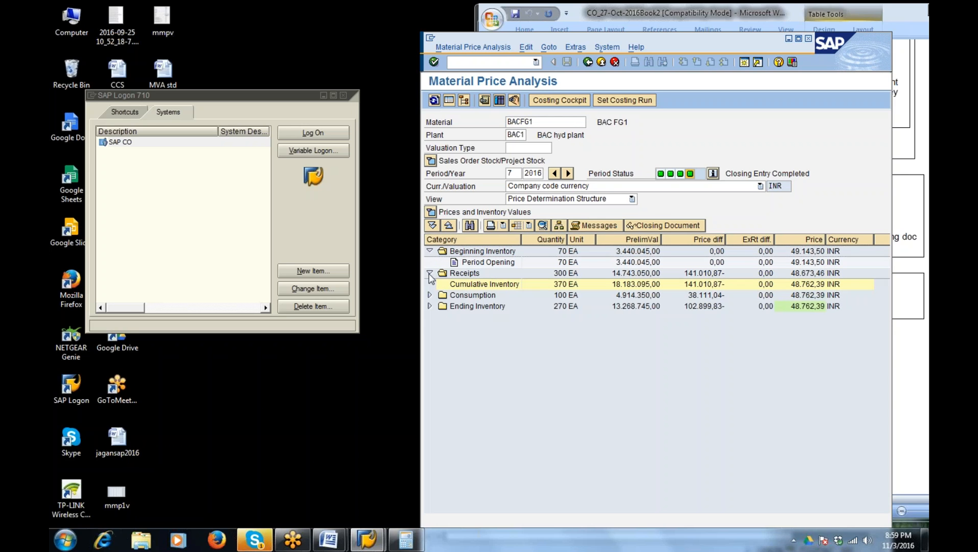
pyautogui.click(441, 284)
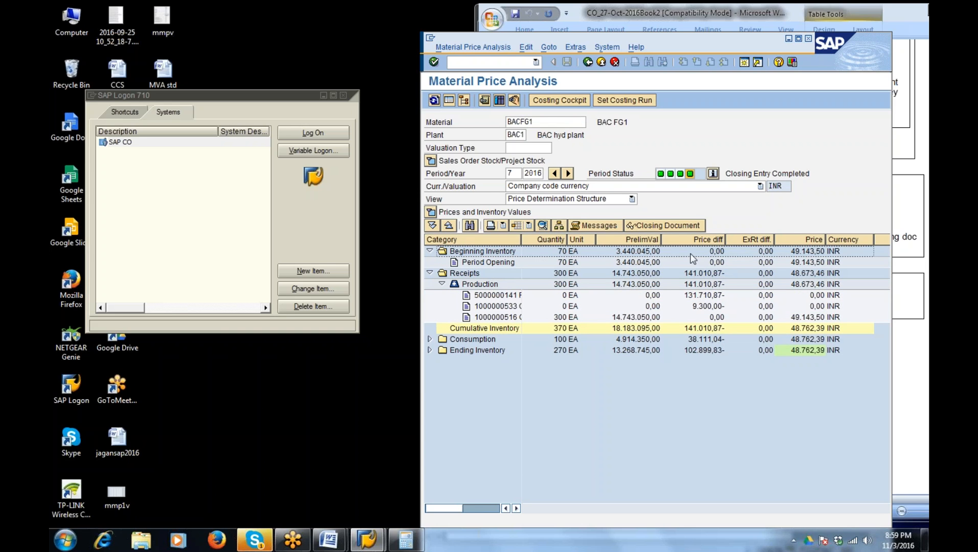
pyautogui.click(480, 286)
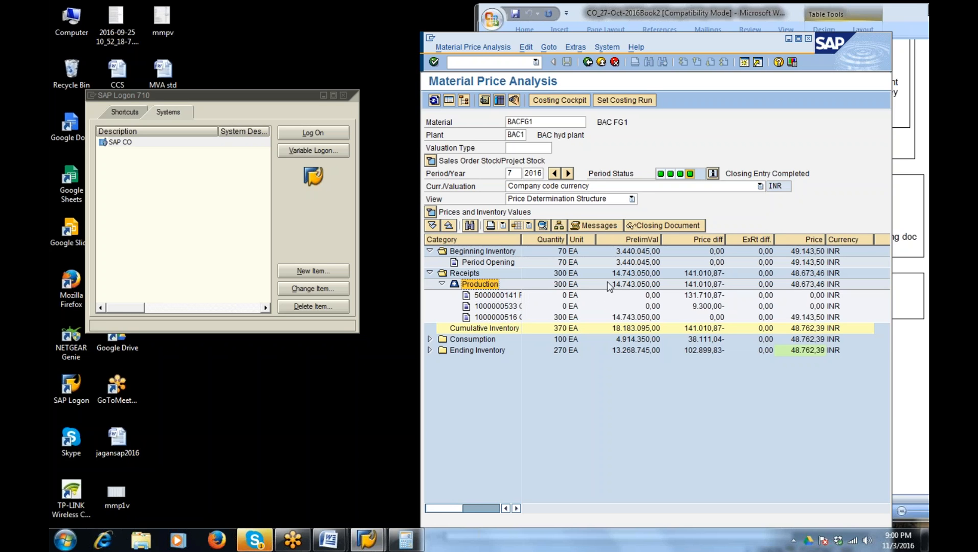
# Step: Compare the beginning inventory price with the price of the goods receipt document under Production
pyautogui.click(501, 252)
pyautogui.click(804, 253)
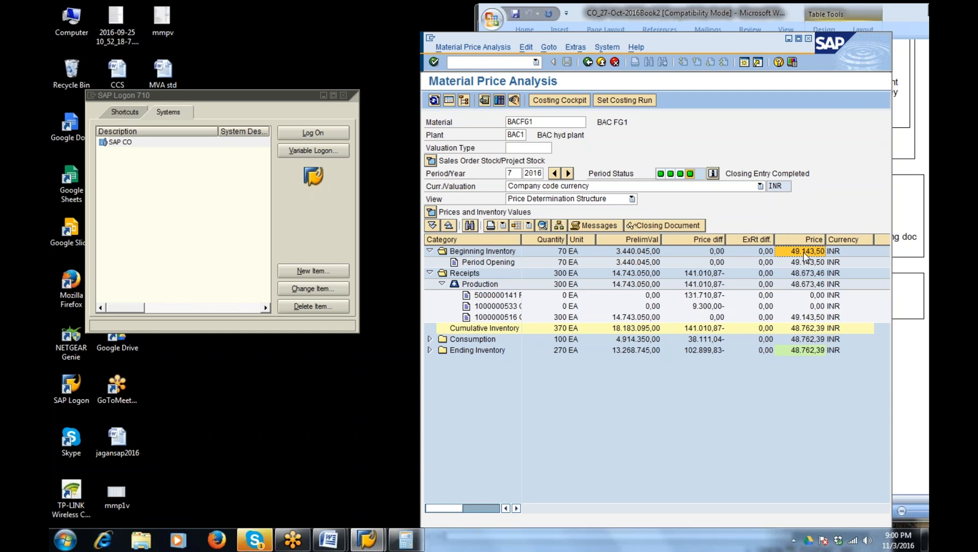
pyautogui.click(809, 318)
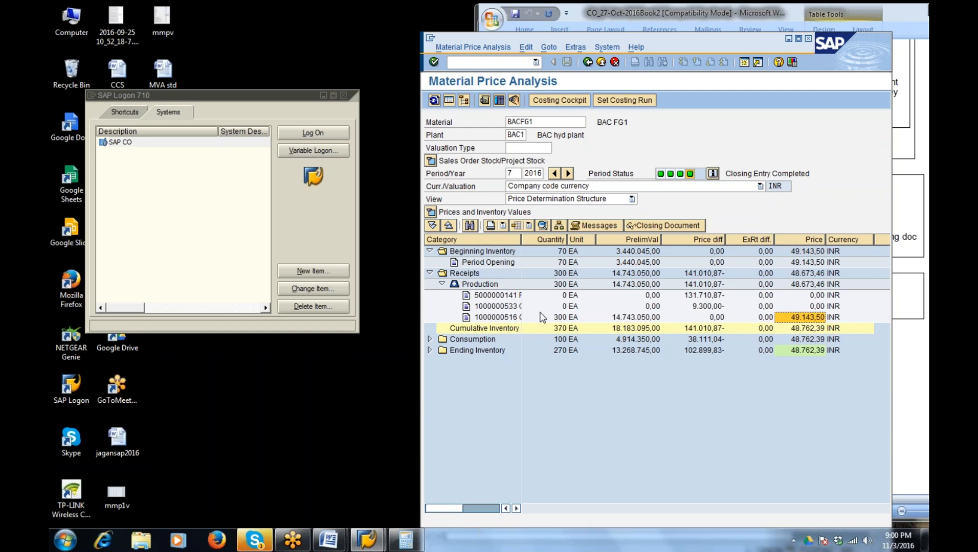
pyautogui.click(546, 319)
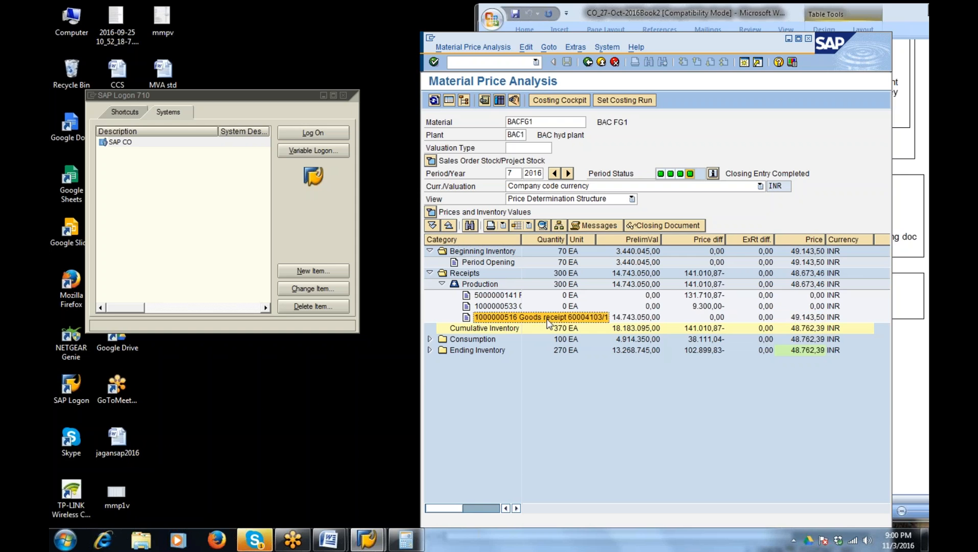
pyautogui.click(806, 318)
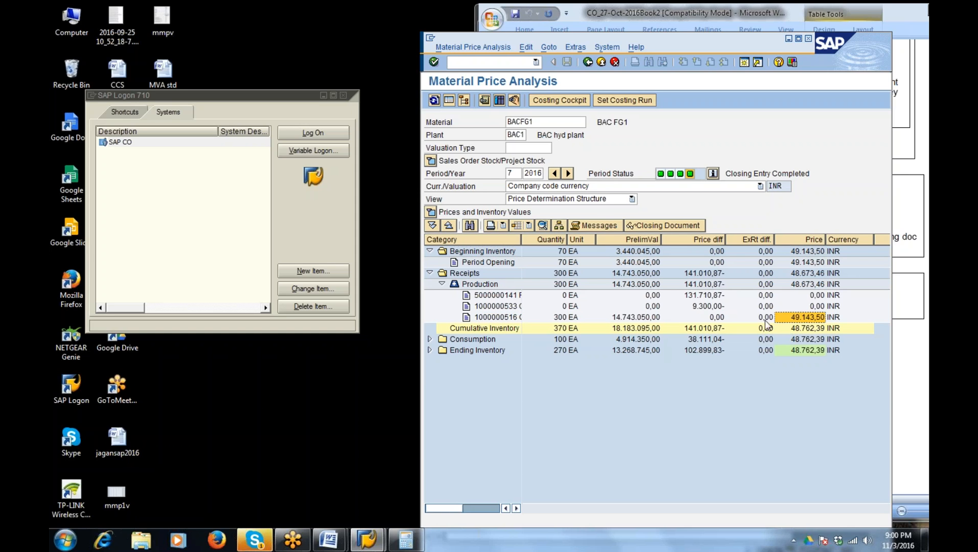
# Step: Expand Consumption down to its account documents and Ending Inventory to its closing documents, widening the Category column
pyautogui.click(430, 339)
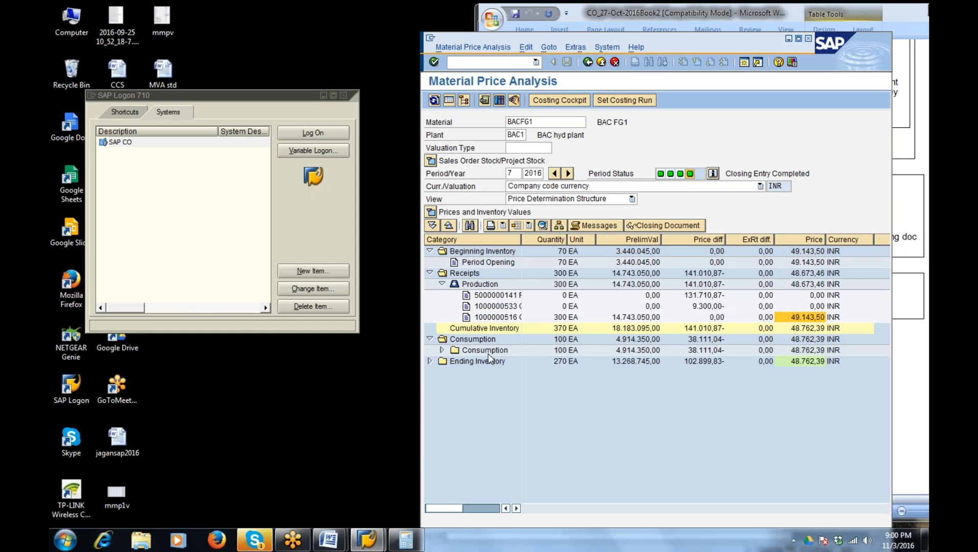
pyautogui.click(441, 351)
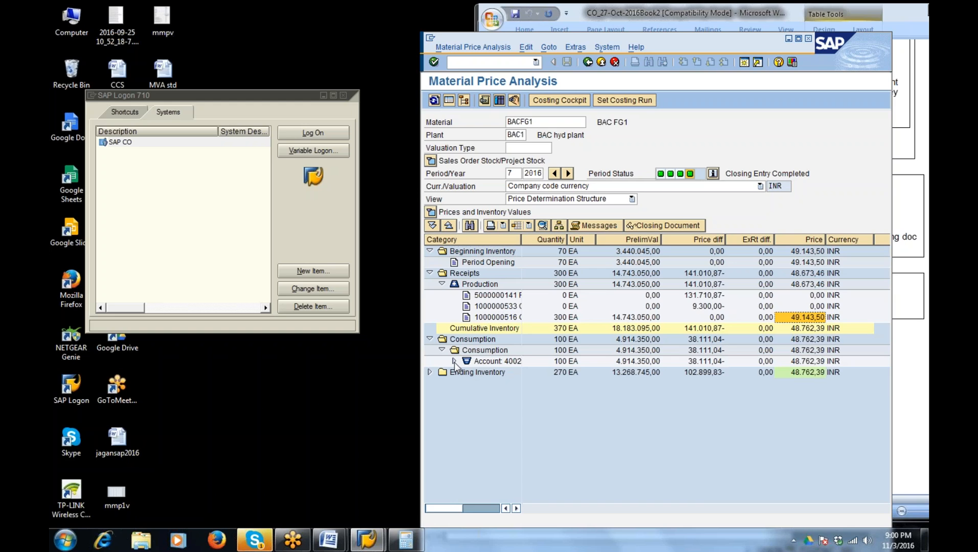
pyautogui.click(454, 361)
pyautogui.moveTo(520, 239); pyautogui.dragTo(562, 238)
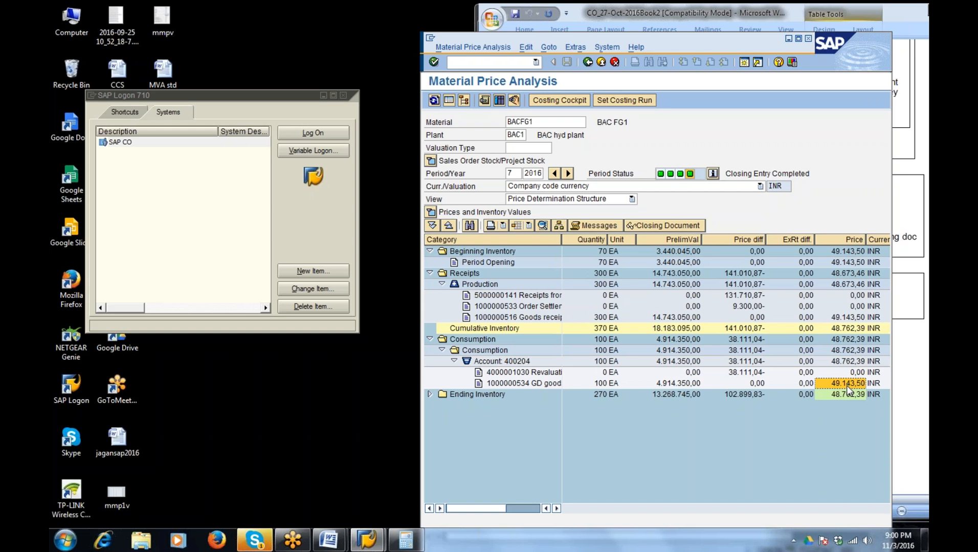
pyautogui.doubleClick(455, 394)
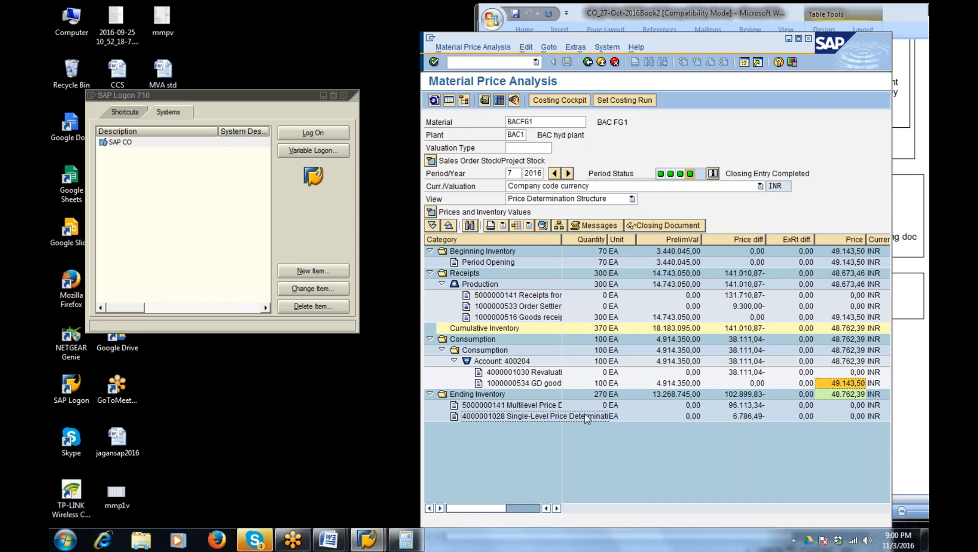
pyautogui.moveTo(561, 243); pyautogui.dragTo(597, 244)
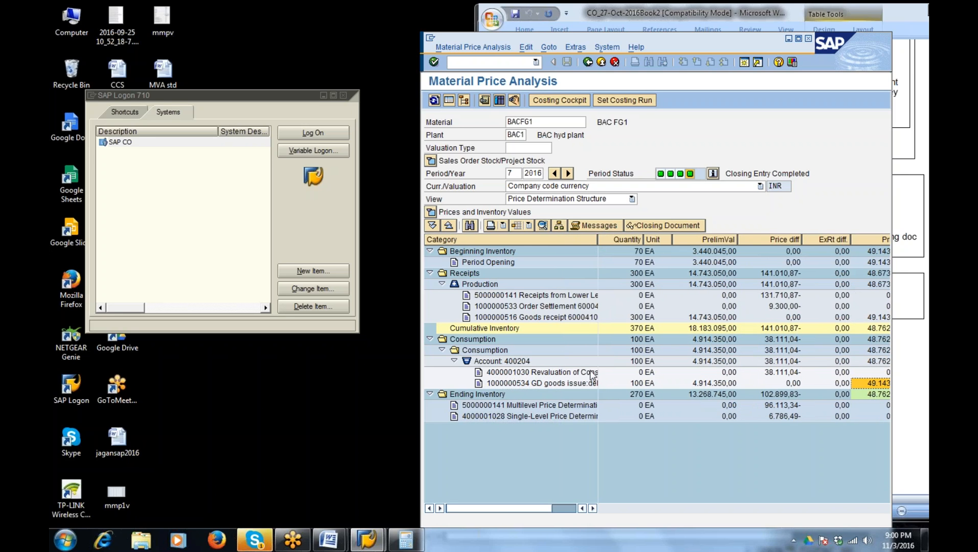
# Step: Examine the goods issue and goods receipt lines and maximize the Material Price Analysis window
pyautogui.click(564, 383)
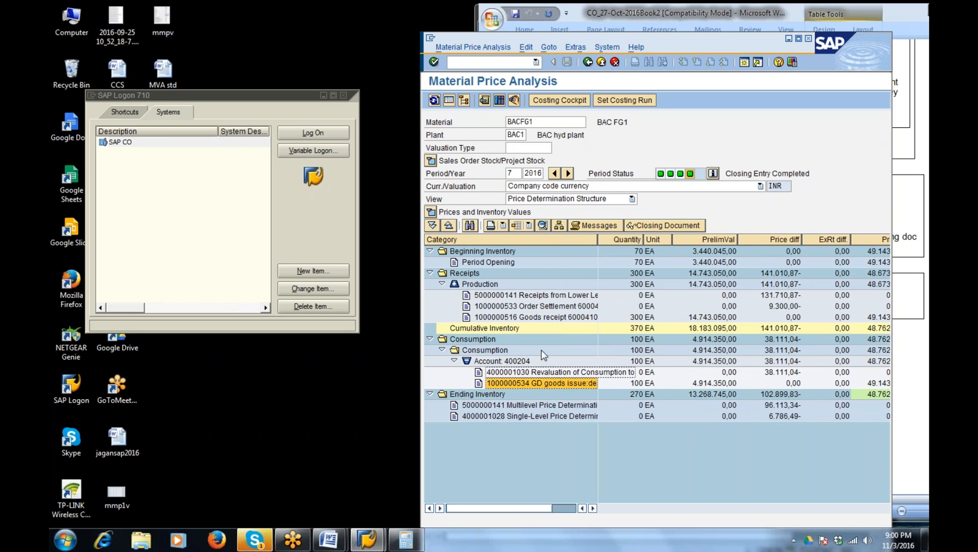
pyautogui.click(554, 318)
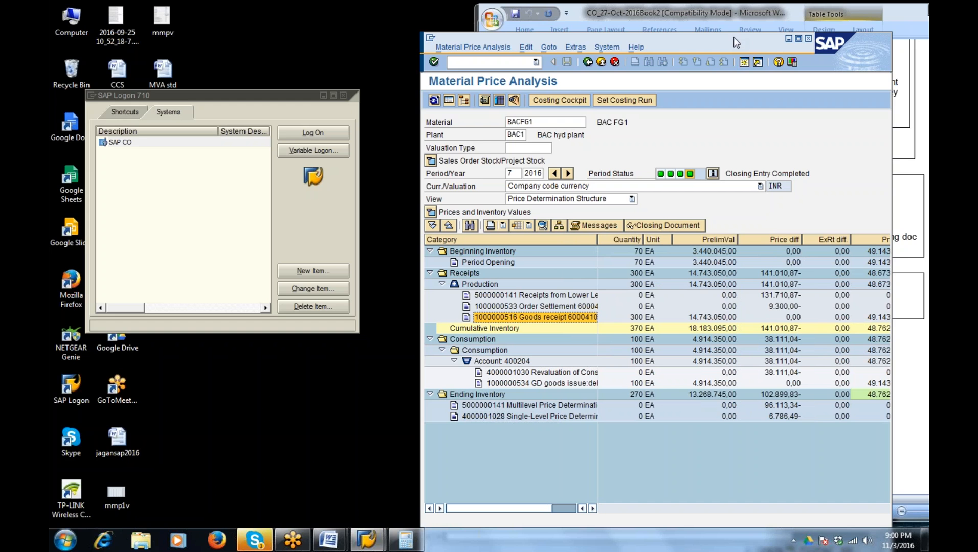
pyautogui.moveTo(734, 37); pyautogui.dragTo(720, 41)
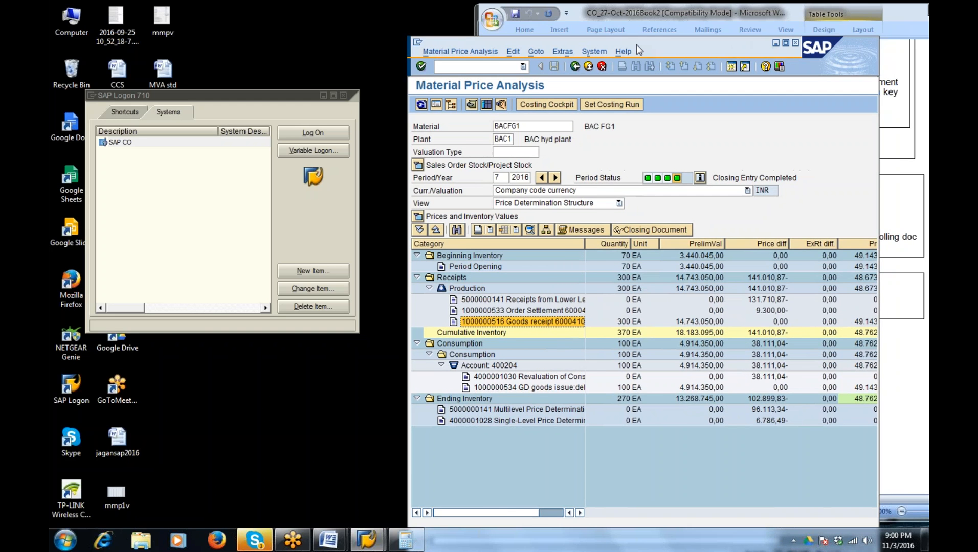
pyautogui.moveTo(637, 46); pyautogui.dragTo(629, 37)
pyautogui.doubleClick(628, 37)
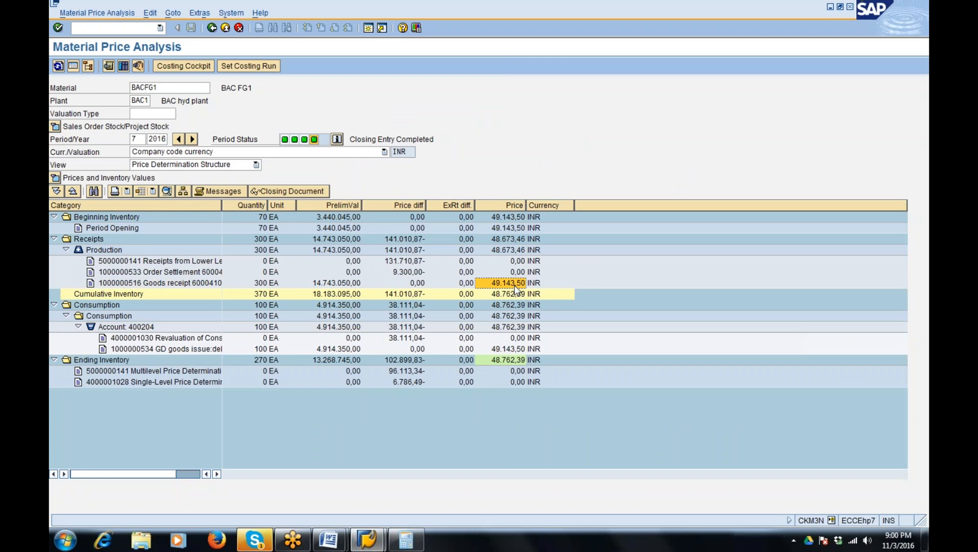
# Step: Check the beginning inventory price, the goods issue value and price, the consumption revaluation difference and the production receipt price
pyautogui.click(511, 220)
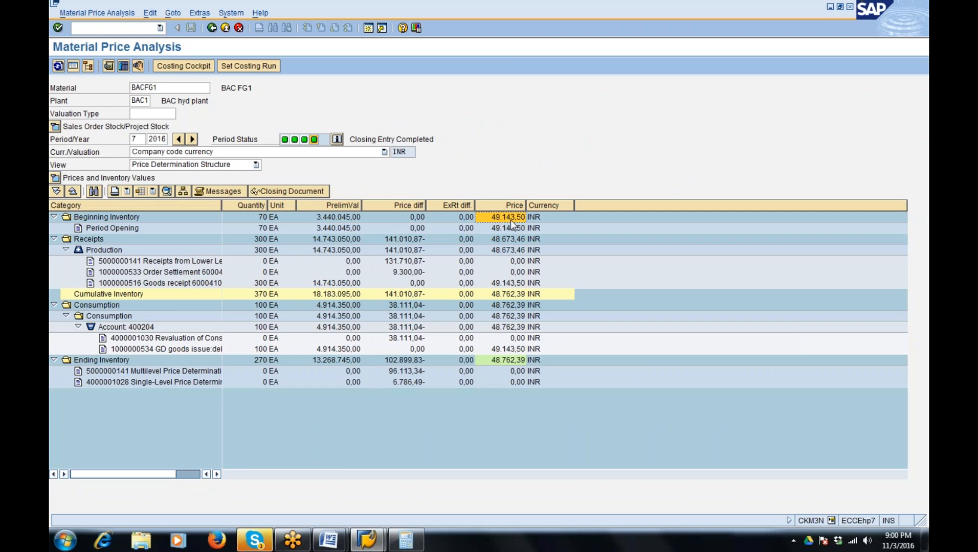
pyautogui.click(217, 350)
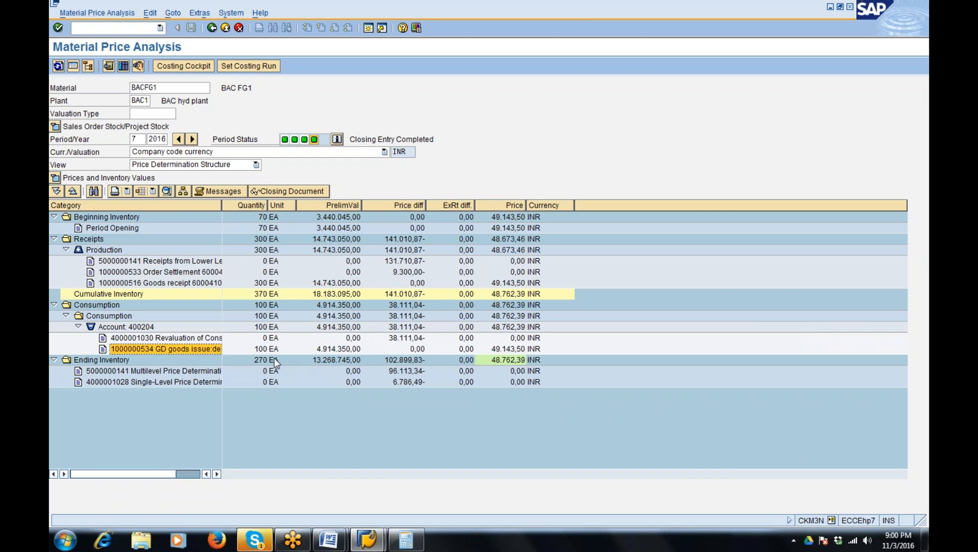
pyautogui.click(342, 349)
pyautogui.click(508, 349)
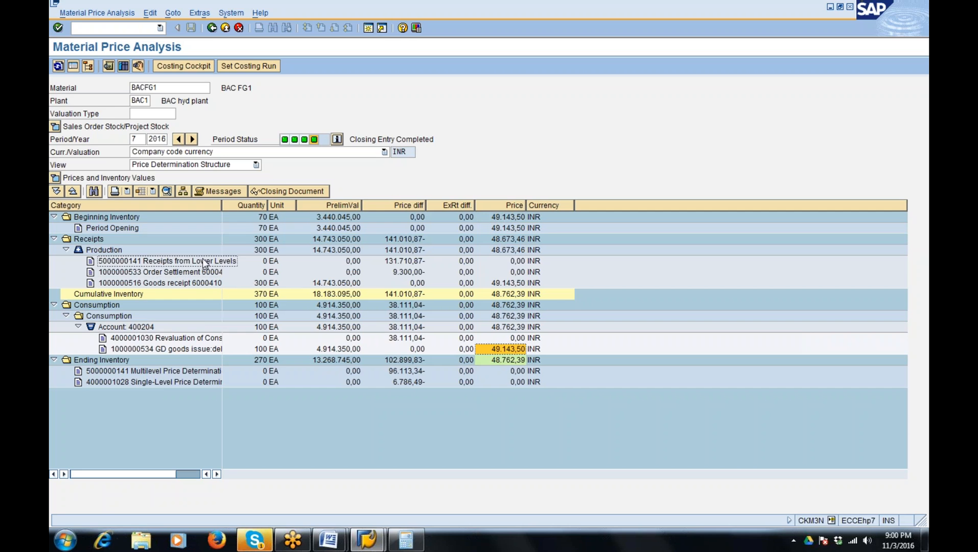
pyautogui.click(410, 338)
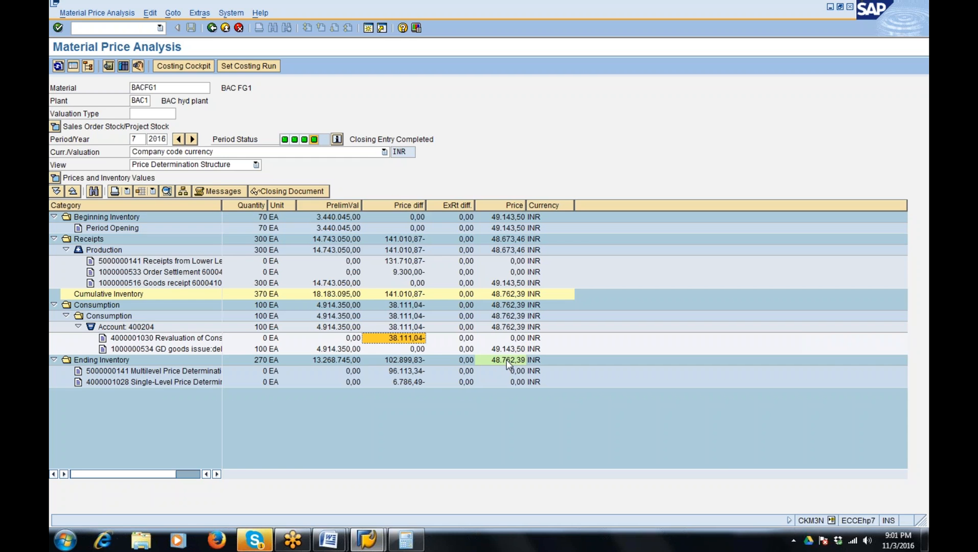
pyautogui.click(507, 253)
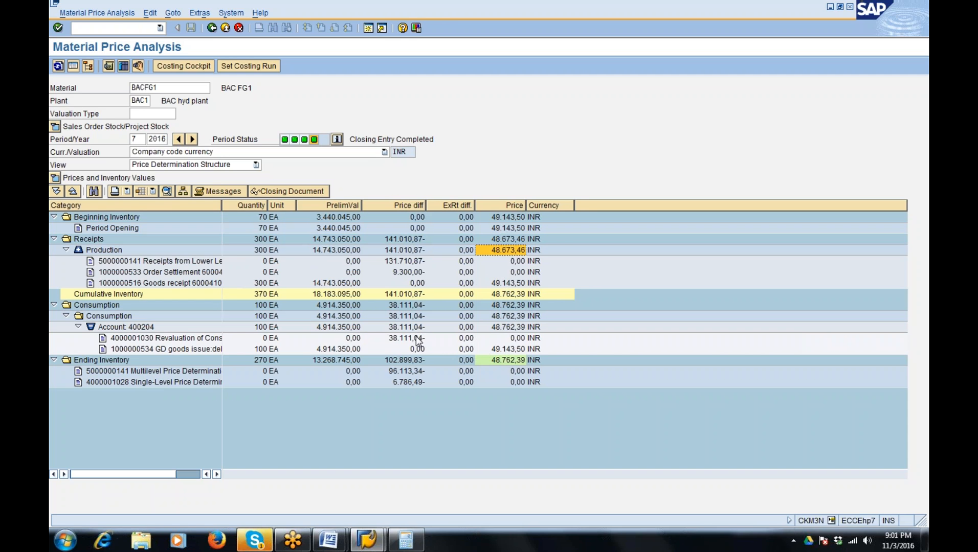
# Step: Display period 8/2016 for BACFG1 and check the period opening price under Beginning Inventory
pyautogui.click(192, 140)
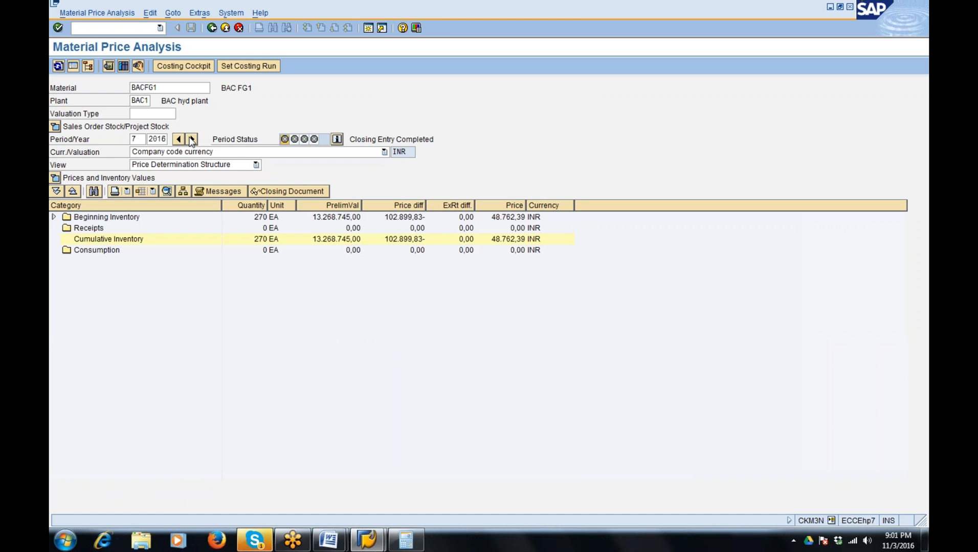
pyautogui.click(56, 217)
pyautogui.click(516, 230)
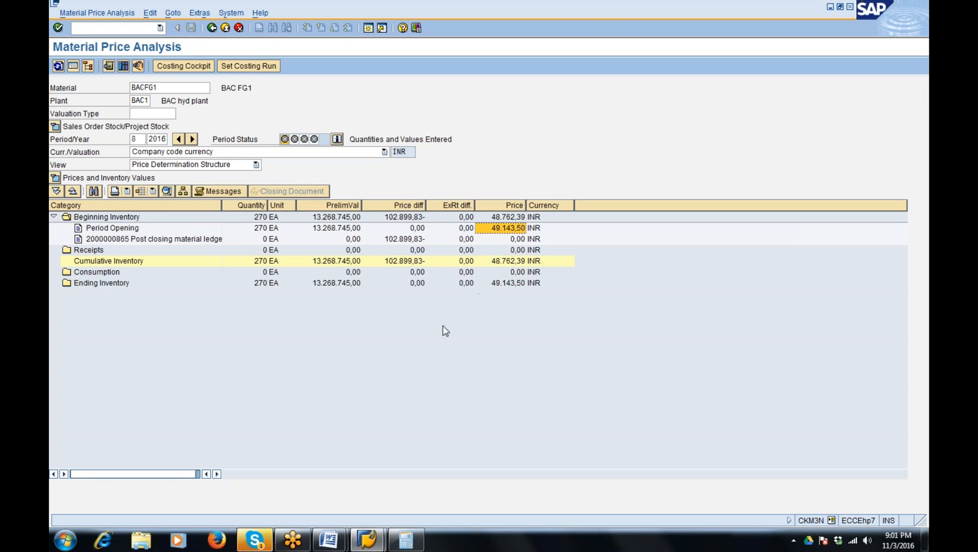
# Step: Switch to the CO_27-Oct-2016Book2 Word document and read the MM02 price control notes and the marking and releasing notes
pyautogui.click(337, 543)
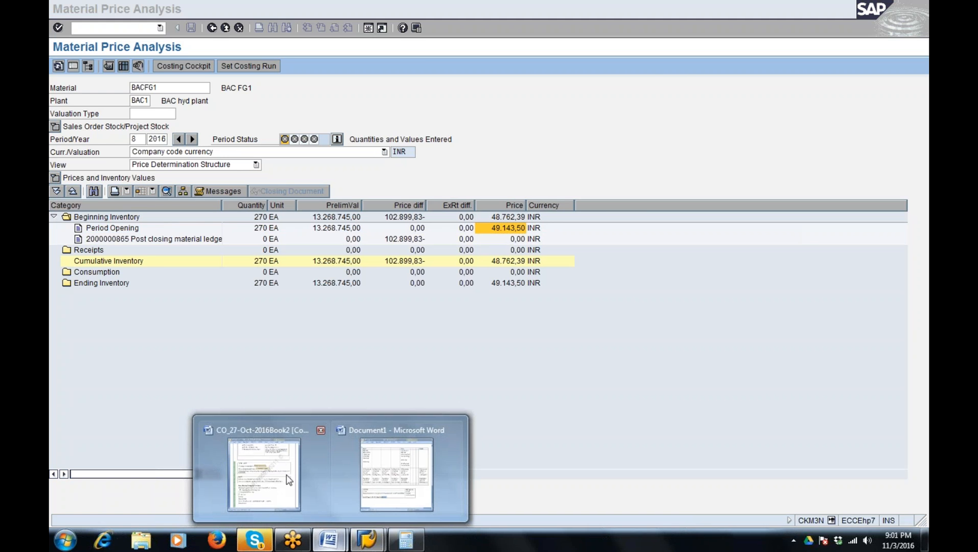
pyautogui.click(289, 481)
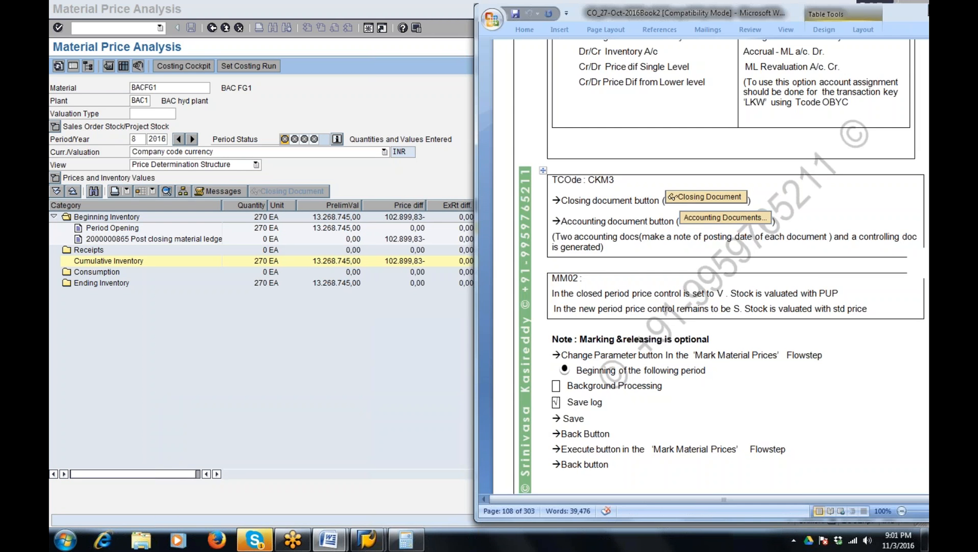
pyautogui.doubleClick(718, 292)
pyautogui.moveTo(540, 294); pyautogui.dragTo(540, 309)
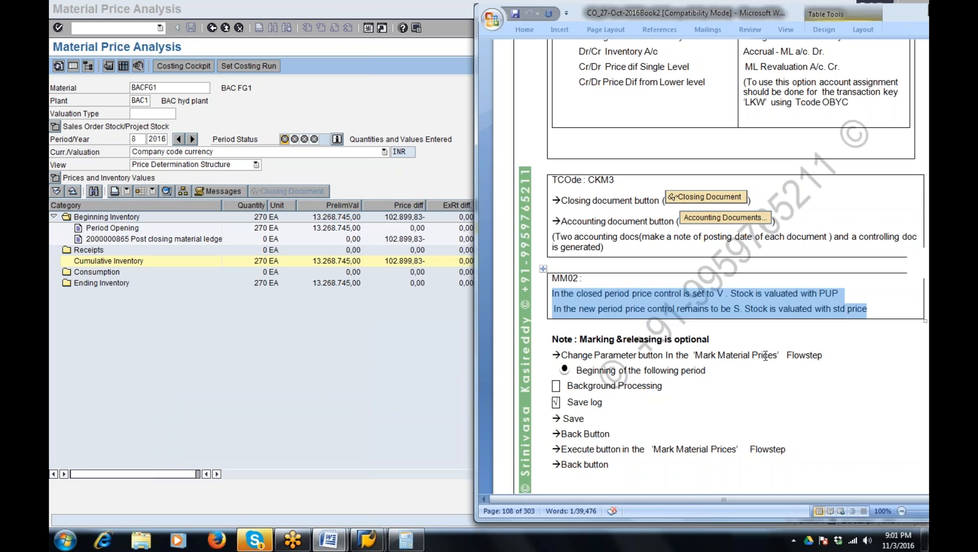
pyautogui.click(763, 355)
pyautogui.scroll(-3, 771, 344)
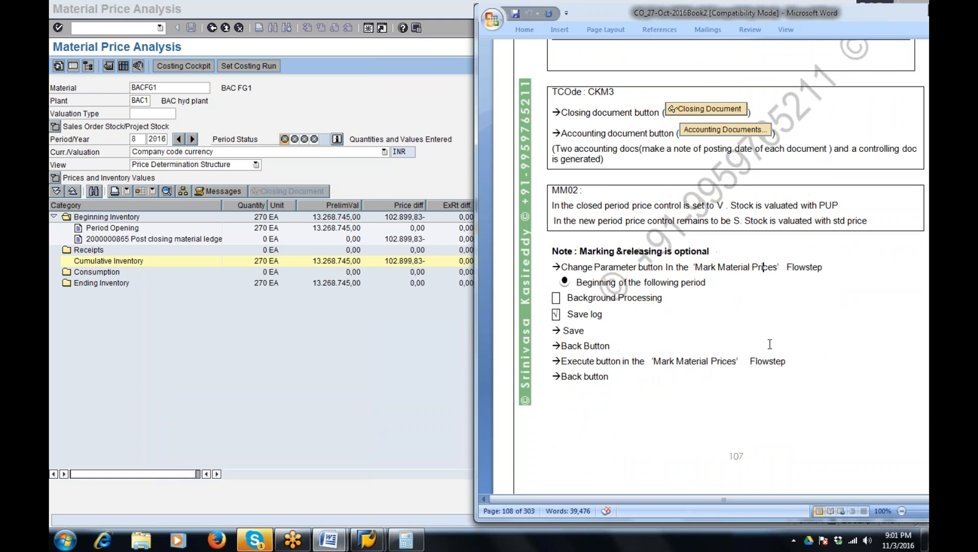
pyautogui.scroll(-2, 769, 344)
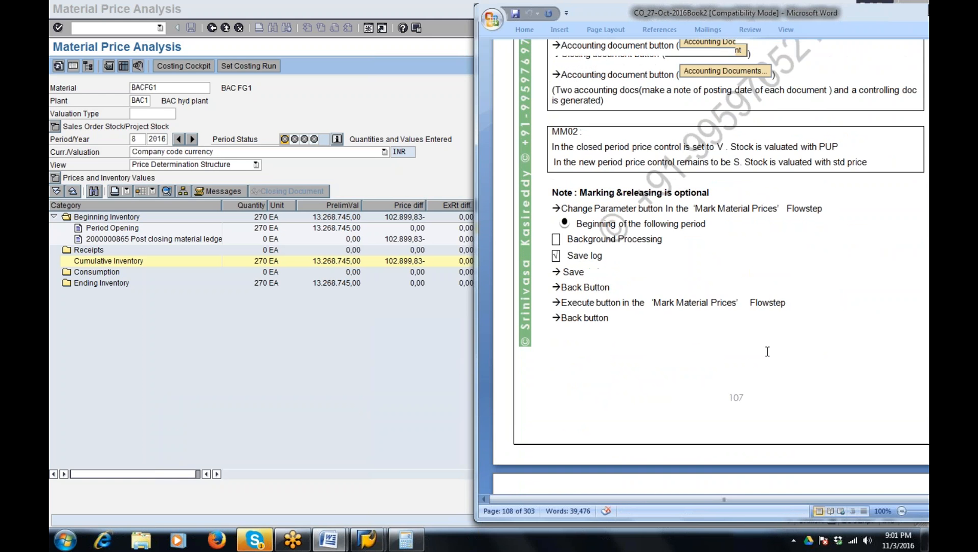
pyautogui.scroll(-9, 767, 352)
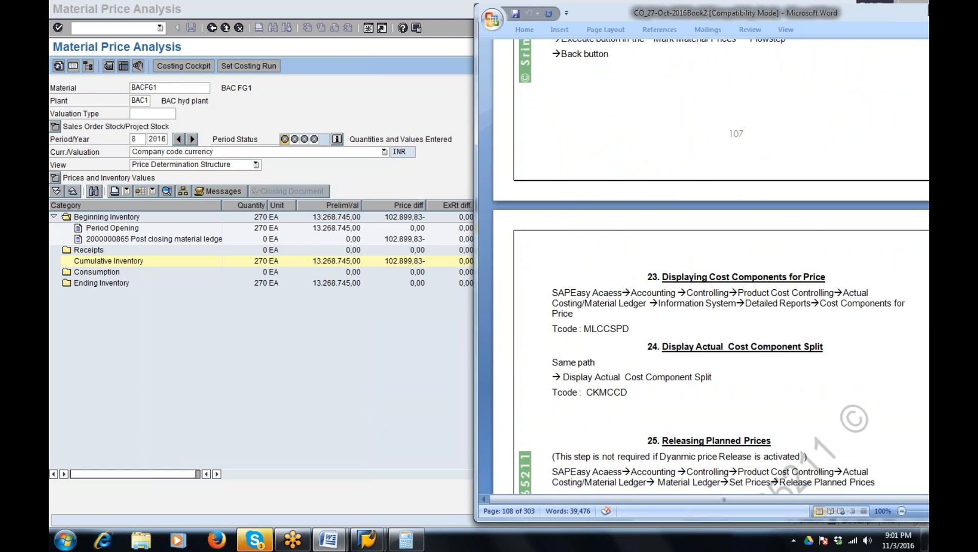
# Step: Switch back to SAP and open the actual costing cockpit, transaction CKMLCP, in a new session
pyautogui.click(341, 369)
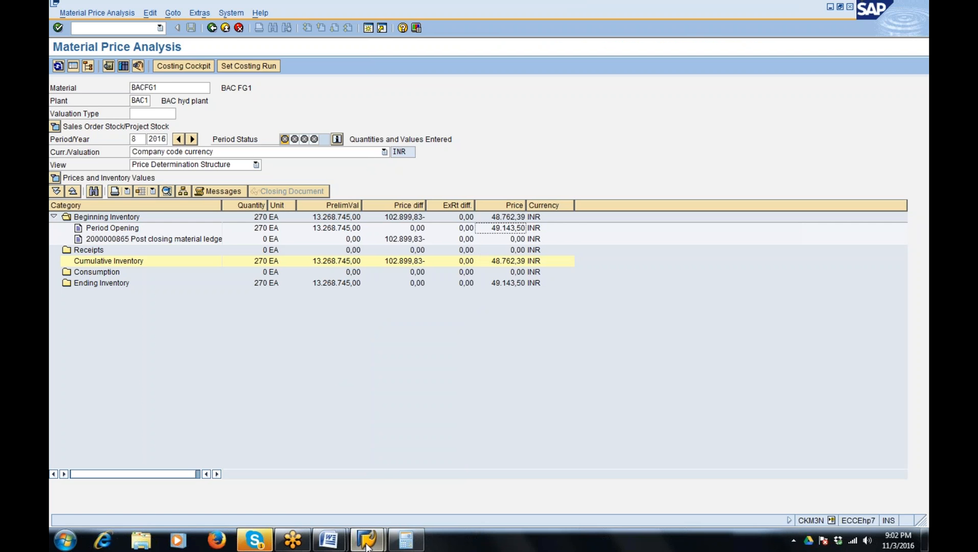
pyautogui.click(368, 28)
pyautogui.write('/nckmlcp')
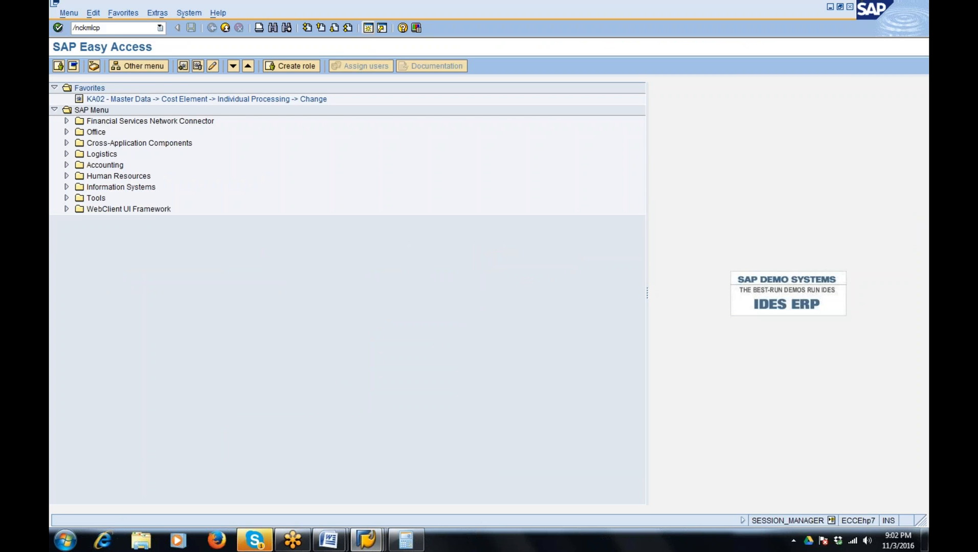
pyautogui.press('Return')
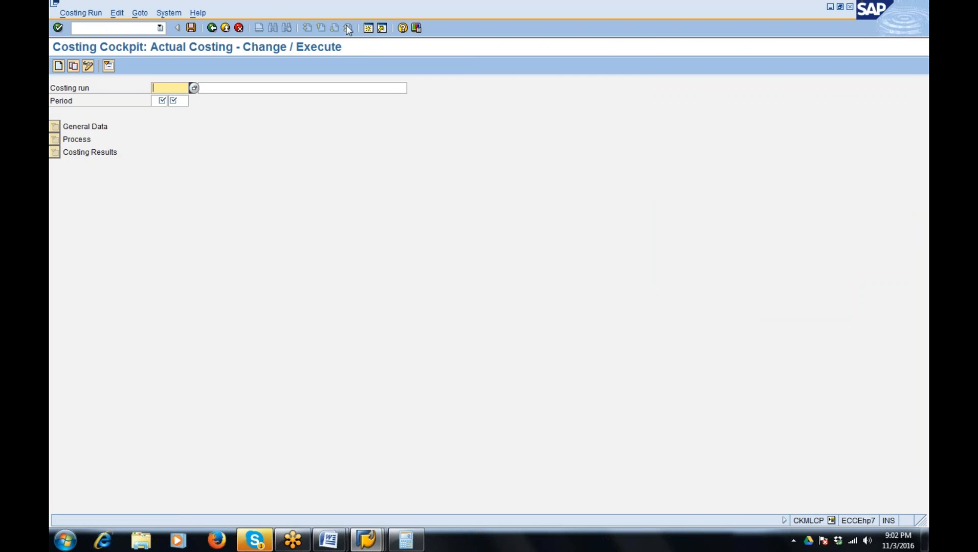
# Step: Search all costing runs without restrictions, sort them by costing run in descending order and load run GAC for period 7/2016
pyautogui.click(194, 88)
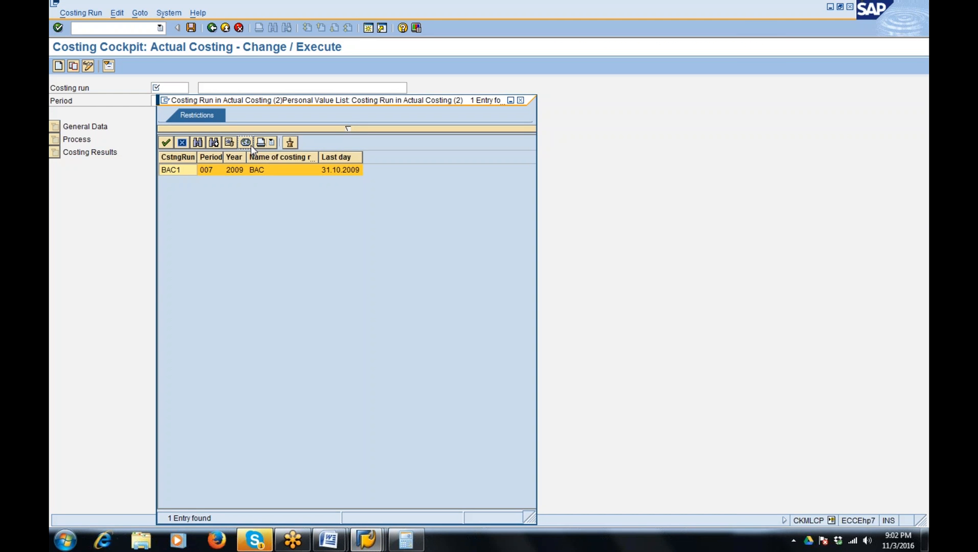
pyautogui.click(250, 146)
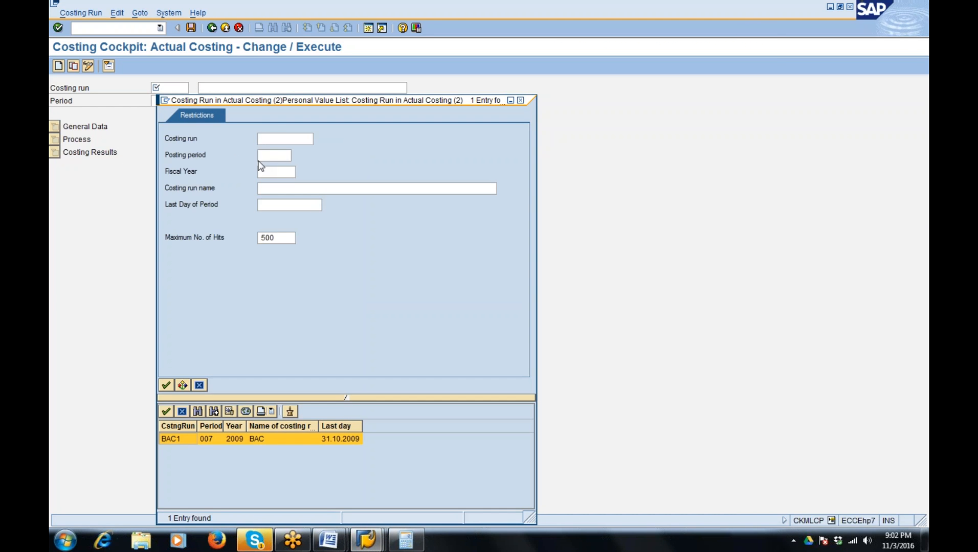
pyautogui.press('Return')
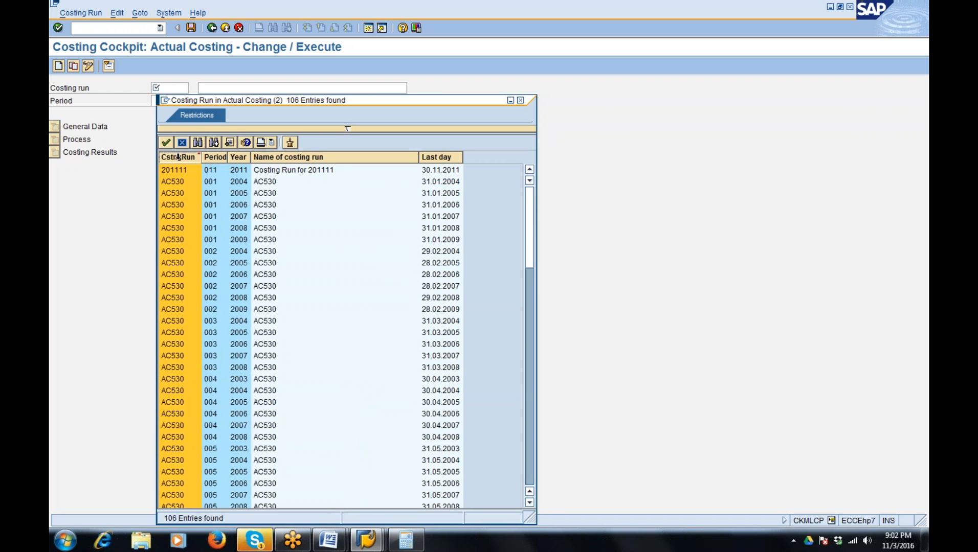
pyautogui.click(178, 157)
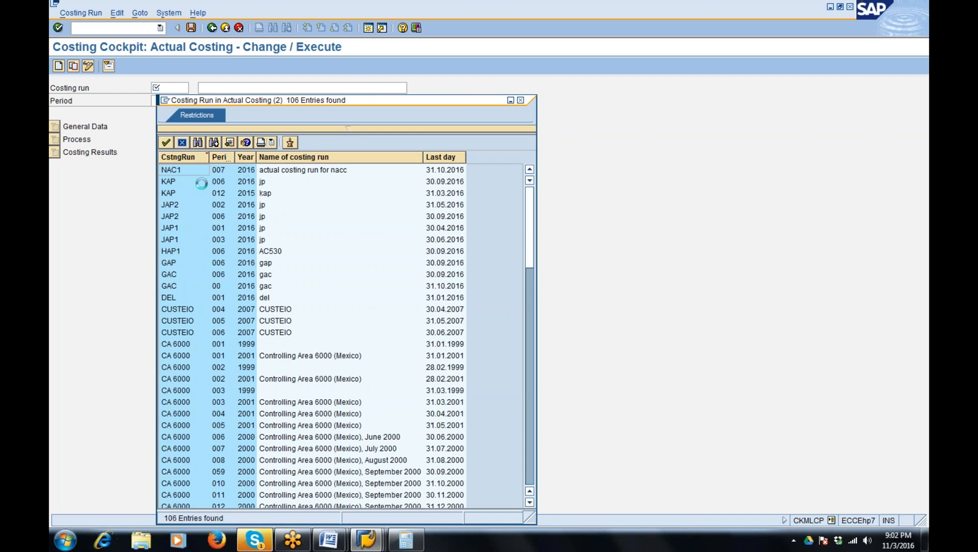
pyautogui.click(186, 290)
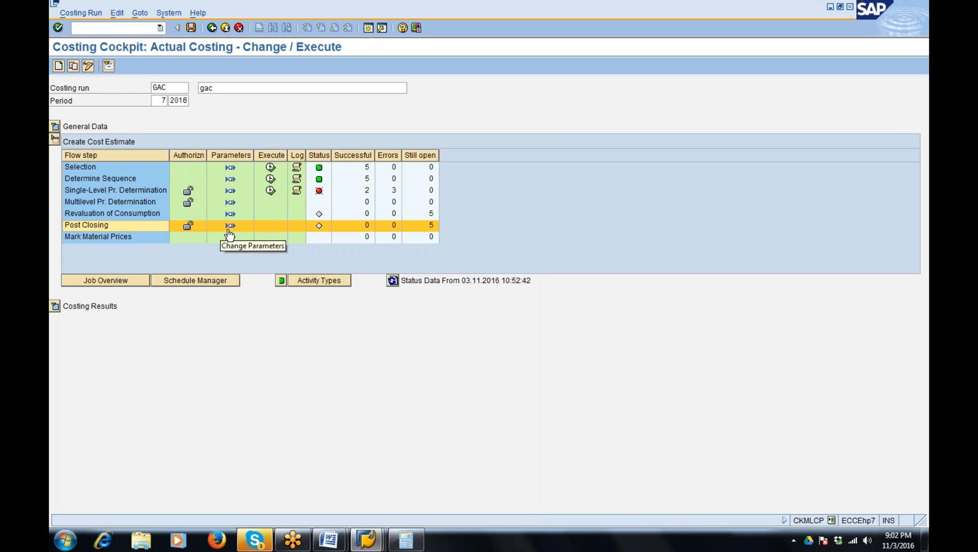
# Step: Try to load costing run BAC for period 7/2016
pyautogui.click(181, 88)
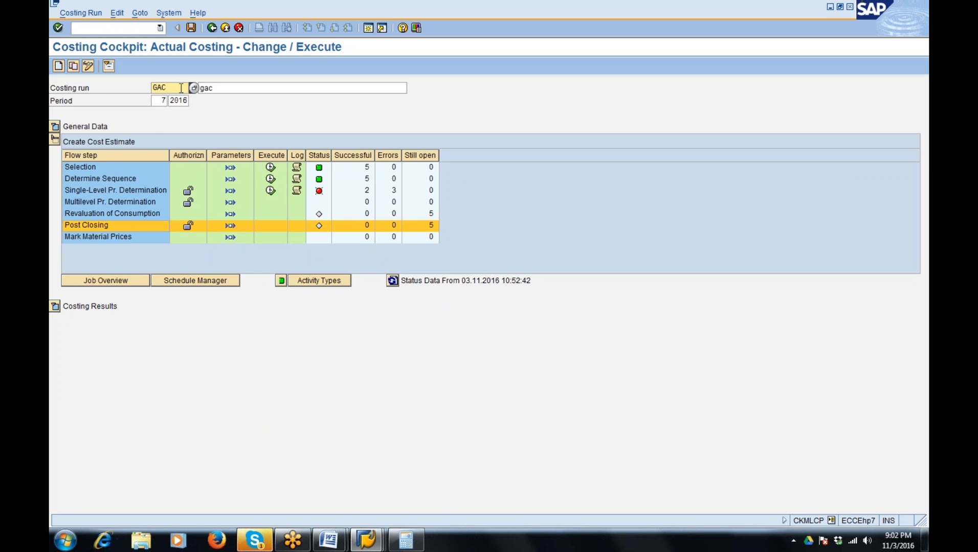
pyautogui.press('BackSpace')
pyautogui.press('BackSpace')
pyautogui.press('BackSpace')
pyautogui.write('BAC')
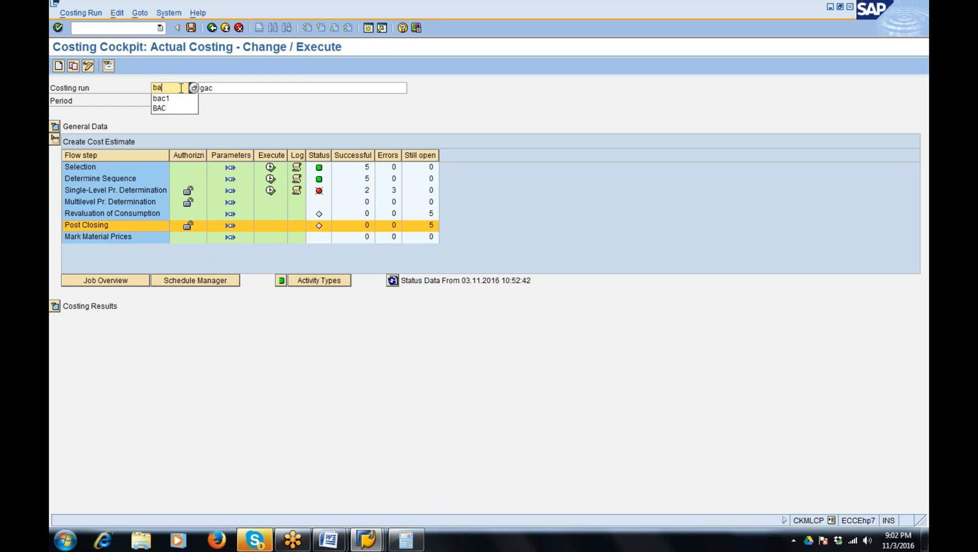
pyautogui.press('Return')
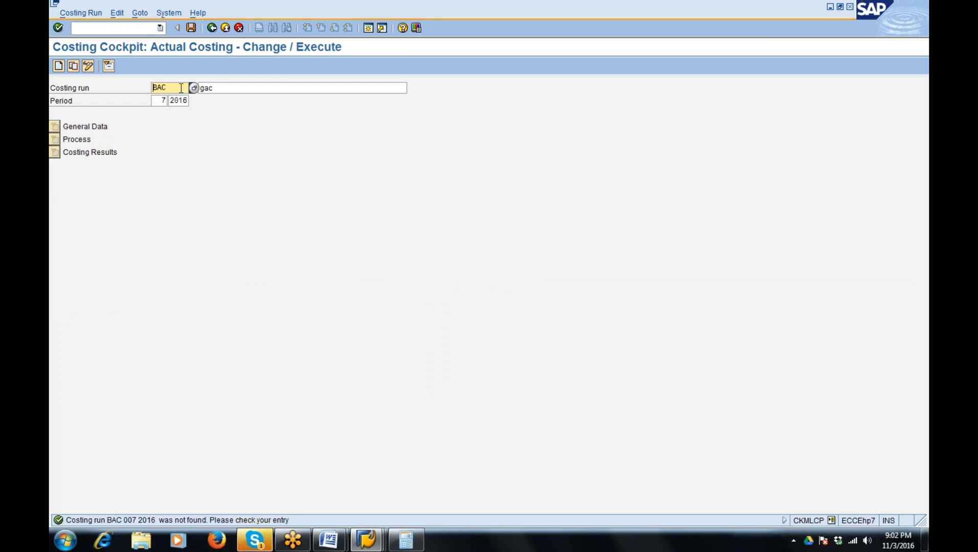
# Step: Select costing run BAC1 for period 7/2016 from the value list and expand its process flow steps
pyautogui.click(229, 89)
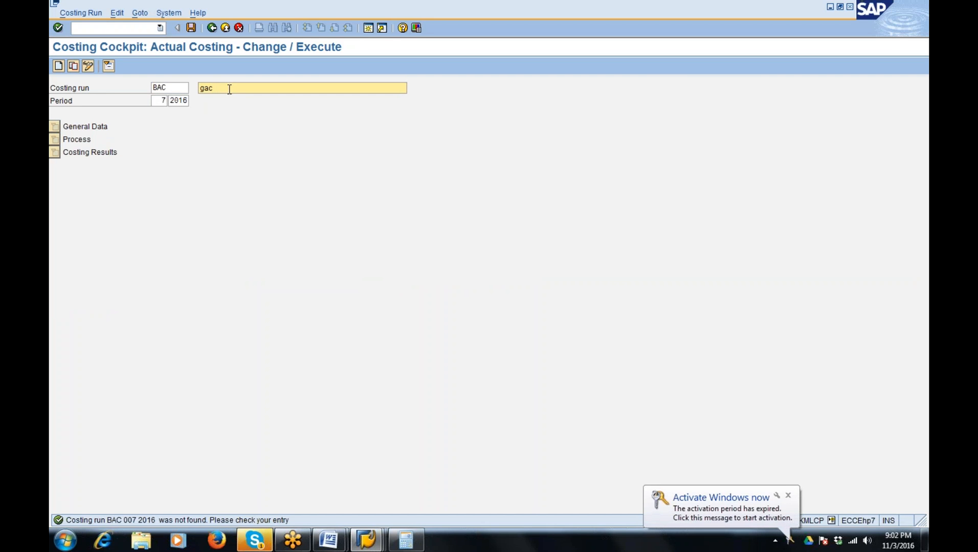
pyautogui.press('BackSpace')
pyautogui.press('BackSpace')
pyautogui.press('BackSpace')
pyautogui.click(184, 88)
pyautogui.click(194, 89)
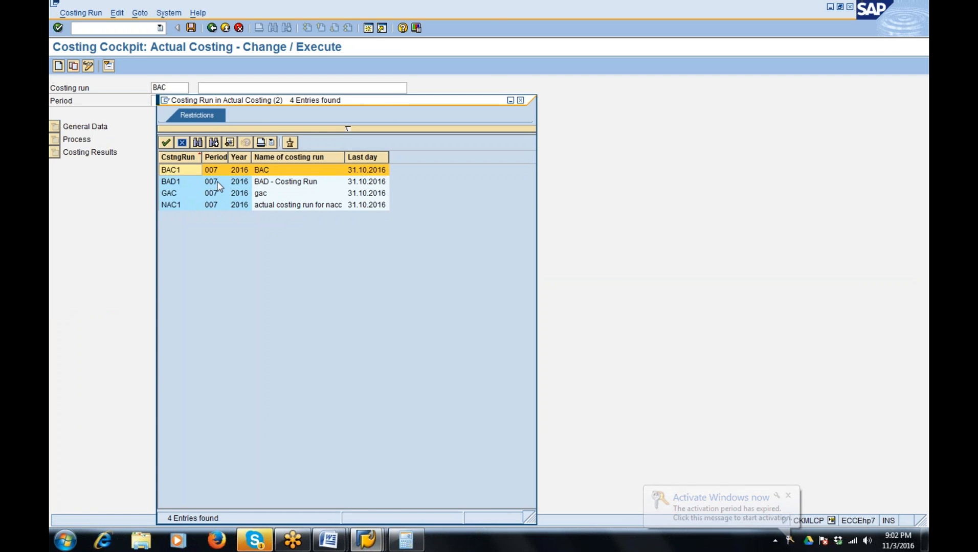
pyautogui.click(216, 171)
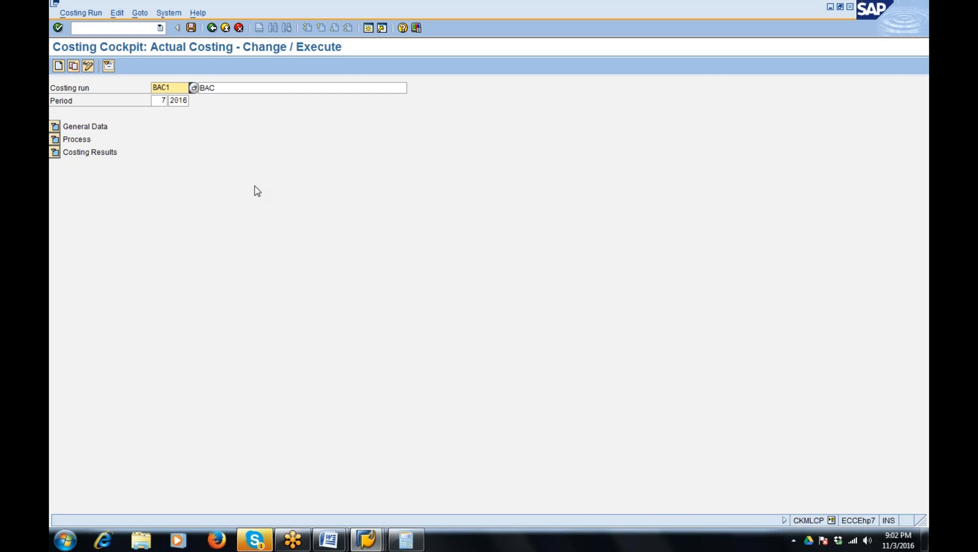
pyautogui.click(56, 141)
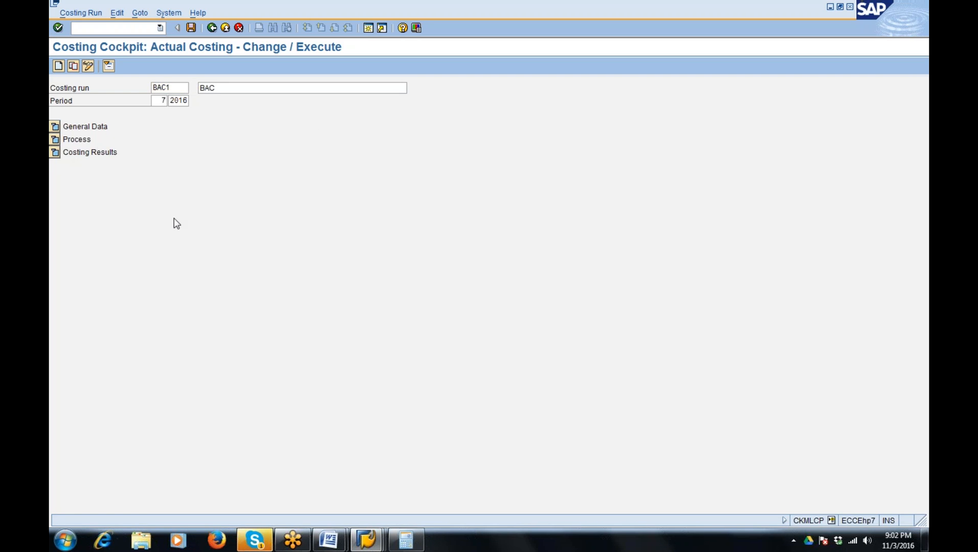
pyautogui.click(96, 226)
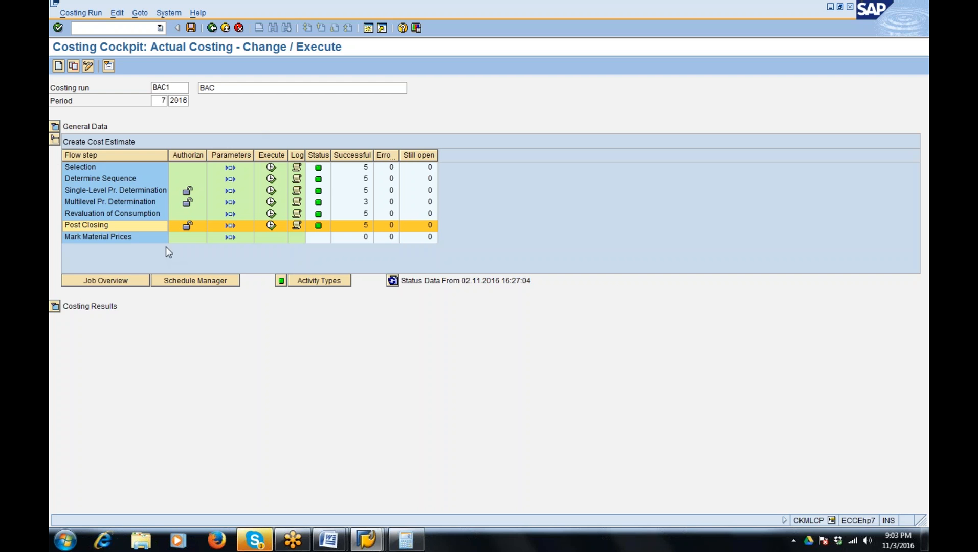
# Step: Switch to the CO_27-Oct-2016Book2 Word document and read the notes on releasing planned prices and displaying the ML document
pyautogui.click(330, 540)
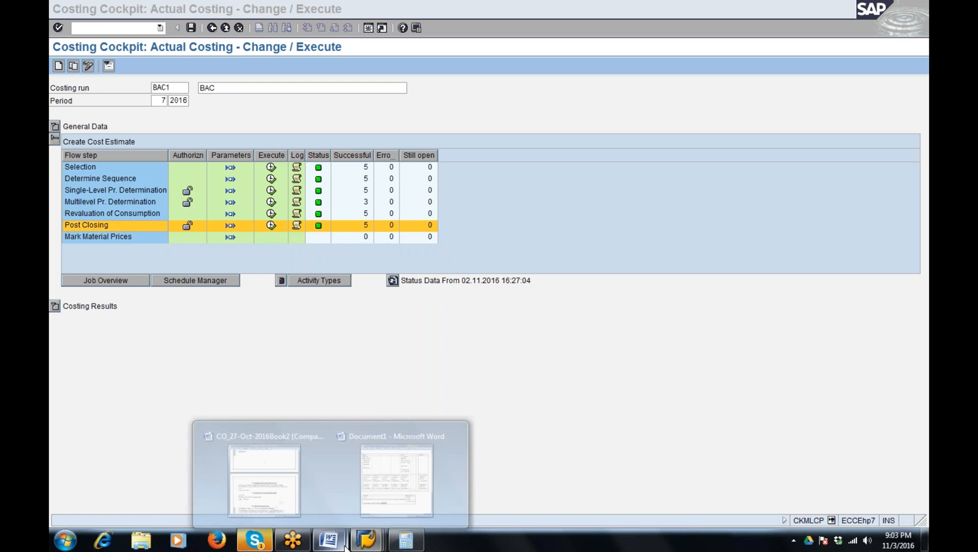
pyautogui.click(301, 490)
pyautogui.scroll(-10, 851, 385)
pyautogui.scroll(-6, 850, 385)
pyautogui.scroll(4, 706, 146)
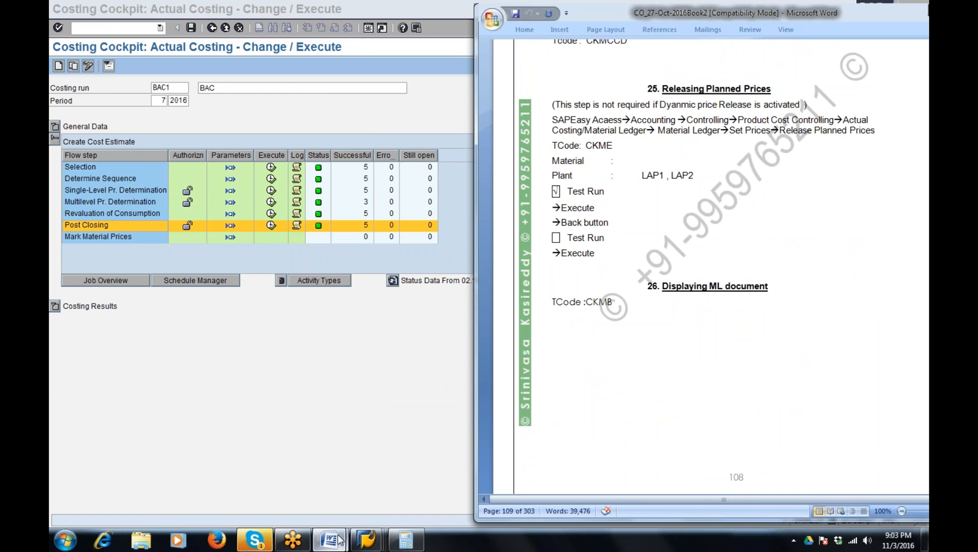
# Step: Open Document1 in Word and examine the period table, including the third period's note on revaluation with PUP
pyautogui.moveTo(329, 539)
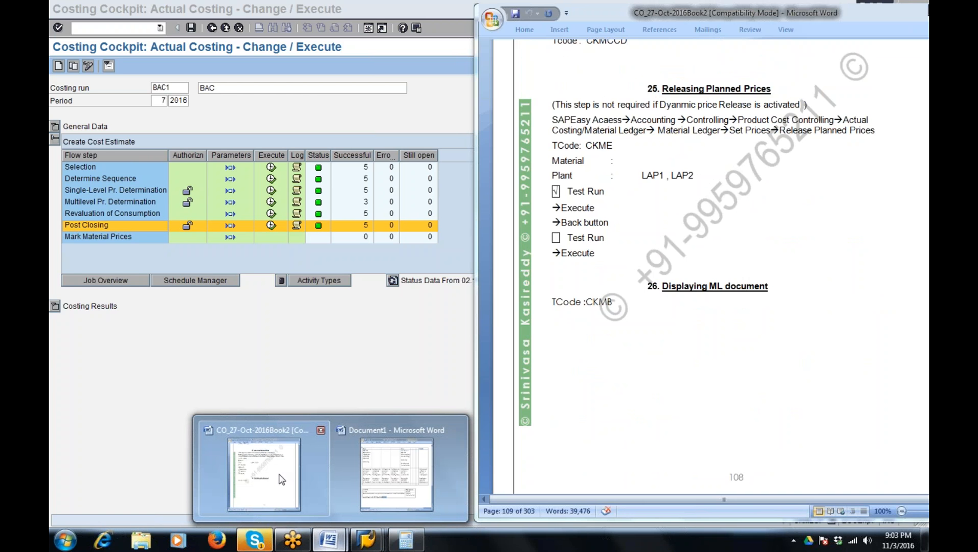
pyautogui.moveTo(281, 479)
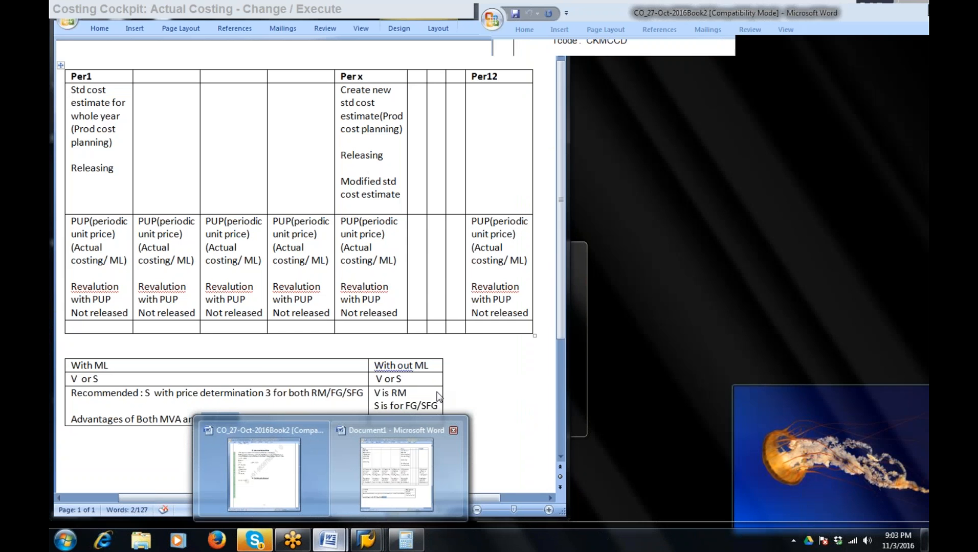
pyautogui.click(396, 475)
pyautogui.moveTo(263, 131); pyautogui.dragTo(466, 311)
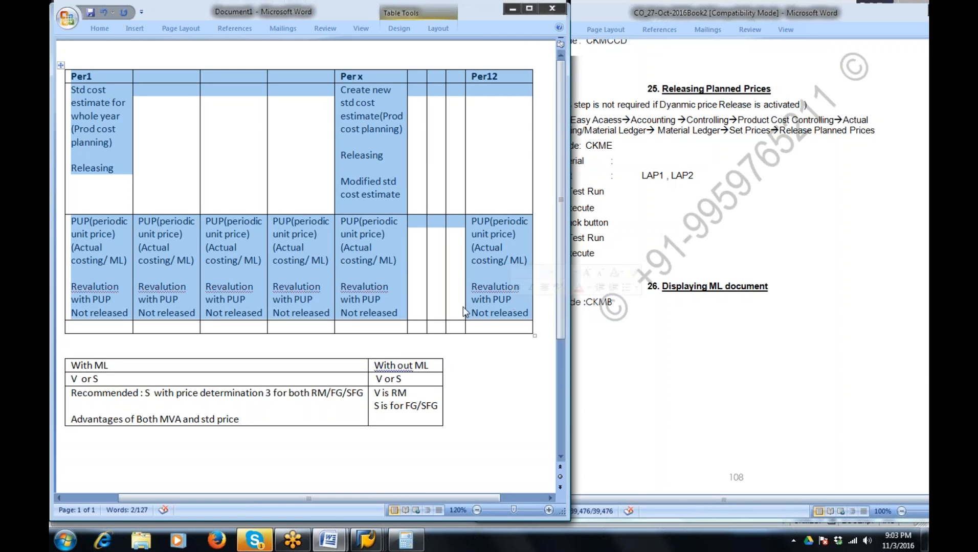
pyautogui.click(209, 290)
pyautogui.moveTo(206, 287); pyautogui.dragTo(265, 316)
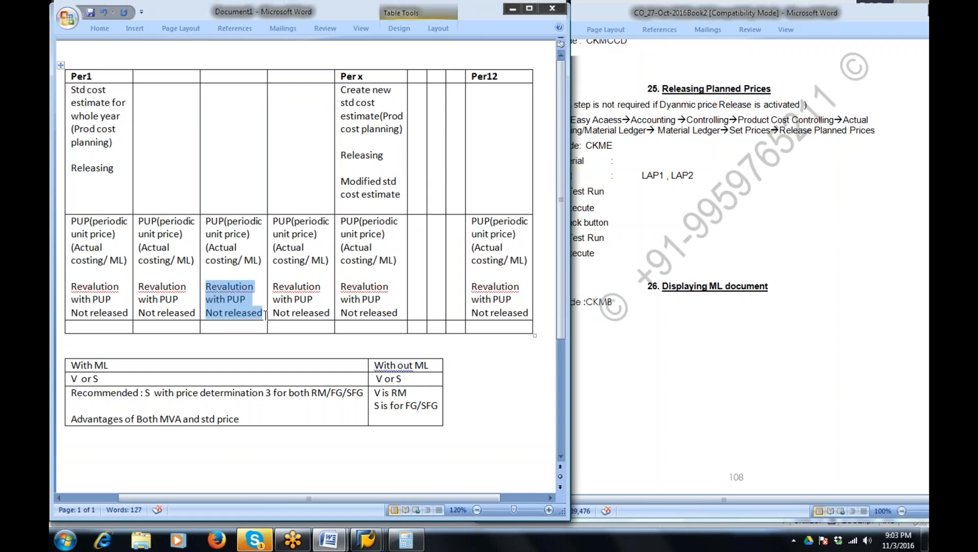
pyautogui.click(117, 235)
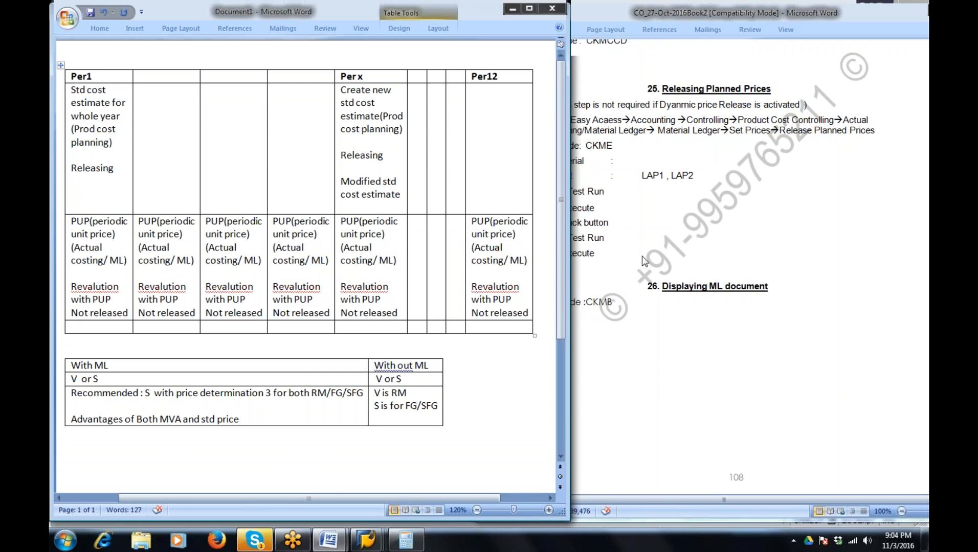
# Step: Return to the CO_27-Oct-2016Book2 document and read the CO-PA periodic valuation section with its valuation strategy settings
pyautogui.click(723, 282)
pyautogui.scroll(-5, 723, 281)
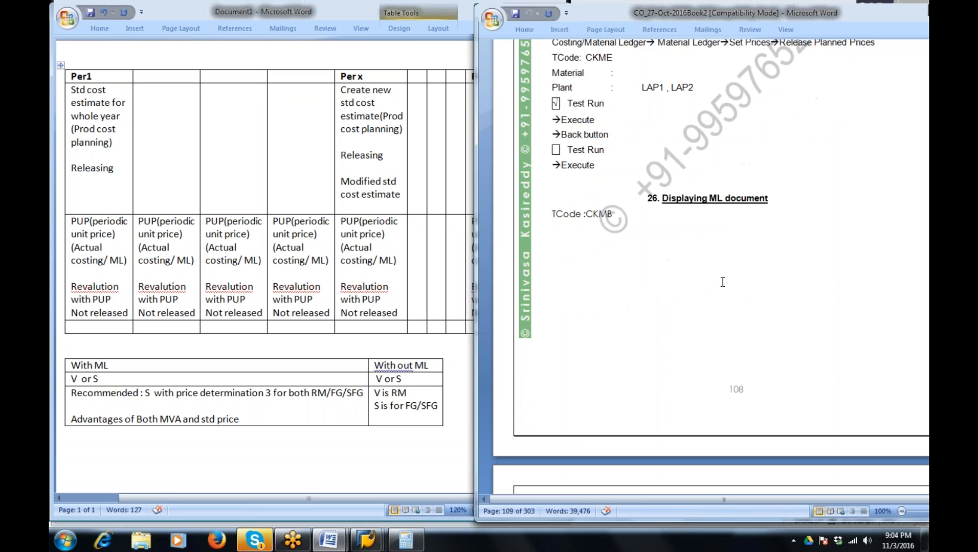
pyautogui.scroll(-2, 723, 282)
pyautogui.scroll(-12, 722, 289)
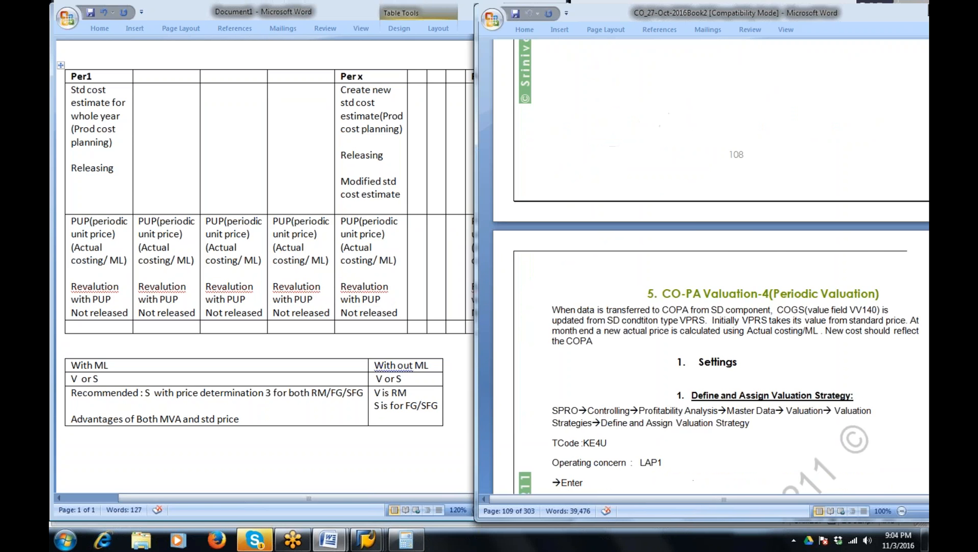
pyautogui.scroll(-1, 721, 289)
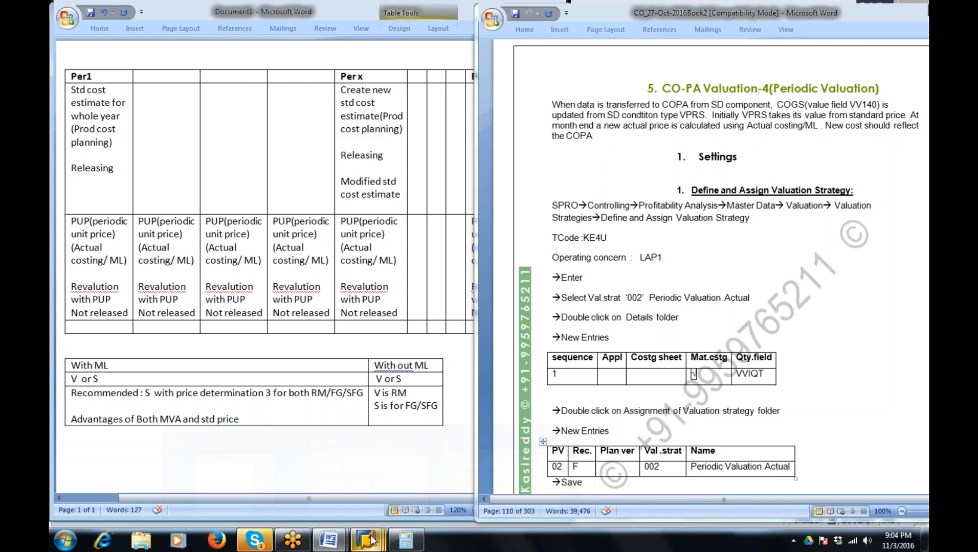
# Step: Switch to SAP and expand the inner Consumption folder down to its account for material BACFG1 in Material Price Analysis
pyautogui.moveTo(372, 541)
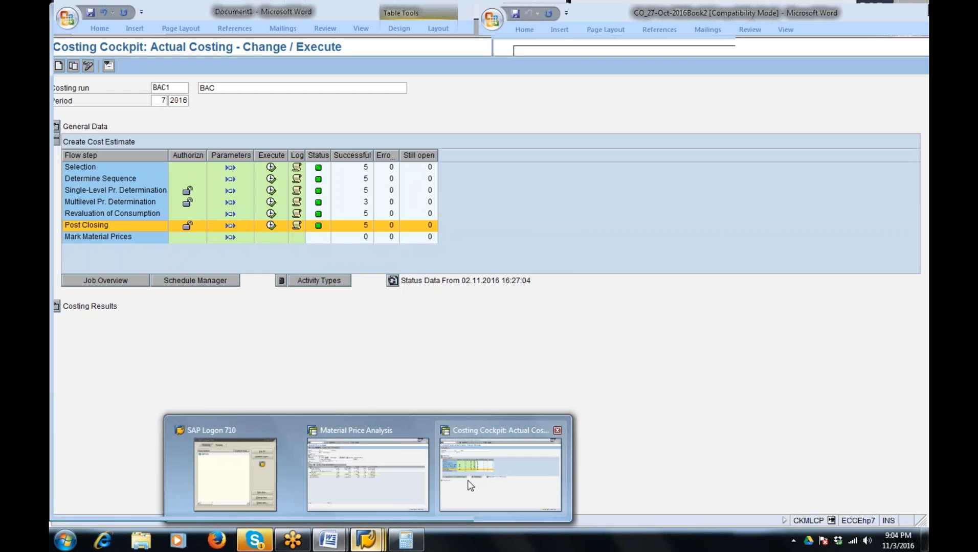
pyautogui.click(470, 486)
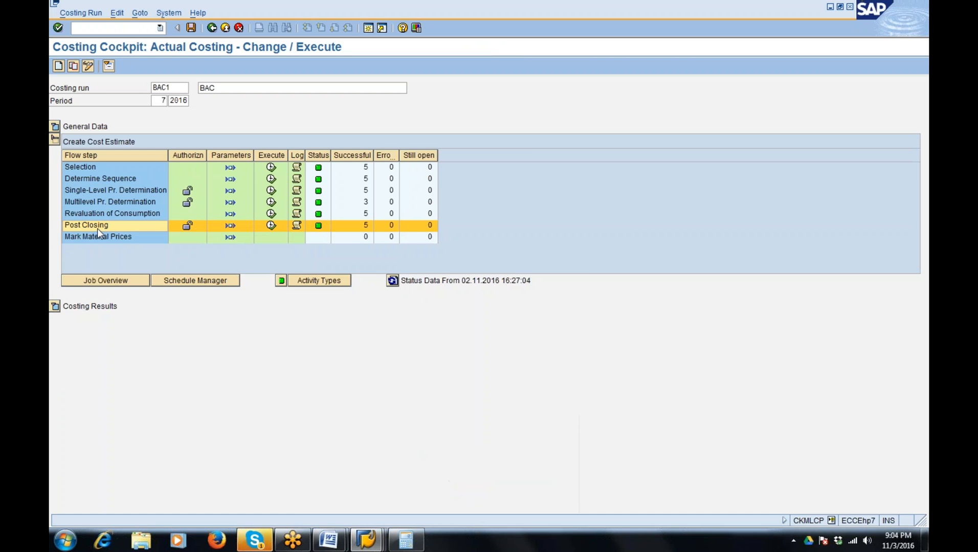
pyautogui.click(363, 547)
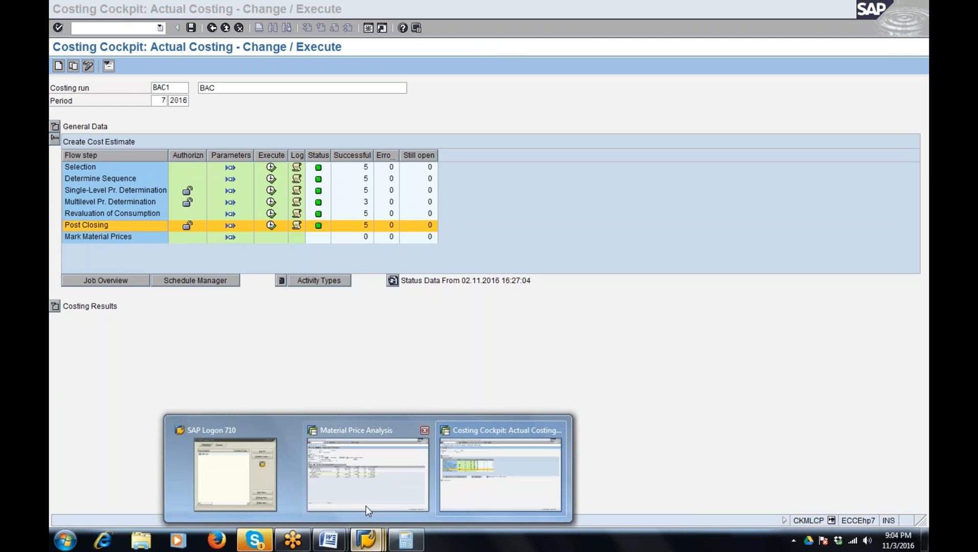
pyautogui.click(363, 502)
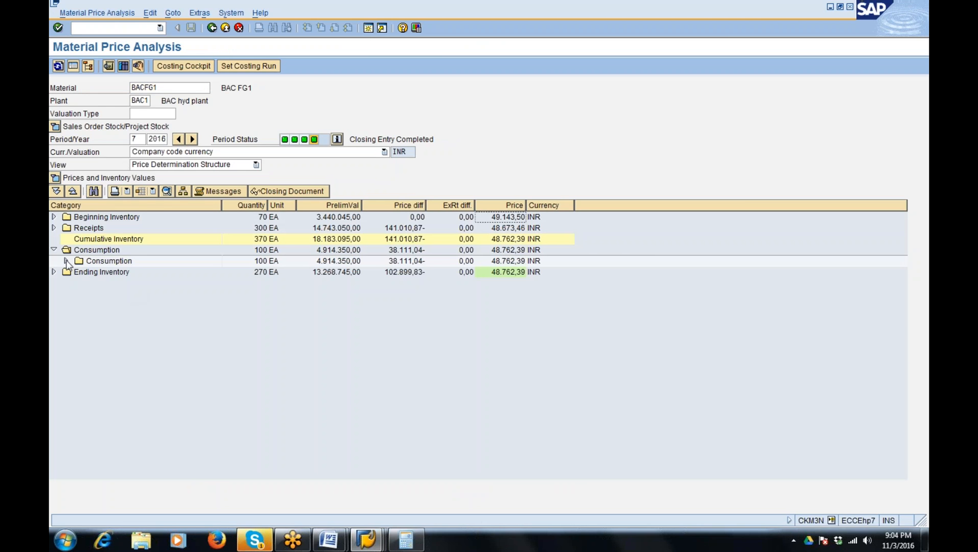
pyautogui.click(66, 261)
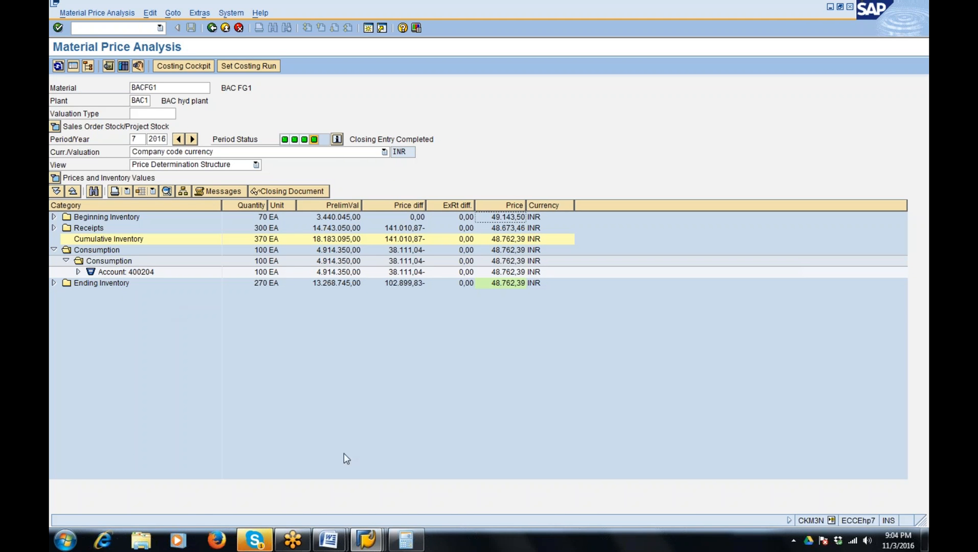
# Step: Switch to the CO_27-Oct-2016Book2 Word document and highlight the "Displaying ML document" heading above the CO-PA valuation section
pyautogui.click(366, 539)
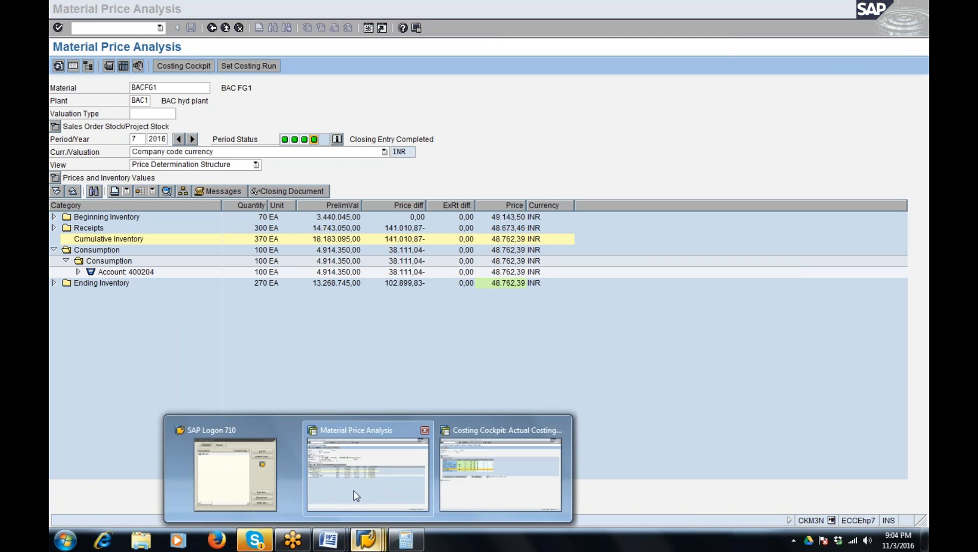
pyautogui.moveTo(329, 539)
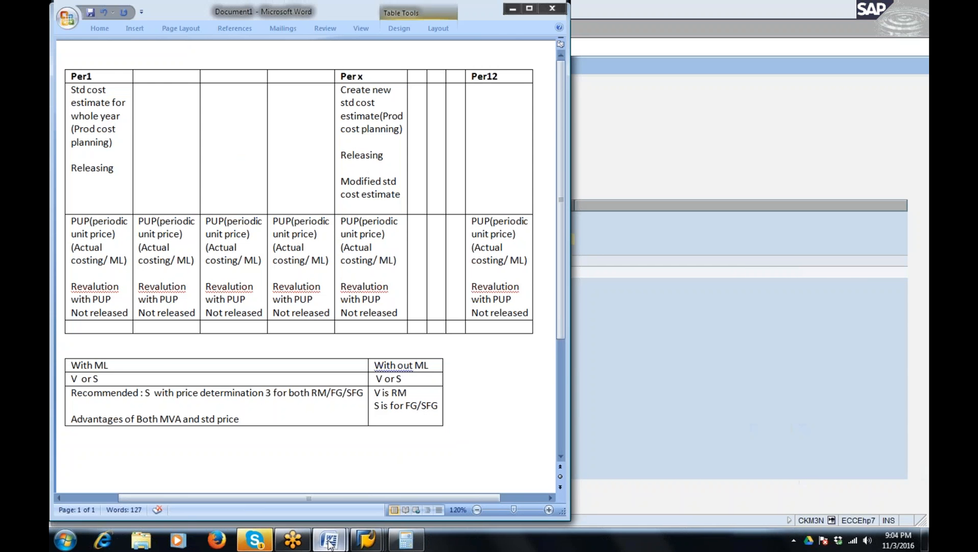
pyautogui.click(398, 495)
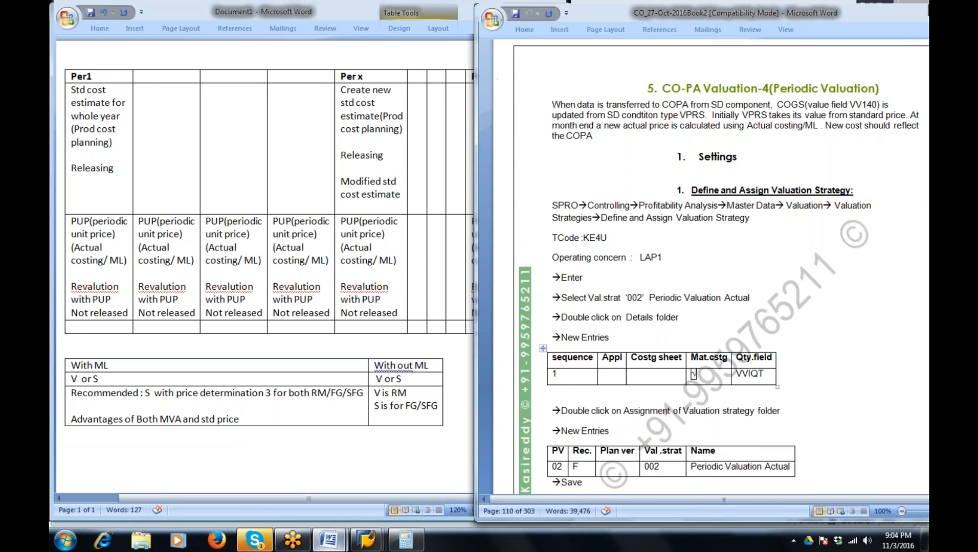
pyautogui.scroll(11, 852, 277)
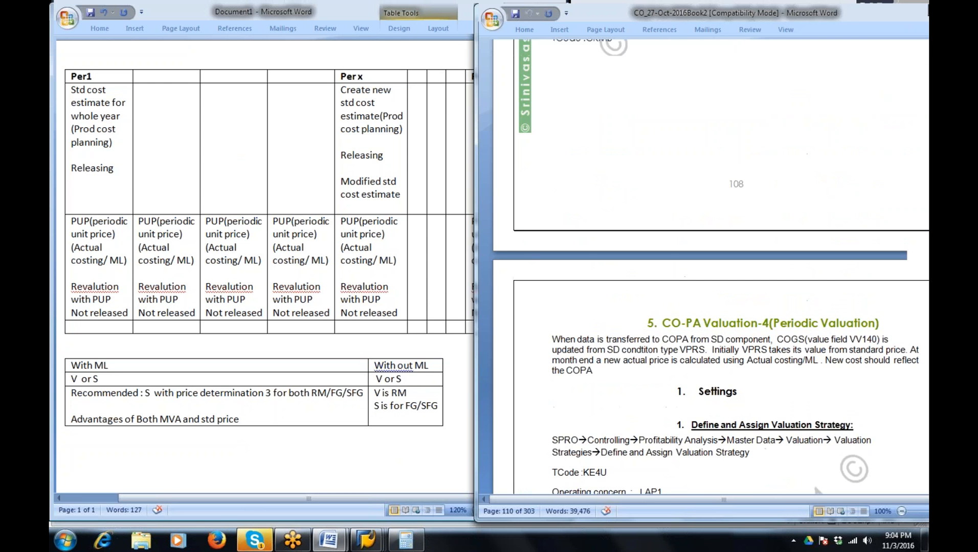
pyautogui.moveTo(708, 140); pyautogui.dragTo(766, 135)
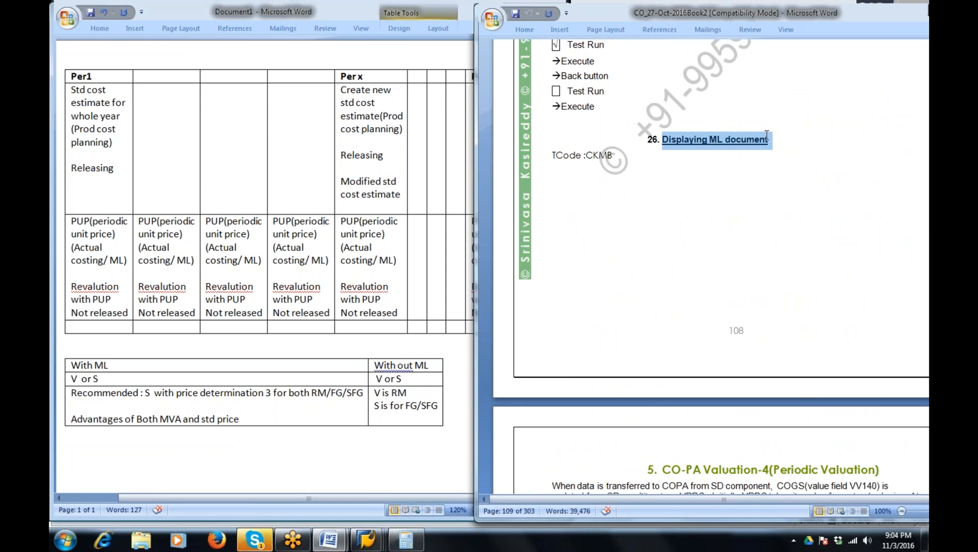
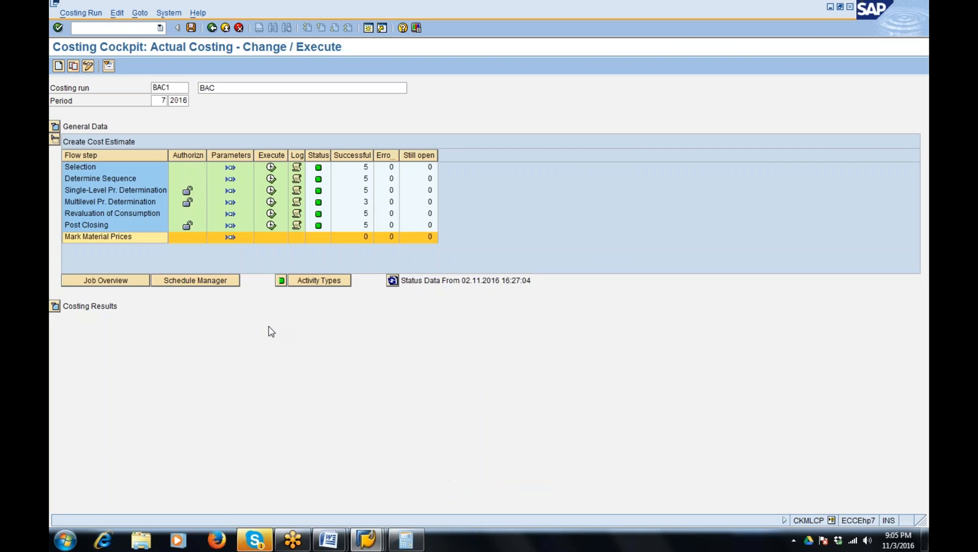
# Step: Mark the Revaluation of Consumption flow step in the costing run, and return to the Word notes on CO-PA periodic valuation
pyautogui.click(89, 217)
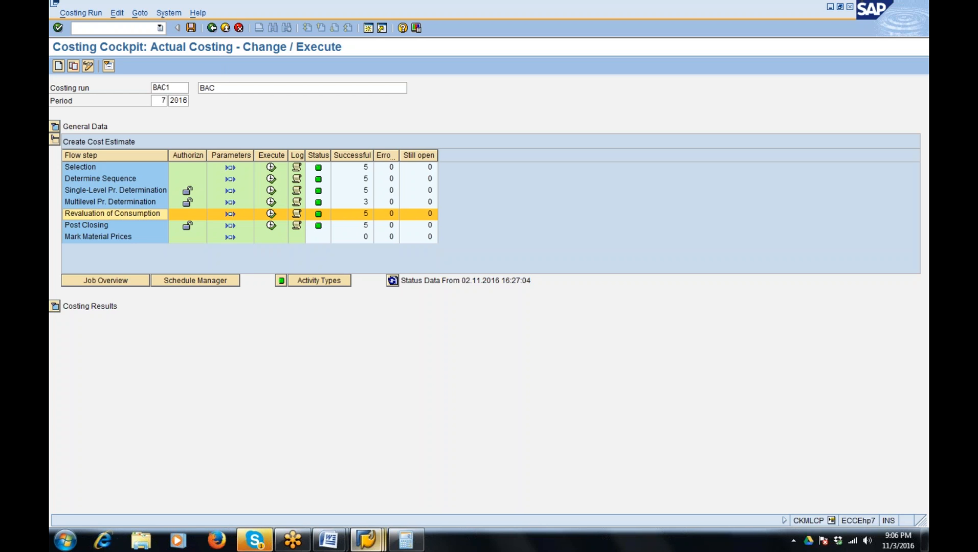
pyautogui.click(403, 543)
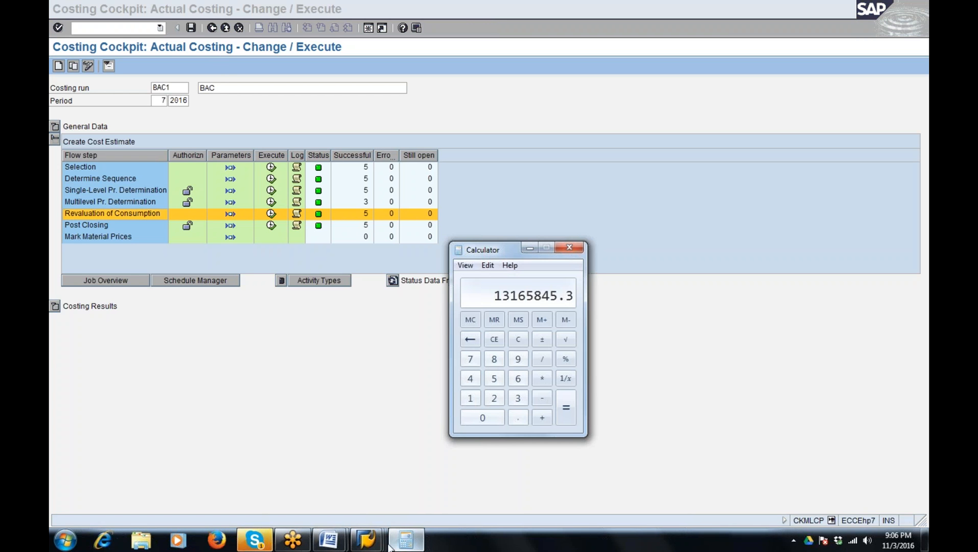
pyautogui.click(325, 545)
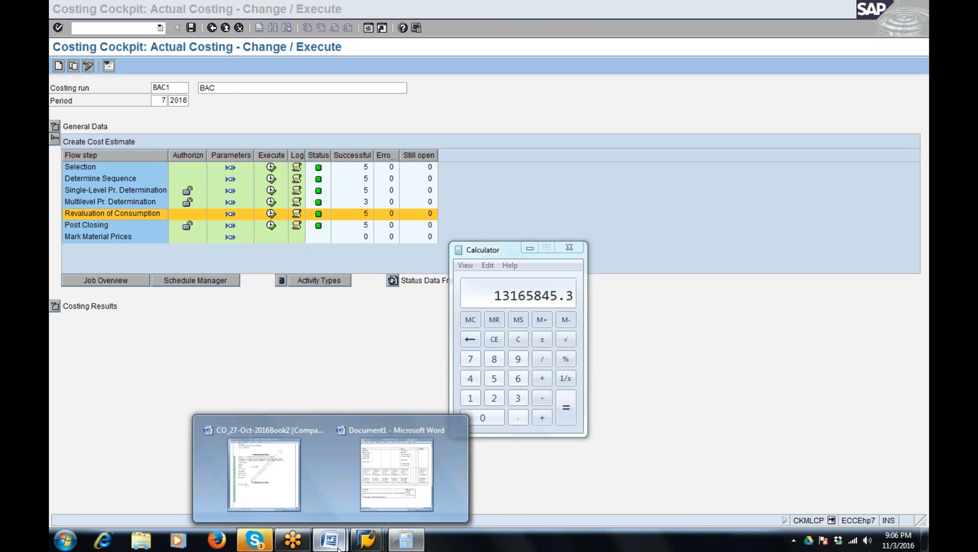
pyautogui.click(254, 500)
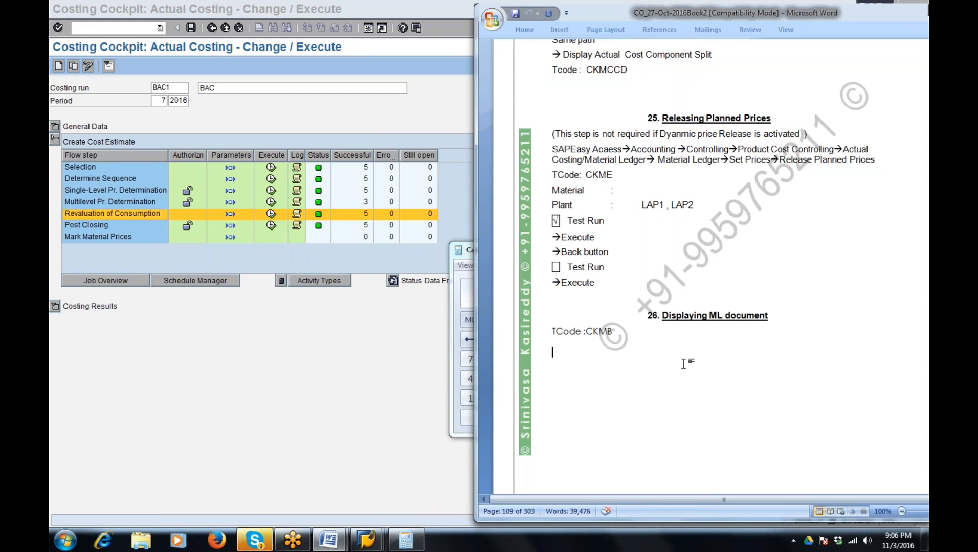
pyautogui.scroll(-13, 683, 364)
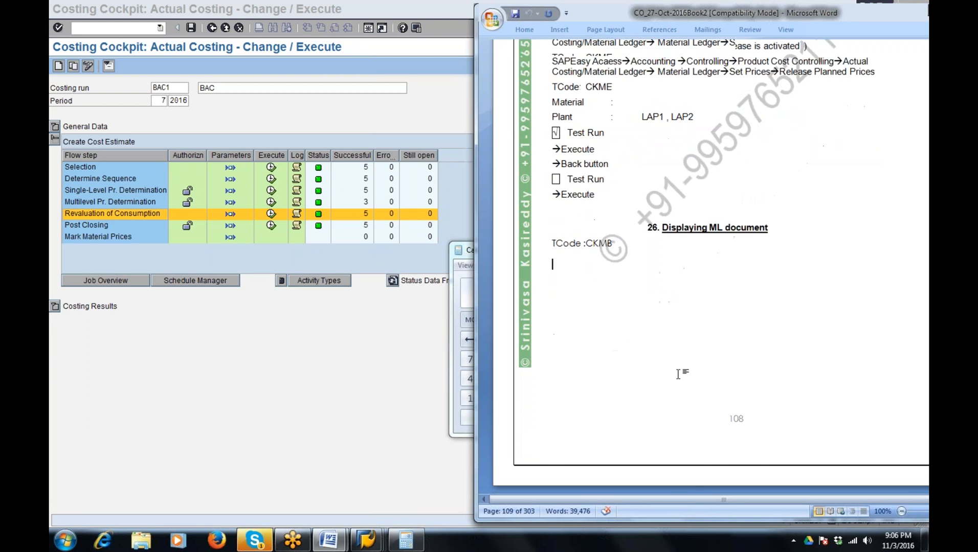
# Step: In Material Price Analysis, expand the consumption account, widen the Category column, and examine the goods issue price and the revaluation's price difference
pyautogui.click(366, 539)
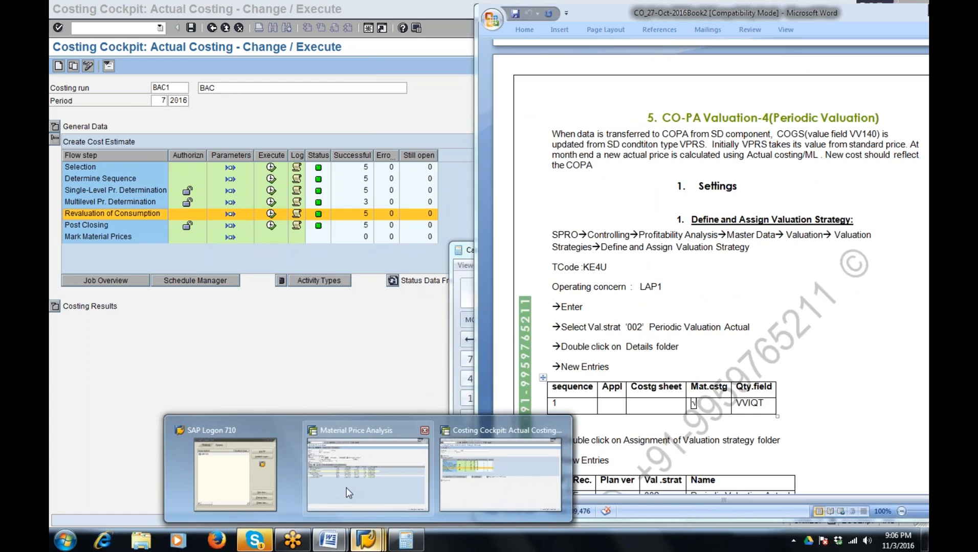
pyautogui.click(348, 493)
pyautogui.doubleClick(162, 272)
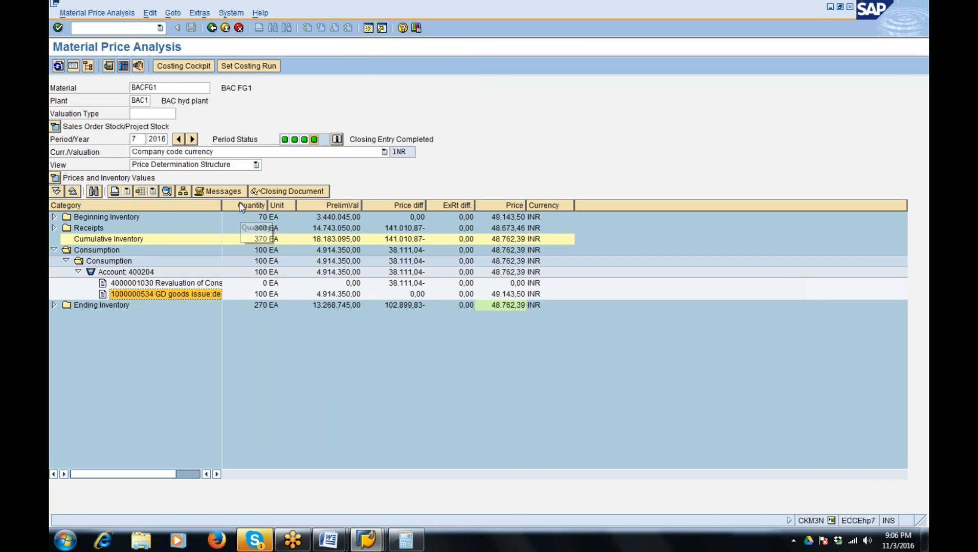
pyautogui.moveTo(295, 203); pyautogui.dragTo(321, 204)
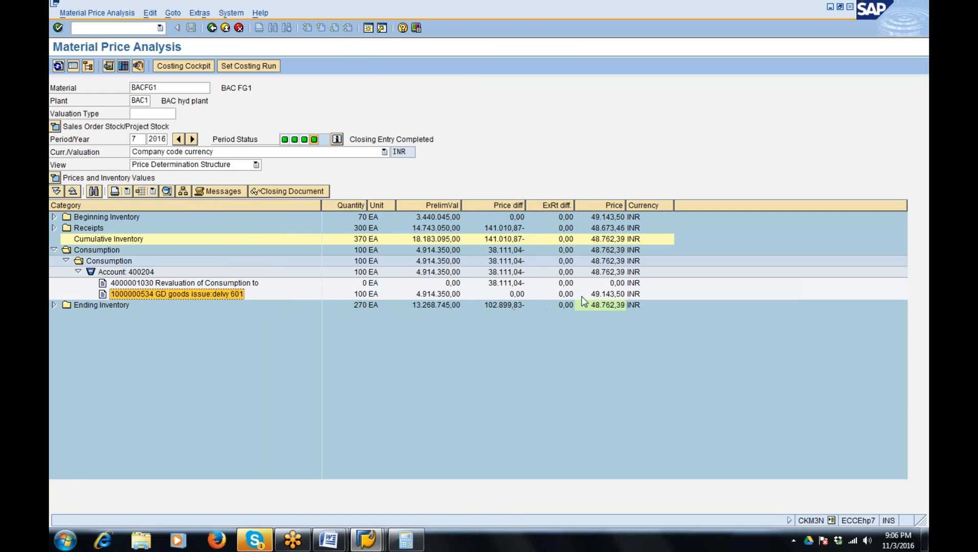
pyautogui.click(601, 295)
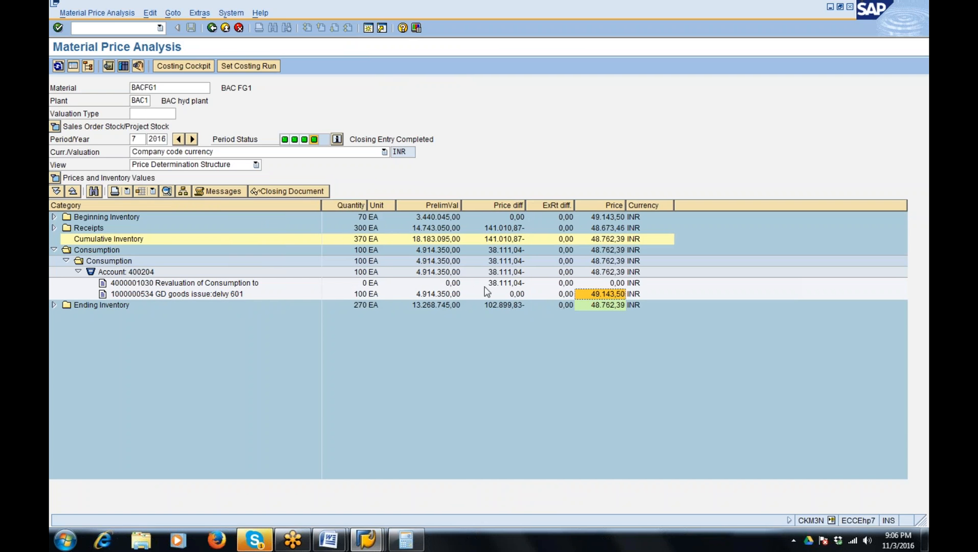
pyautogui.click(196, 284)
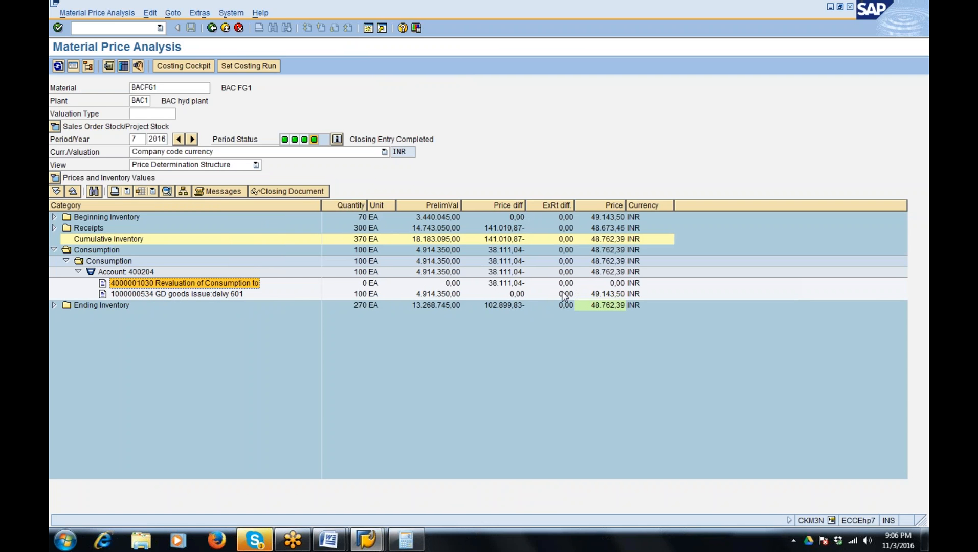
pyautogui.click(505, 283)
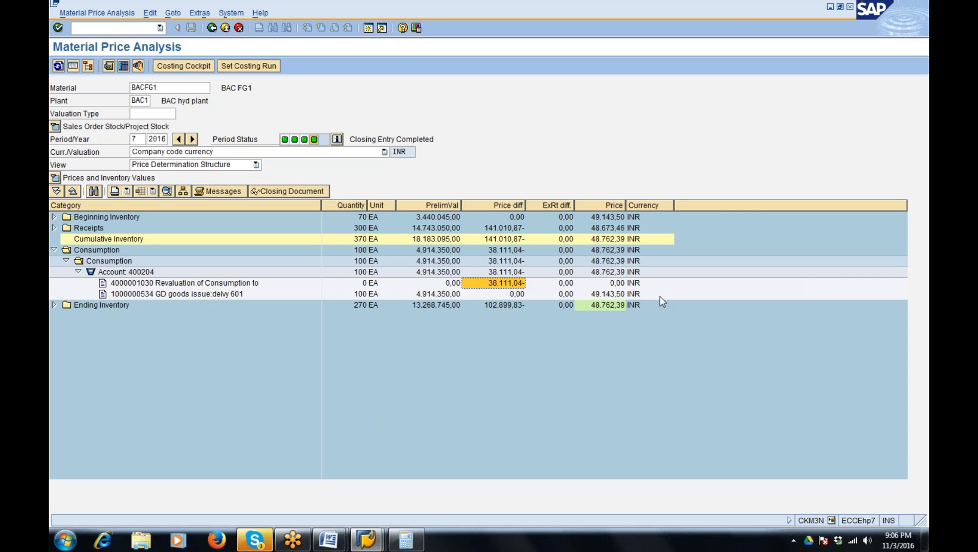
pyautogui.click(609, 294)
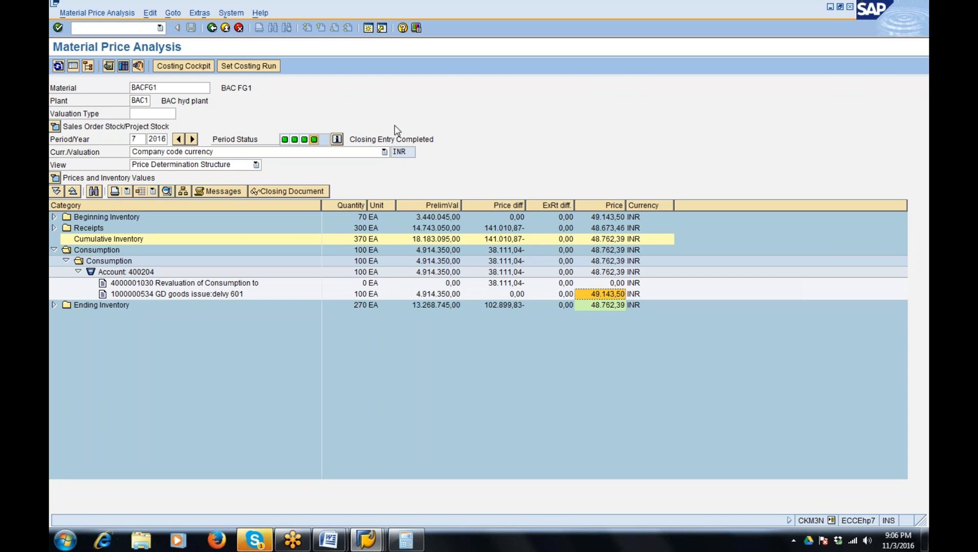
# Step: In a new session, run KE24 for costing-based operating concern BAC1 with currency type 10, read as posted, and apply a saved layout
pyautogui.click(368, 28)
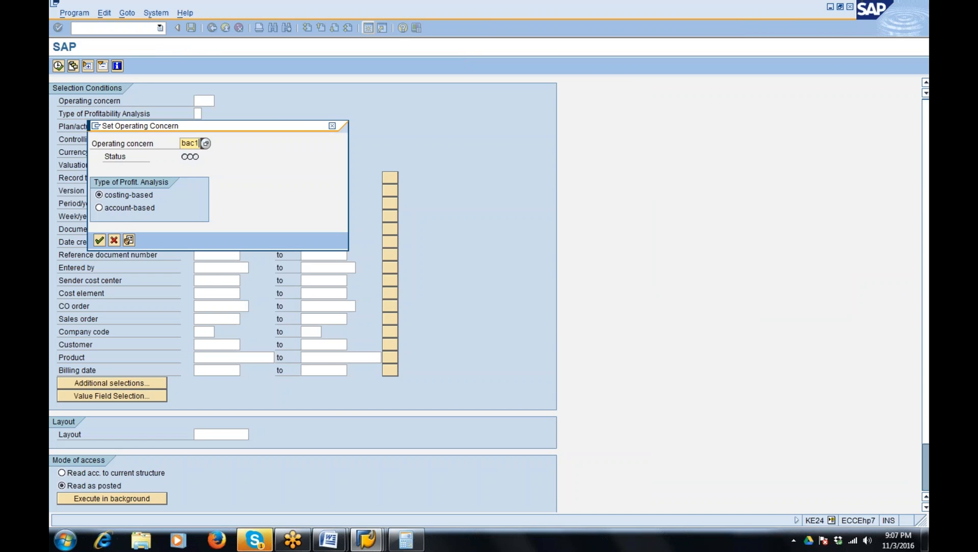
pyautogui.press('Return')
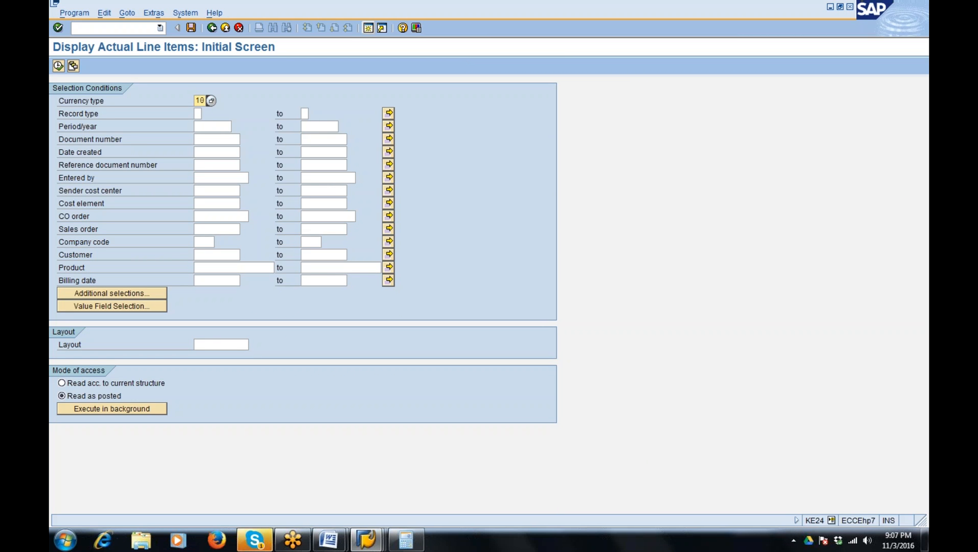
pyautogui.click(58, 66)
pyautogui.click(78, 369)
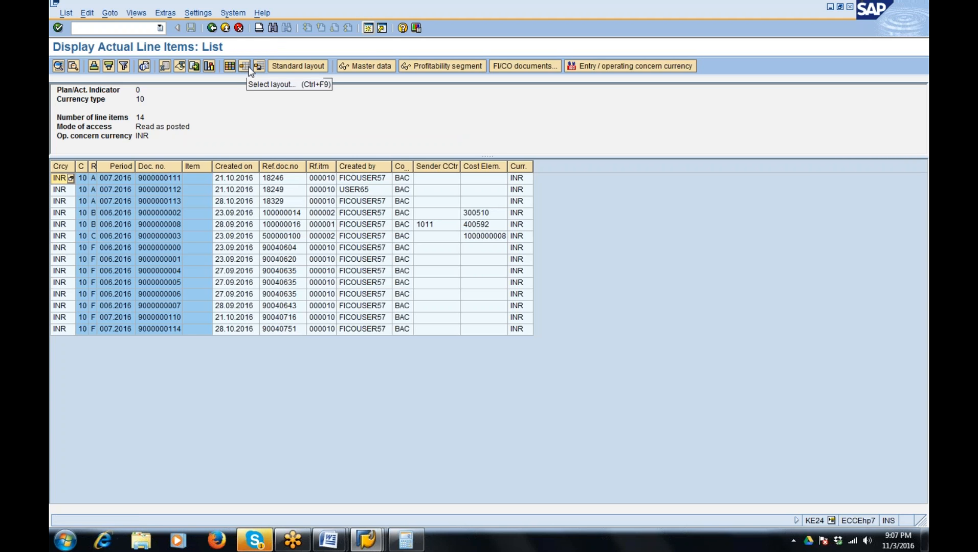
pyautogui.click(65, 144)
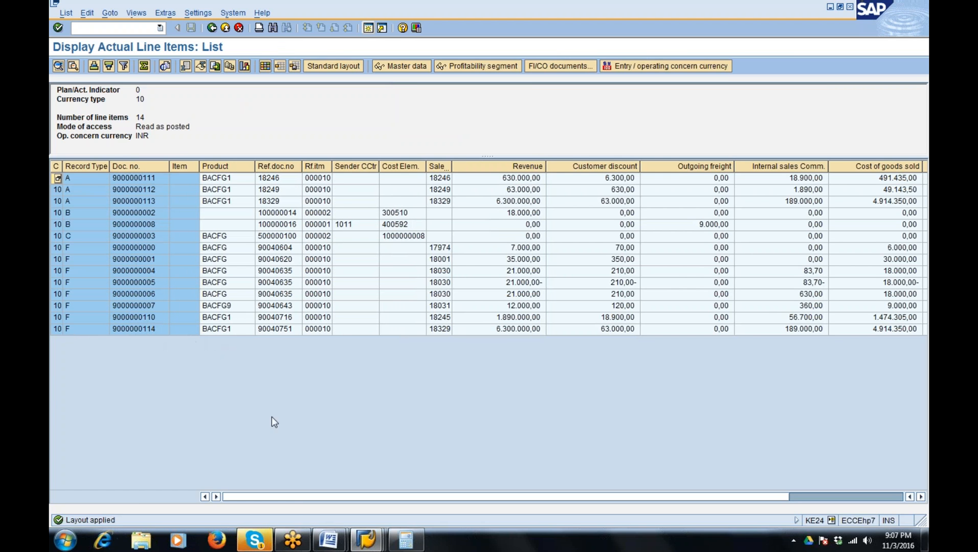
# Step: Return to Material Price Analysis and check the quantity of the goods issue delivery under Consumption
pyautogui.click(370, 545)
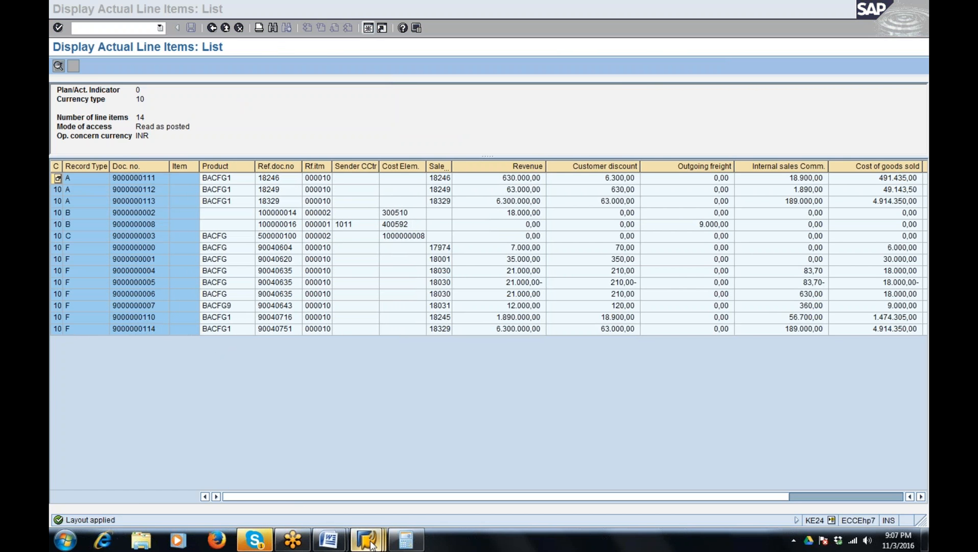
pyautogui.click(409, 488)
pyautogui.click(370, 543)
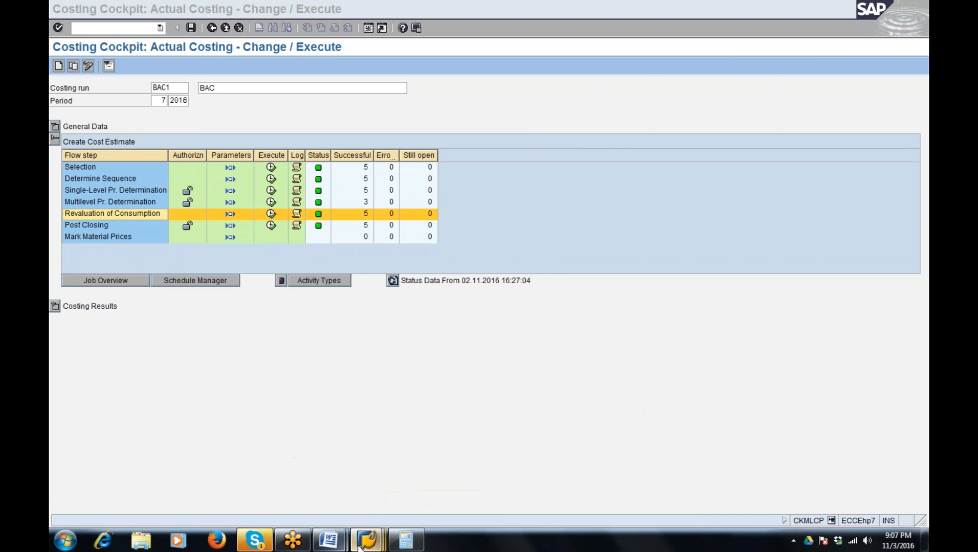
pyautogui.click(319, 494)
pyautogui.click(363, 295)
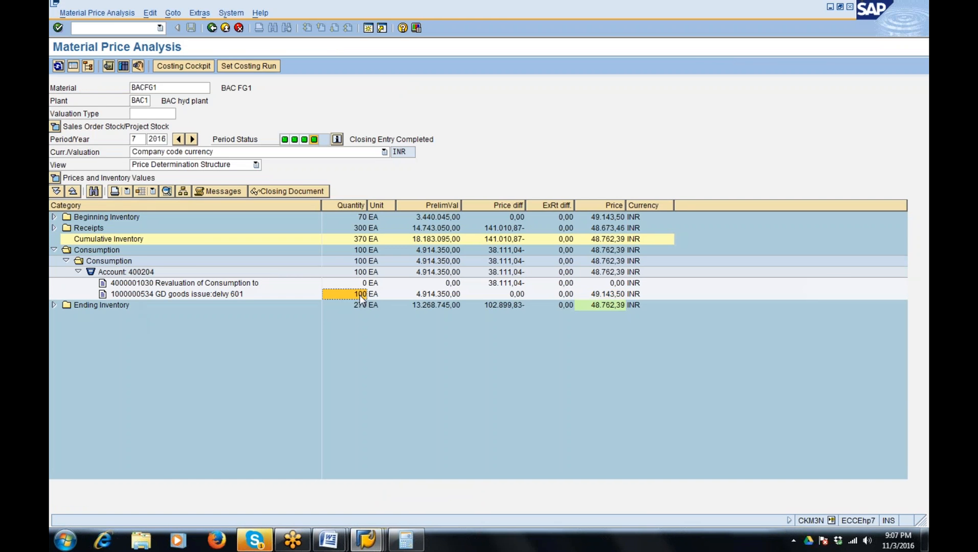
# Step: Back in the actual line items list, examine the last BACFG1 record's cost of goods sold and invoiced quantity
pyautogui.click(367, 544)
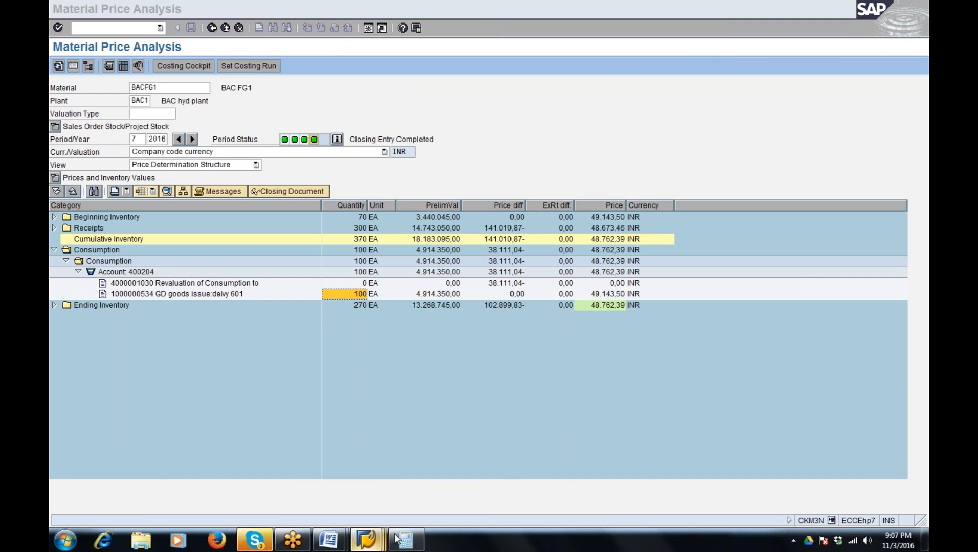
pyautogui.click(544, 486)
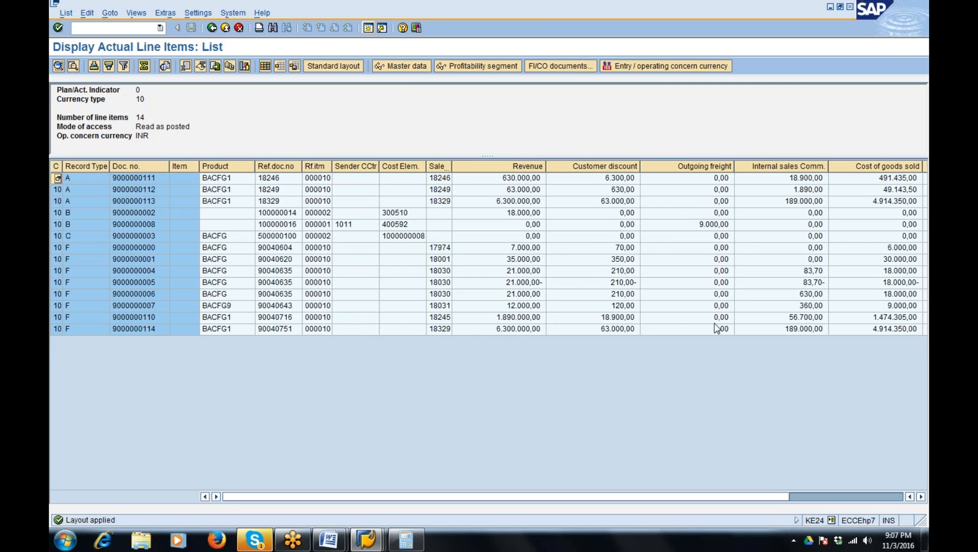
pyautogui.click(824, 331)
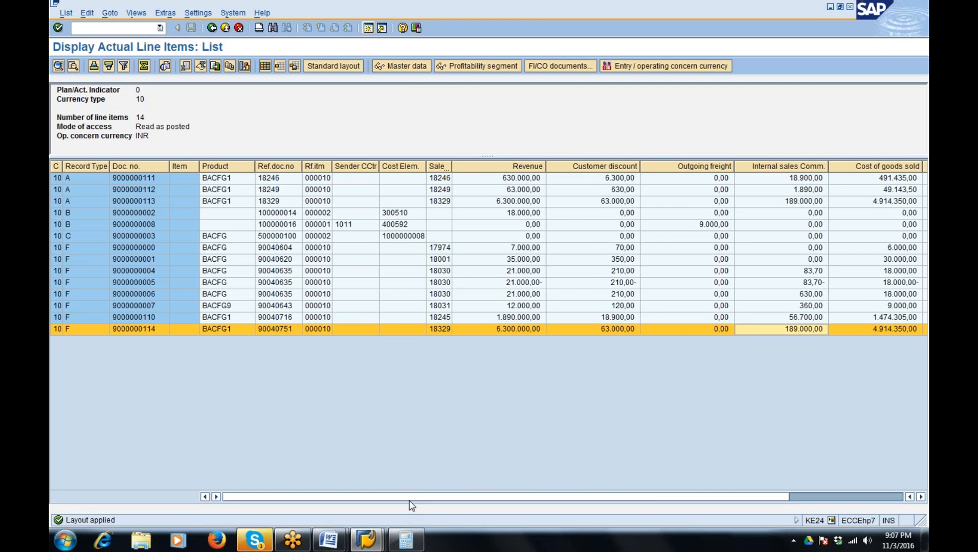
pyautogui.click(611, 498)
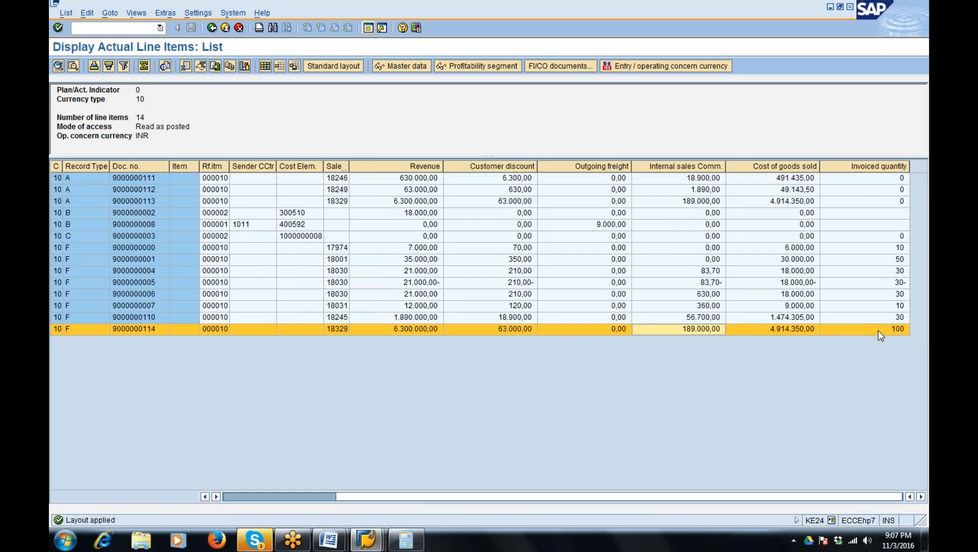
pyautogui.click(366, 542)
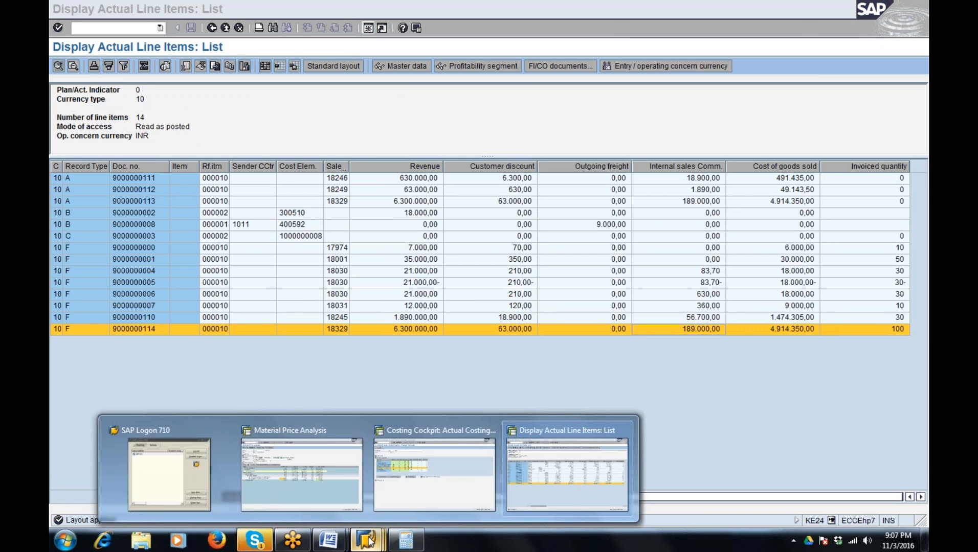
# Step: Place a smaller Material Price Analysis window over the line items list and compare the goods issue's preliminary valuation with the last record's cost of goods sold
pyautogui.click(266, 483)
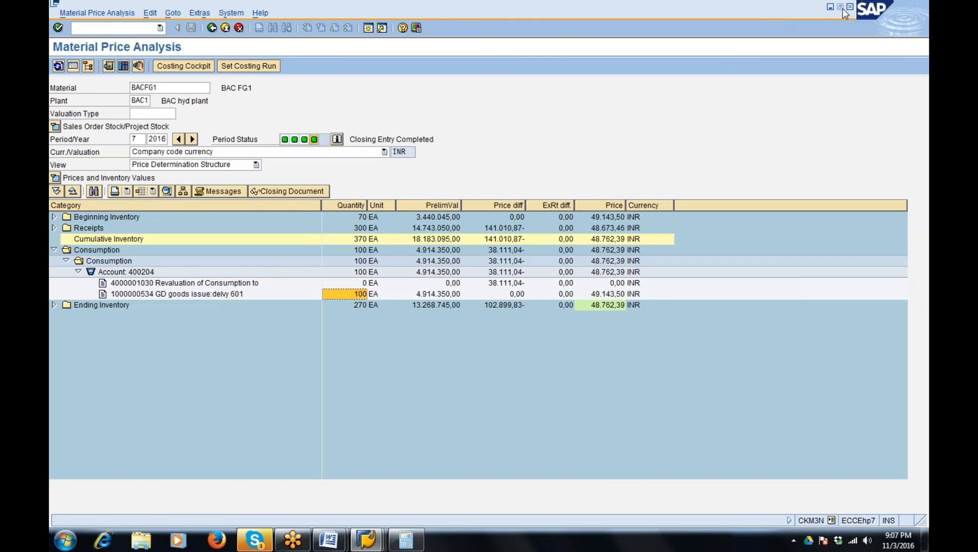
pyautogui.moveTo(564, 27); pyautogui.dragTo(327, 291)
pyautogui.moveTo(427, 280); pyautogui.dragTo(420, 151)
pyautogui.click(198, 218)
pyautogui.moveTo(444, 164); pyautogui.dragTo(370, 158)
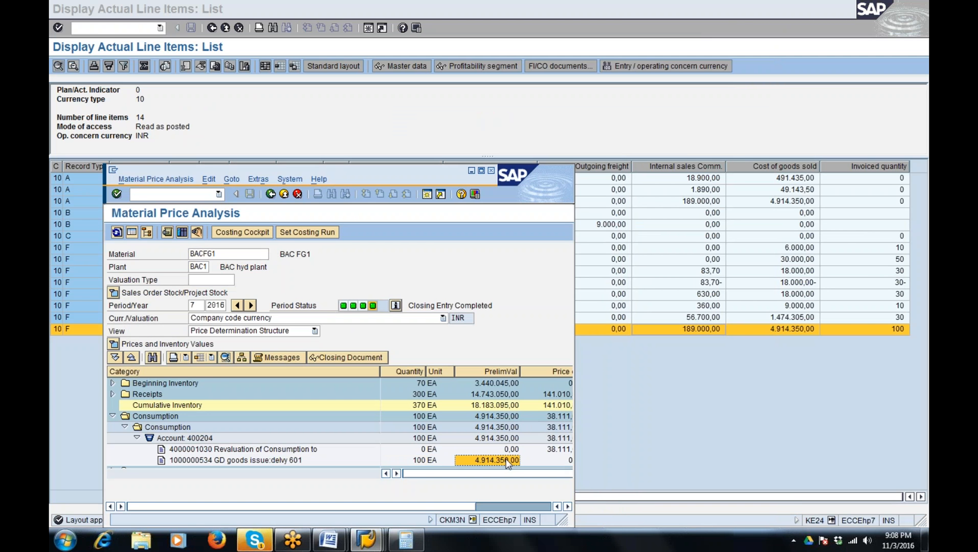
pyautogui.click(792, 330)
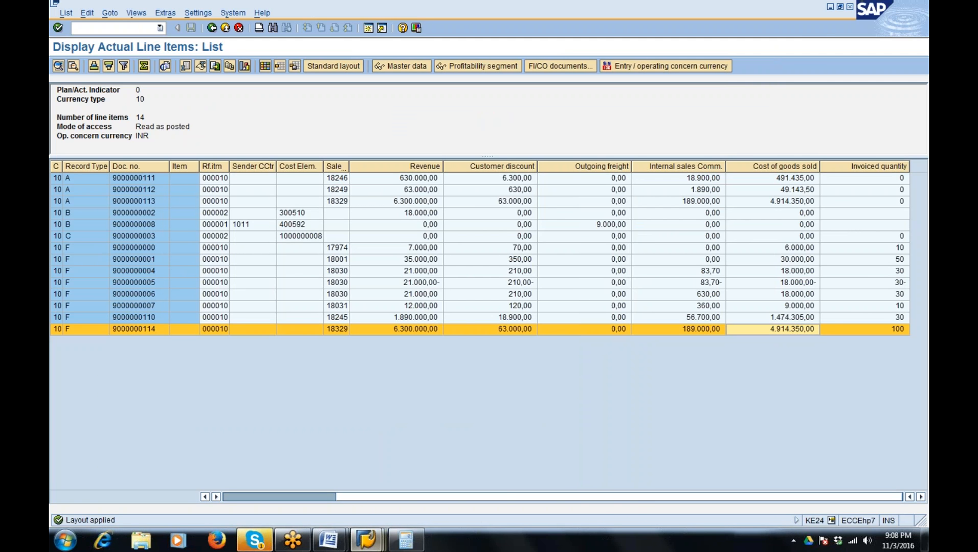
# Step: Return to Material Price Analysis, narrow the Category column and examine the price difference on the Revaluation of Consumption line
pyautogui.click(364, 541)
pyautogui.click(373, 541)
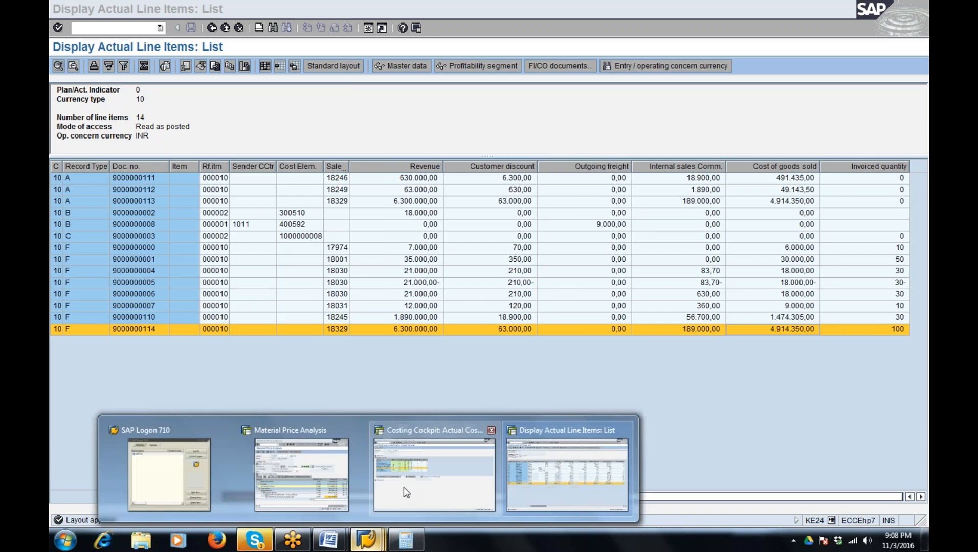
pyautogui.click(403, 487)
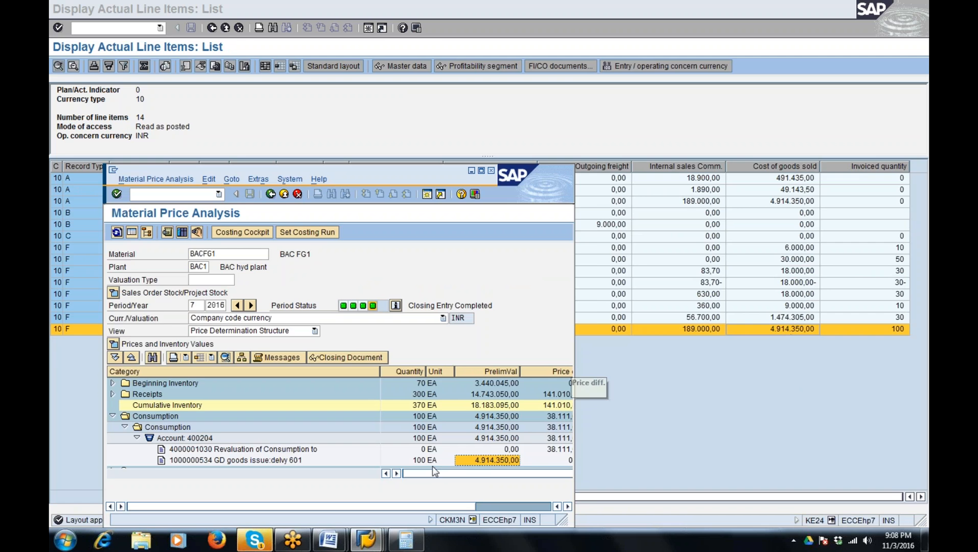
pyautogui.click(511, 450)
pyautogui.click(547, 450)
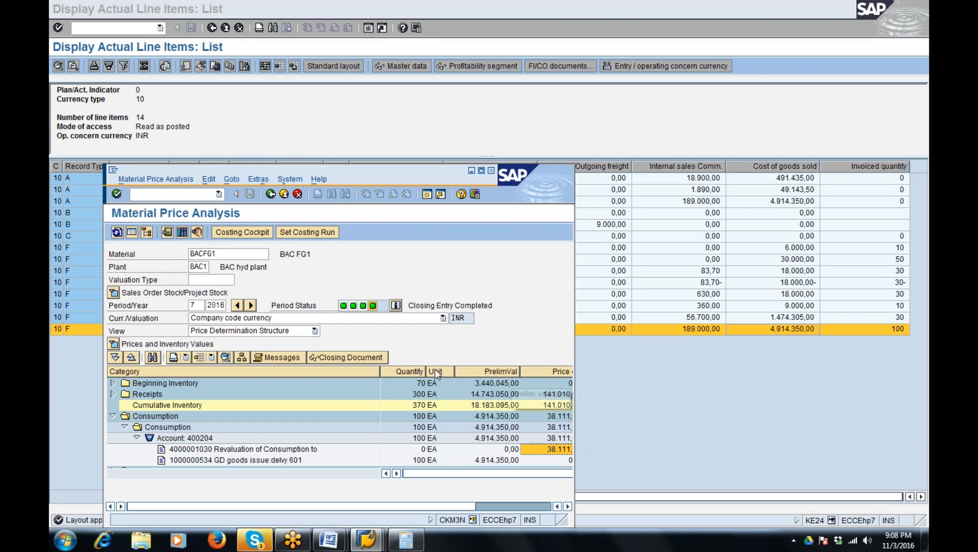
pyautogui.moveTo(379, 372); pyautogui.dragTo(323, 399)
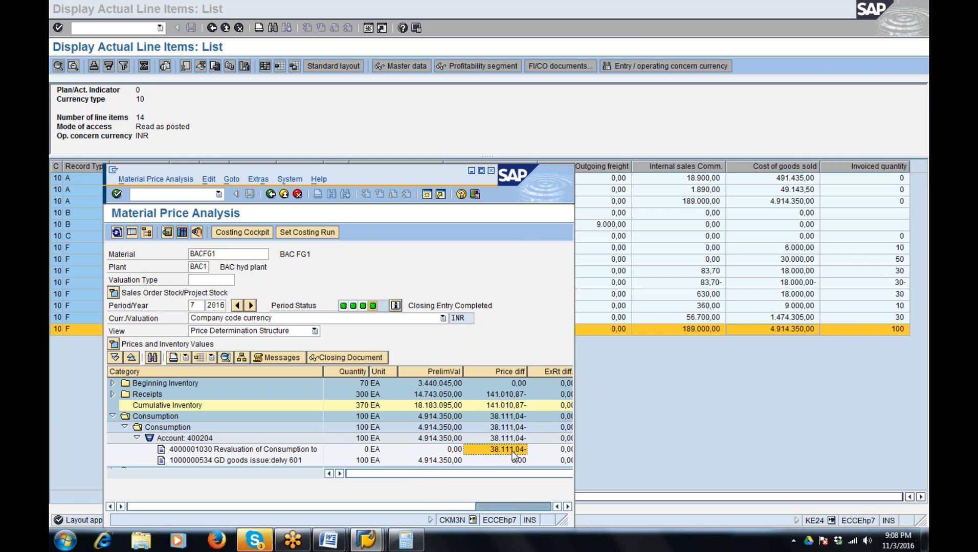
# Step: Minimize Material Price Analysis and arrange the Word document CO_27-Oct-2016Book2 side by side with an SAP session
pyautogui.click(472, 172)
pyautogui.moveTo(339, 543)
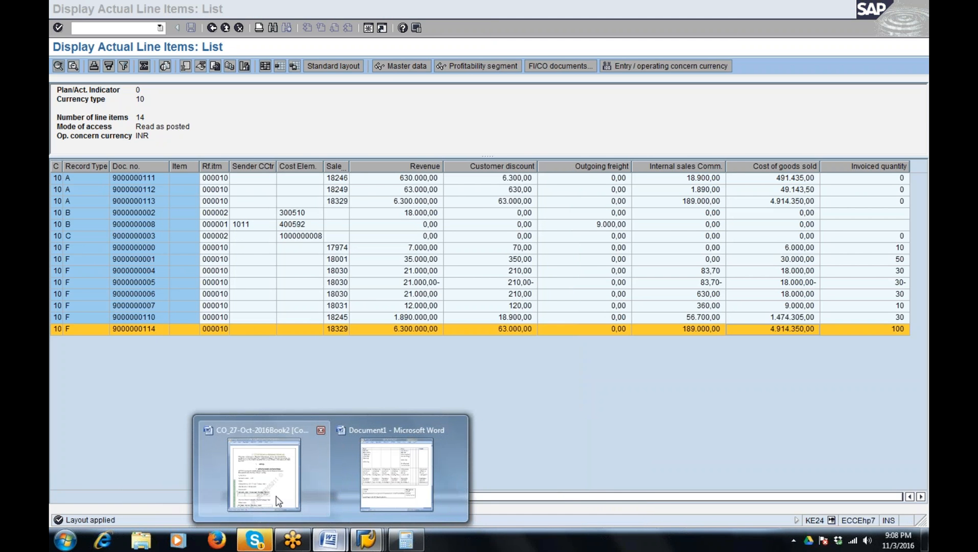
pyautogui.click(278, 501)
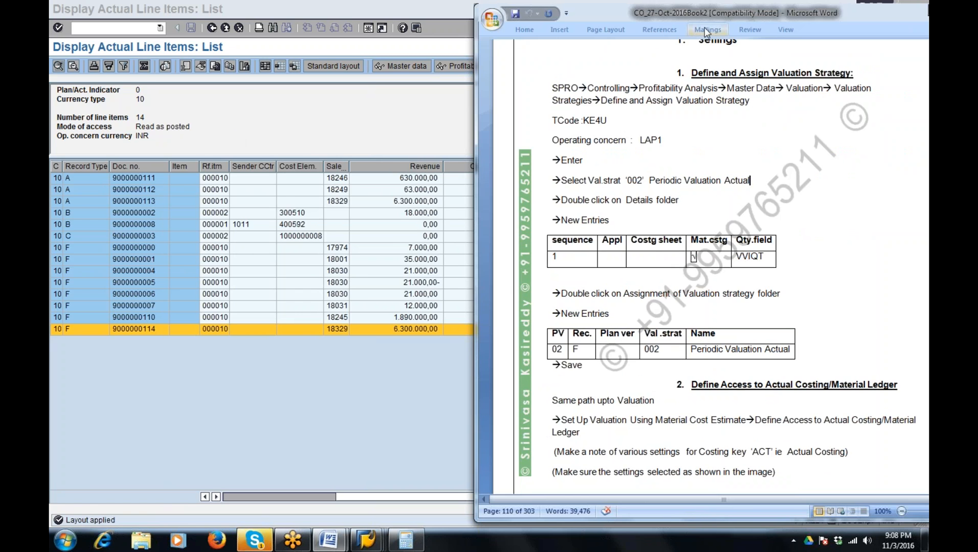
pyautogui.moveTo(748, 15); pyautogui.dragTo(788, 10)
pyautogui.click(467, 36)
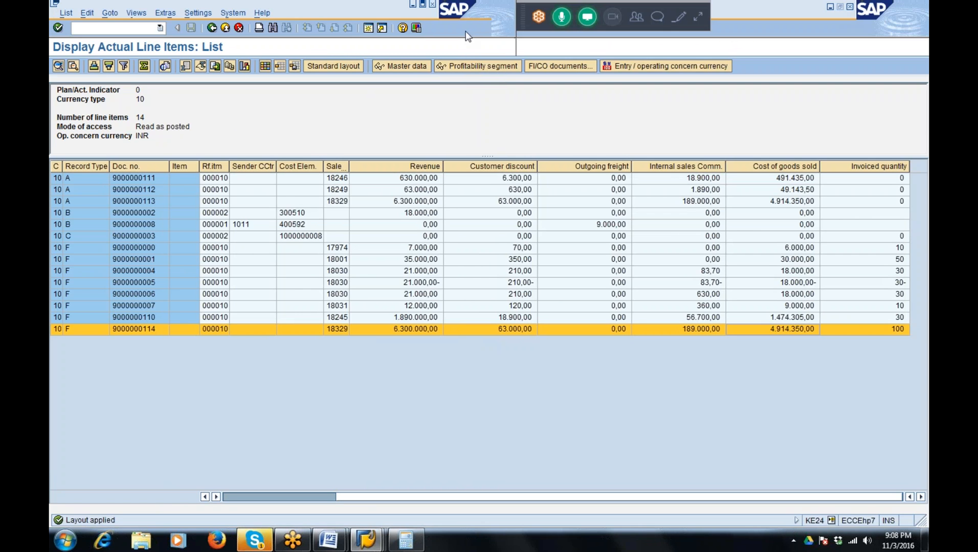
pyautogui.moveTo(465, 31); pyautogui.dragTo(208, 16)
# Step: Run transaction SPRO in the SAP session and display the SAP Reference IMG
pyautogui.click(120, 38)
pyautogui.write('/nspro')
pyautogui.press('Return')
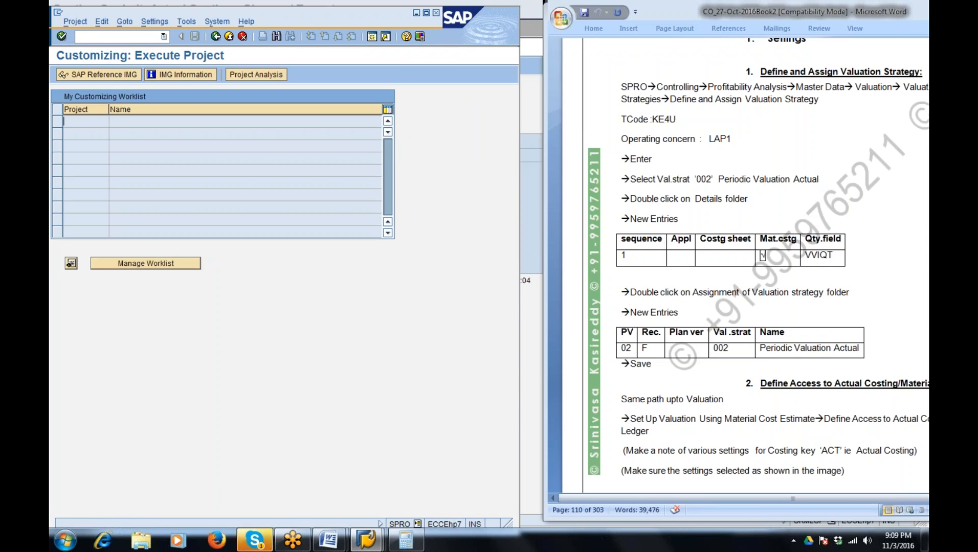
pyautogui.press('F5')
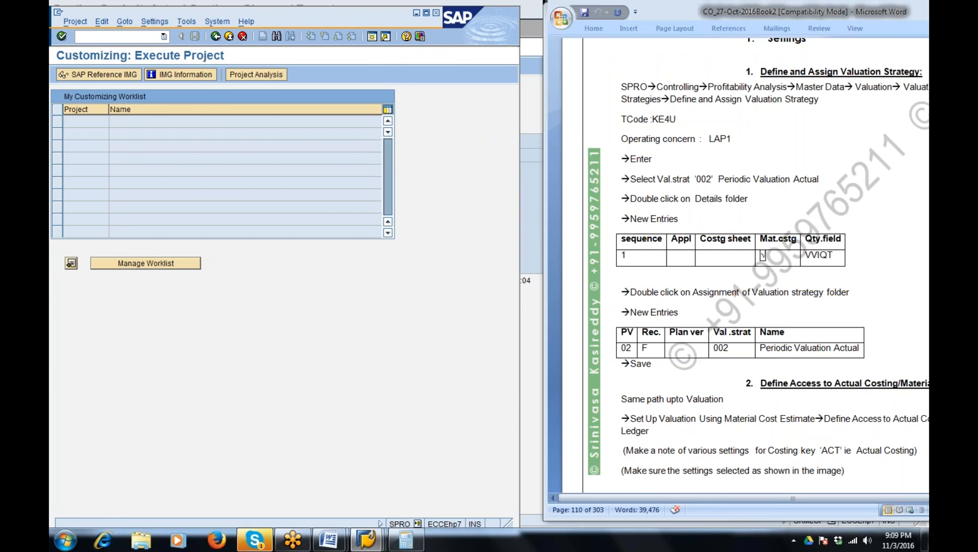
# Step: Expand Controlling in the implementation guide, including its Profitability Analysis node
pyautogui.press('Down')
pyautogui.press('Down')
pyautogui.press('Down')
pyautogui.press('Down')
pyautogui.press('Down')
pyautogui.press('Down')
pyautogui.press('Down')
pyautogui.press('Down')
pyautogui.press('Down')
pyautogui.press('Down')
pyautogui.press('Down')
pyautogui.press('Down')
pyautogui.press('Down')
pyautogui.press('Down')
pyautogui.press('Down')
pyautogui.press('Down')
pyautogui.press('Down')
pyautogui.press('Down')
pyautogui.press('Down')
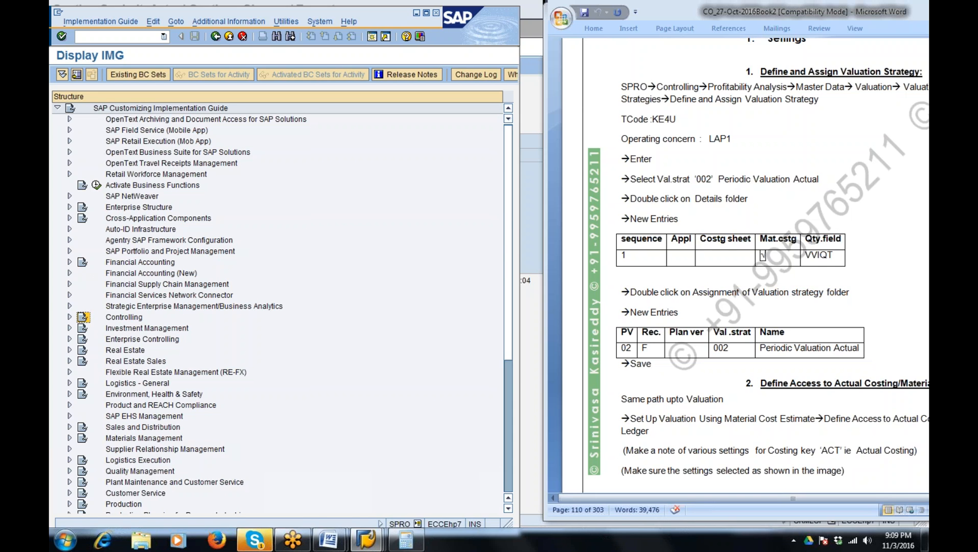
pyautogui.press('Right')
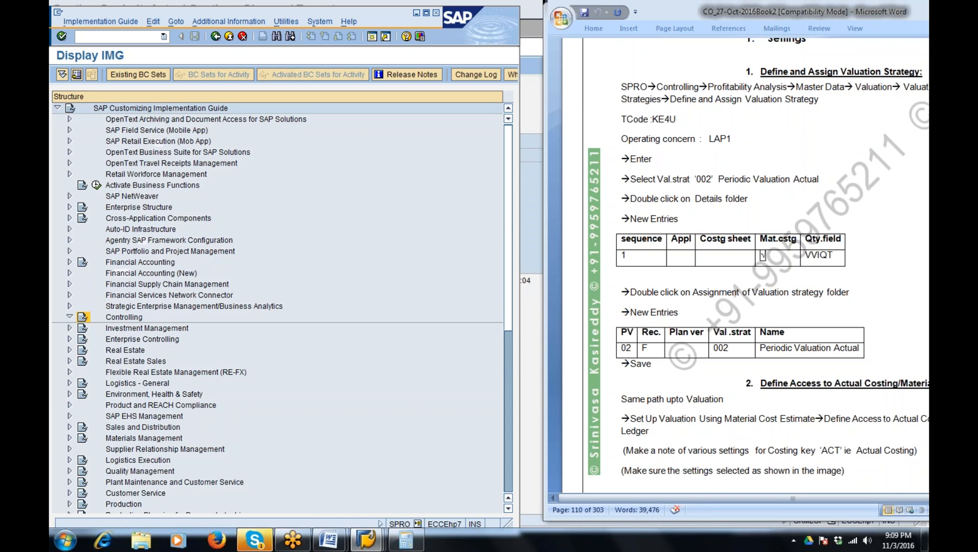
pyautogui.press('Down')
pyautogui.press('Down')
pyautogui.press('Down')
pyautogui.press('Down')
pyautogui.press('Down')
pyautogui.press('Down')
pyautogui.press('Down')
pyautogui.press('Right')
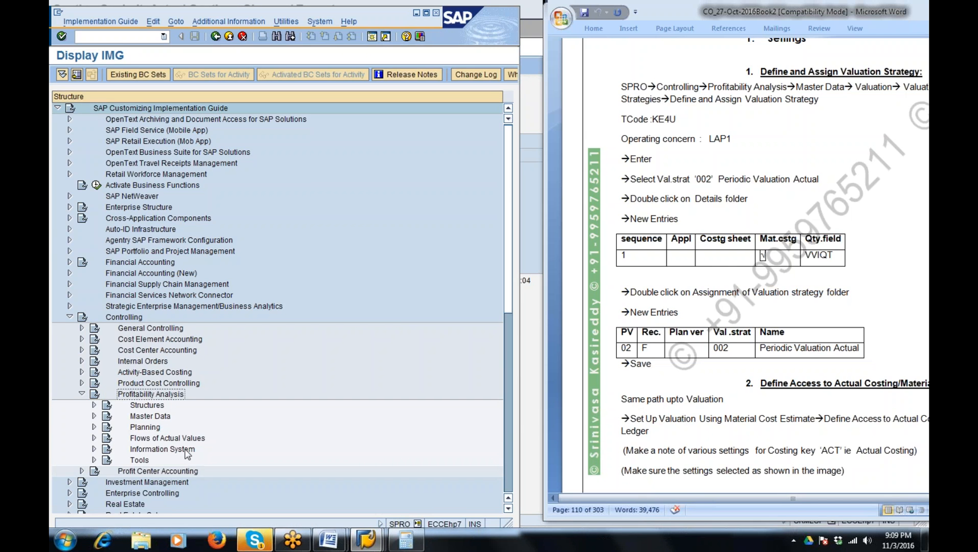
# Step: Under Profitability Analysis, expand Master Data, Valuation and Valuation Strategies
pyautogui.click(148, 407)
pyautogui.doubleClick(147, 407)
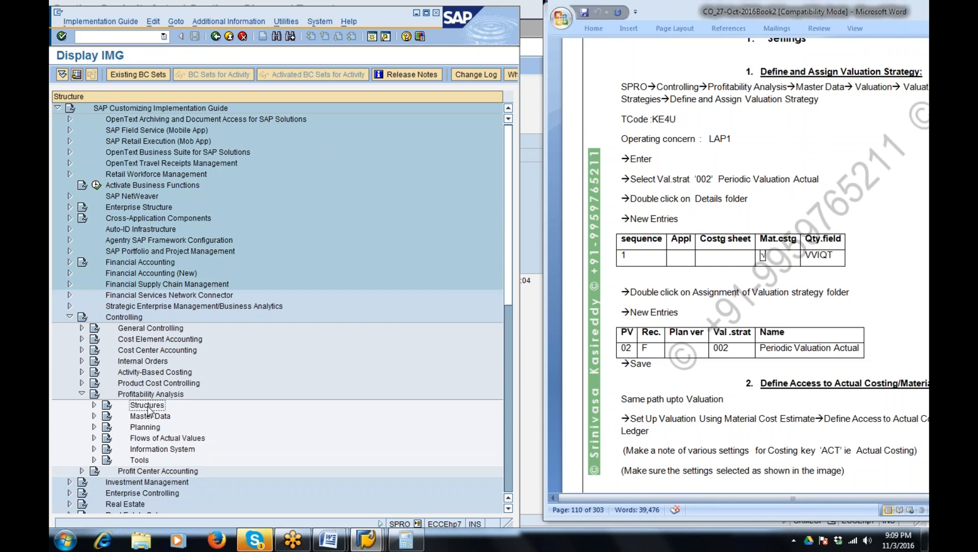
pyautogui.doubleClick(148, 408)
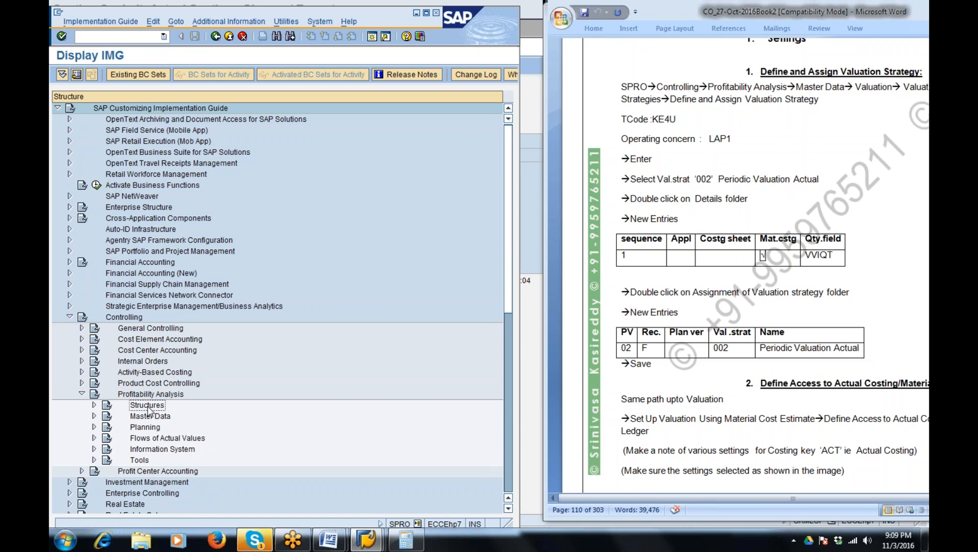
pyautogui.press('Down')
pyautogui.press('Down')
pyautogui.press('Up')
pyautogui.press('Up')
pyautogui.press('Down')
pyautogui.press('Right')
pyautogui.press('Down')
pyautogui.press('Down')
pyautogui.press('Down')
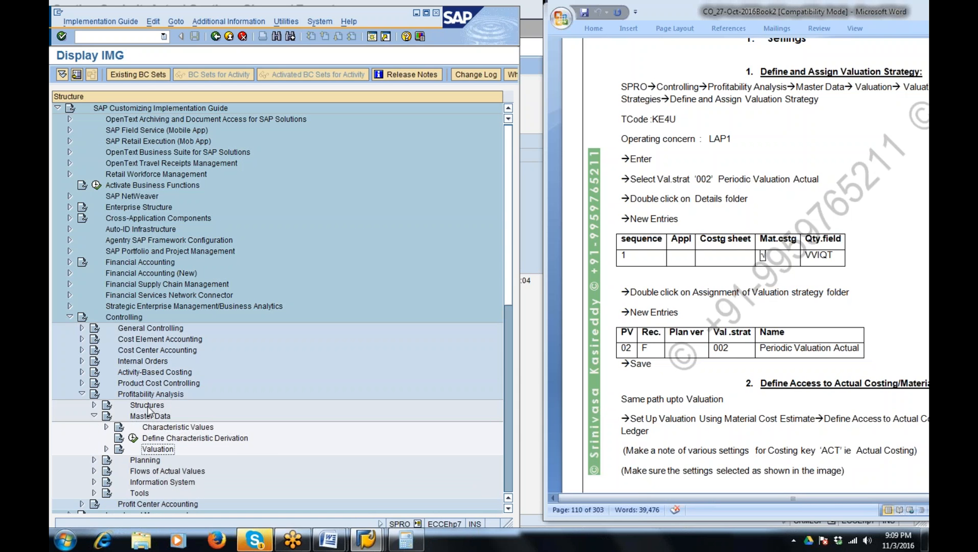
pyautogui.press('Right')
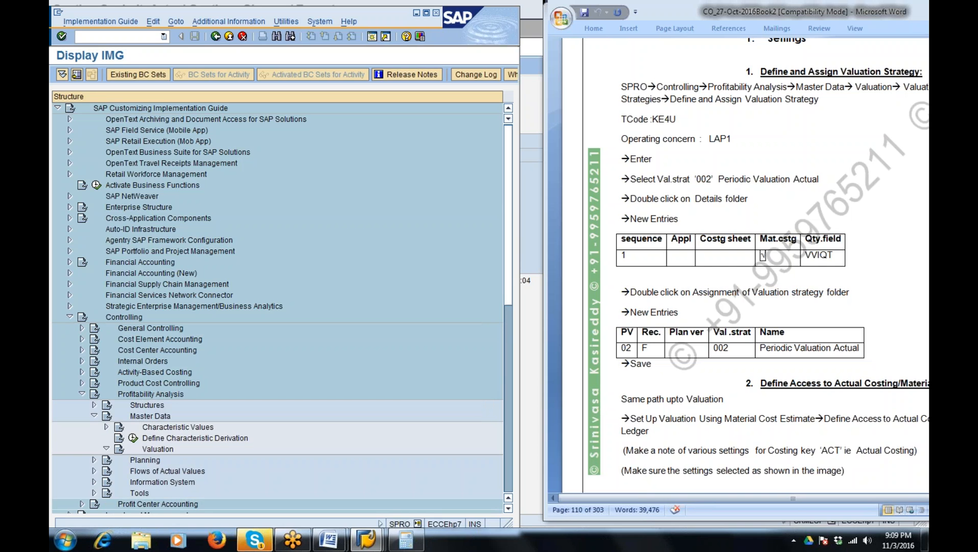
pyautogui.press('Down')
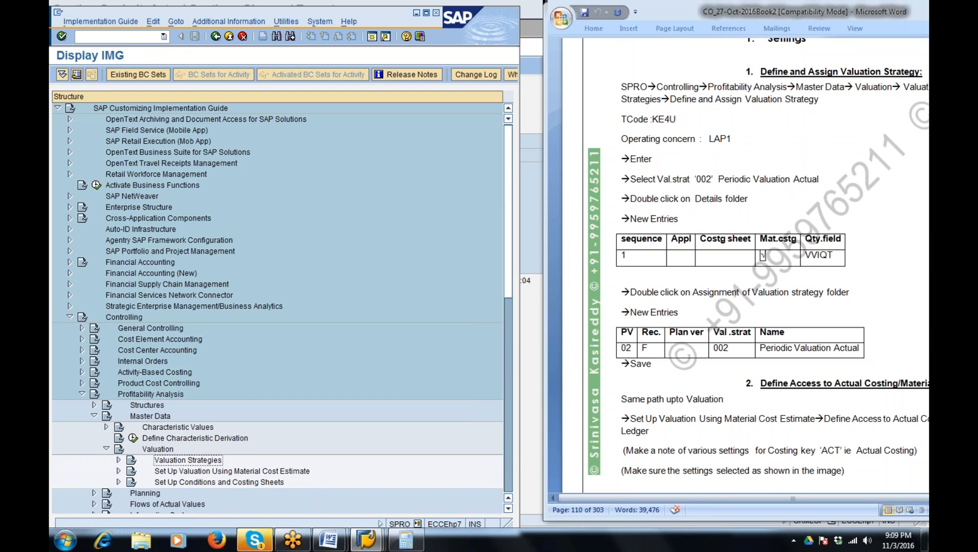
pyautogui.press('Right')
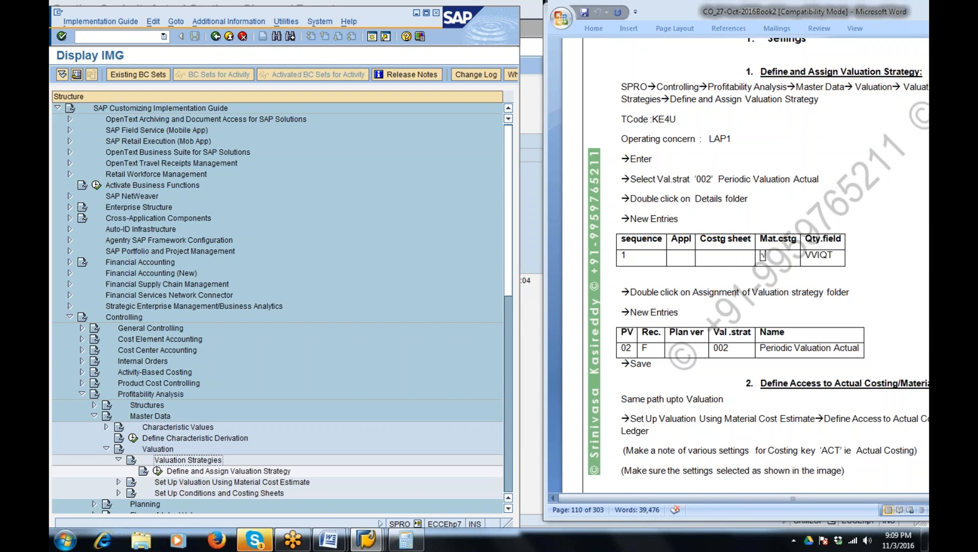
# Step: Execute Define and Assign Valuation Strategy and open the details of strategy 002, Periodic Valuation Actual
pyautogui.click(226, 474)
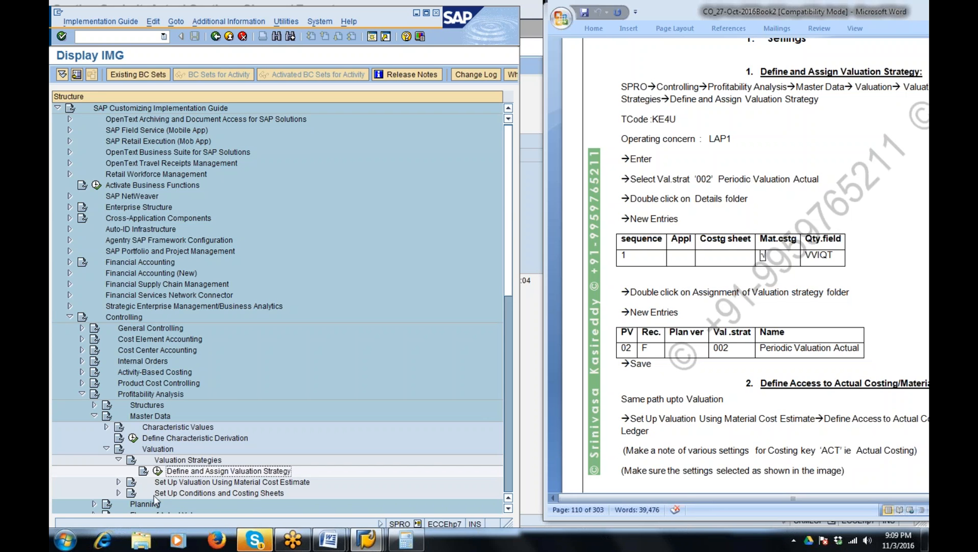
pyautogui.click(159, 475)
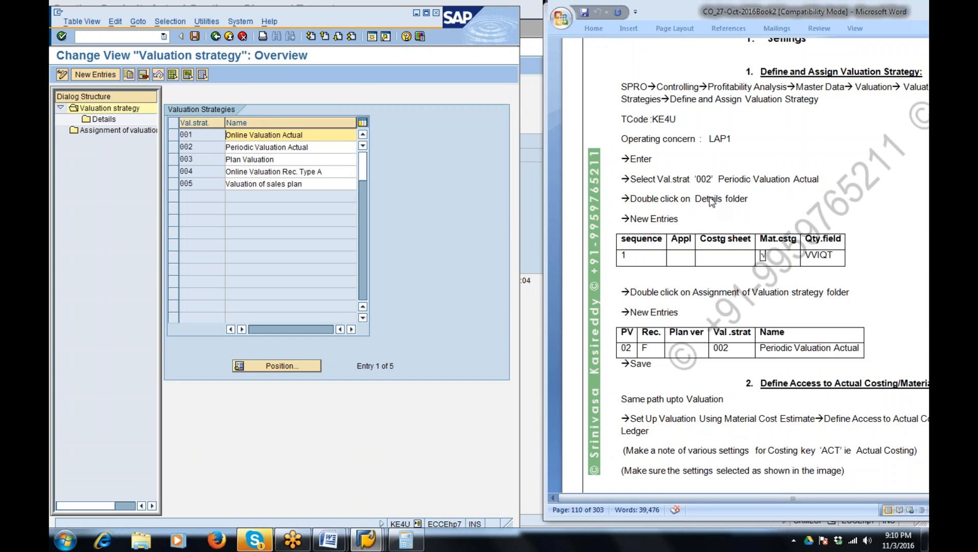
pyautogui.click(177, 148)
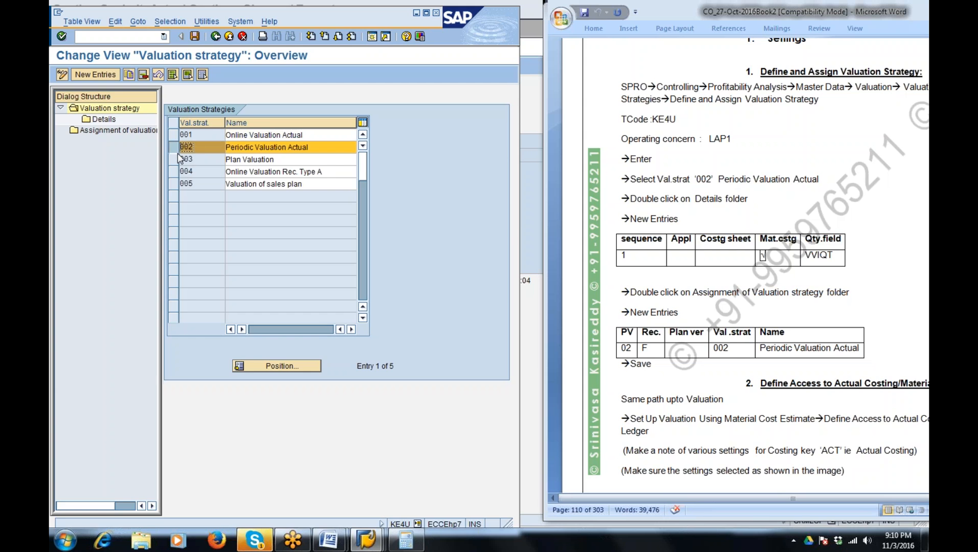
pyautogui.doubleClick(102, 120)
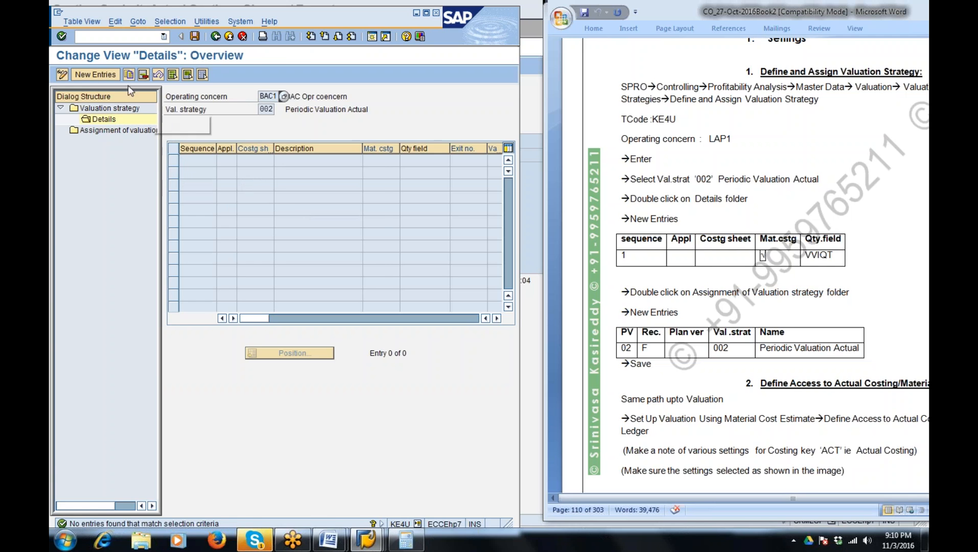
# Step: Add a details entry to strategy 002 with sequence 1, material costing selected and quantity field VVIQT
pyautogui.click(95, 75)
pyautogui.write('1')
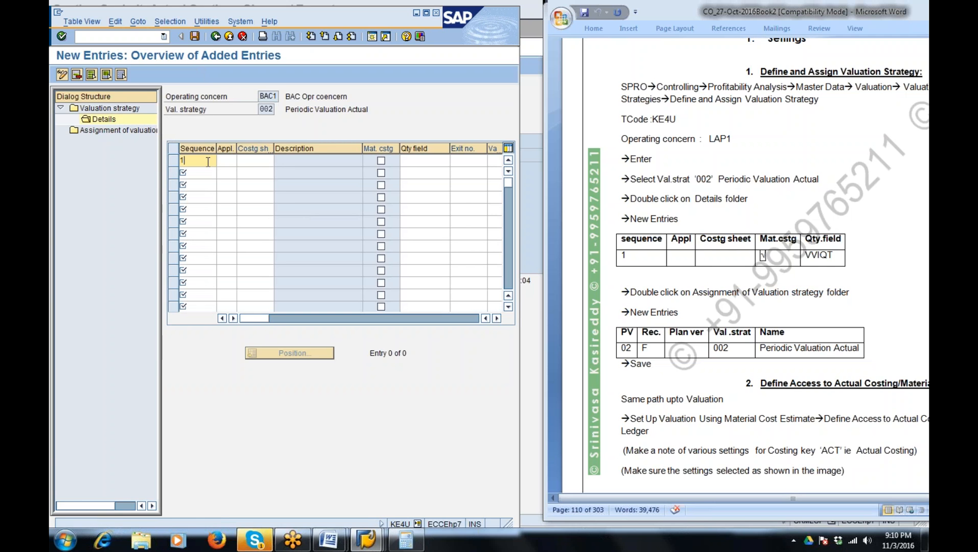
pyautogui.click(381, 161)
pyautogui.click(424, 160)
pyautogui.write('v')
pyautogui.click(458, 183)
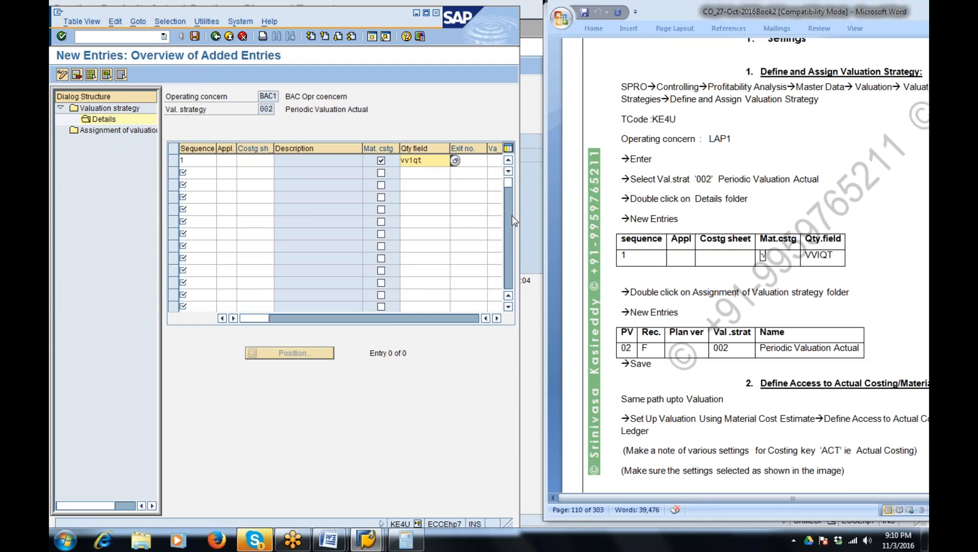
# Step: In the assignment of valuation strategies, add an entry for point of valuation 02, record type F and valuation strategy 002
pyautogui.click(116, 134)
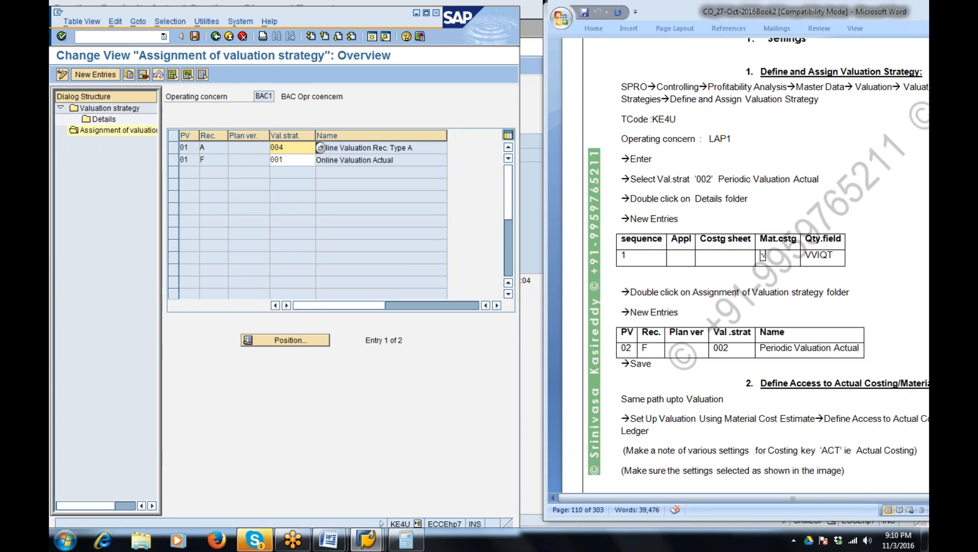
pyautogui.click(364, 161)
pyautogui.click(362, 148)
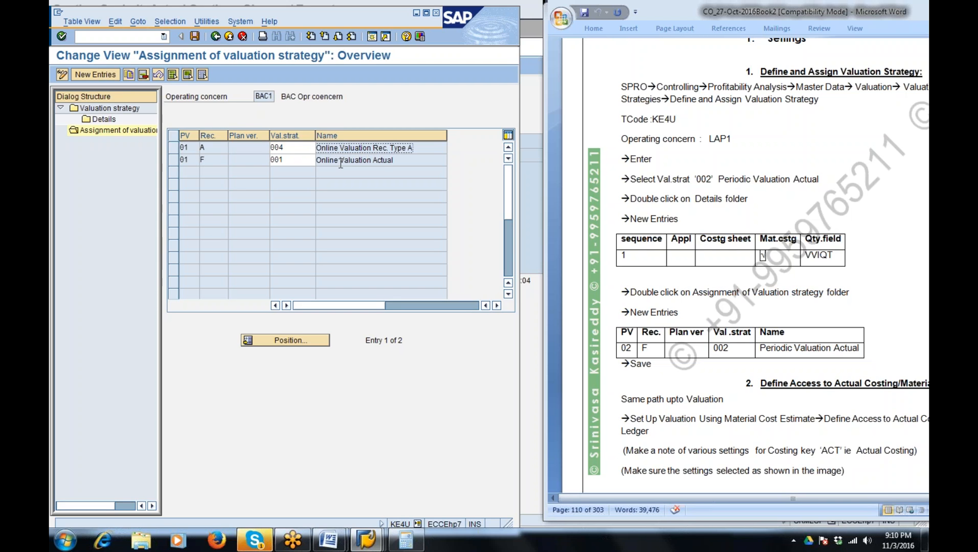
pyautogui.click(107, 76)
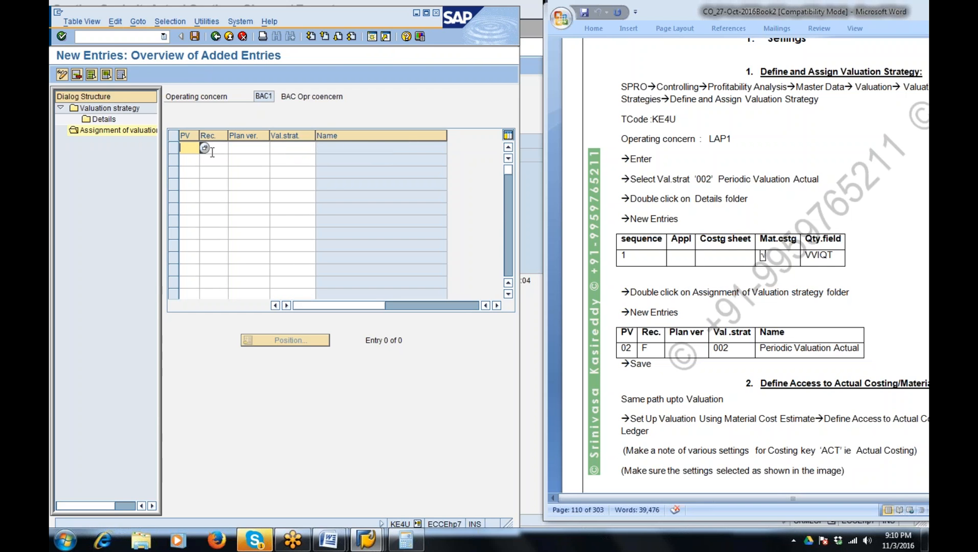
pyautogui.click(205, 147)
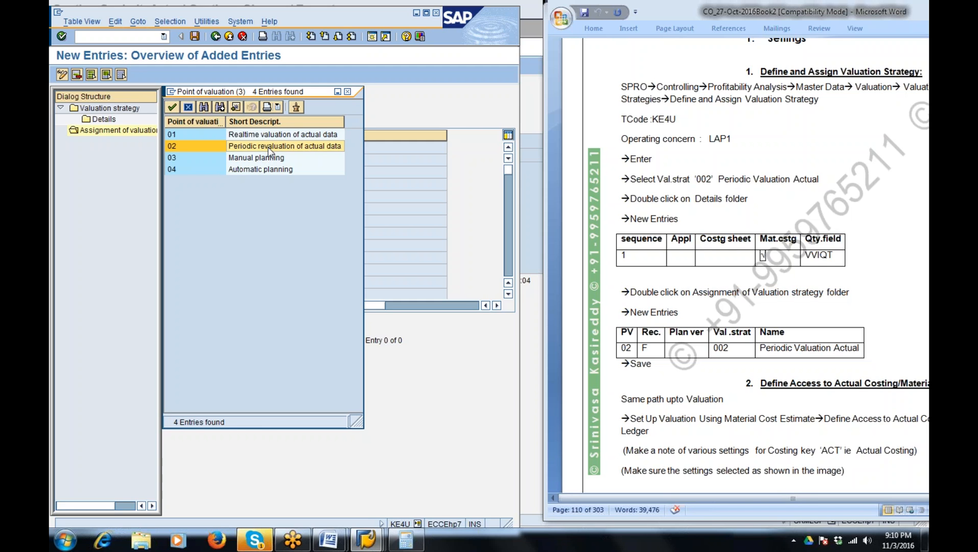
pyautogui.doubleClick(269, 149)
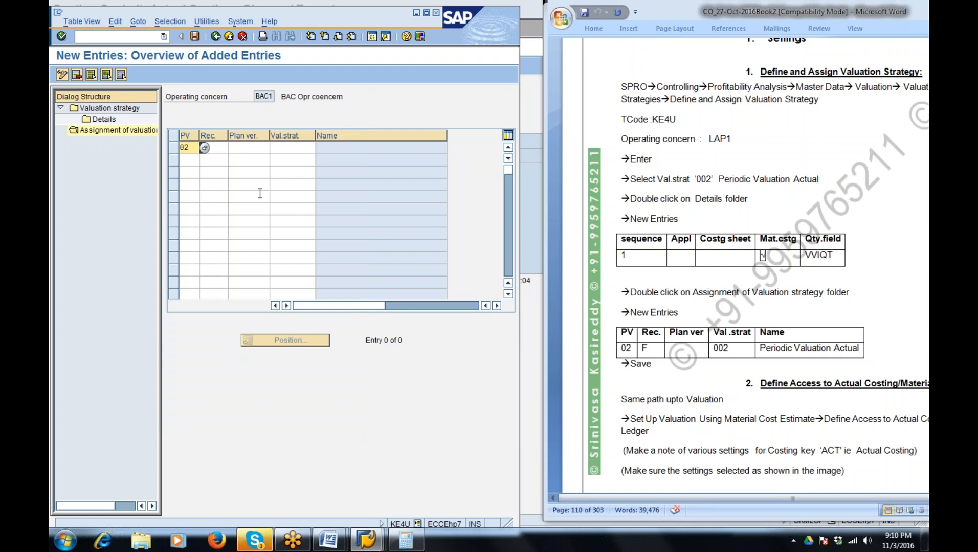
pyautogui.click(219, 147)
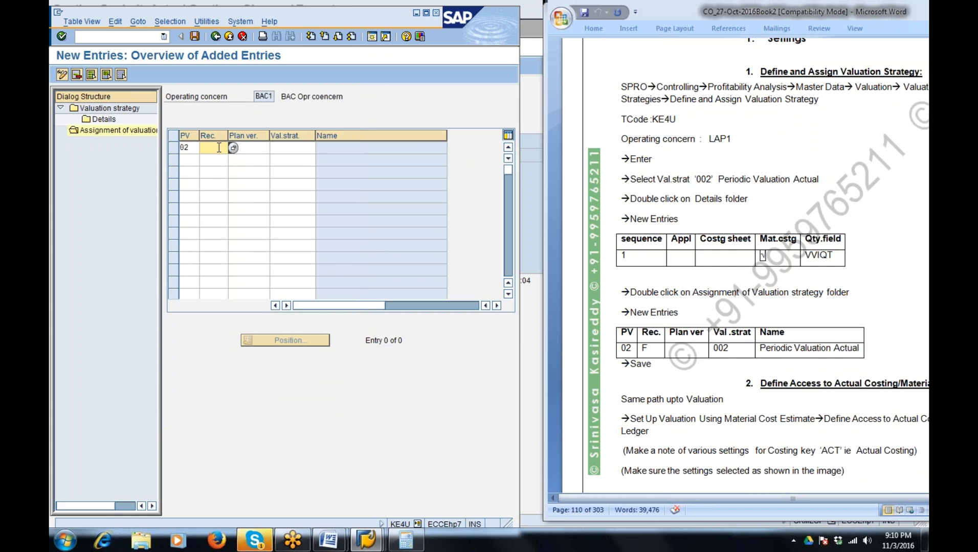
pyautogui.click(281, 149)
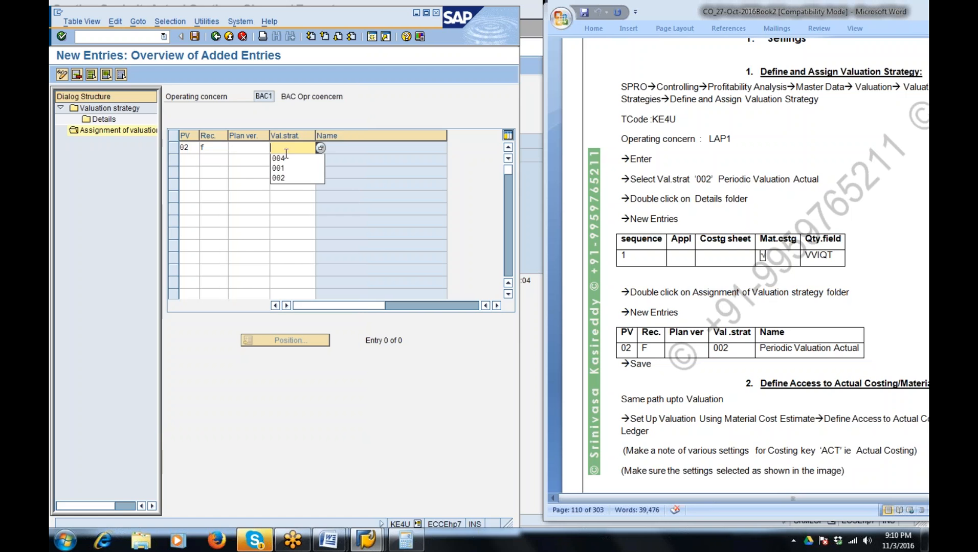
pyautogui.click(281, 180)
pyautogui.press('Return')
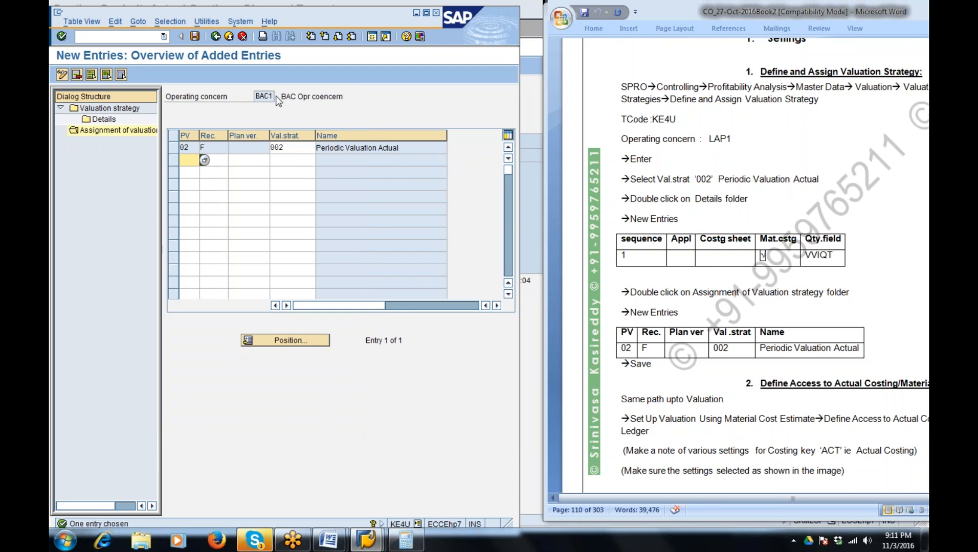
# Step: Save the valuation strategy settings in a new customizing request with the short description "COPA valaution"
pyautogui.click(194, 36)
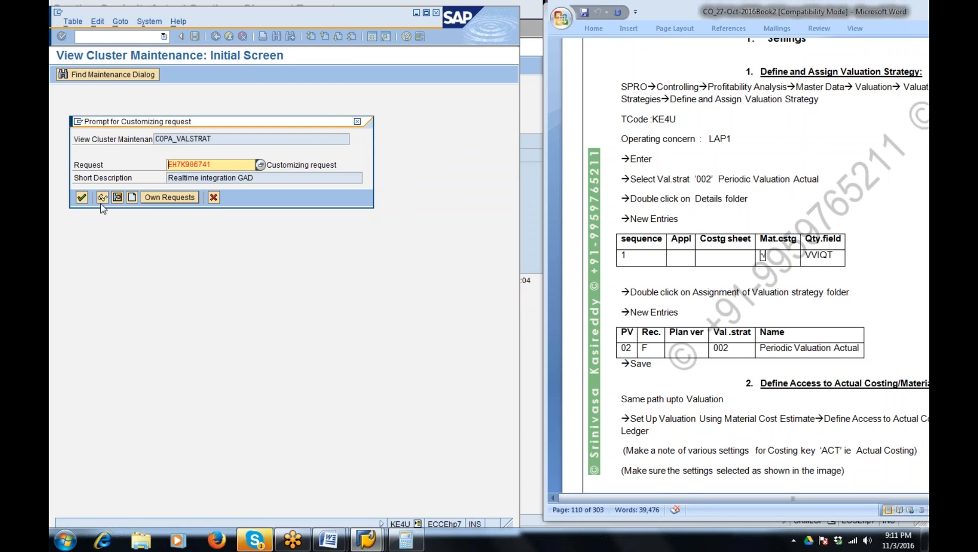
pyautogui.click(132, 197)
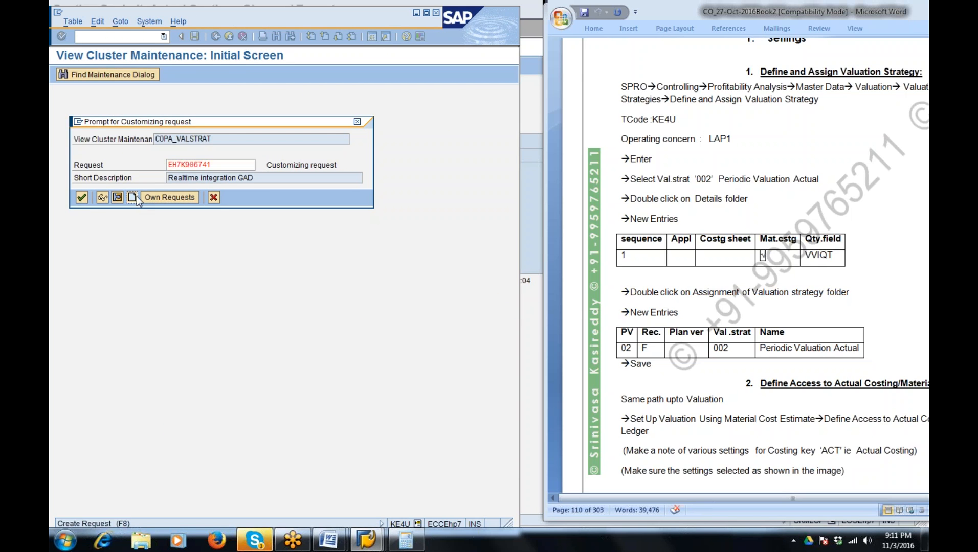
pyautogui.write('COPA valaution')
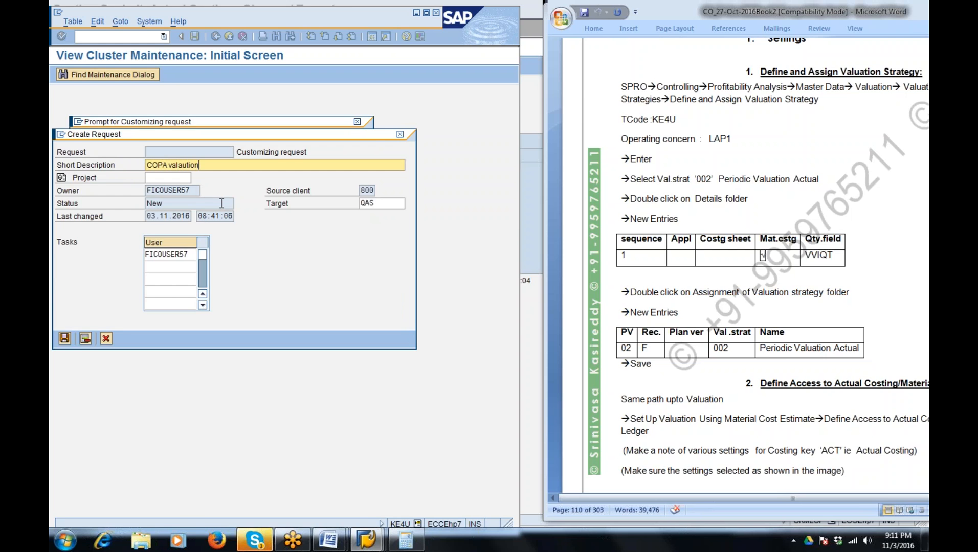
pyautogui.press('Return')
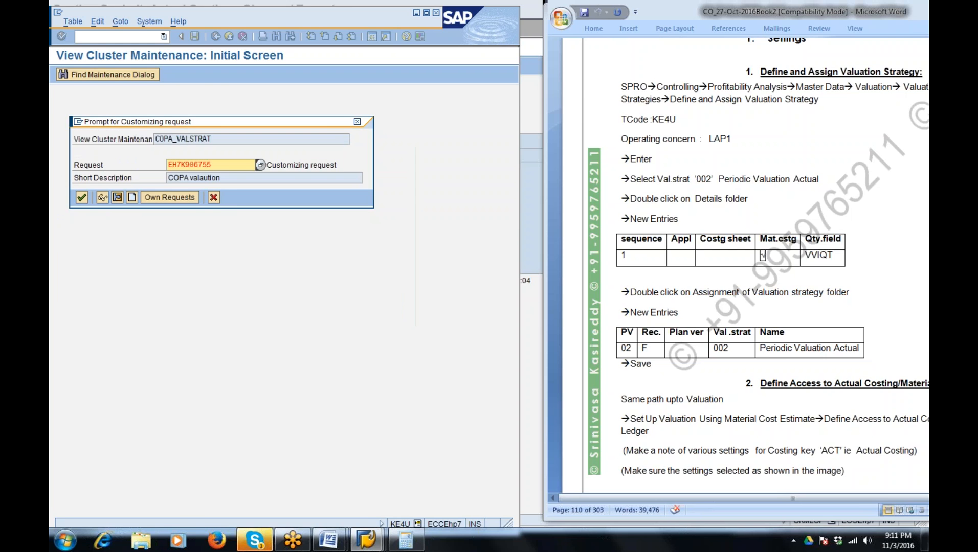
pyautogui.click(118, 198)
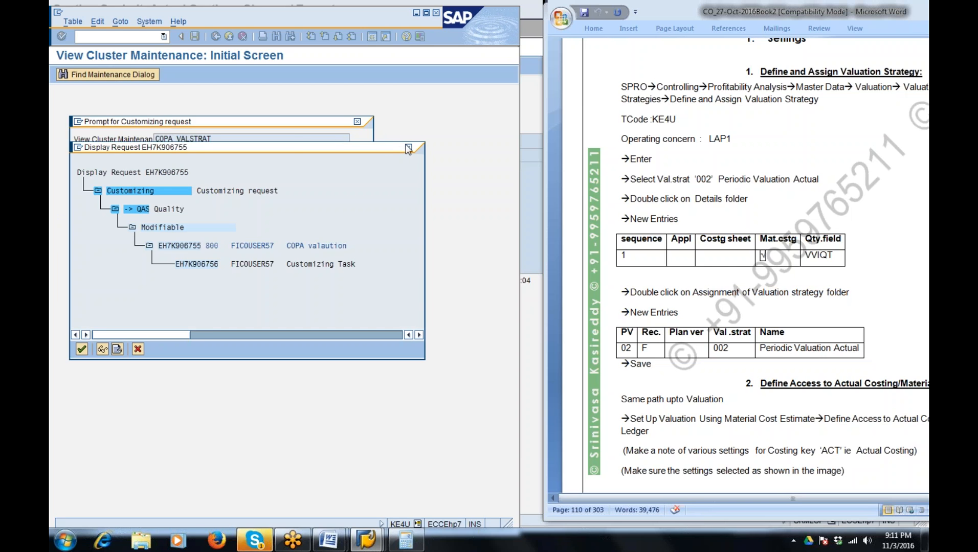
pyautogui.click(408, 148)
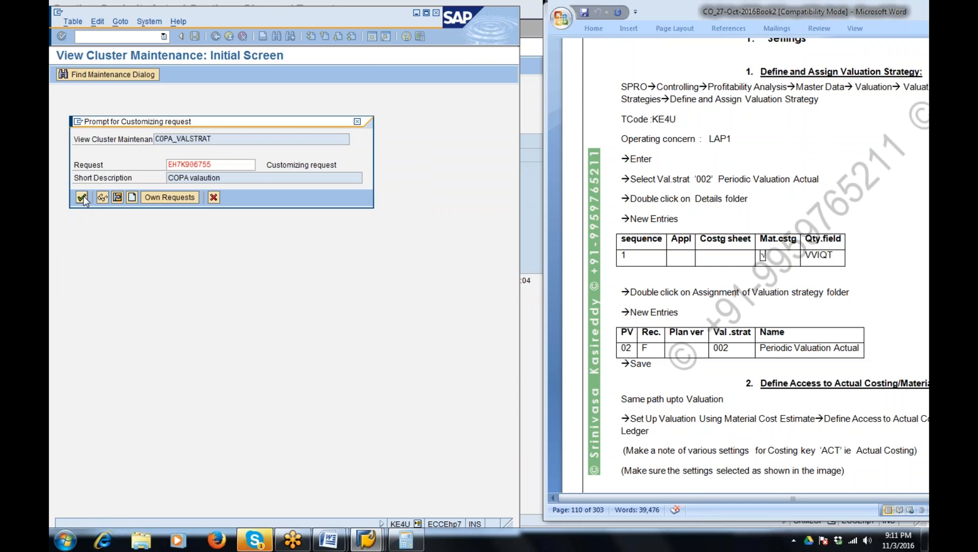
pyautogui.click(82, 198)
# Step: Under Set Up Valuation Using Material Cost Estimate, execute Define Access to Actual Costing/Material Ledger and open the details of costing key ACT
pyautogui.click(821, 179)
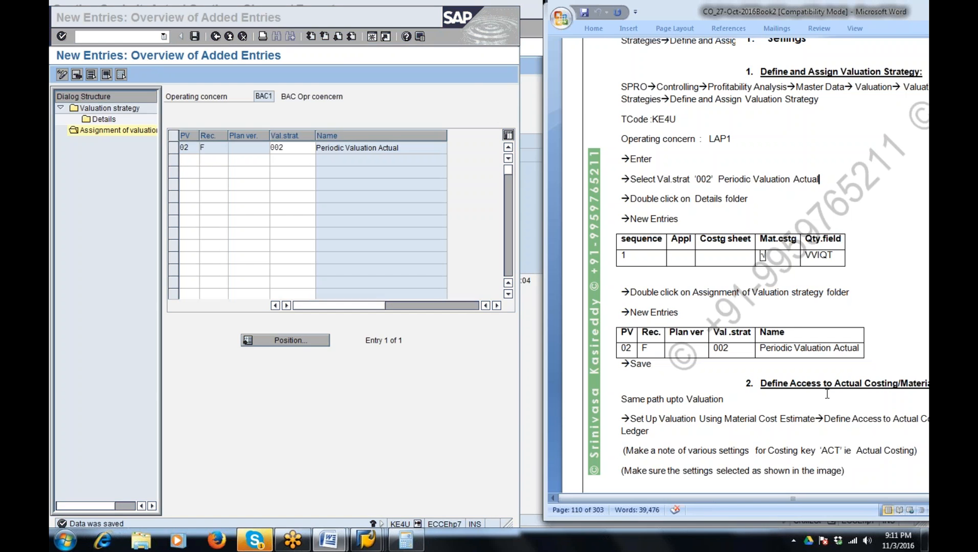
pyautogui.scroll(-7, 827, 394)
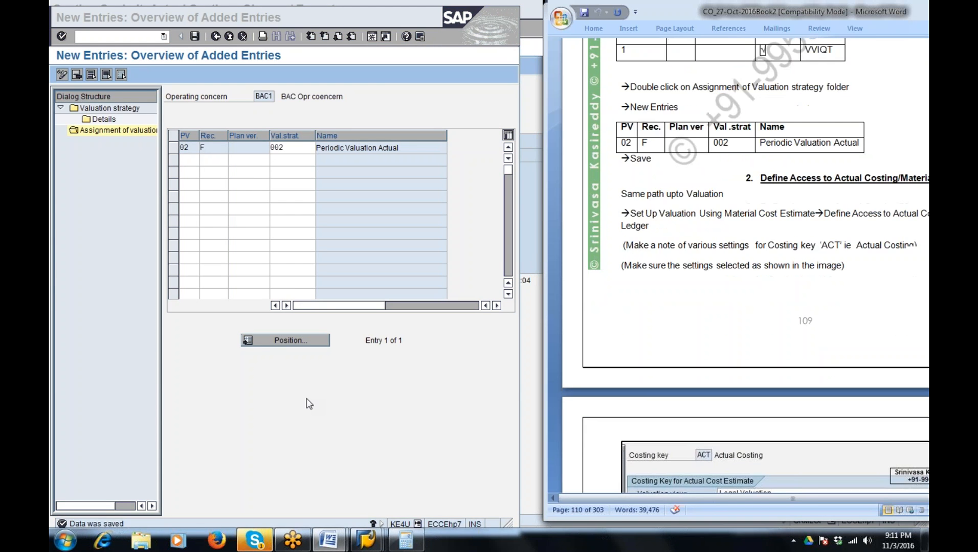
pyautogui.click(215, 37)
pyautogui.click(215, 36)
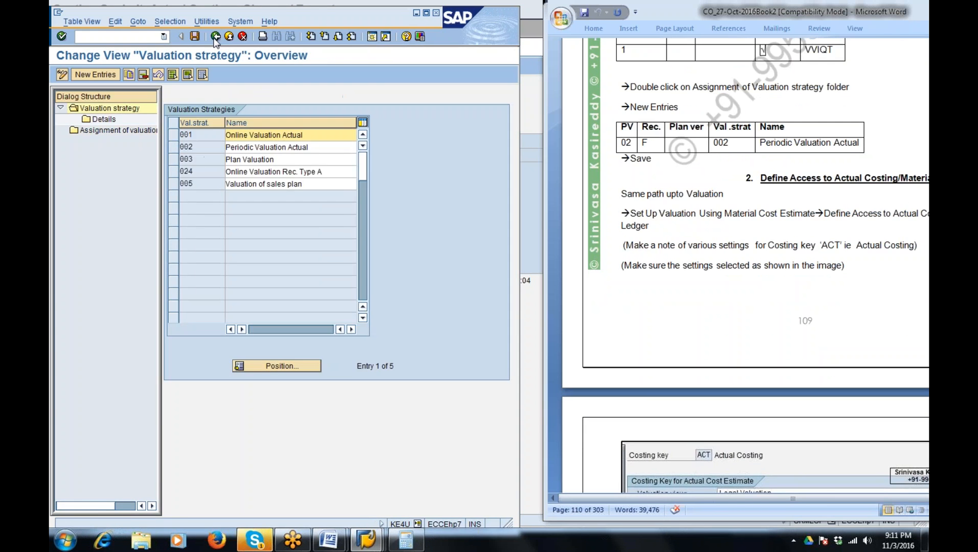
pyautogui.click(215, 36)
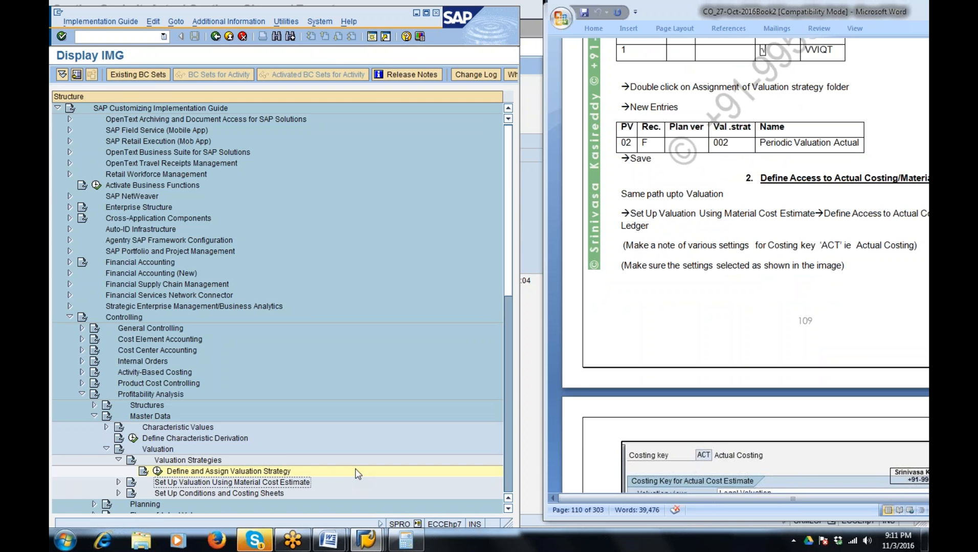
pyautogui.press('Right')
pyautogui.press('Down')
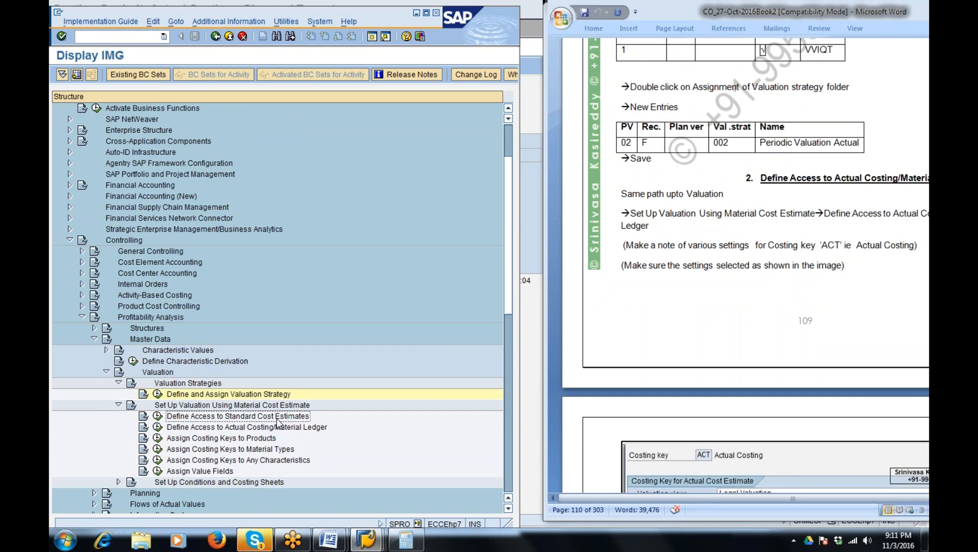
pyautogui.click(249, 428)
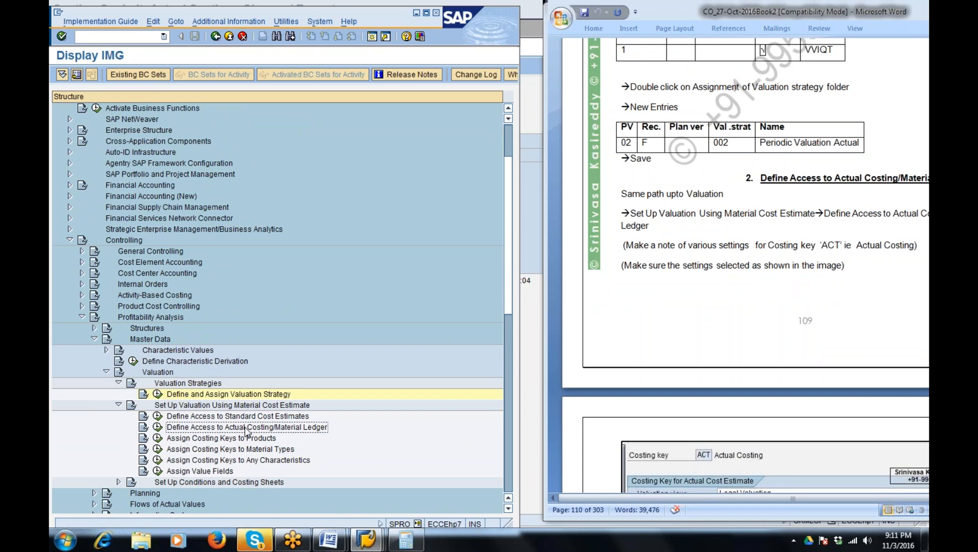
pyautogui.click(158, 428)
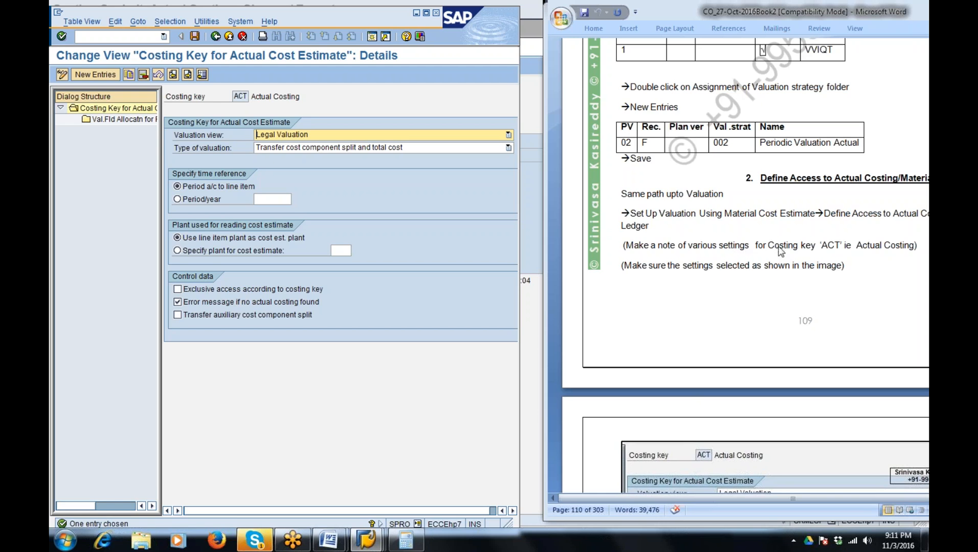
# Step: Compare costing key ACT with the guide's image and choose "Transfer cost component split and total cost" as its type of valuation
pyautogui.click(855, 258)
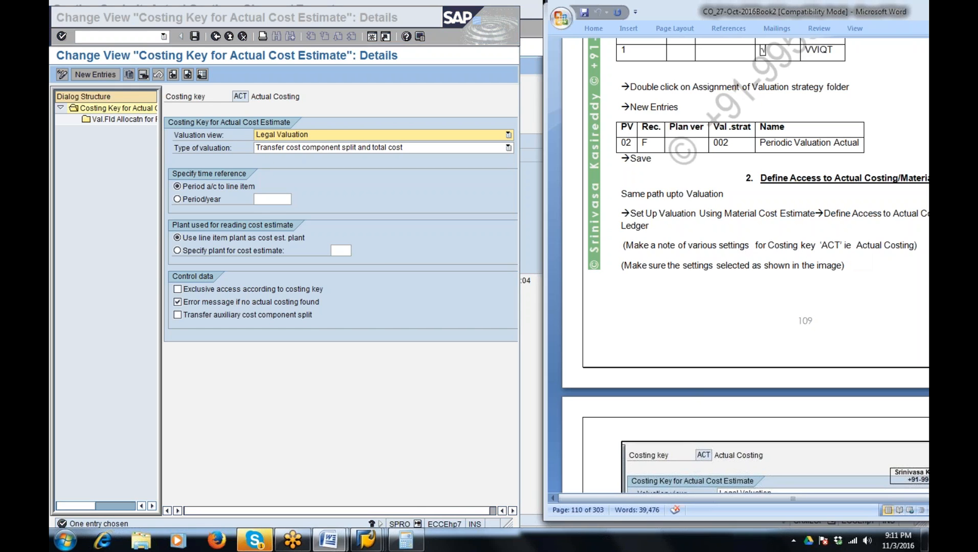
pyautogui.scroll(-5, 855, 259)
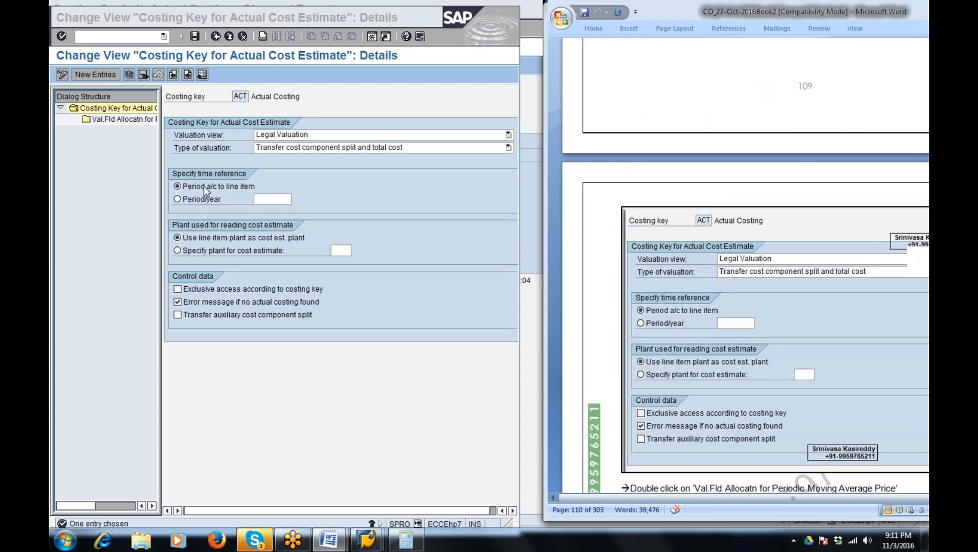
pyautogui.click(300, 150)
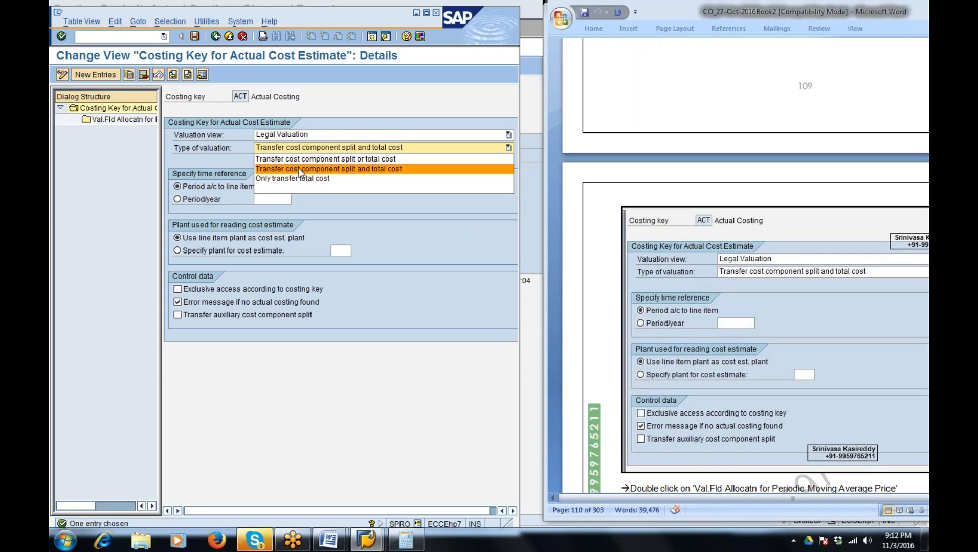
pyautogui.click(300, 169)
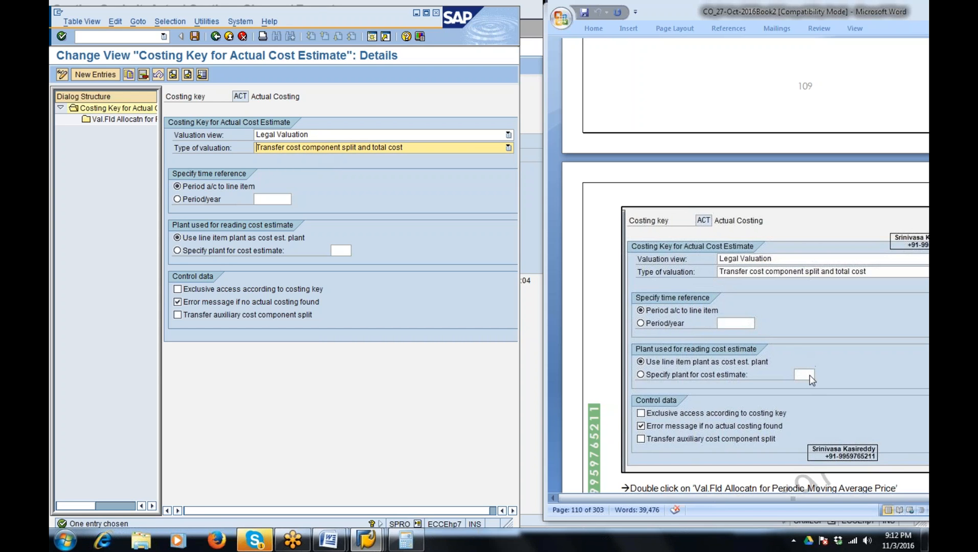
# Step: Open the value field allocation for periodic moving average price of costing key ACT and widen the dialog structure
pyautogui.click(125, 121)
pyautogui.doubleClick(125, 120)
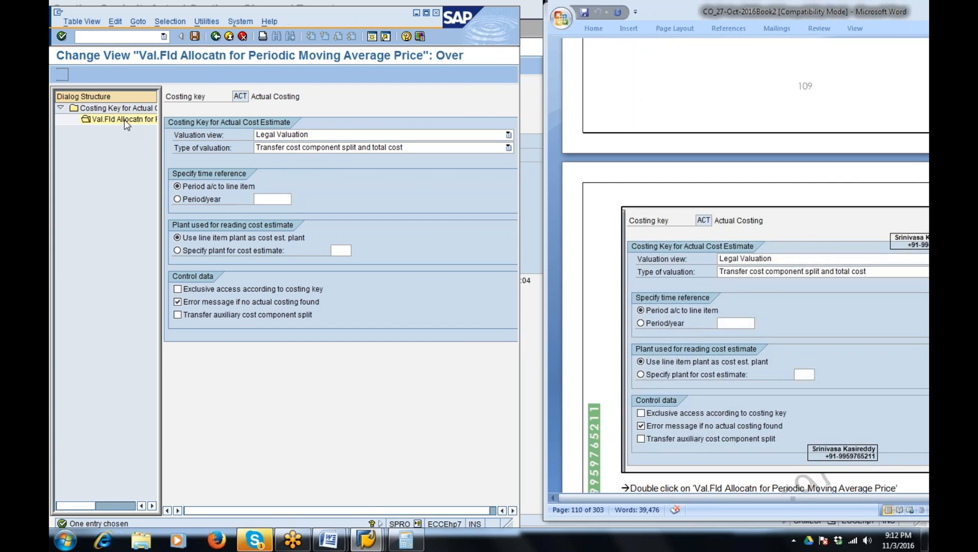
pyautogui.click(816, 396)
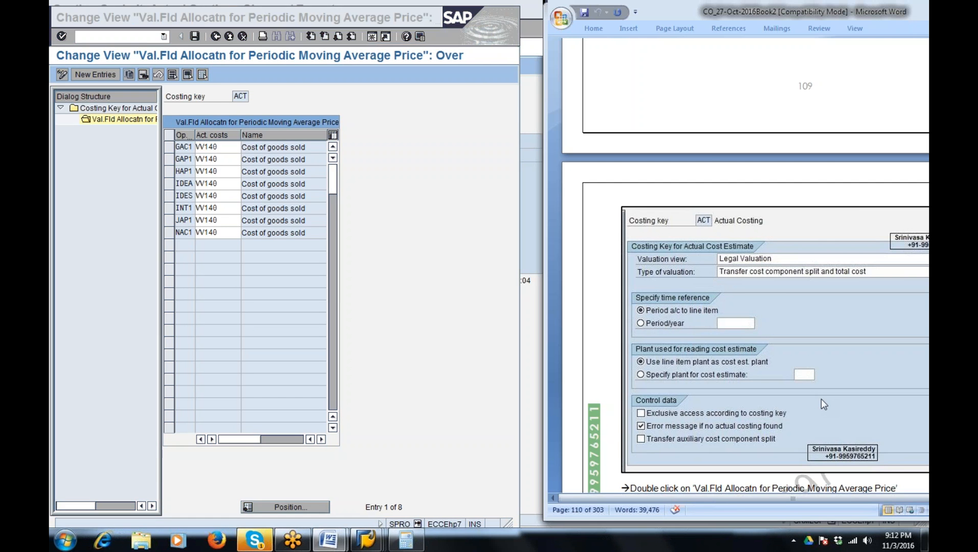
pyautogui.scroll(-2, 820, 400)
pyautogui.scroll(-6, 820, 400)
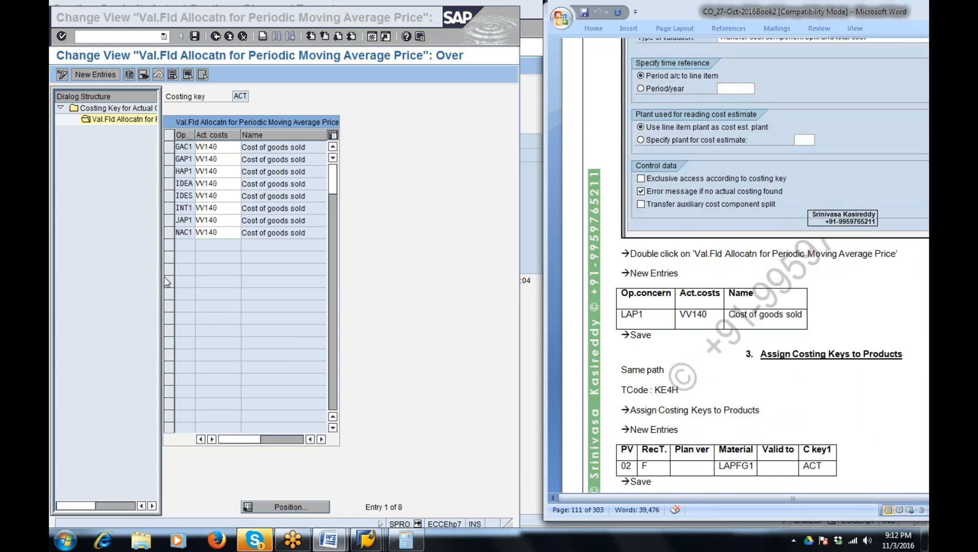
pyautogui.moveTo(163, 281); pyautogui.dragTo(261, 280)
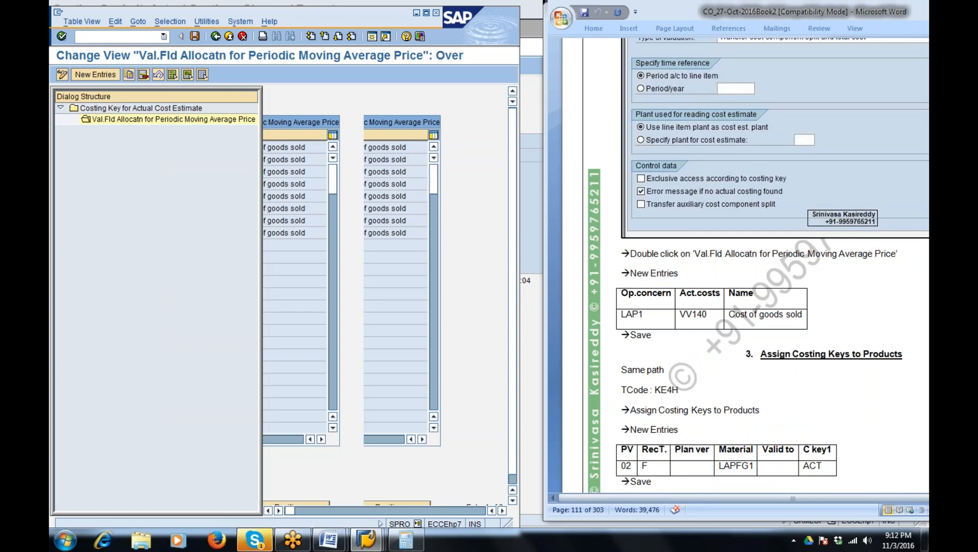
# Step: Add an allocation entry for operating concern BAC1 with actual costs field VV140 and save it in the COPA valaution request
pyautogui.click(95, 74)
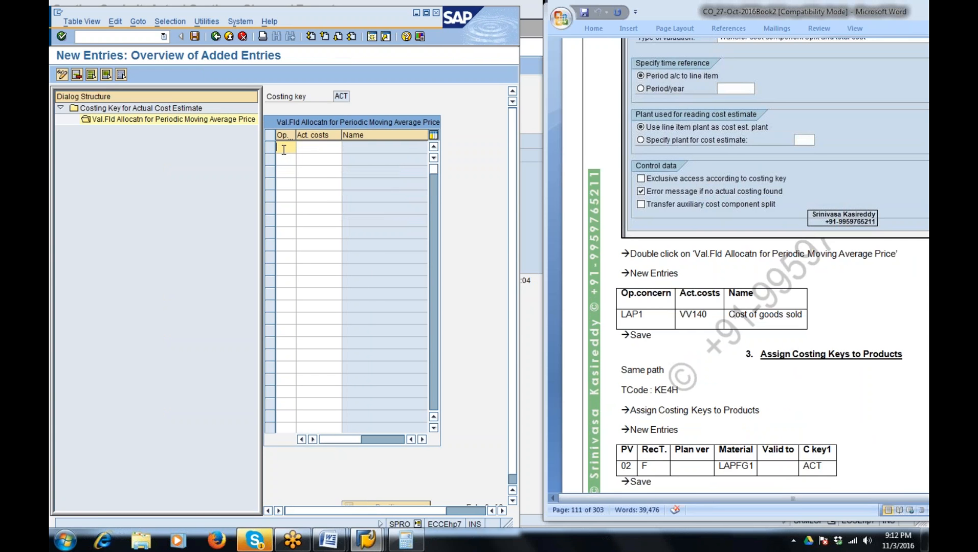
pyautogui.write('bac1')
pyautogui.press('Tab')
pyautogui.write('140')
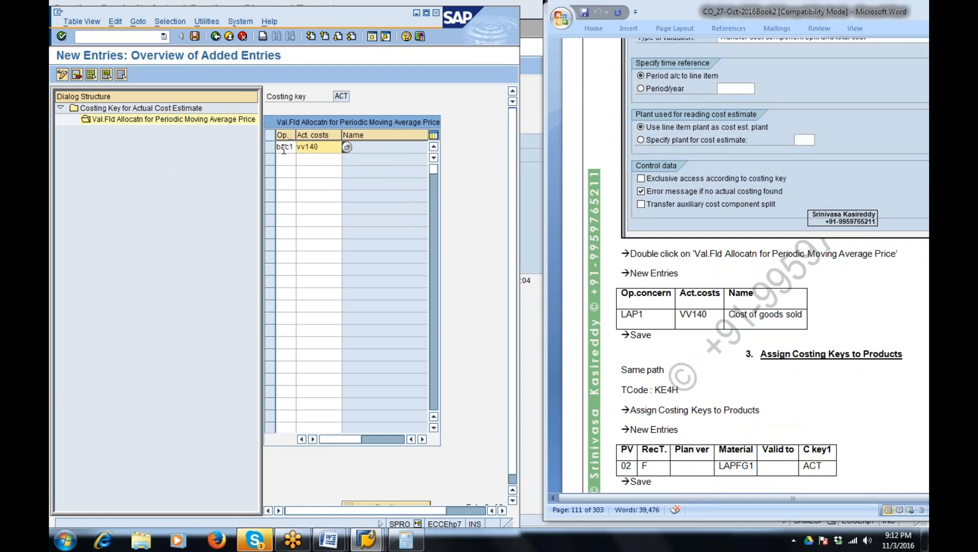
pyautogui.press('Return')
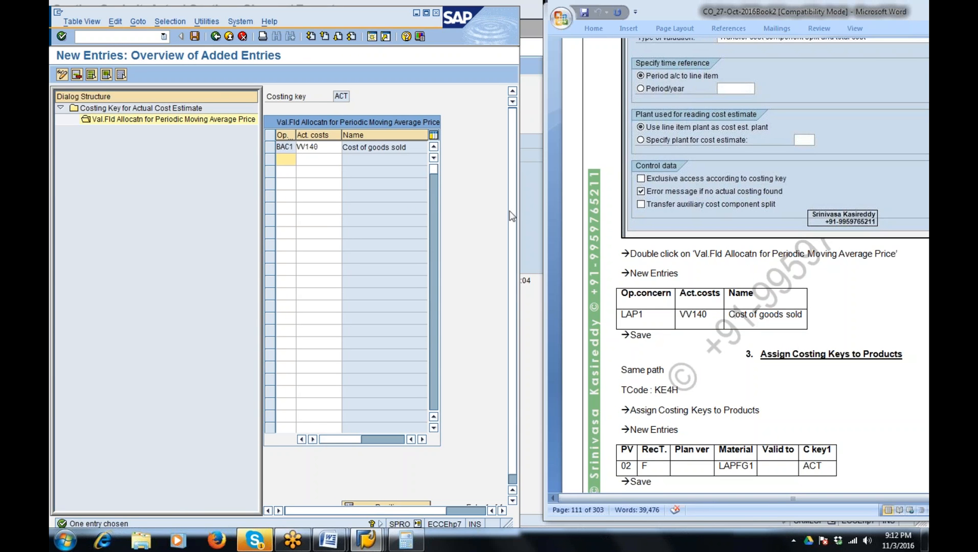
pyautogui.click(195, 36)
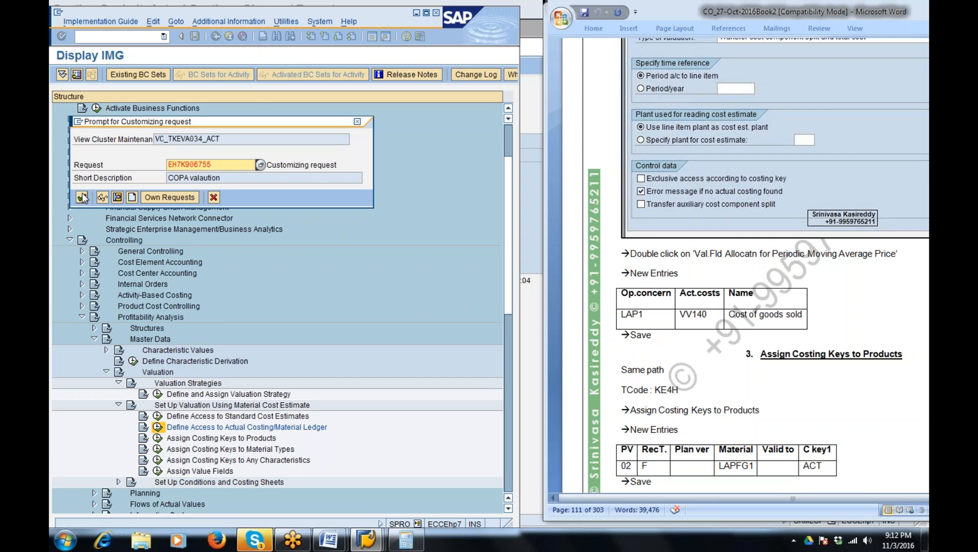
pyautogui.press('Return')
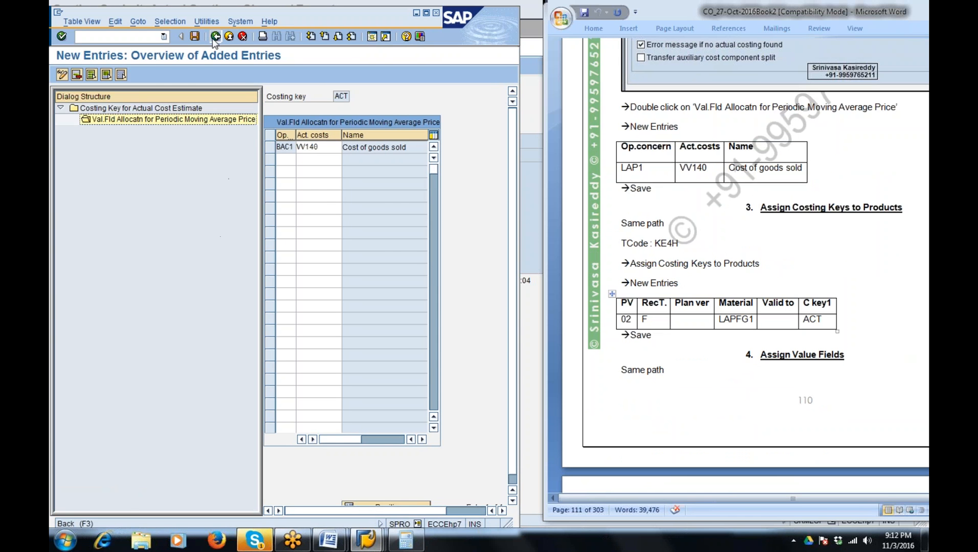
# Step: Return to the implementation guide and execute Assign Costing Keys to Products
pyautogui.click(215, 37)
pyautogui.click(215, 38)
pyautogui.click(214, 38)
pyautogui.click(215, 38)
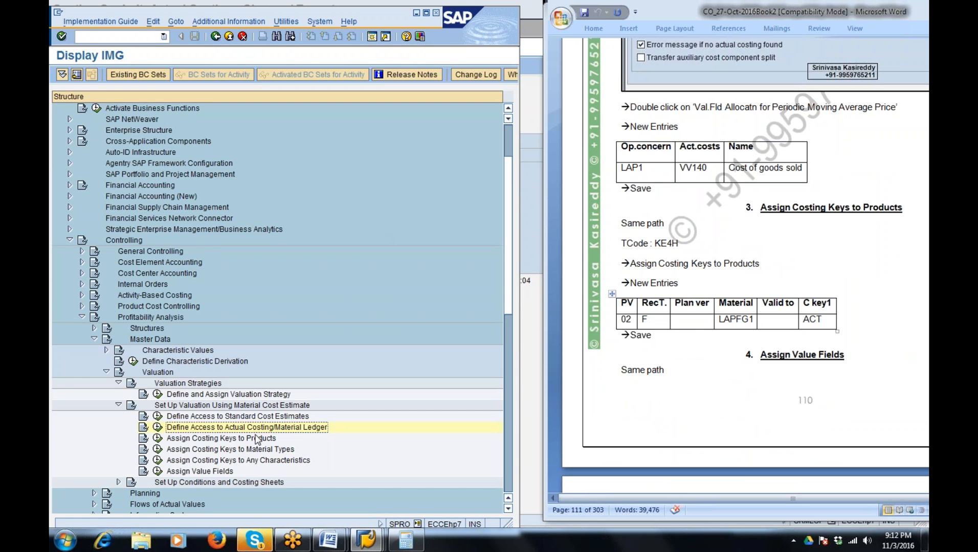
pyautogui.click(158, 438)
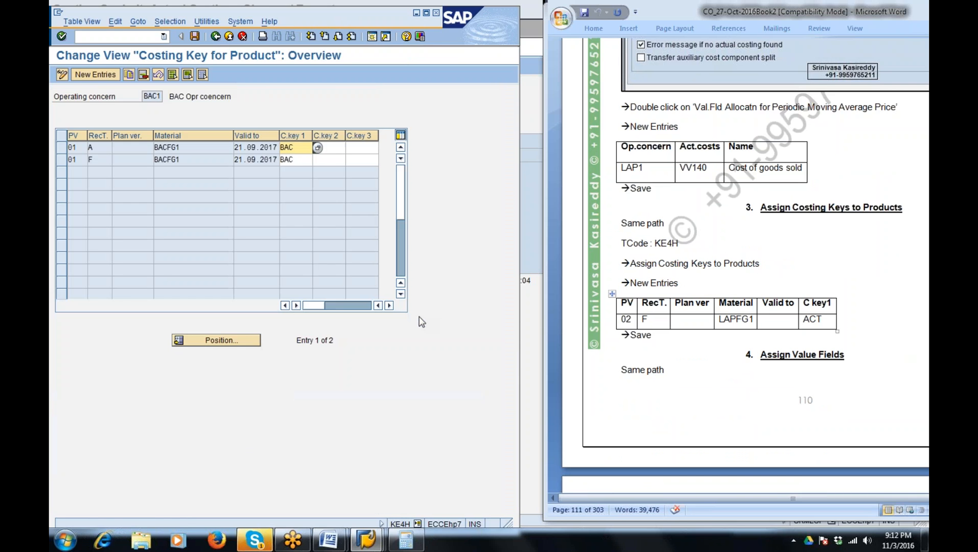
# Step: Start a new costing key assignment for BAC1 with point of valuation 02, record type F and material BACFG1
pyautogui.click(96, 74)
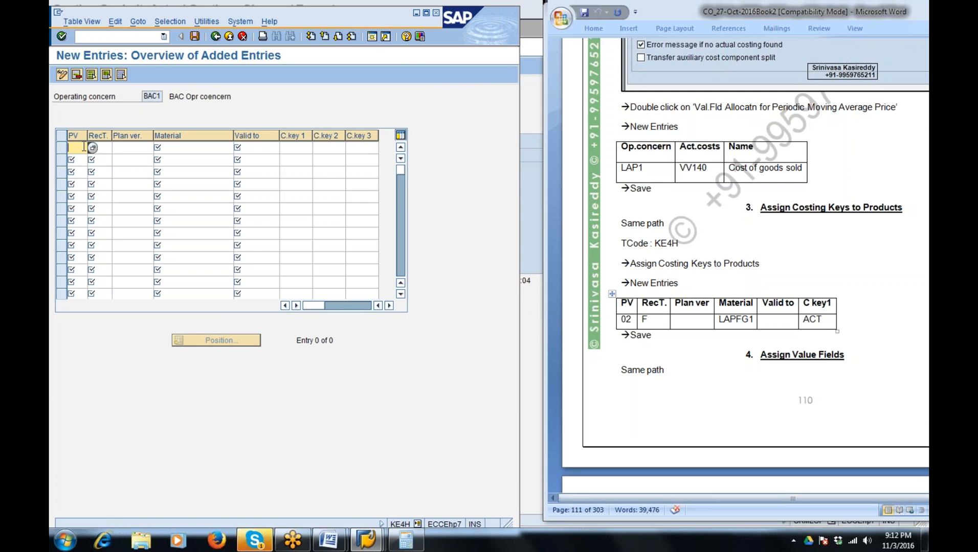
pyautogui.click(84, 146)
pyautogui.click(82, 169)
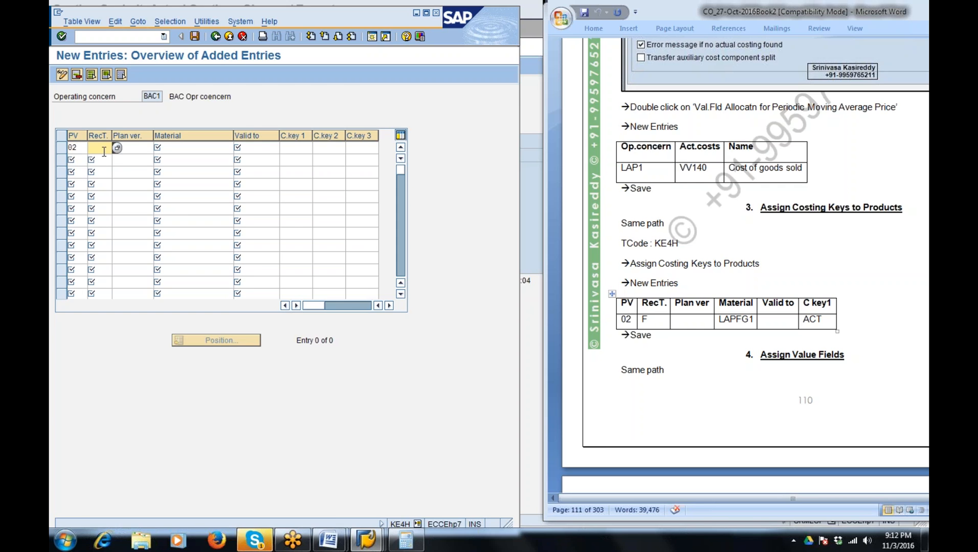
pyautogui.write('f')
pyautogui.click(182, 148)
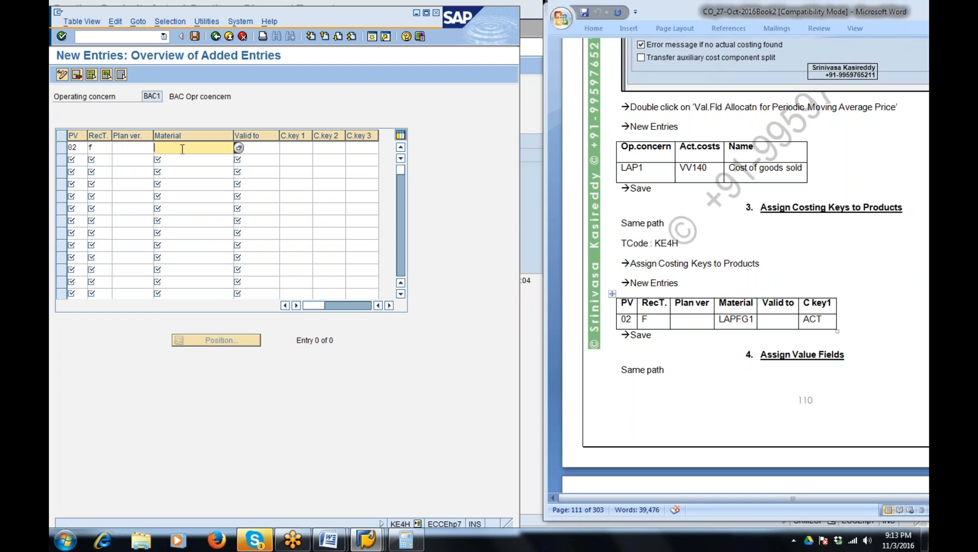
pyautogui.click(182, 148)
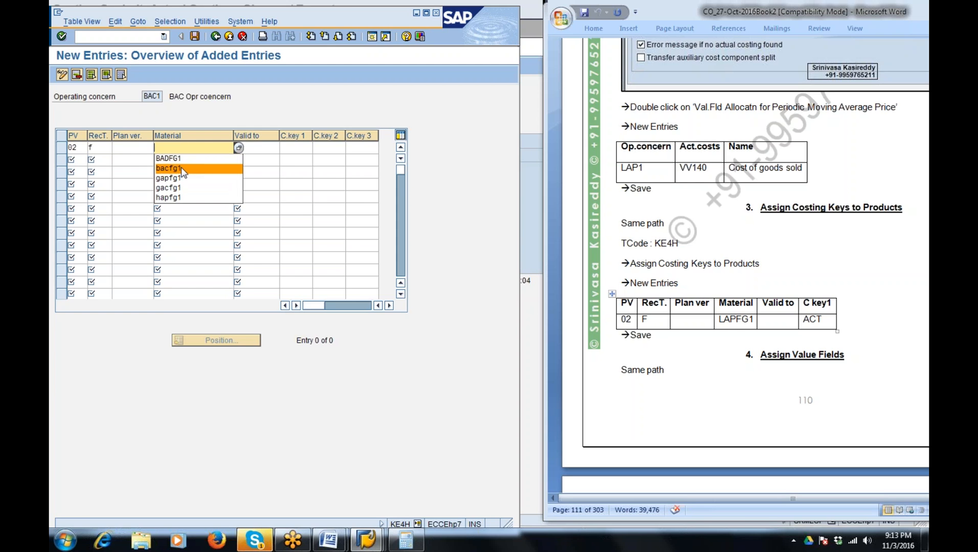
pyautogui.click(182, 169)
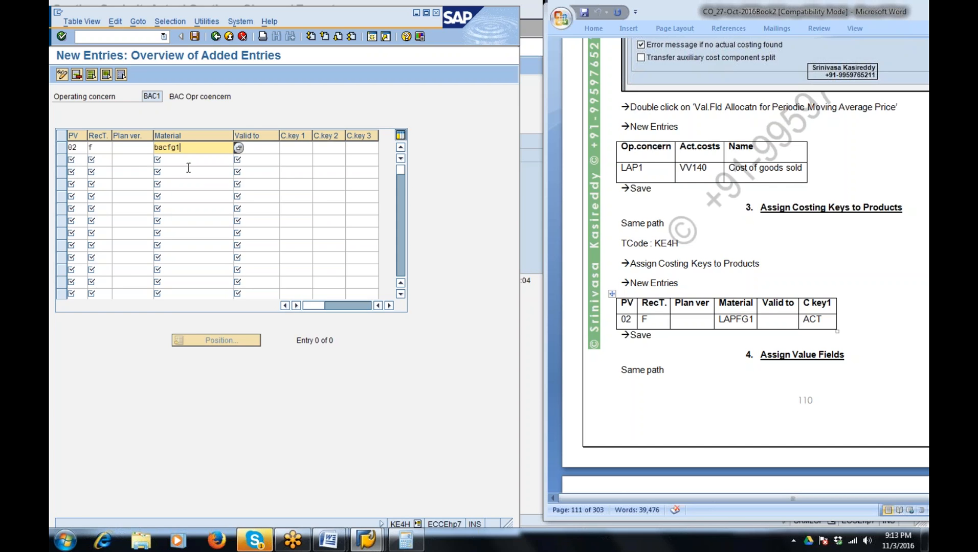
# Step: Give the BACFG1 entry the valid-to date 31.12.2099 and costing key 1 ACT, and save it in the COPA valaution request
pyautogui.click(267, 147)
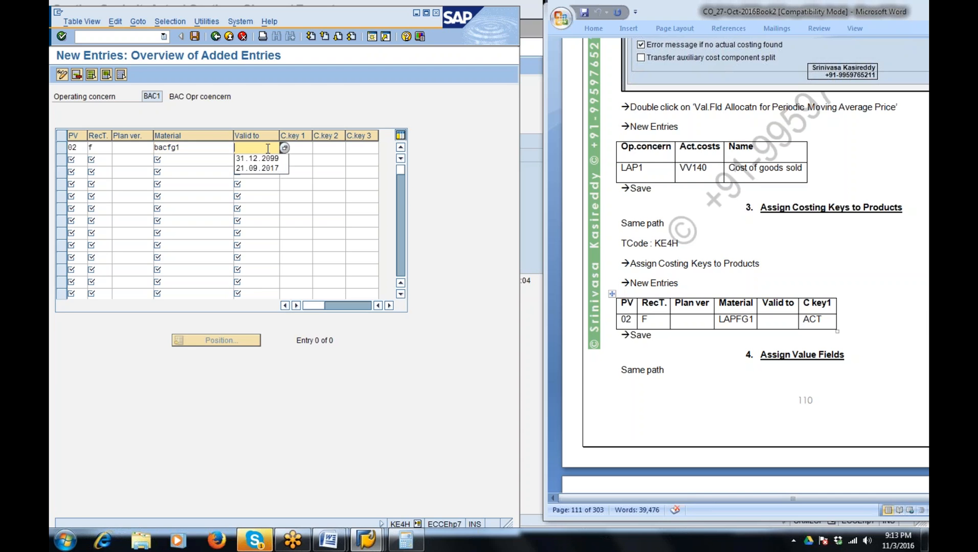
pyautogui.click(263, 158)
pyautogui.press('BackSpace')
pyautogui.press('BackSpace')
pyautogui.press('BackSpace')
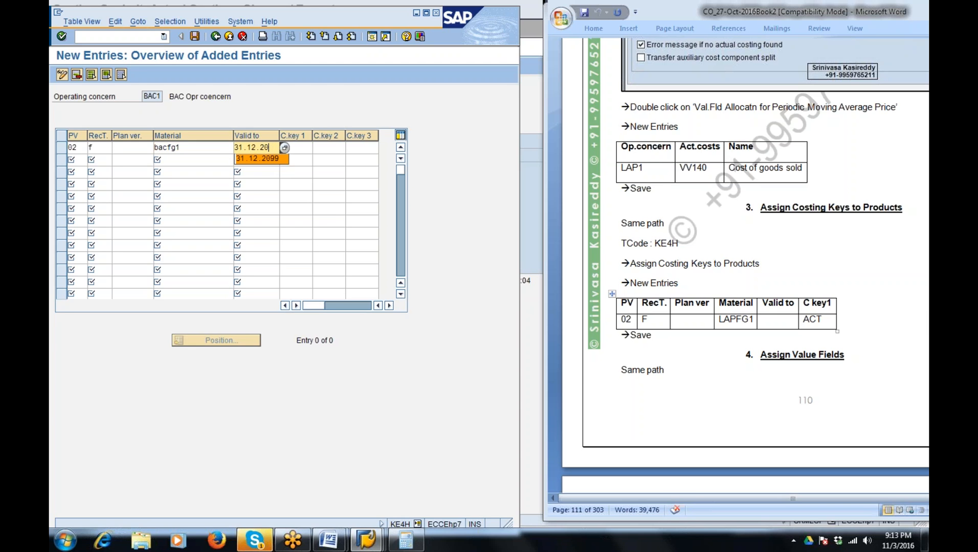
pyautogui.click(276, 160)
pyautogui.click(302, 147)
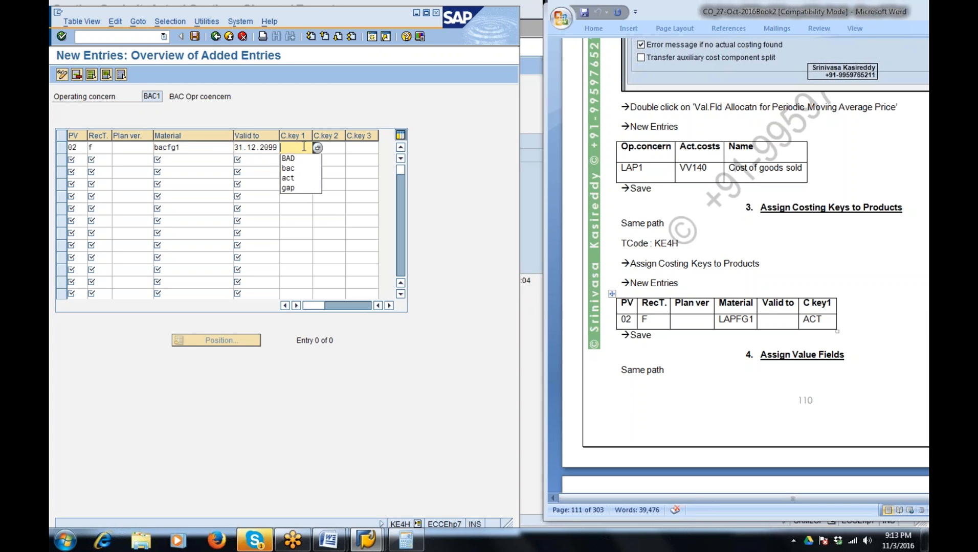
pyautogui.click(296, 178)
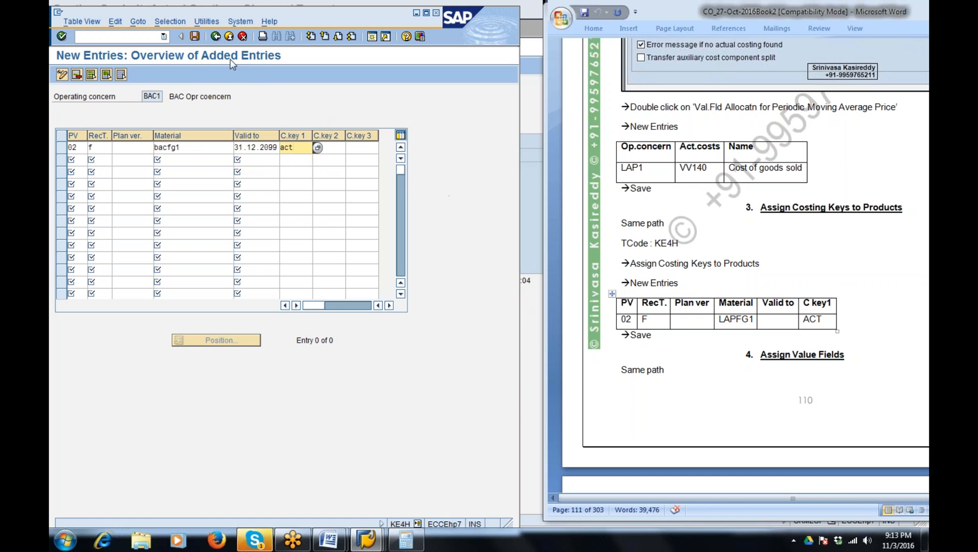
pyautogui.click(194, 38)
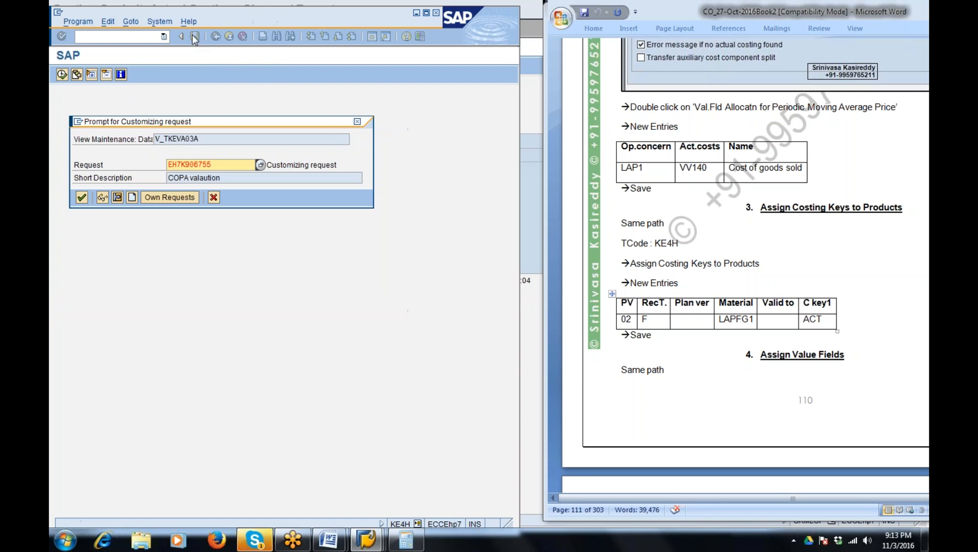
pyautogui.click(81, 197)
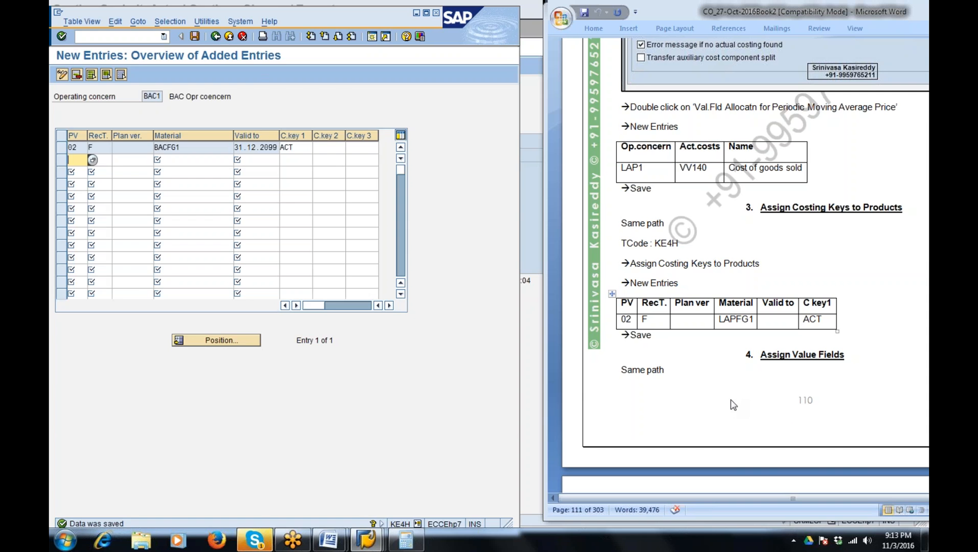
# Step: Bring up the Assign Value Fields instructions in the Word guide and return to the SAP implementation guide
pyautogui.click(728, 387)
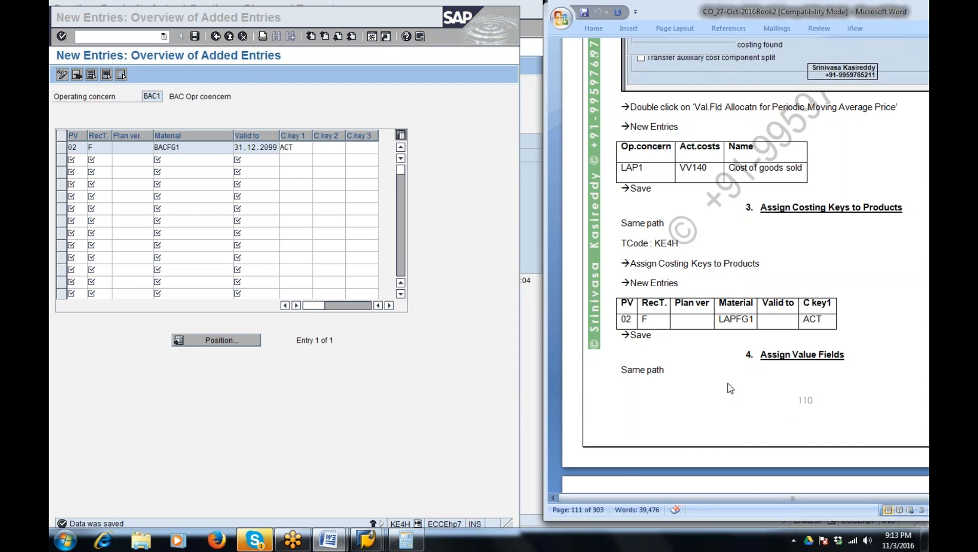
pyautogui.scroll(-8, 730, 388)
pyautogui.click(215, 42)
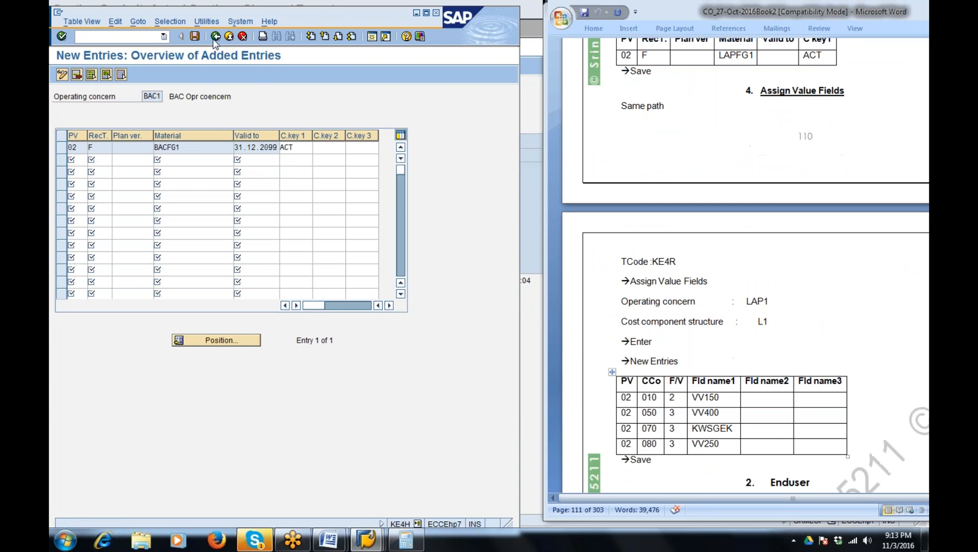
pyautogui.click(214, 37)
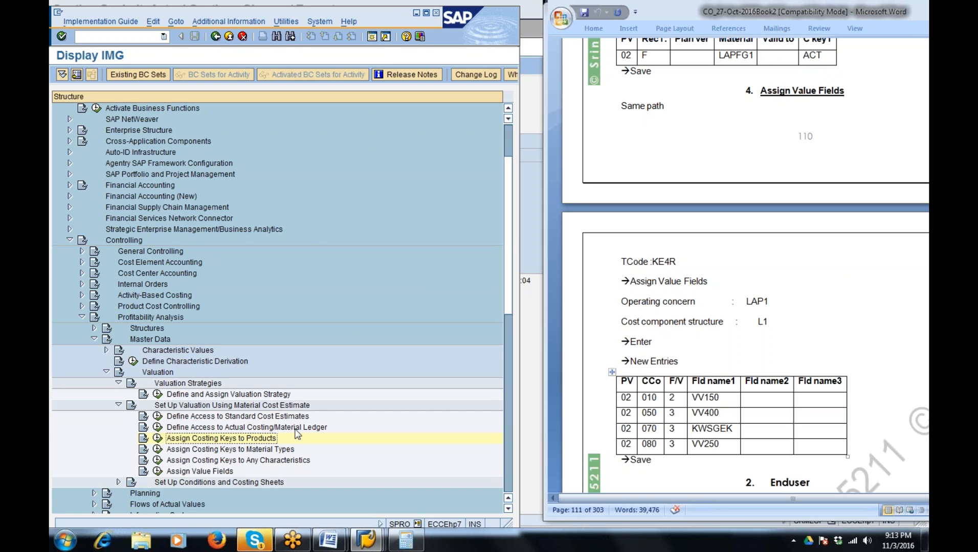
pyautogui.click(118, 405)
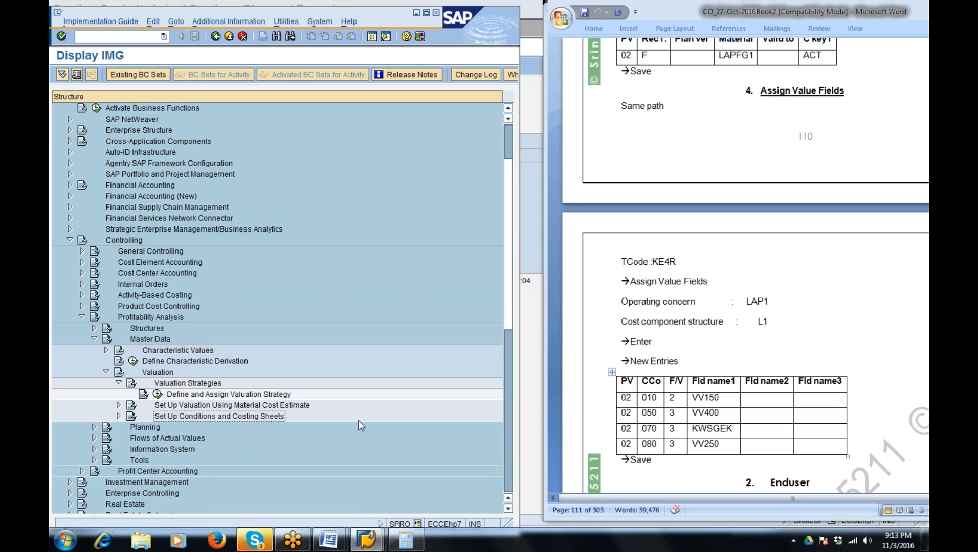
pyautogui.click(106, 373)
pyautogui.click(106, 373)
pyautogui.click(119, 416)
pyautogui.click(157, 460)
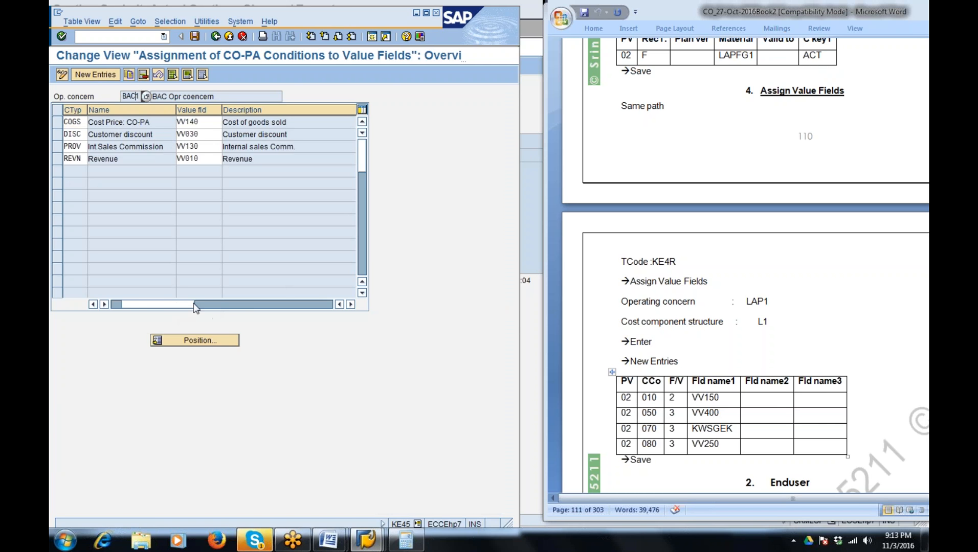
pyautogui.click(215, 37)
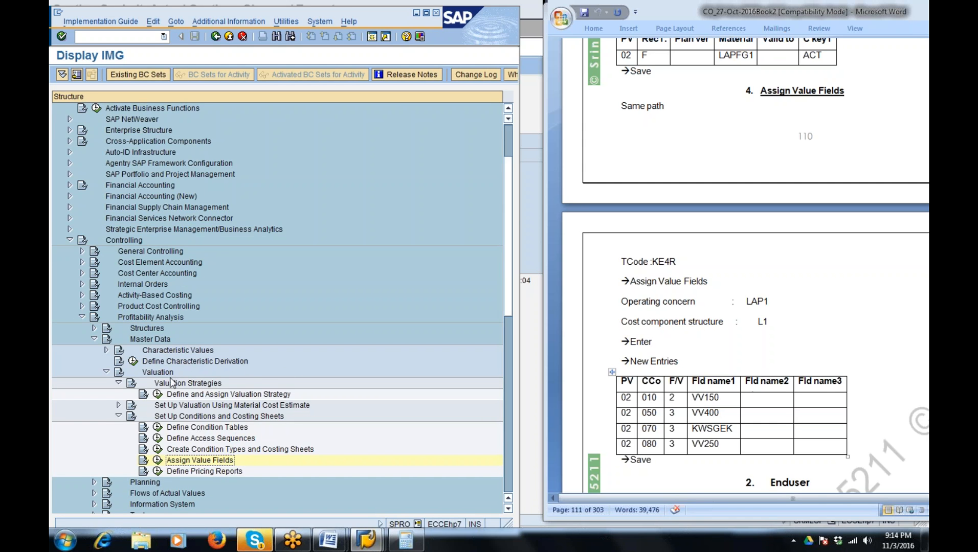
# Step: Execute Assign Value Fields under Set Up Valuation Using Material Cost Estimate and list the available cost component structures
pyautogui.click(118, 405)
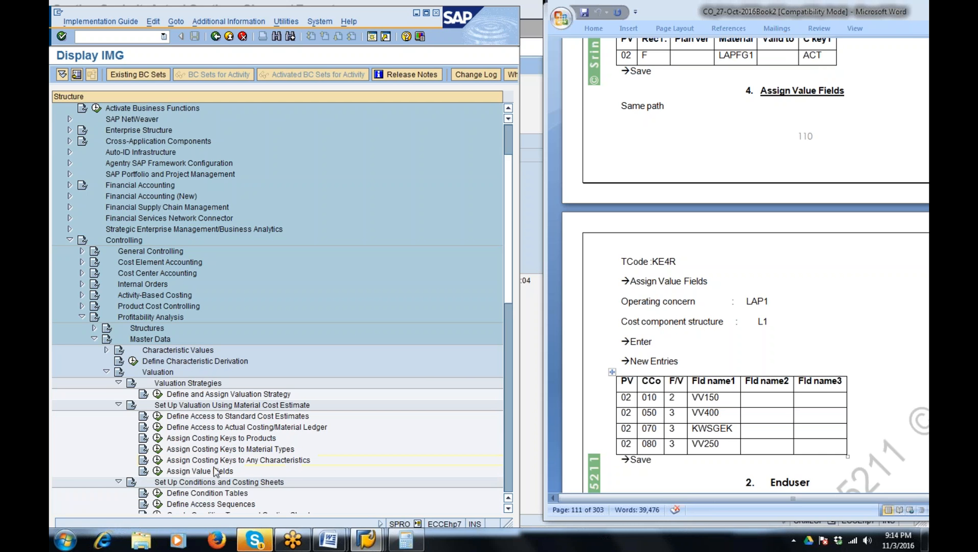
pyautogui.click(158, 477)
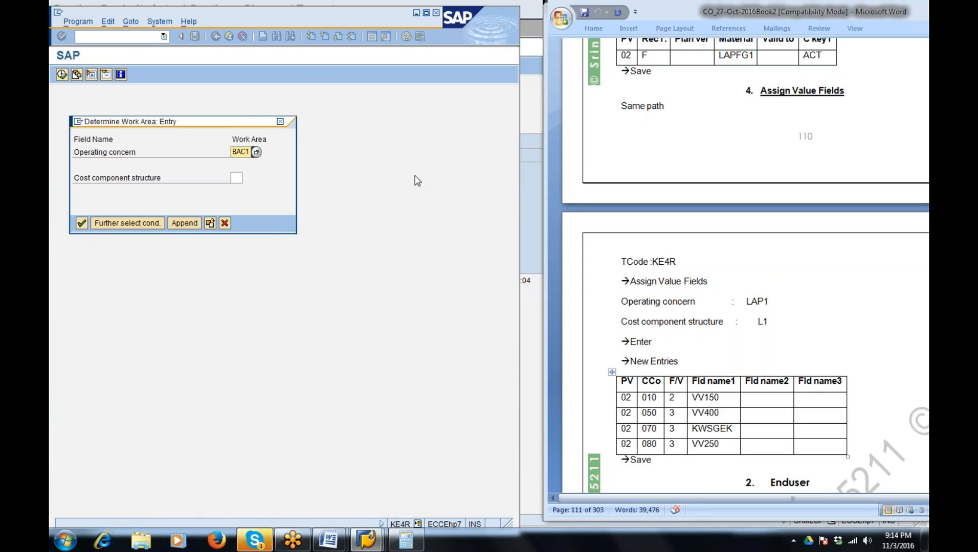
pyautogui.click(238, 177)
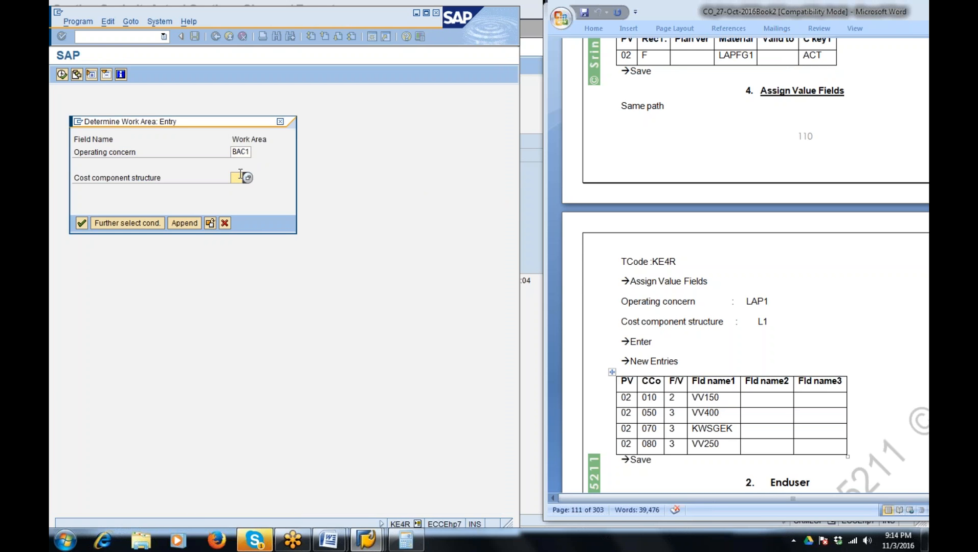
pyautogui.click(248, 177)
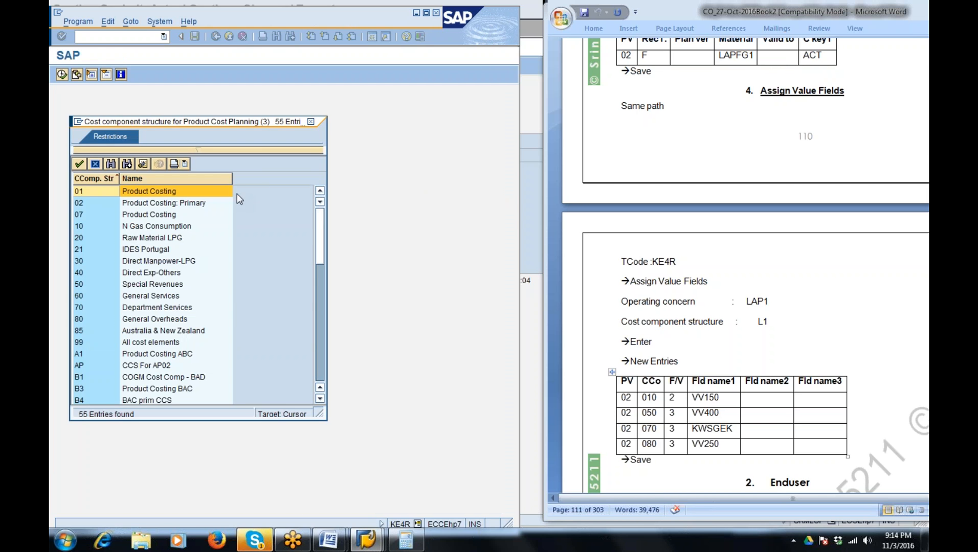
# Step: Choose cost component structure B3, Product Costing BAC, and open its value field assignments for operating concern BAC1
pyautogui.scroll(-2, 222, 315)
pyautogui.scroll(-1, 223, 314)
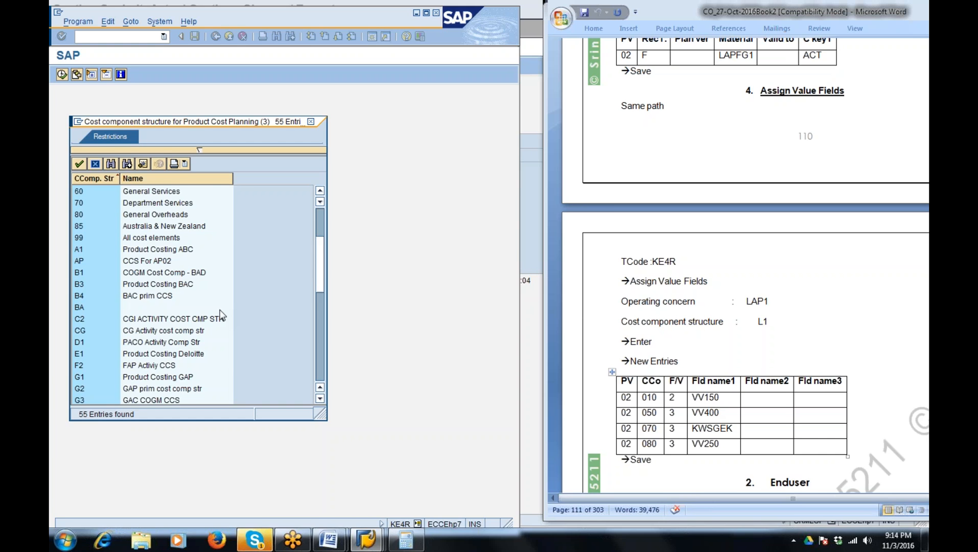
pyautogui.scroll(-1, 223, 314)
pyautogui.click(148, 366)
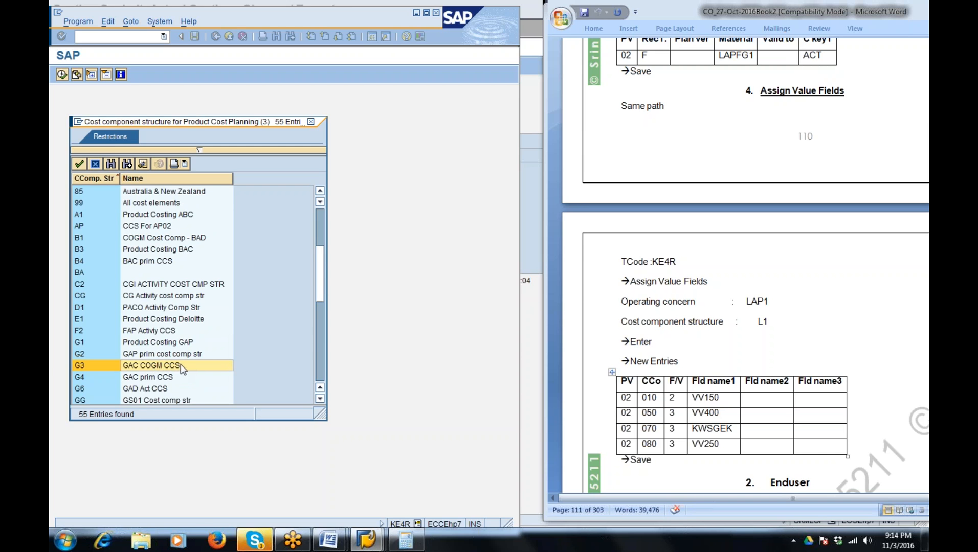
pyautogui.scroll(1, 181, 365)
pyautogui.scroll(1, 181, 365)
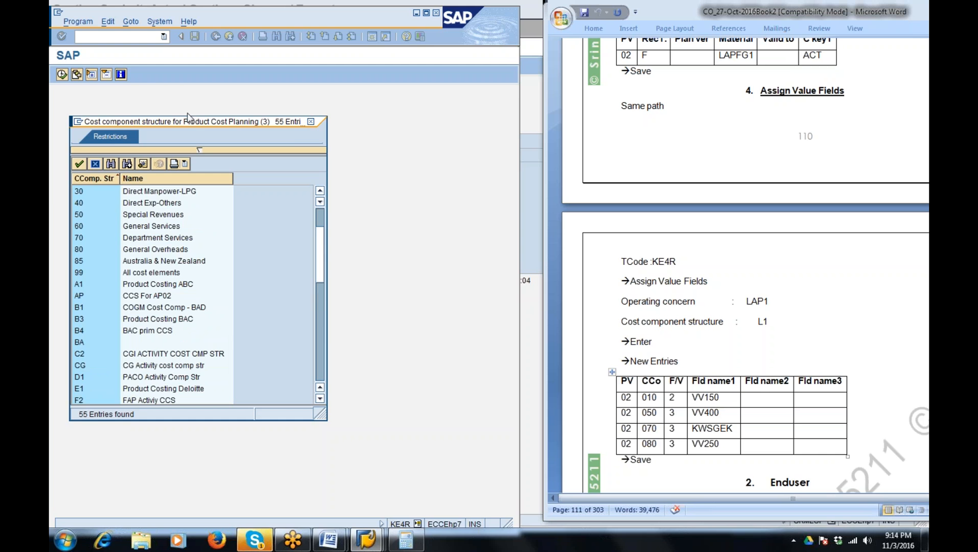
pyautogui.moveTo(189, 127); pyautogui.dragTo(246, 202)
pyautogui.click(214, 393)
pyautogui.click(219, 384)
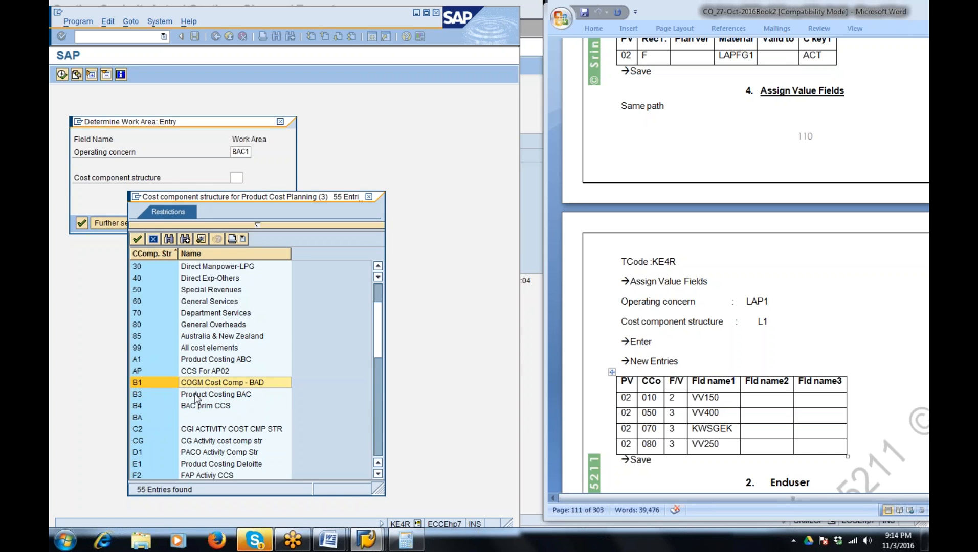
pyautogui.click(216, 397)
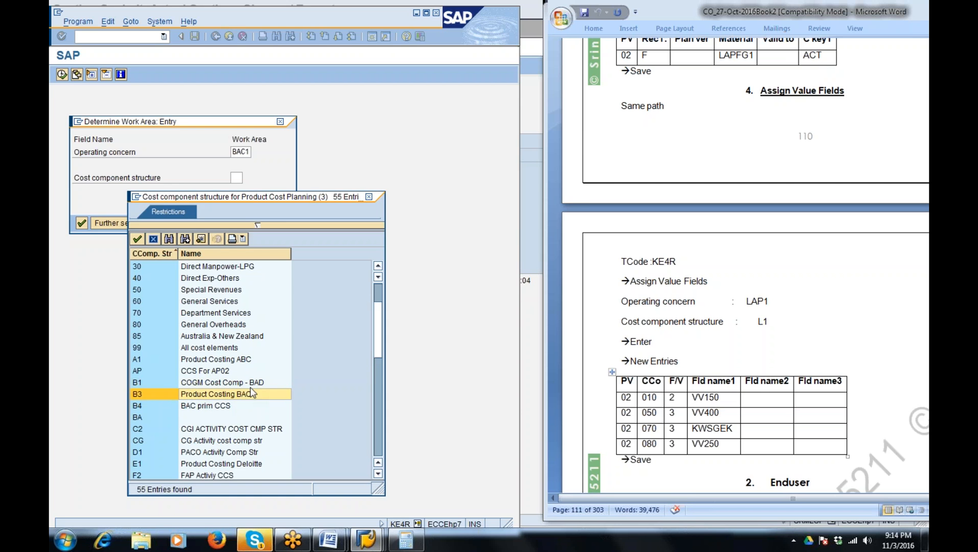
pyautogui.doubleClick(215, 397)
pyautogui.click(82, 223)
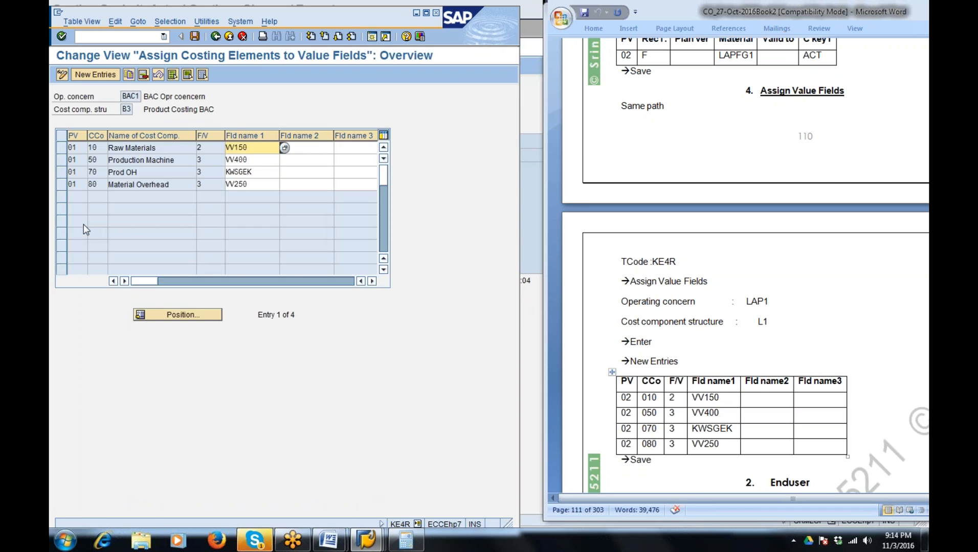
# Step: Copy the four existing cost component assignments and set the point of valuation to 02 in each copy
pyautogui.click(690, 400)
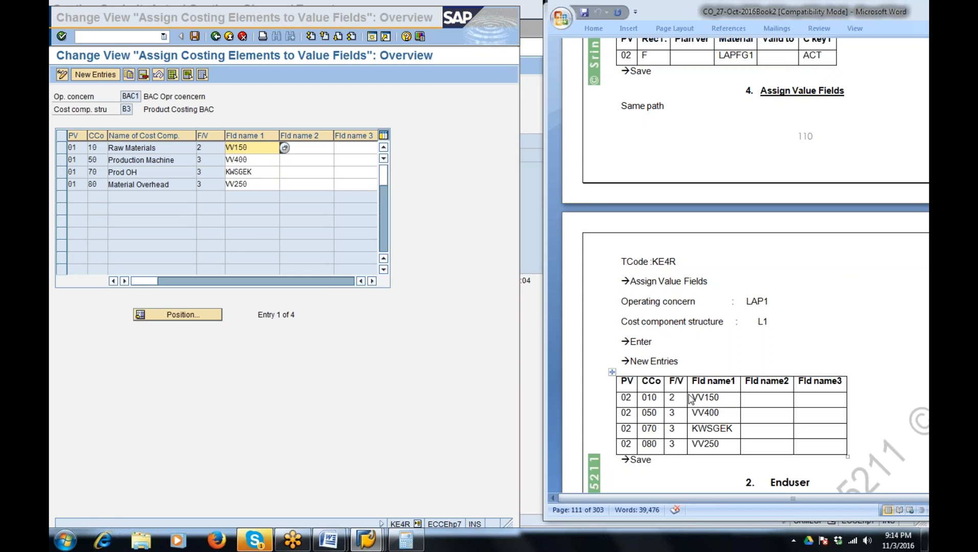
pyautogui.moveTo(61, 148); pyautogui.dragTo(63, 186)
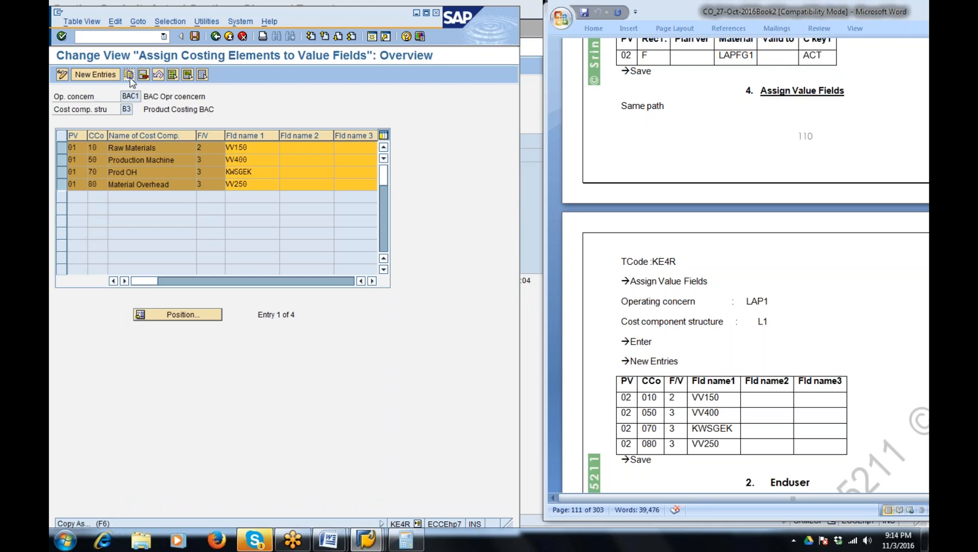
pyautogui.press('F6')
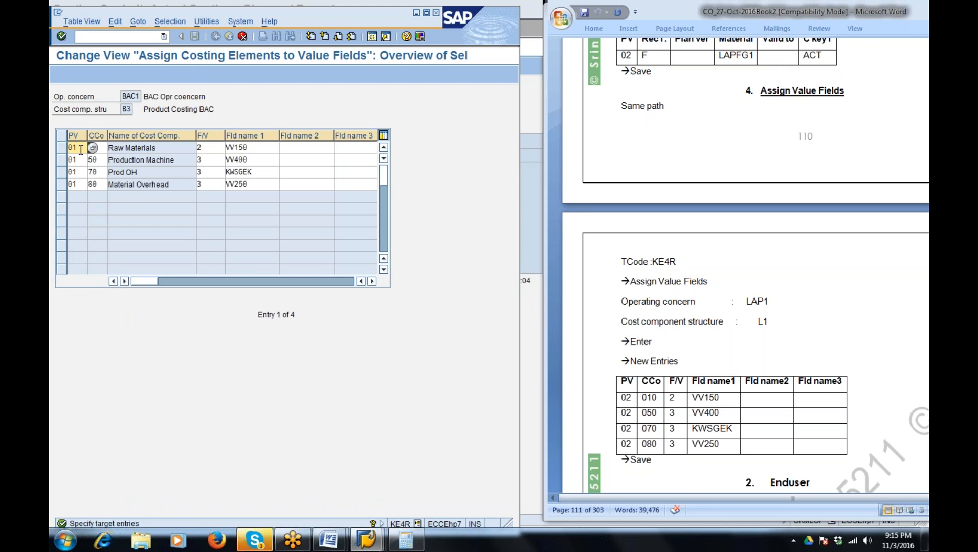
pyautogui.press('BackSpace')
pyautogui.write('2')
pyautogui.press('Down')
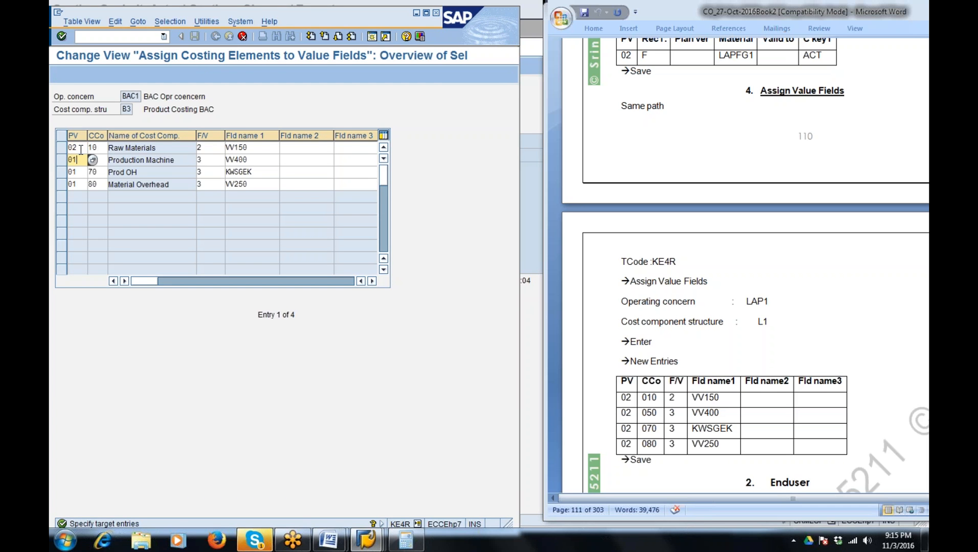
pyautogui.press('BackSpace')
pyautogui.write('2')
pyautogui.press('Down')
pyautogui.press('BackSpace')
pyautogui.write('2')
pyautogui.press('Down')
pyautogui.press('BackSpace')
pyautogui.write('2')
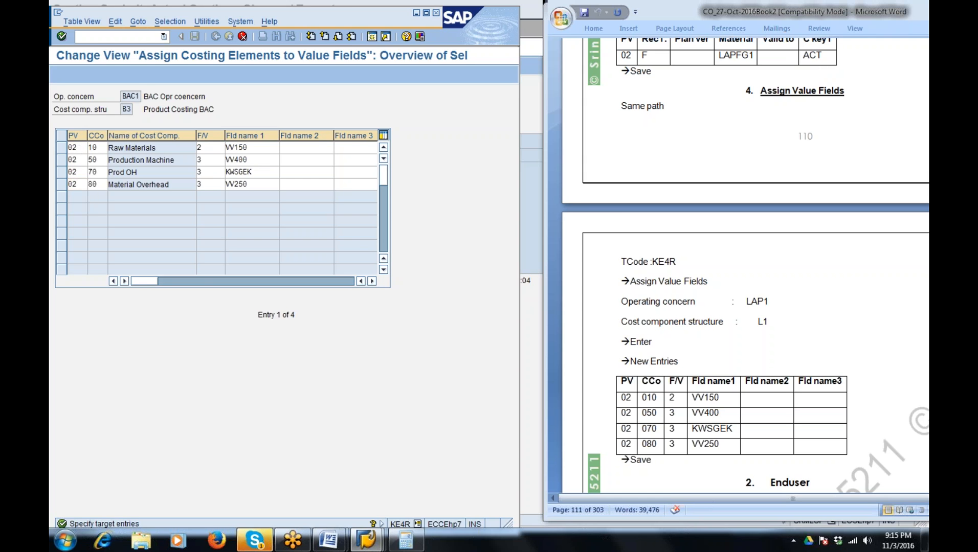
# Step: Confirm the copied value field assignments and save them in the COPA valaution request
pyautogui.press('Return')
pyautogui.click(215, 38)
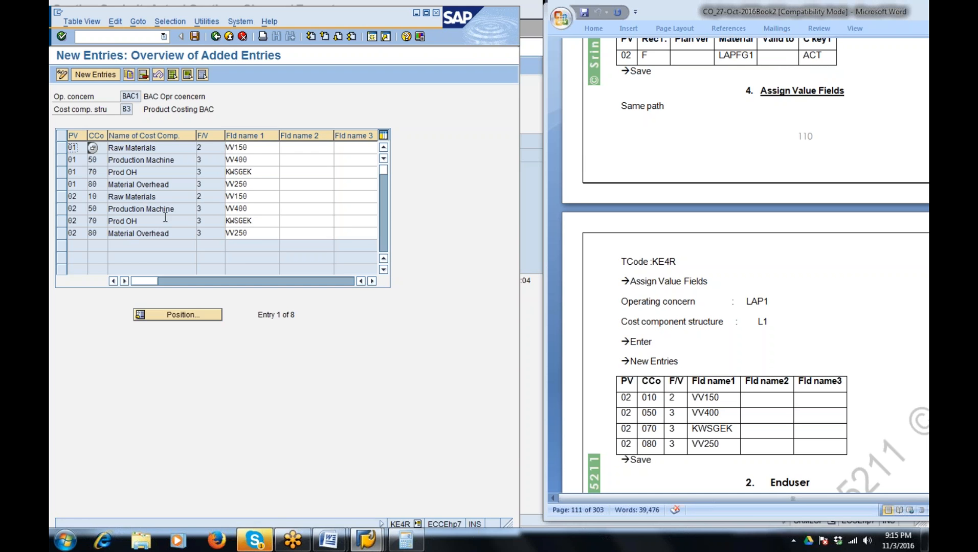
pyautogui.click(195, 36)
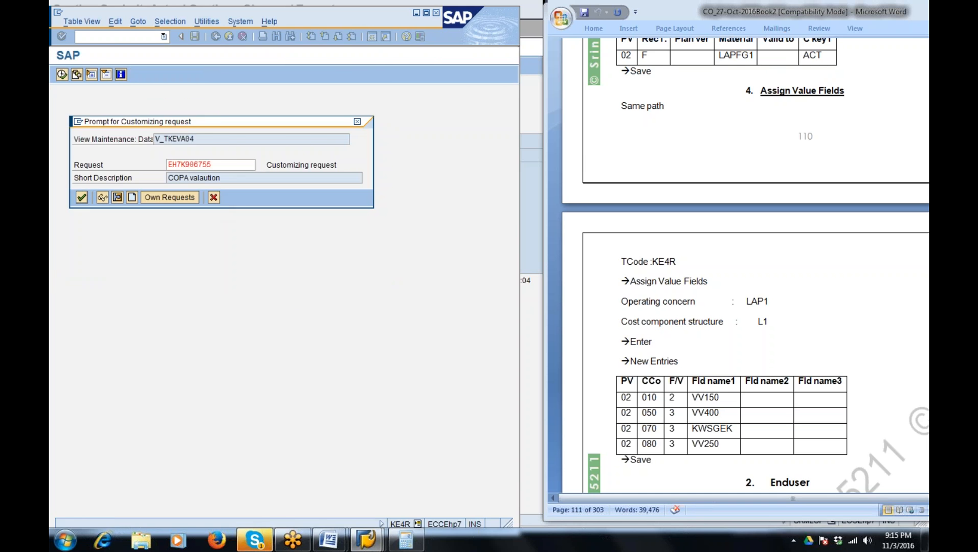
pyautogui.press('Return')
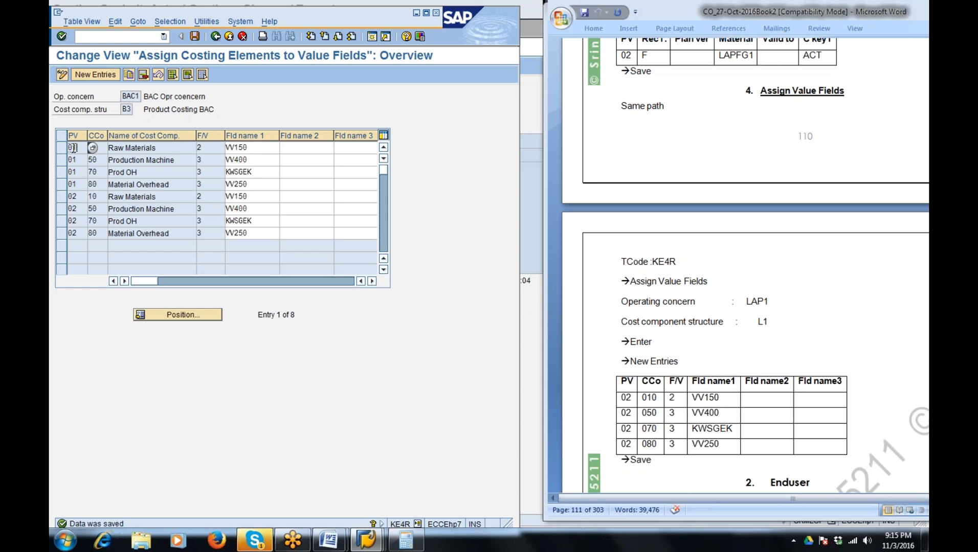
# Step: Check the value field assignments for points of valuation 01 and 02 and save the table again
pyautogui.moveTo(68, 148); pyautogui.dragTo(86, 147)
pyautogui.click(85, 147)
pyautogui.click(82, 198)
pyautogui.click(82, 220)
pyautogui.click(194, 36)
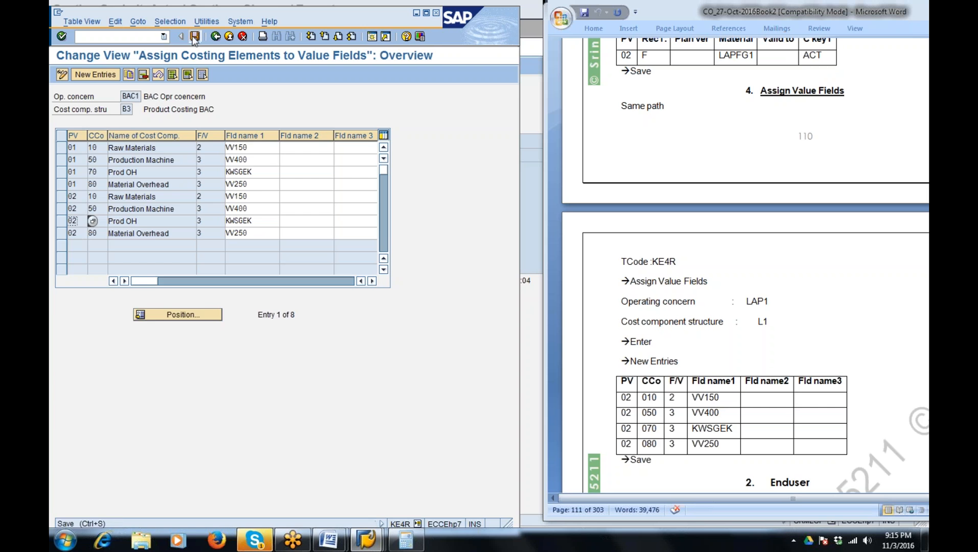
# Step: Consult the periodic valuation section of the Word notes and open transaction KE27 in the current SAP session
pyautogui.click(721, 346)
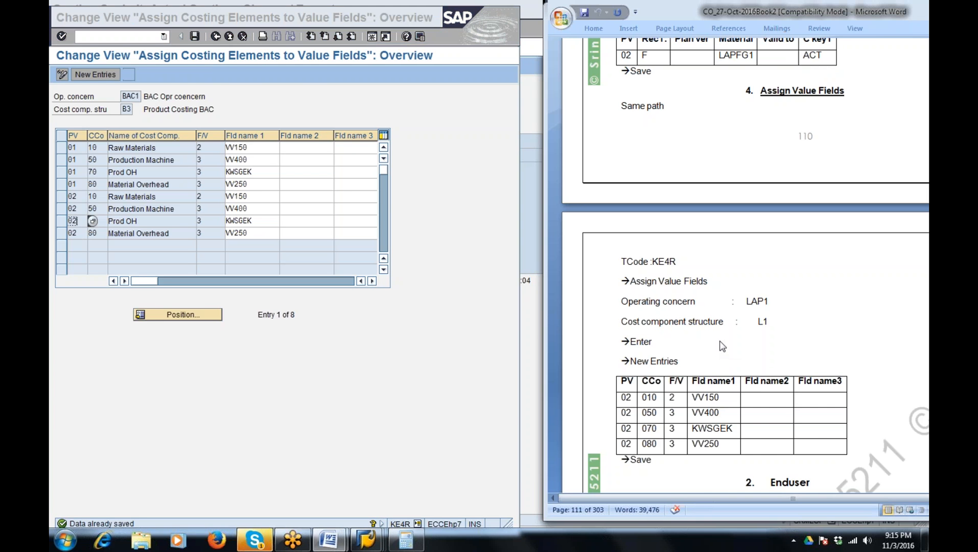
pyautogui.scroll(-10, 727, 358)
pyautogui.scroll(-2, 732, 368)
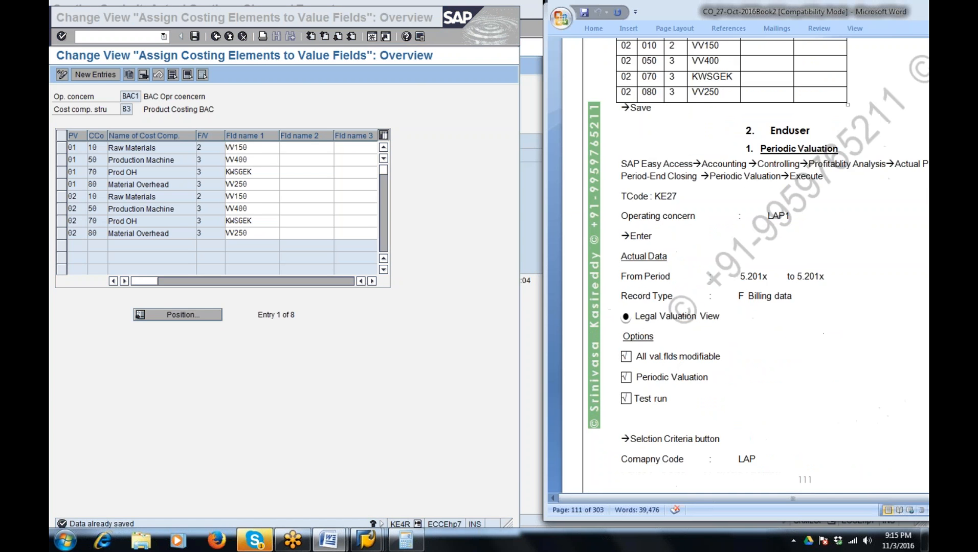
pyautogui.click(276, 126)
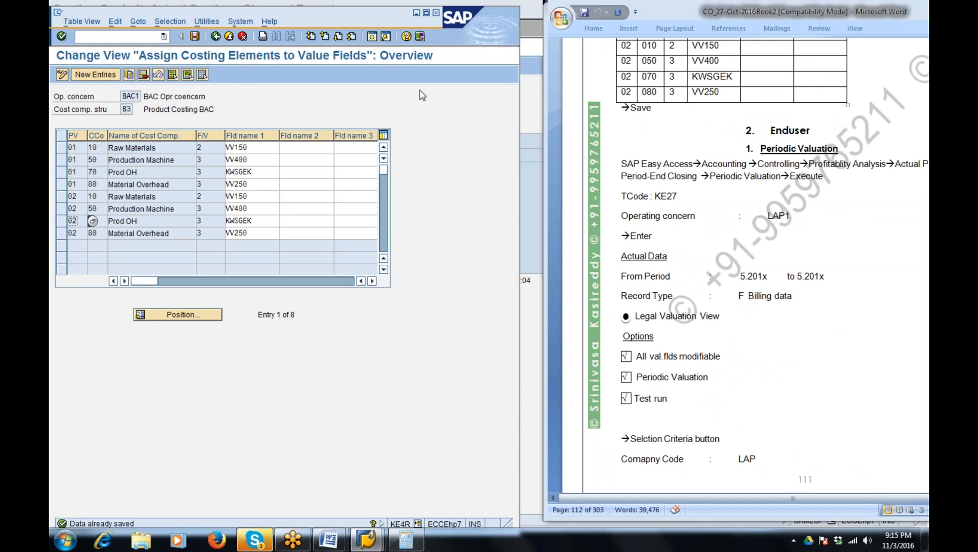
pyautogui.click(134, 39)
pyautogui.write('/nke27')
pyautogui.press('Return')
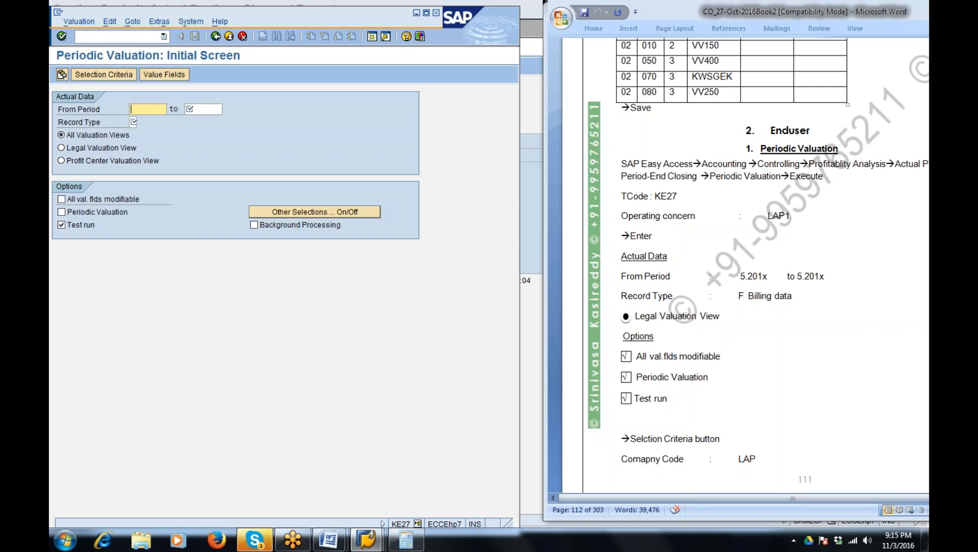
# Step: Enter period 7 to 7 and record type F, choose Legal Valuation View, and enable All val. flds modifiable and Periodic Valuation
pyautogui.press('Tab')
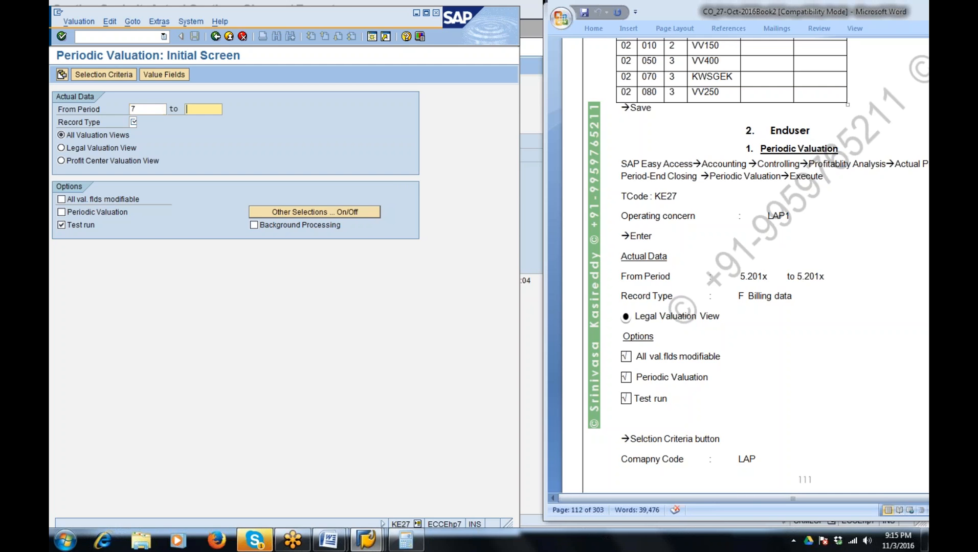
pyautogui.write('7')
pyautogui.click(133, 122)
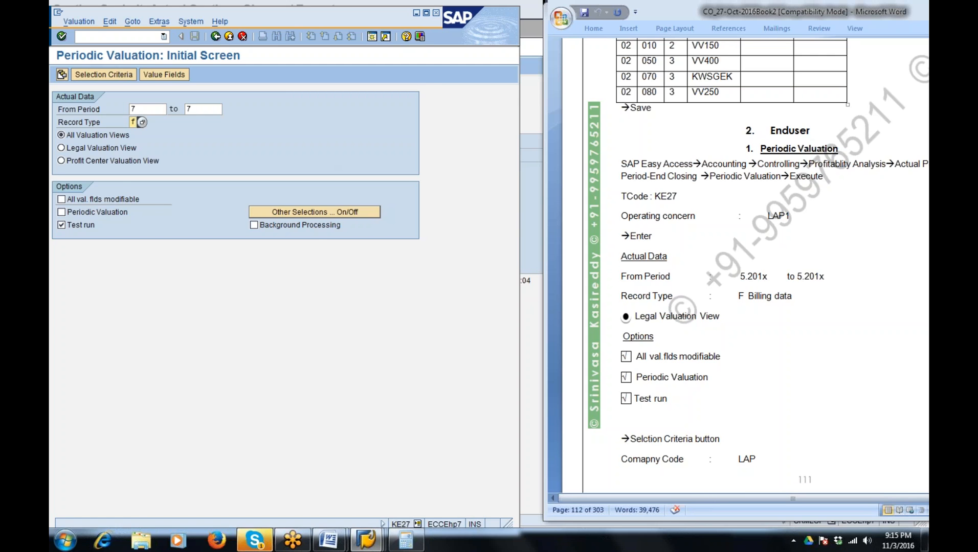
pyautogui.click(63, 148)
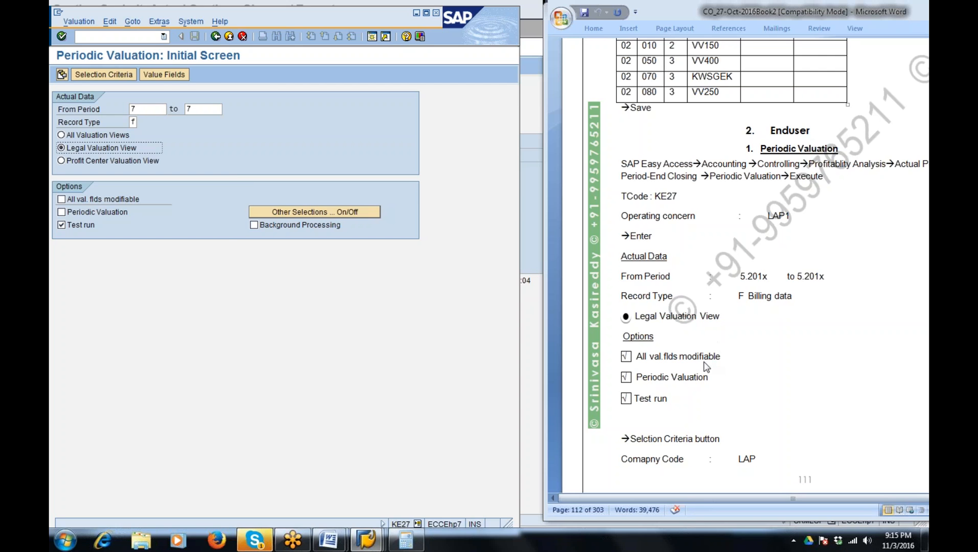
pyautogui.click(62, 199)
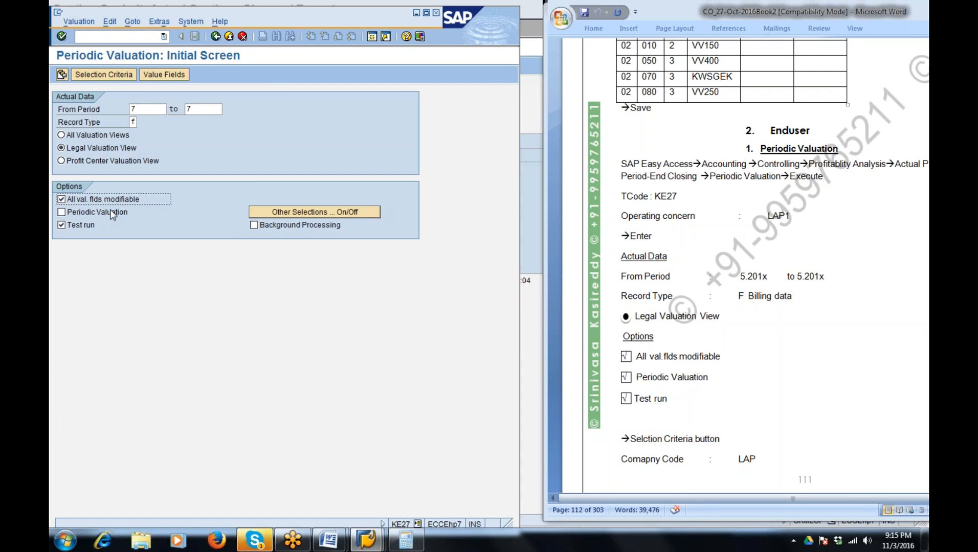
pyautogui.click(68, 215)
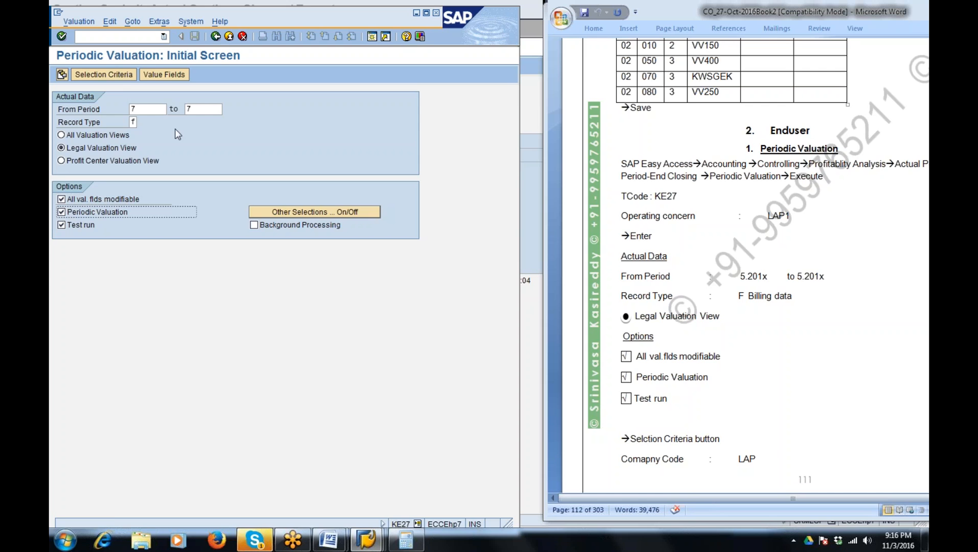
# Step: Set both the from and to periods to 7.2016 and proceed to the selection criteria
pyautogui.click(120, 74)
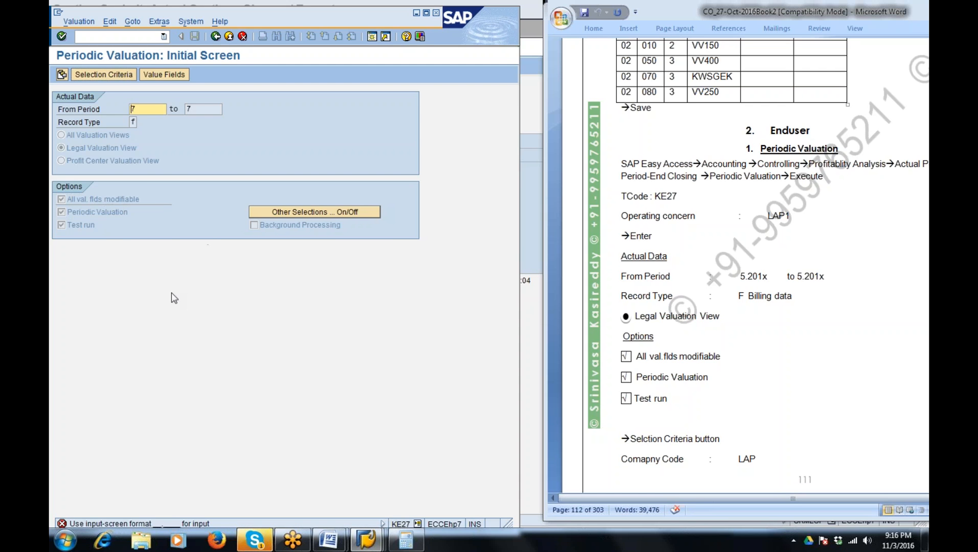
pyautogui.click(148, 111)
pyautogui.write('.2016')
pyautogui.press('Return')
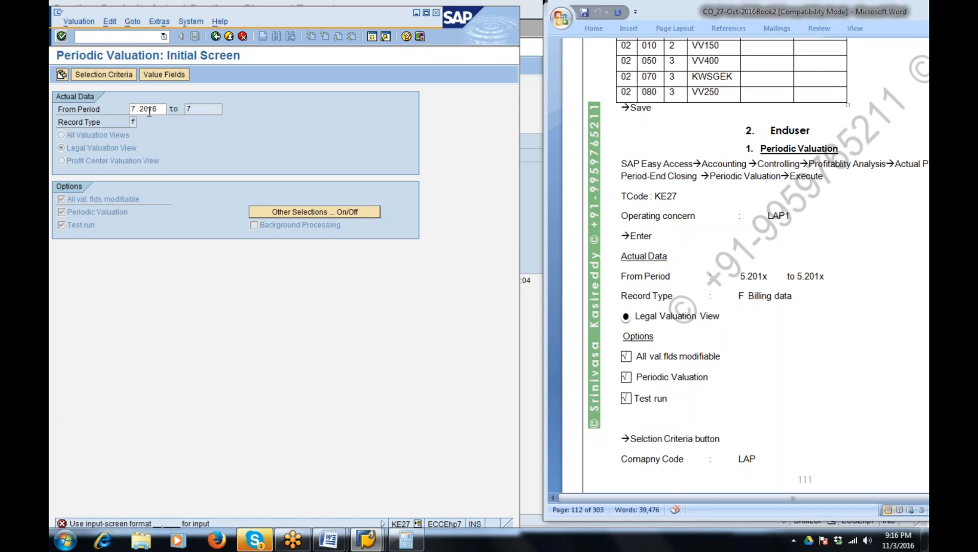
pyautogui.click(213, 109)
pyautogui.press('Return')
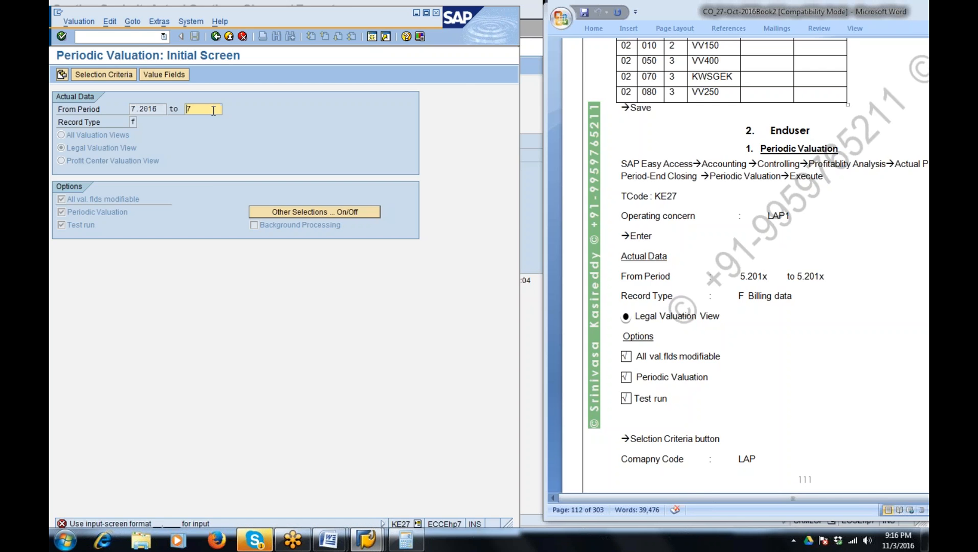
pyautogui.write('.')
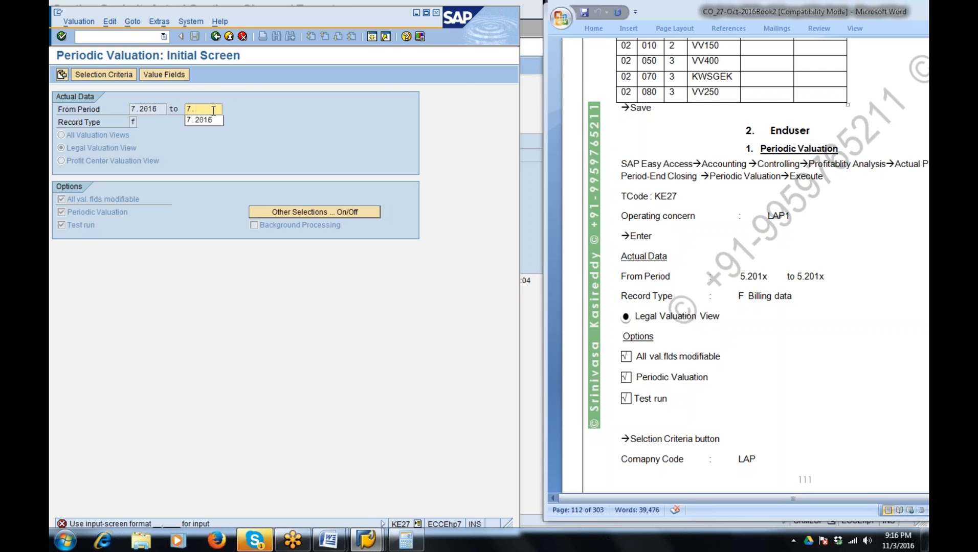
pyautogui.press('Down')
pyautogui.press('Return')
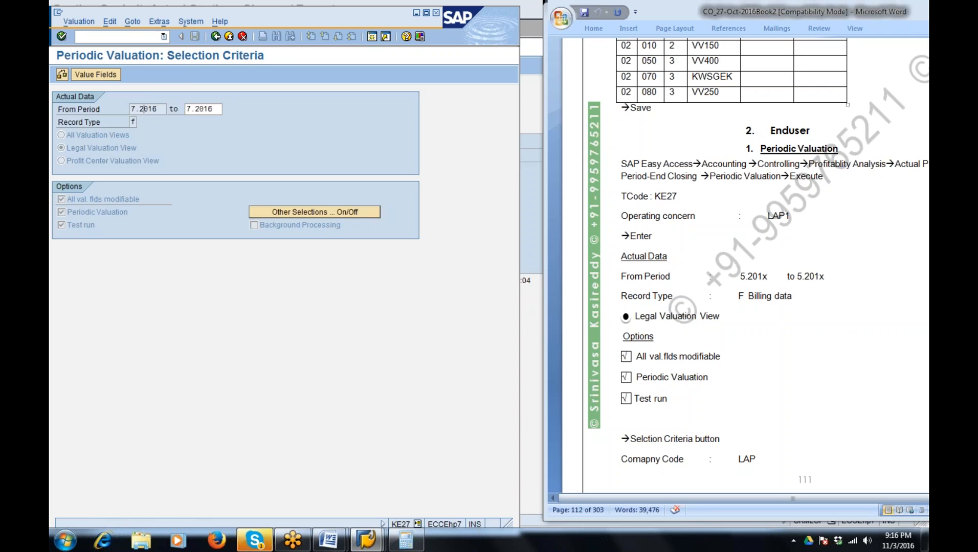
# Step: Restrict the selection criteria to company code BAC, keeping the wildcard for all other characteristics
pyautogui.click(880, 381)
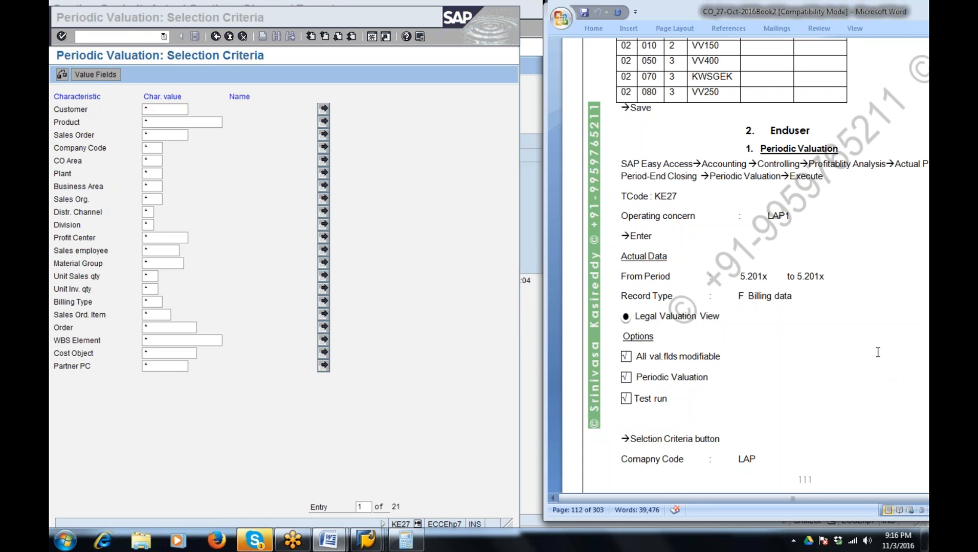
pyautogui.scroll(-3, 814, 349)
pyautogui.scroll(-1, 801, 293)
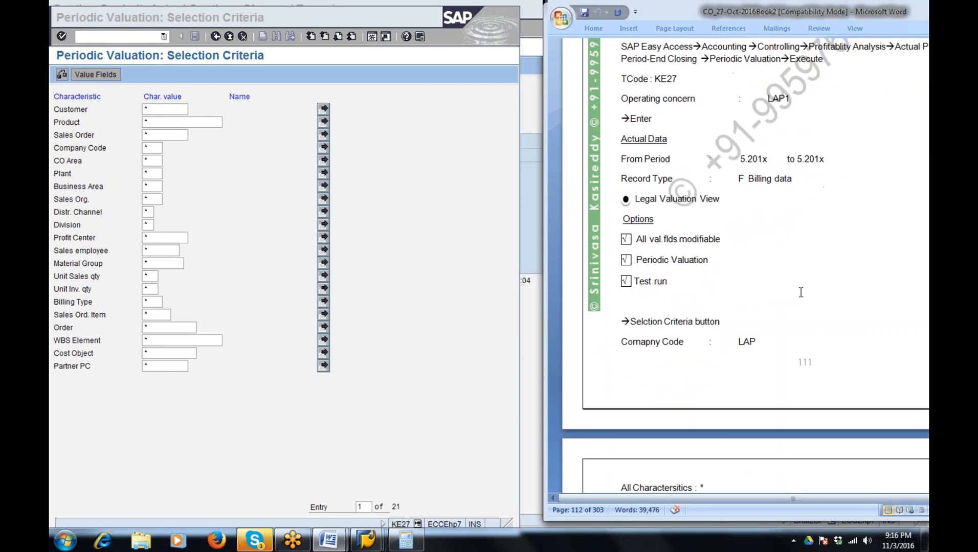
pyautogui.scroll(1, 800, 293)
pyautogui.click(153, 148)
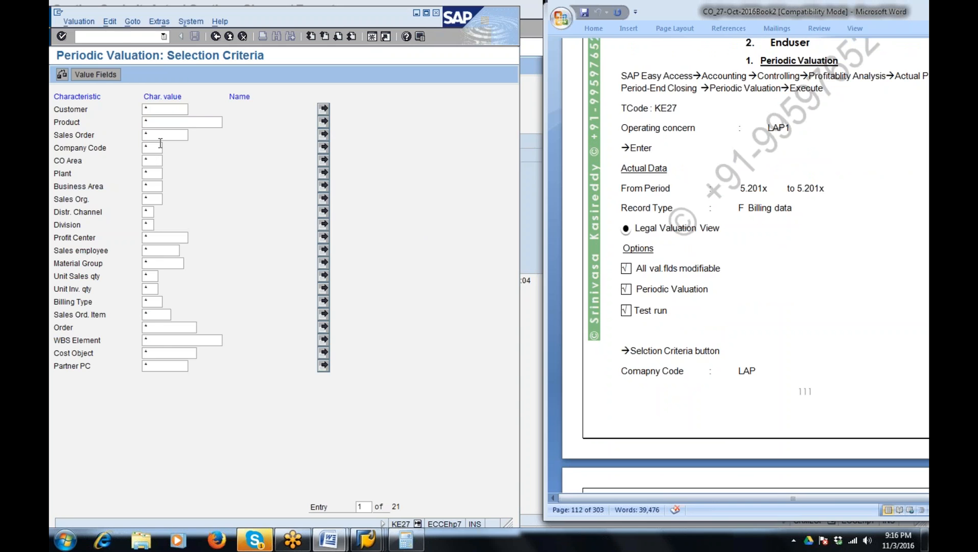
pyautogui.press('BackSpace')
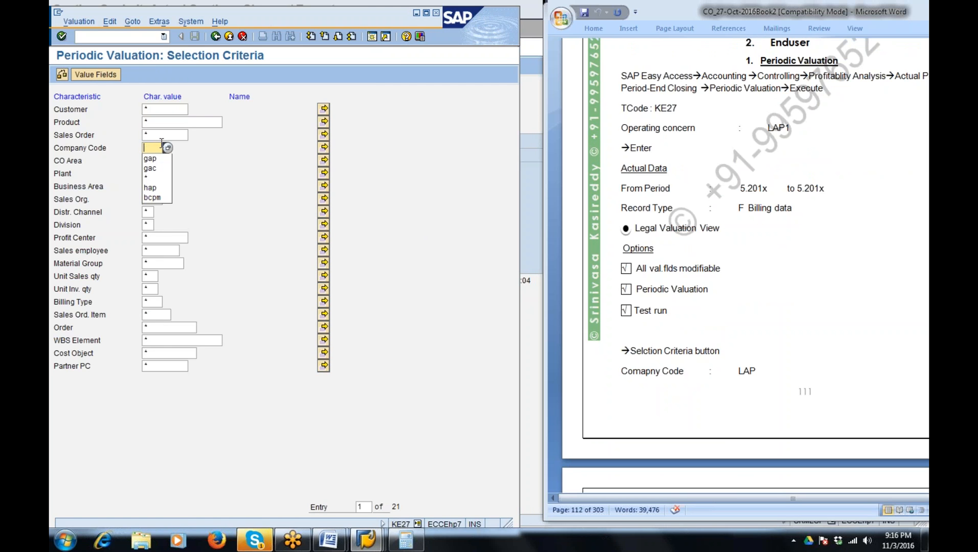
pyautogui.press('Down')
pyautogui.press('Down')
pyautogui.write('bac')
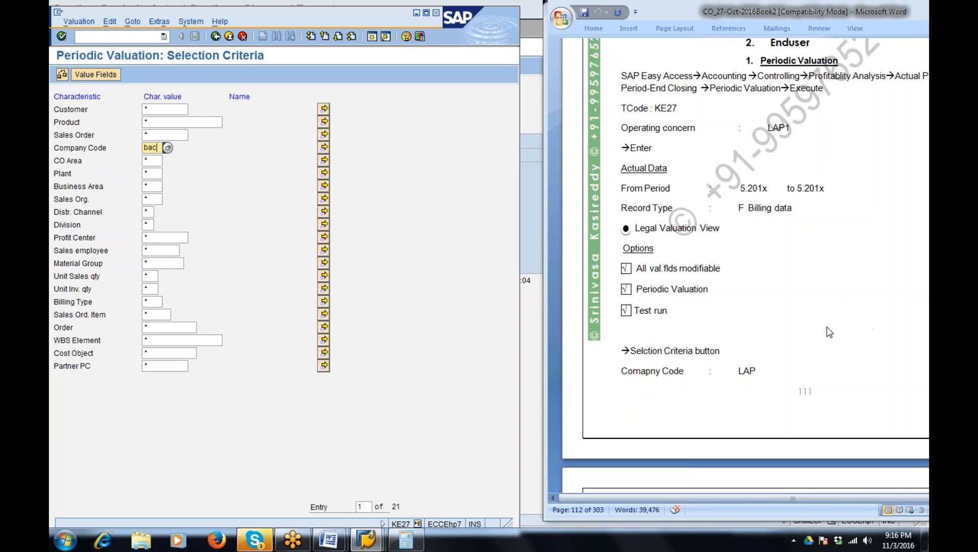
# Step: Limit the value fields to Cost of goods sold, Production costs, Other overhead, Material Overhead and Material Input by clearing the full selection first
pyautogui.click(815, 340)
pyautogui.scroll(-5, 815, 340)
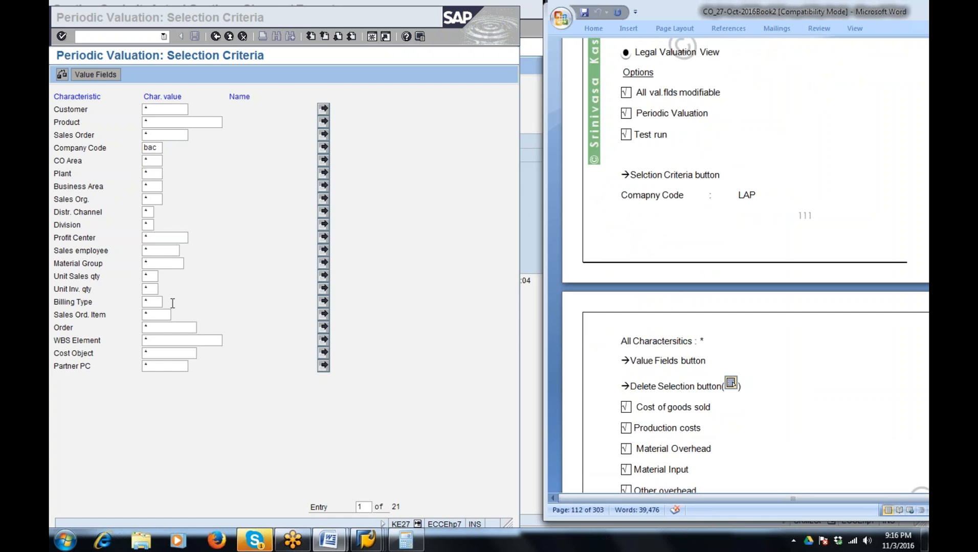
pyautogui.click(109, 74)
pyautogui.click(109, 74)
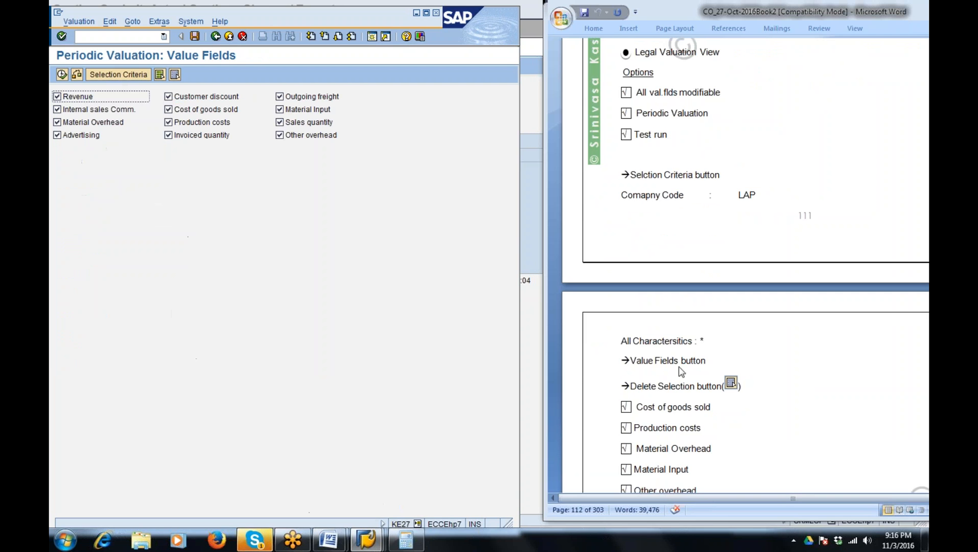
pyautogui.click(174, 74)
pyautogui.click(170, 110)
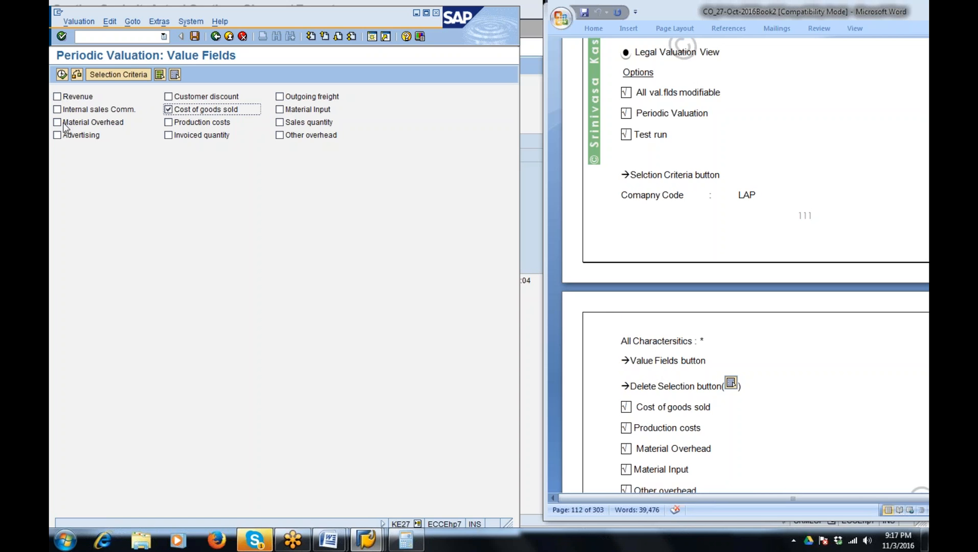
pyautogui.click(169, 122)
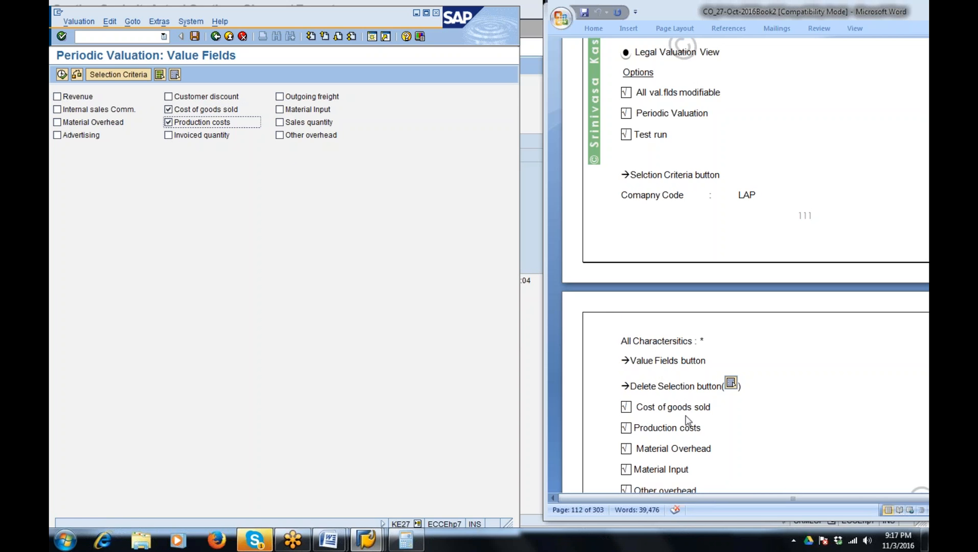
pyautogui.click(280, 135)
pyautogui.click(62, 123)
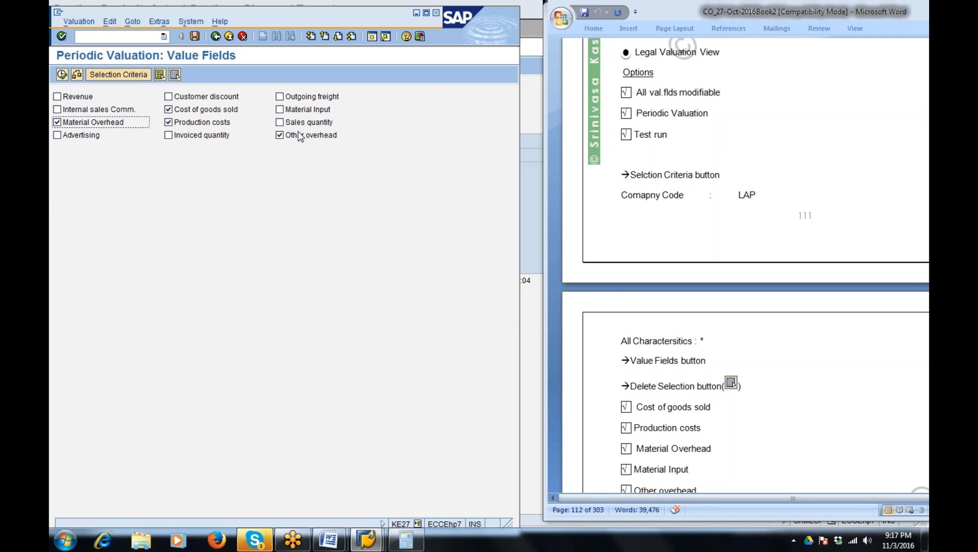
pyautogui.click(281, 111)
# Step: Start saving the valuation settings as a variant named bac1_test mode with the description bac1_test mod
pyautogui.click(740, 458)
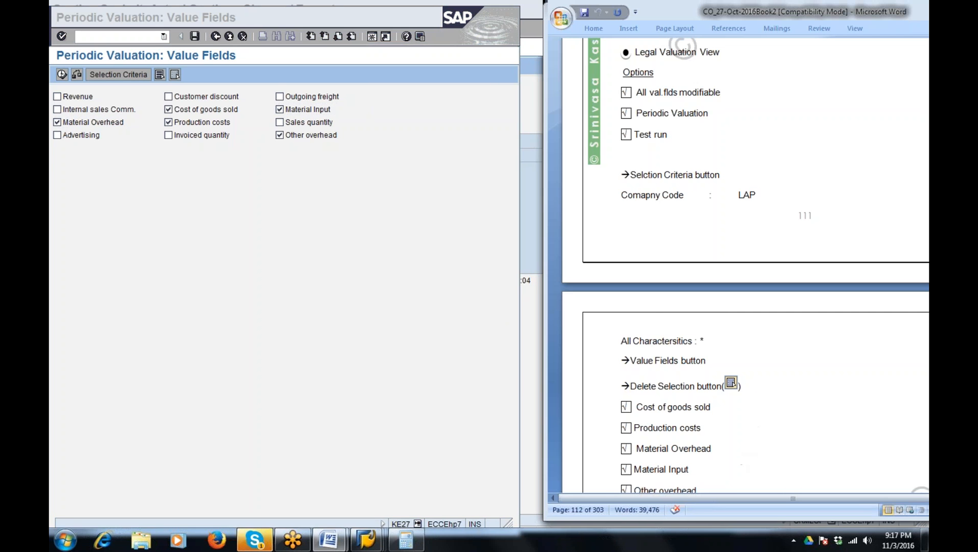
pyautogui.scroll(-3, 741, 453)
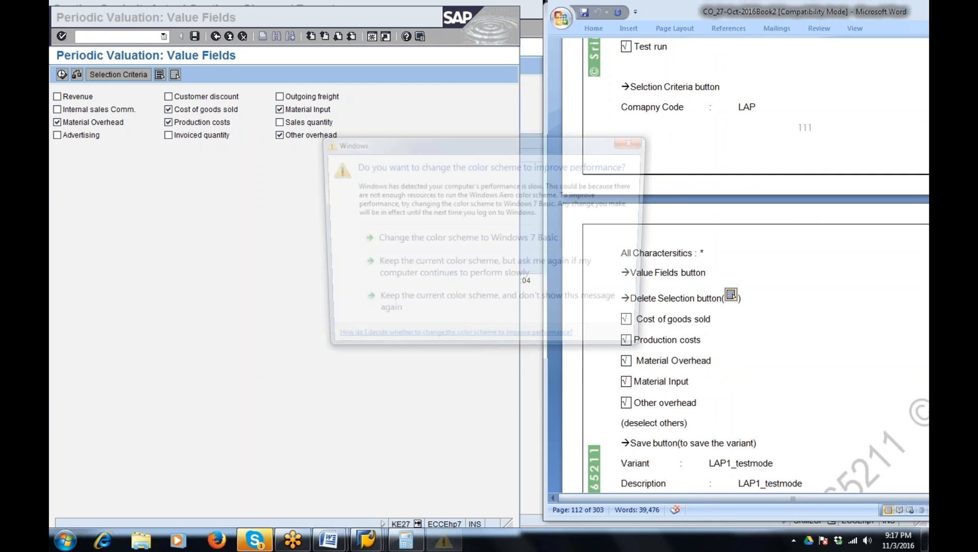
pyautogui.click(178, 163)
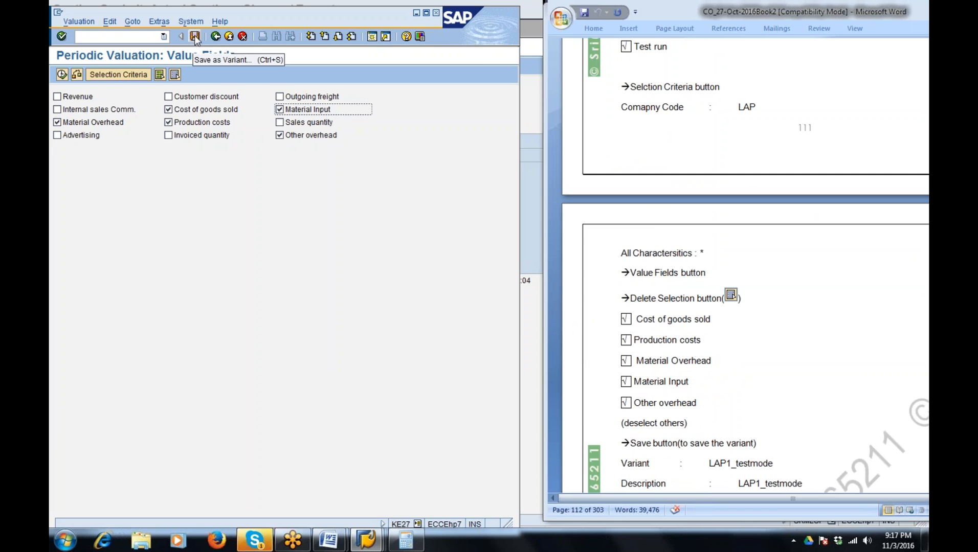
pyautogui.click(195, 36)
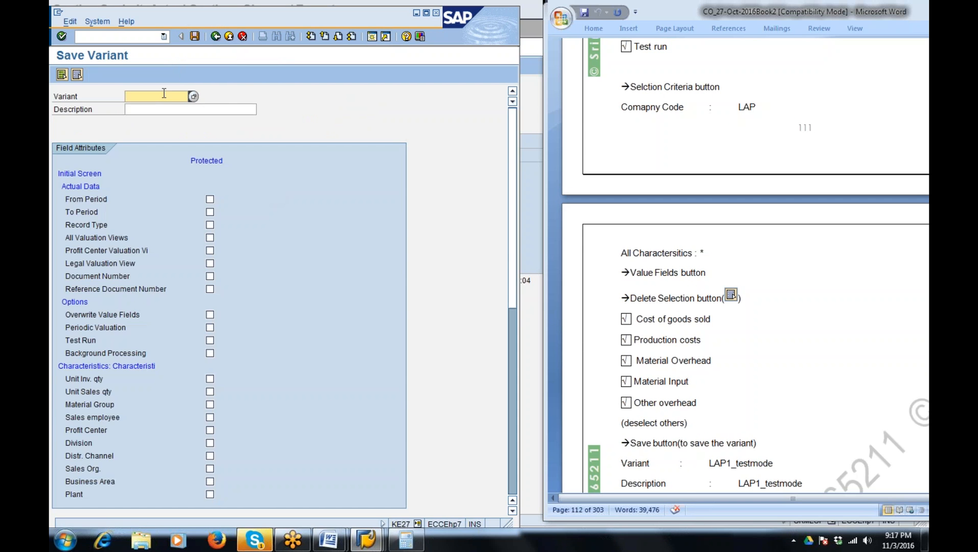
pyautogui.write('b')
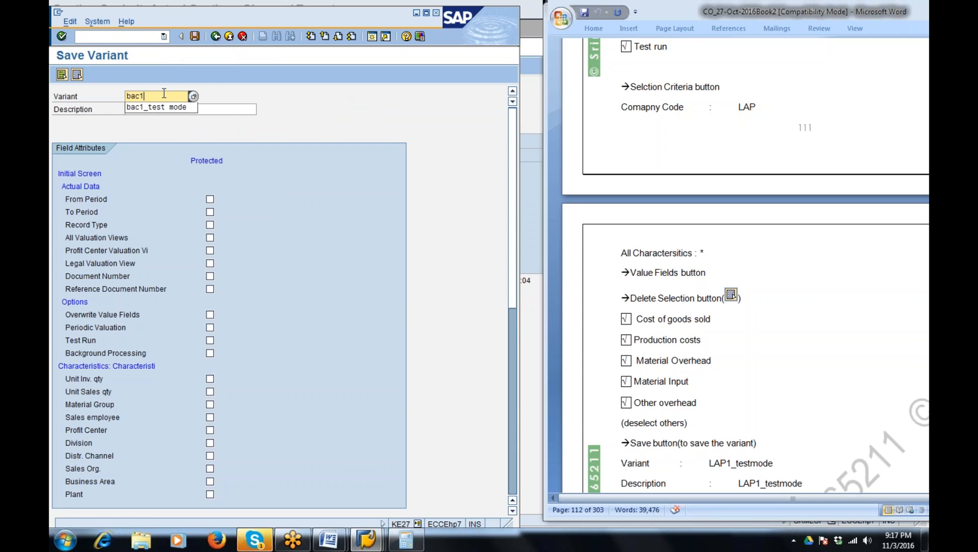
pyautogui.write('ac1')
pyautogui.press('Down')
pyautogui.press('Return')
pyautogui.press('Tab')
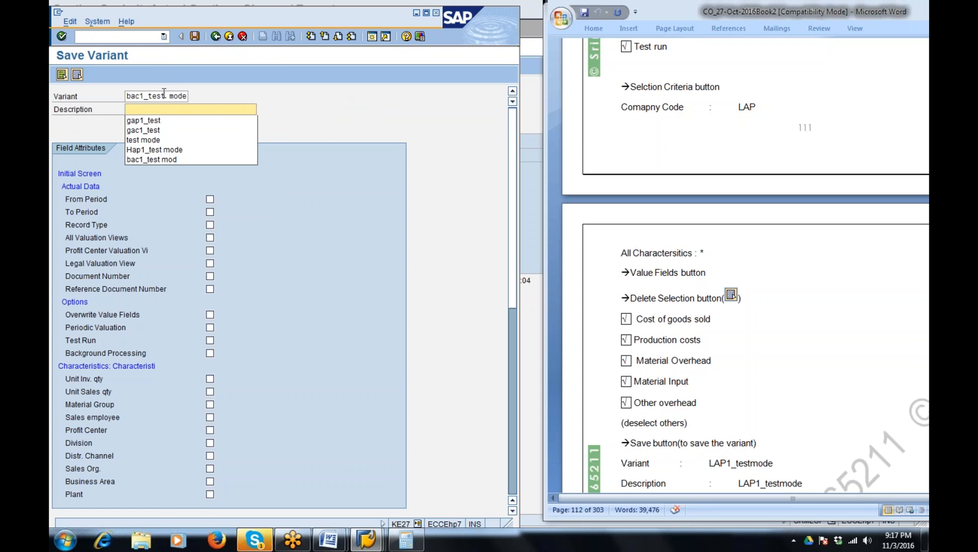
pyautogui.press('Down')
pyautogui.press('Down')
pyautogui.press('Down')
pyautogui.press('Down')
pyautogui.press('Down')
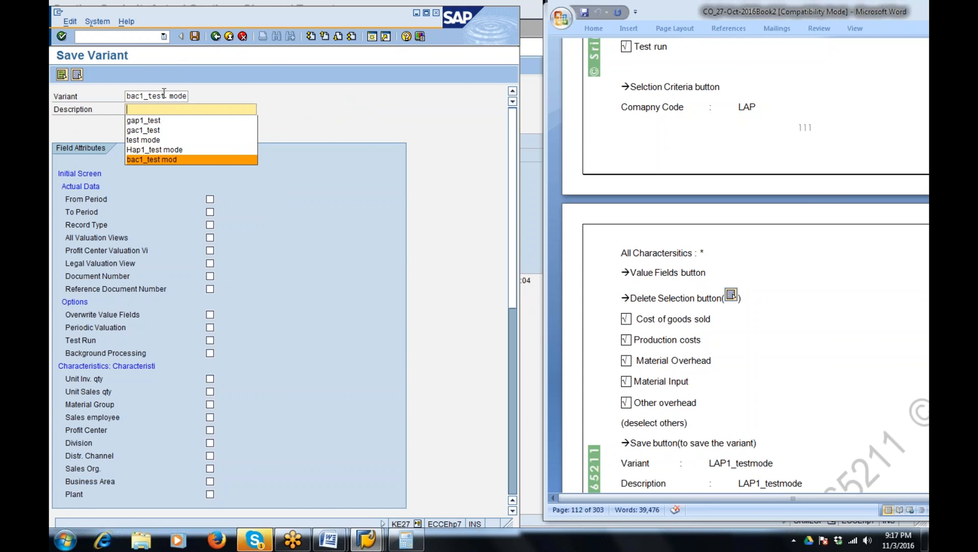
pyautogui.press('Return')
# Step: Save the variant and execute the periodic valuation in test mode
pyautogui.click(813, 405)
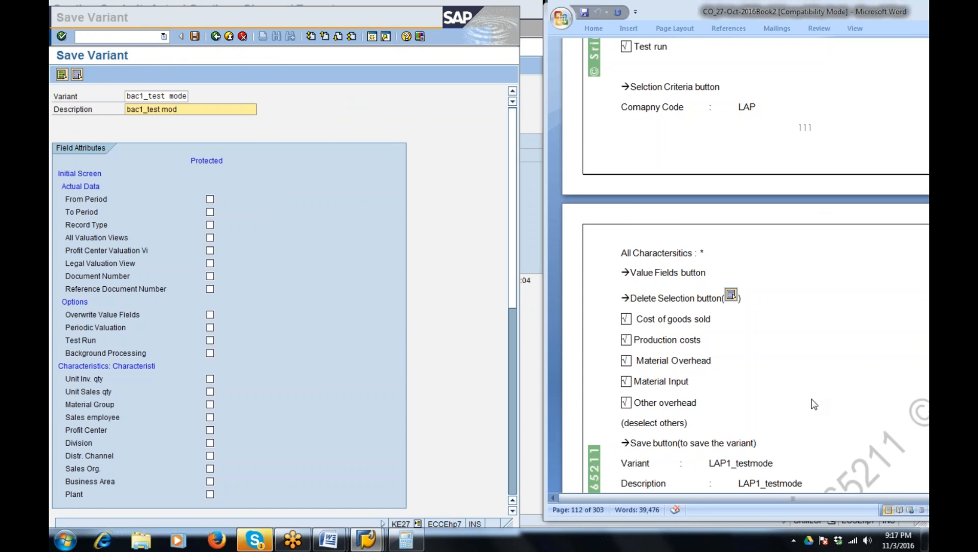
pyautogui.scroll(-3, 813, 405)
pyautogui.click(195, 38)
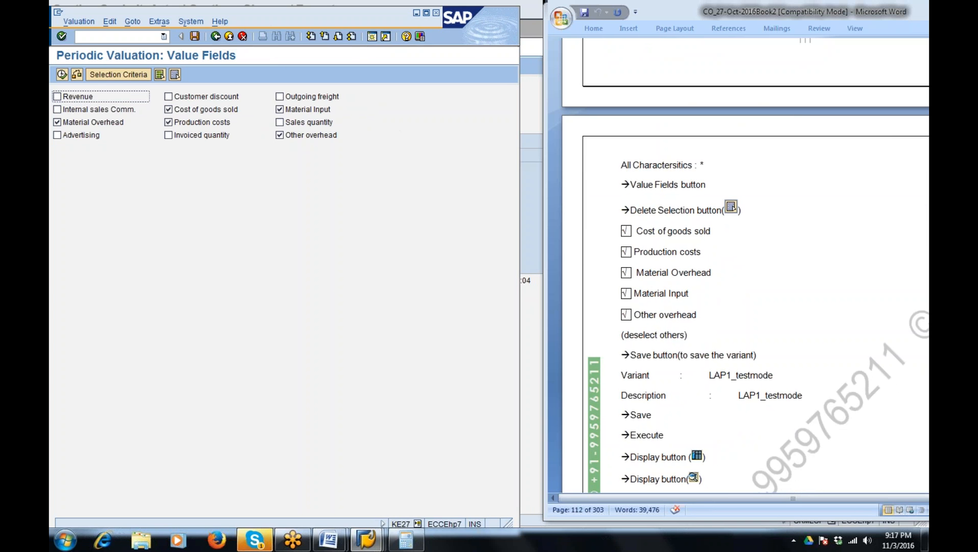
pyautogui.click(61, 76)
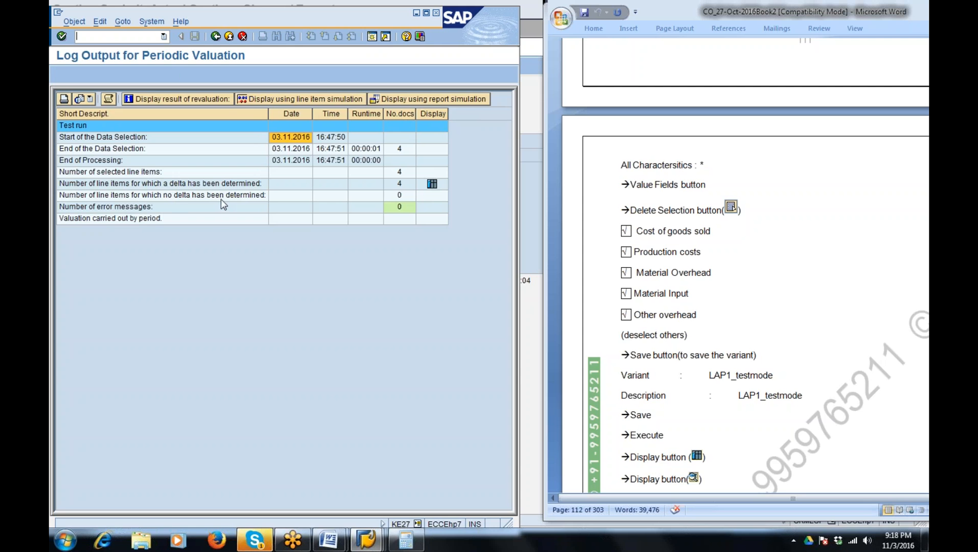
# Step: Display the line items with a determined delta and read the next instructions in the Word notes
pyautogui.click(432, 183)
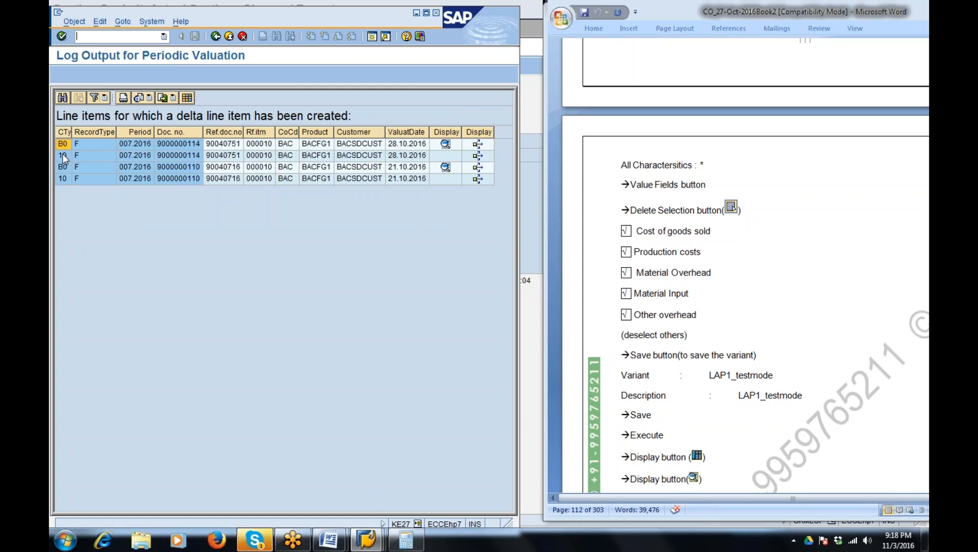
pyautogui.click(744, 473)
pyautogui.scroll(-1, 744, 473)
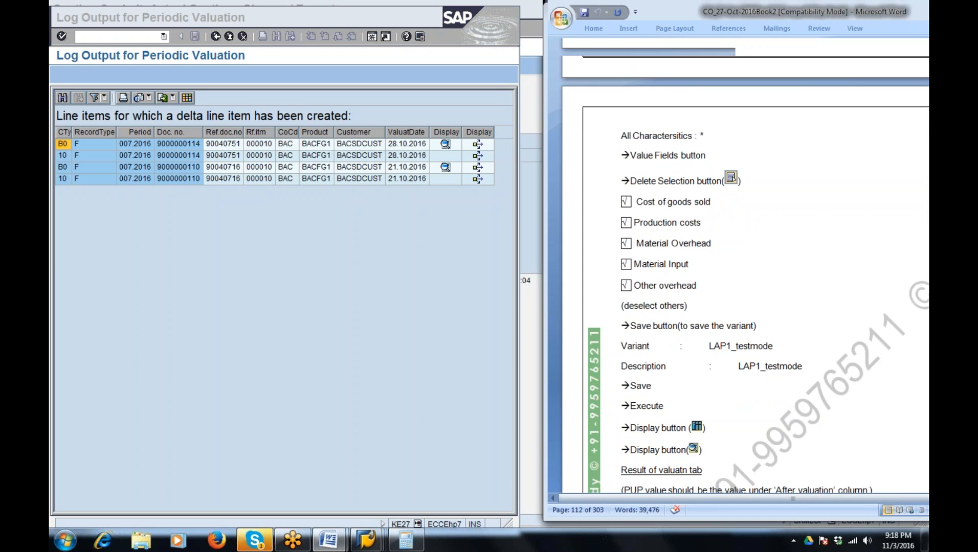
pyautogui.scroll(-2, 744, 307)
pyautogui.scroll(-3, 744, 306)
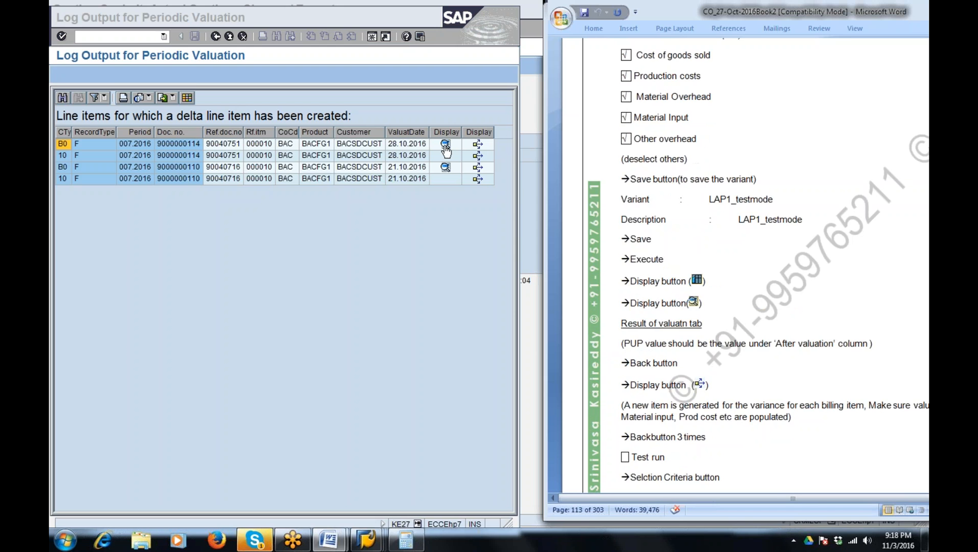
# Step: Open the valuation analysis of the first B0 line item and examine the cost of goods sold row in its valuation result
pyautogui.click(444, 146)
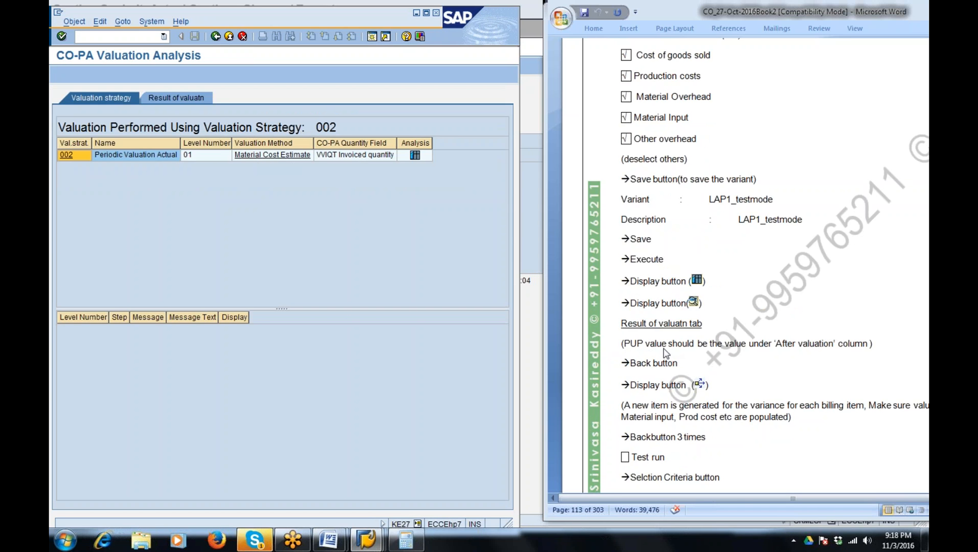
pyautogui.click(194, 102)
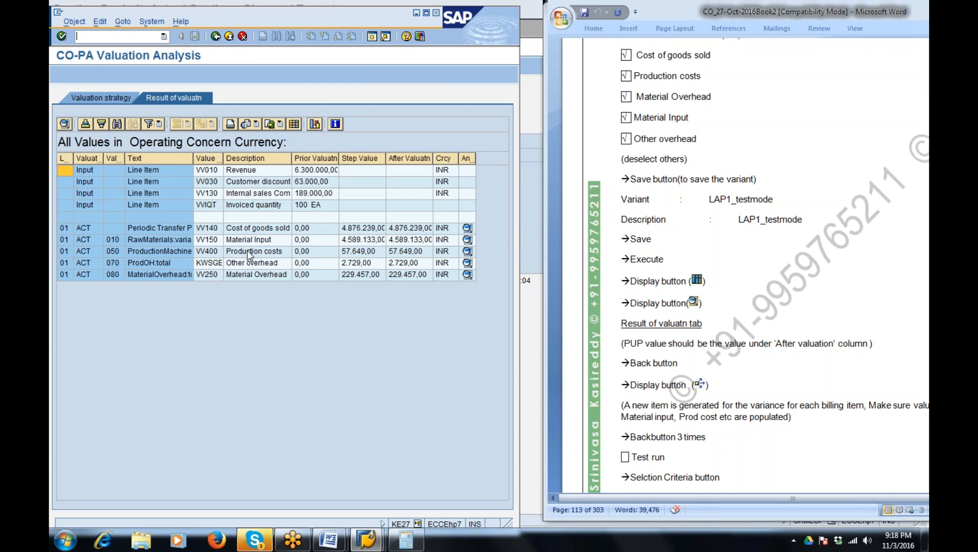
pyautogui.click(358, 231)
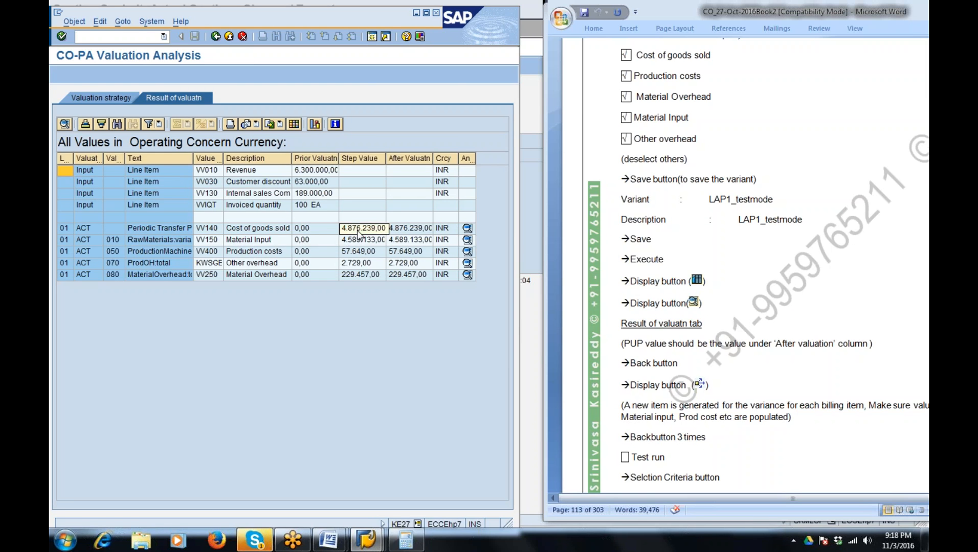
# Step: Examine the price difference posted by the revaluation of consumption in the Material Price Analysis of BACFG1, then put that window away
pyautogui.click(365, 545)
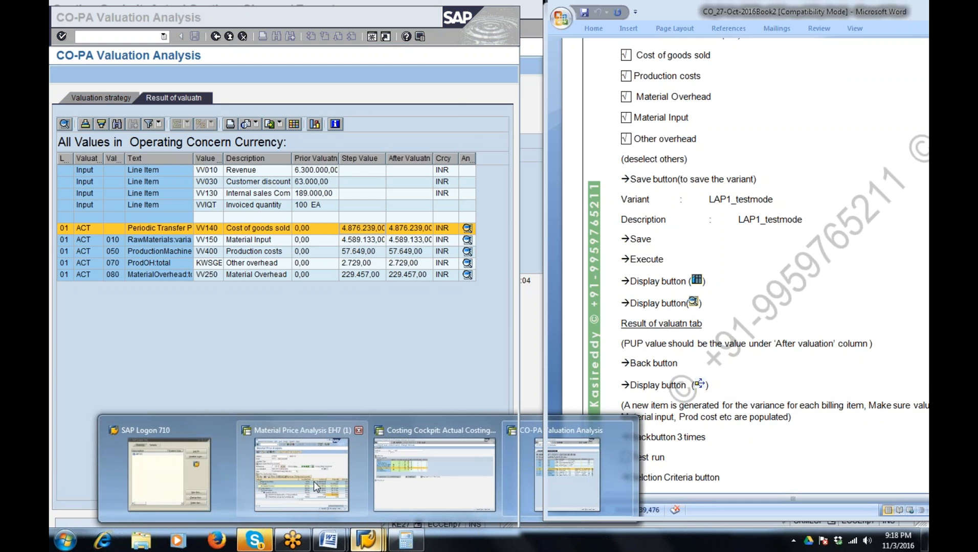
pyautogui.moveTo(316, 480)
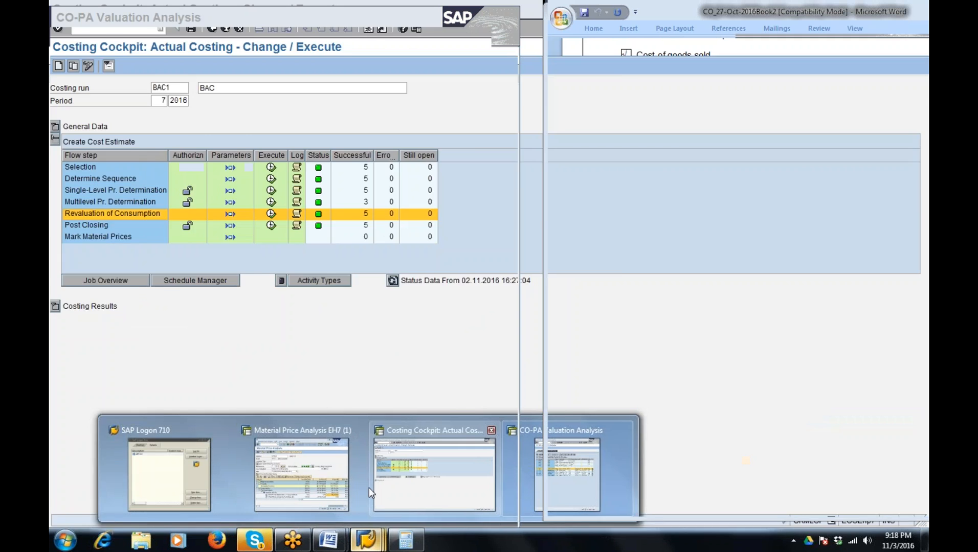
pyautogui.click(355, 486)
pyautogui.click(509, 441)
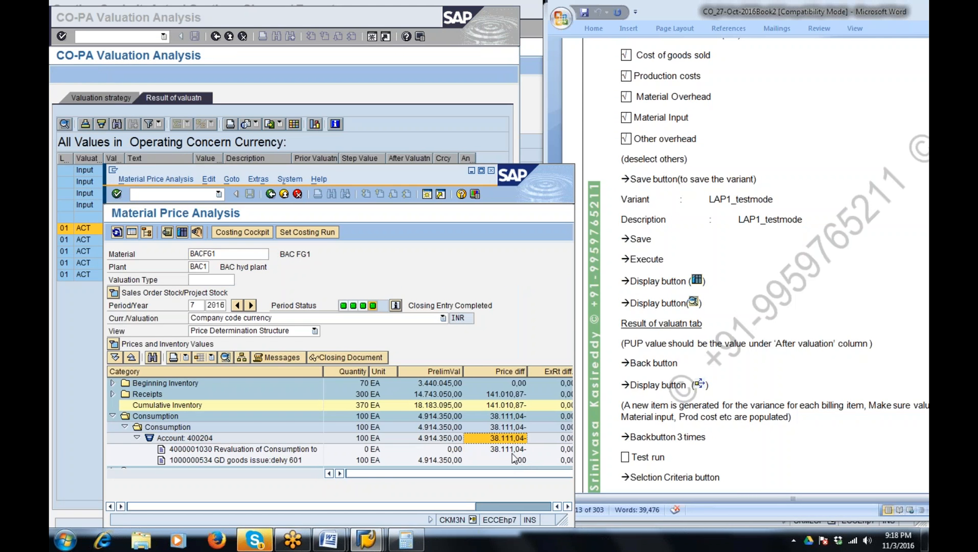
pyautogui.click(512, 451)
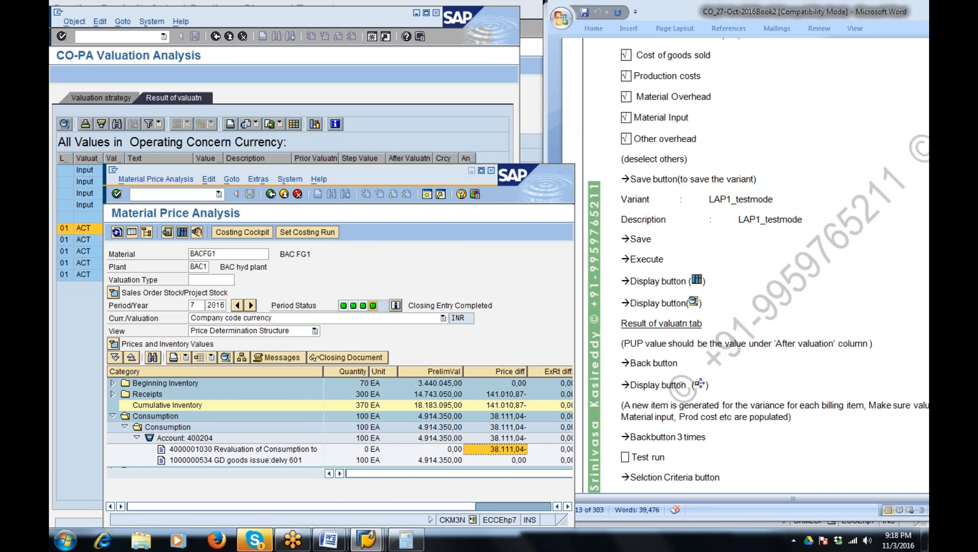
pyautogui.click(471, 171)
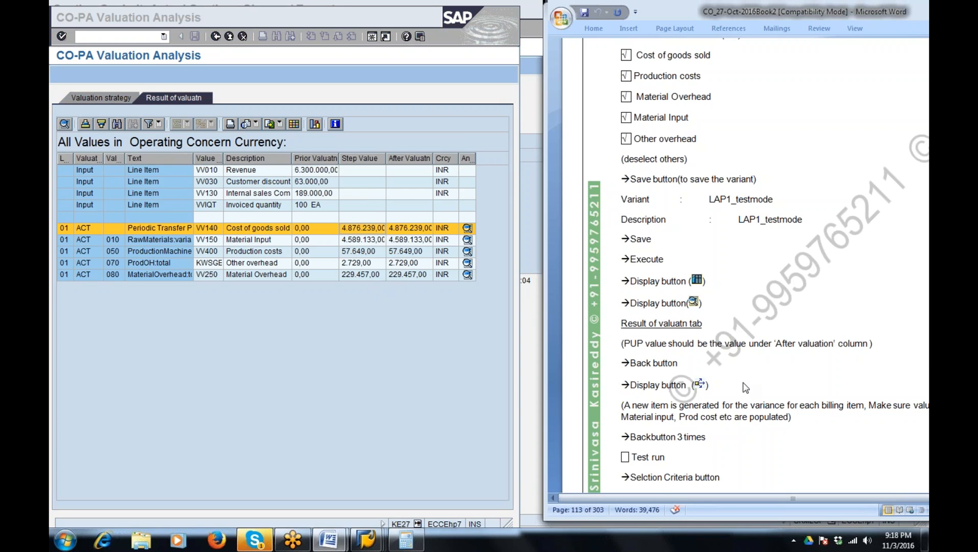
# Step: Check the expected result in the Word notes and widen the After Valuation column of the valuation analysis
pyautogui.scroll(-6, 744, 388)
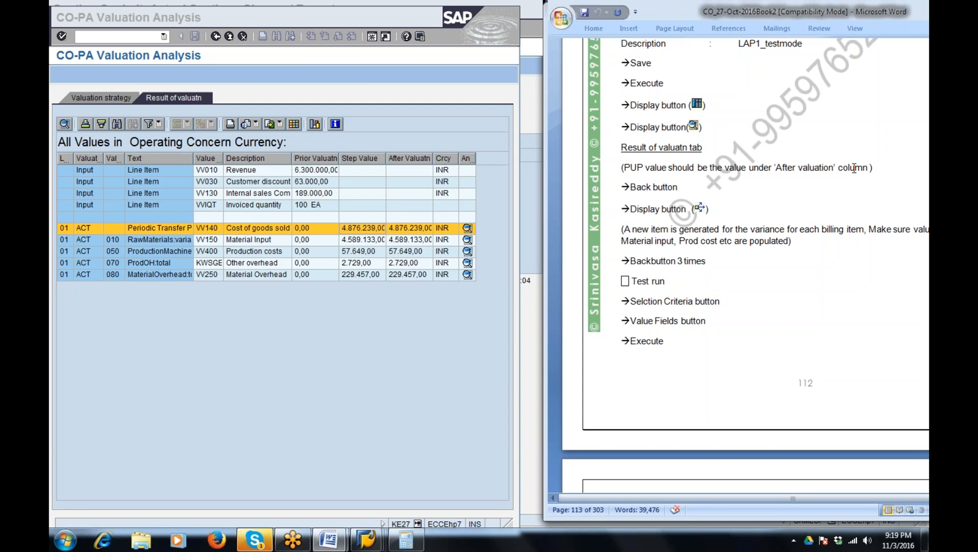
pyautogui.click(401, 158)
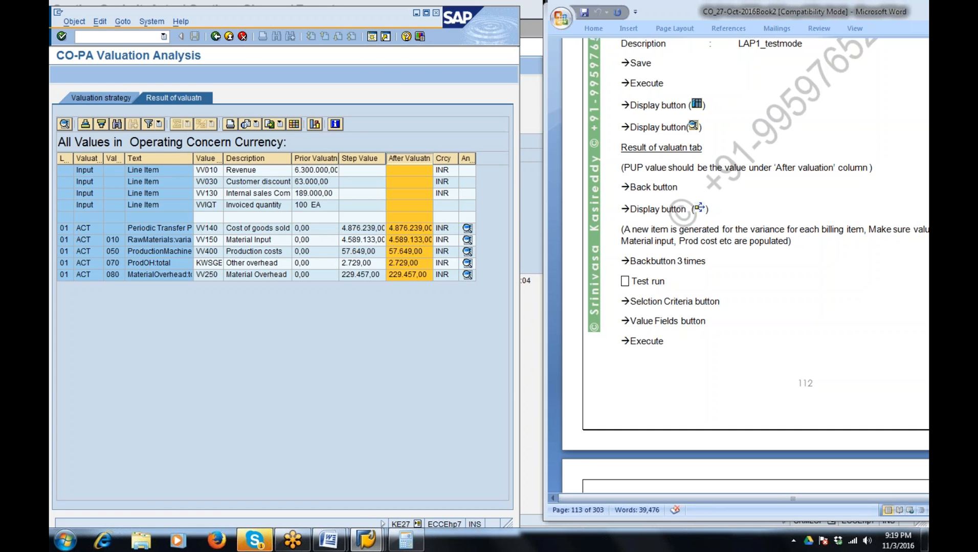
pyautogui.moveTo(433, 158); pyautogui.dragTo(450, 159)
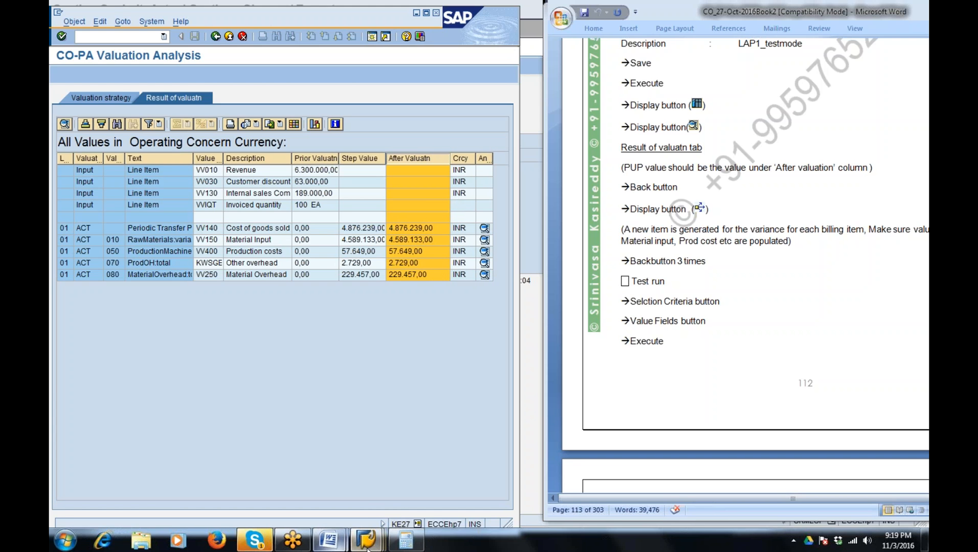
# Step: Compare the After Valuation figures with the actual price of BACFG1 in Material Price Analysis and return to the valuation result
pyautogui.moveTo(362, 546)
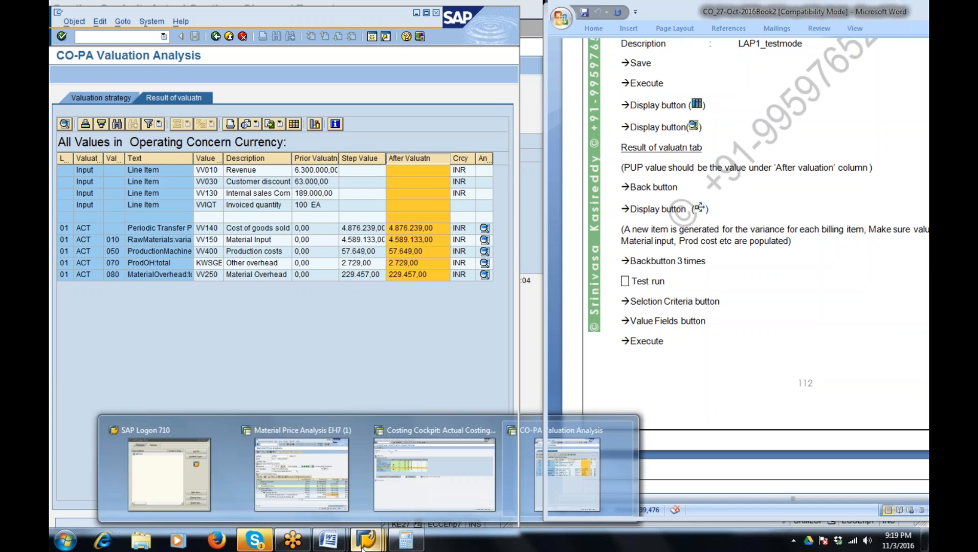
pyautogui.click(333, 500)
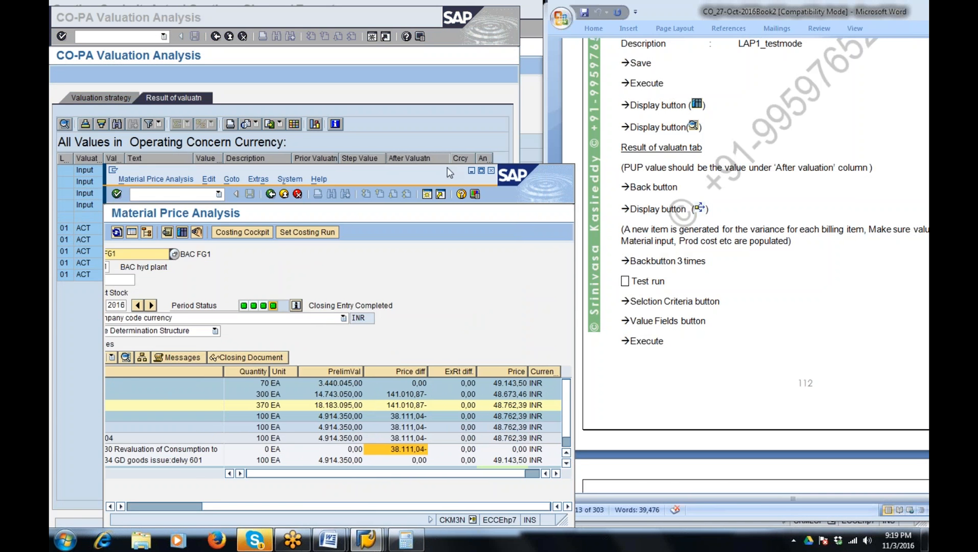
pyautogui.moveTo(447, 180); pyautogui.dragTo(439, 246)
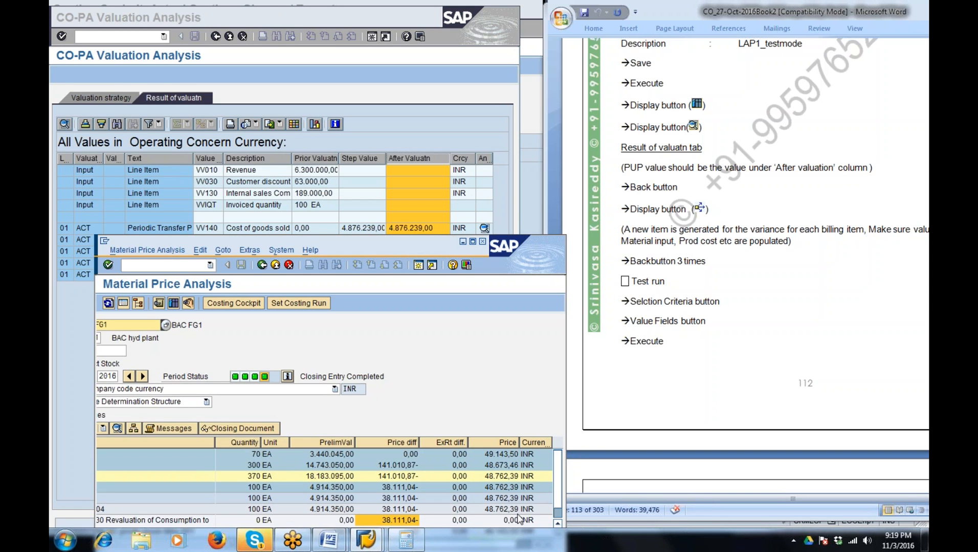
pyautogui.click(463, 242)
pyautogui.click(463, 243)
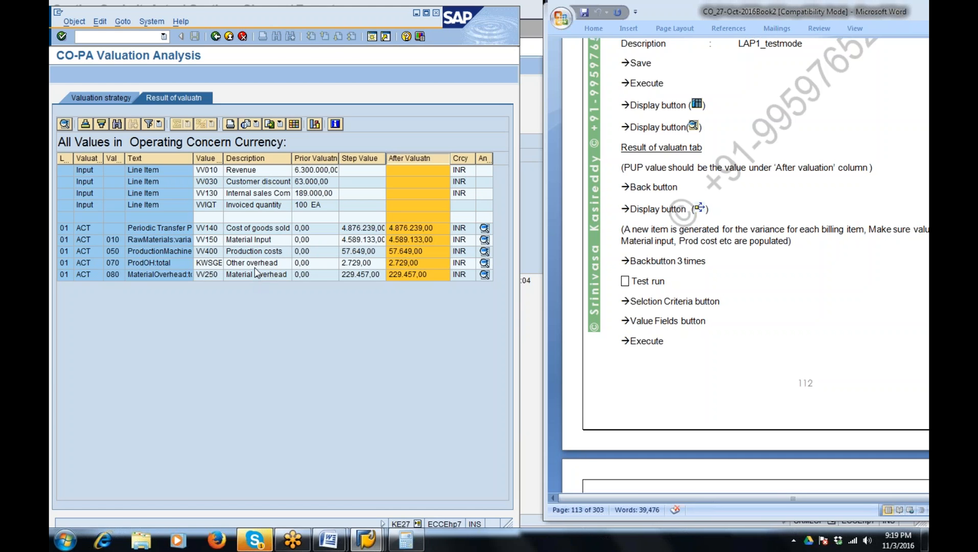
pyautogui.click(251, 293)
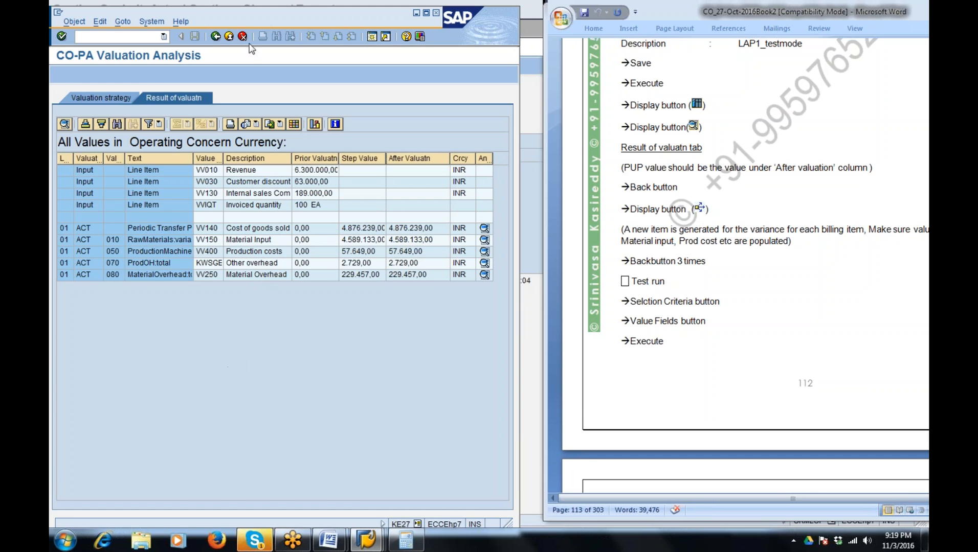
# Step: Leave the valuation analysis, display the first delta item's actual line items full screen and apply a layout showing the value fields
pyautogui.click(216, 37)
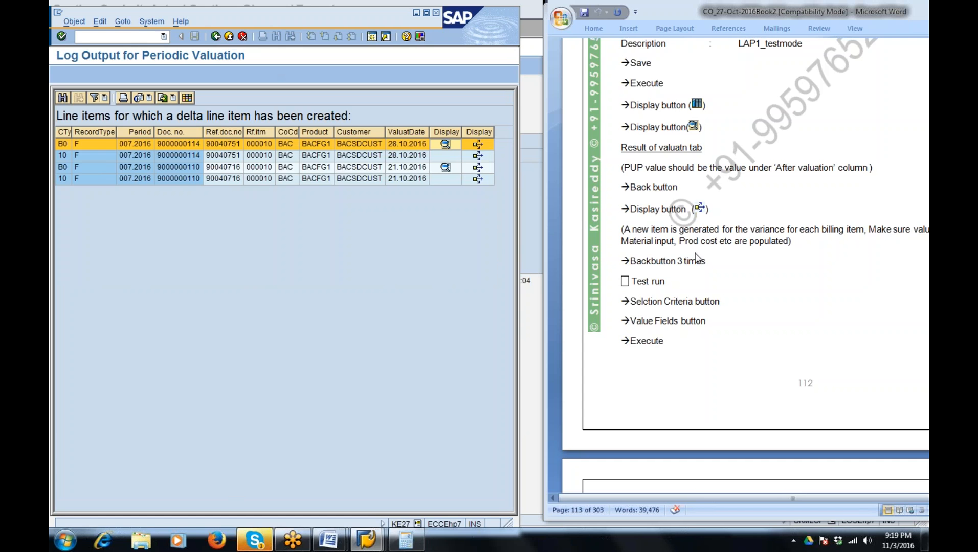
pyautogui.click(480, 147)
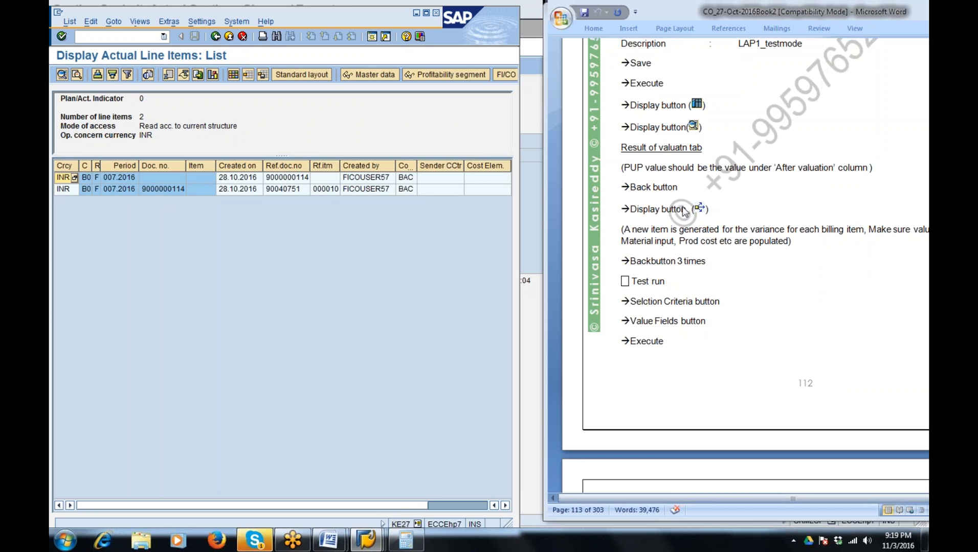
pyautogui.doubleClick(332, 20)
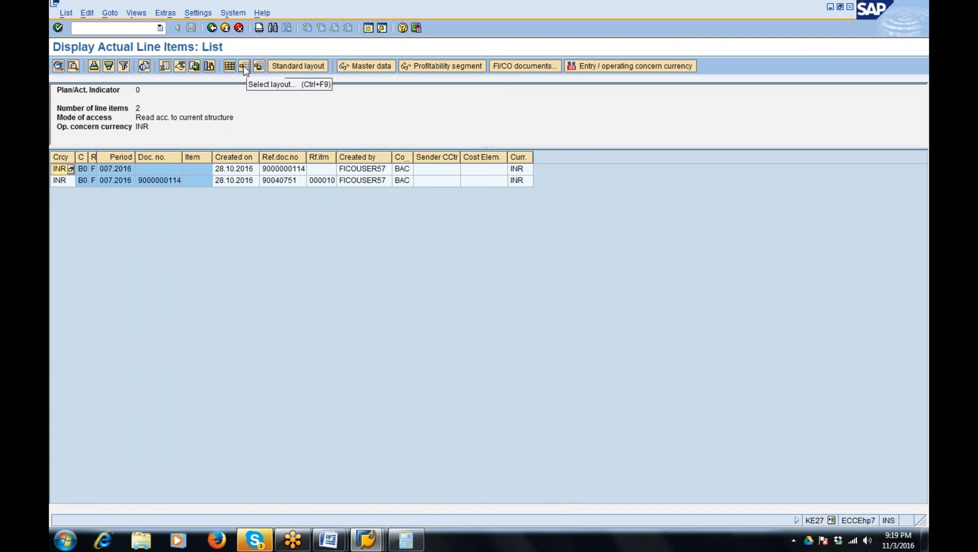
pyautogui.click(244, 65)
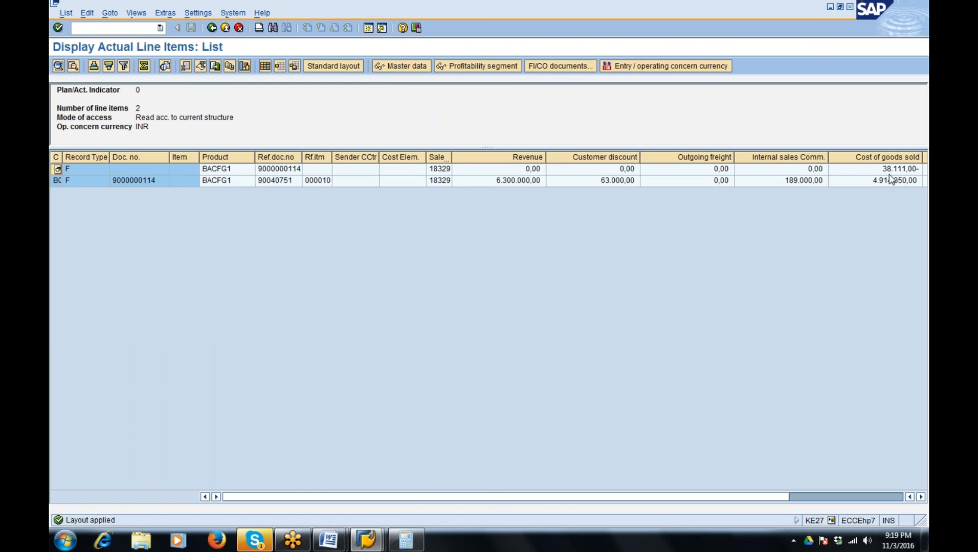
# Step: Narrow the internal sales commission column and compare the cost of goods sold delta with the consumption revaluation in Material Price Analysis
pyautogui.moveTo(829, 160); pyautogui.dragTo(792, 165)
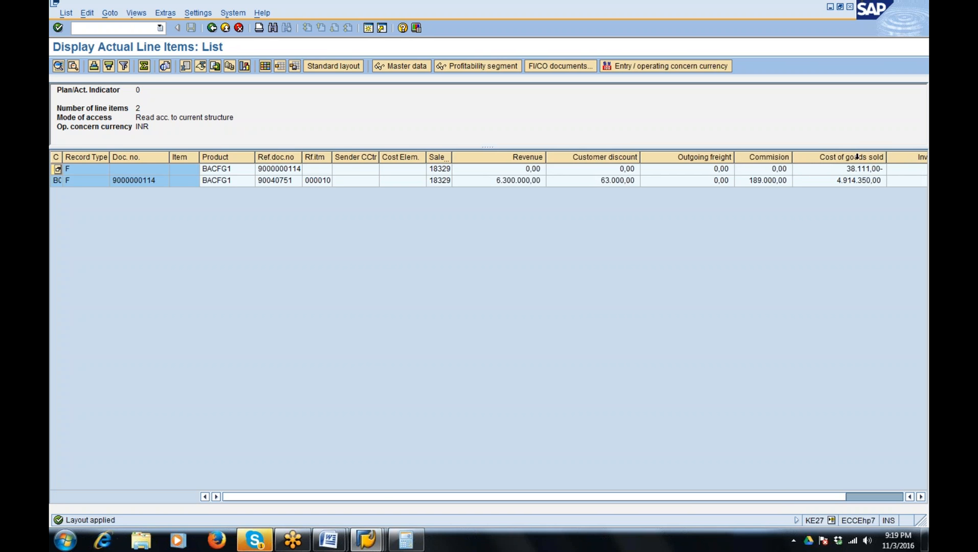
pyautogui.click(838, 157)
pyautogui.click(364, 543)
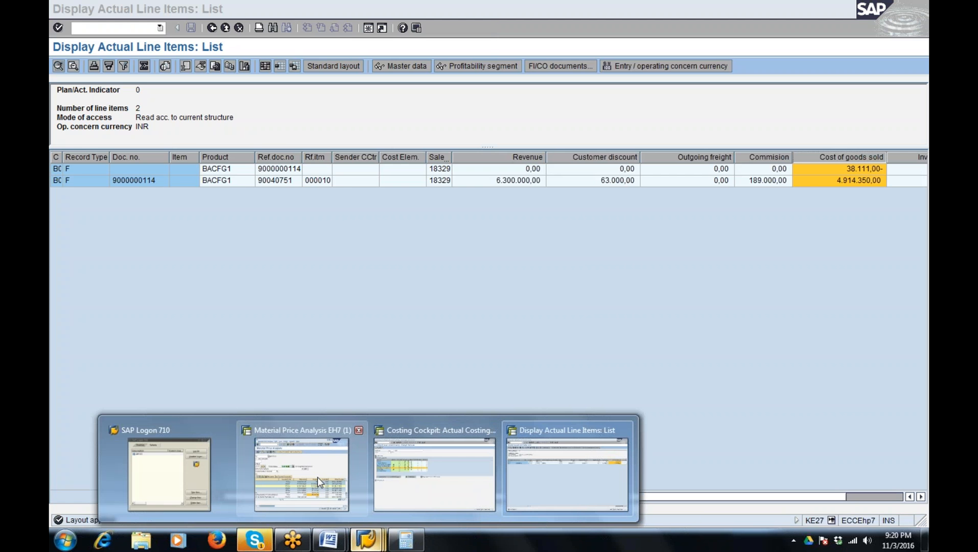
pyautogui.click(317, 478)
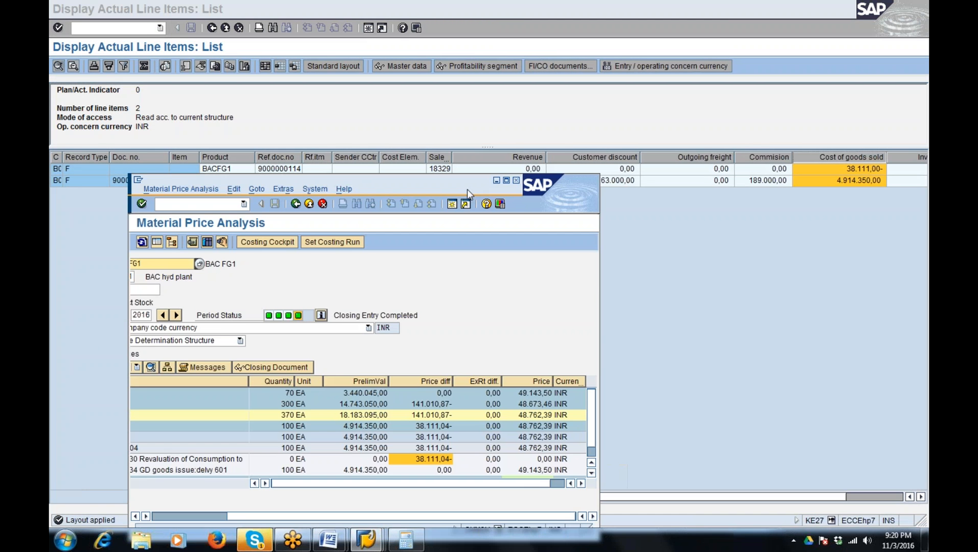
pyautogui.click(538, 470)
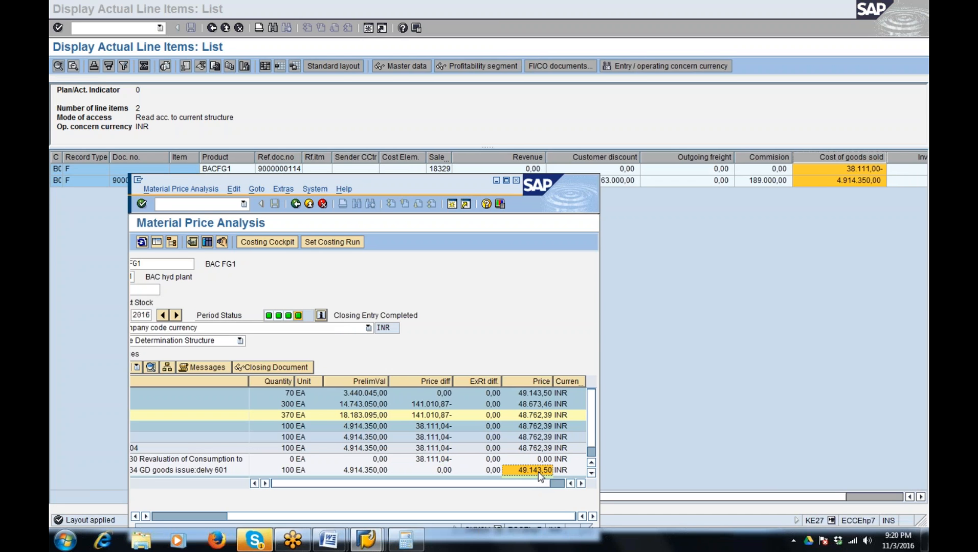
pyautogui.click(431, 460)
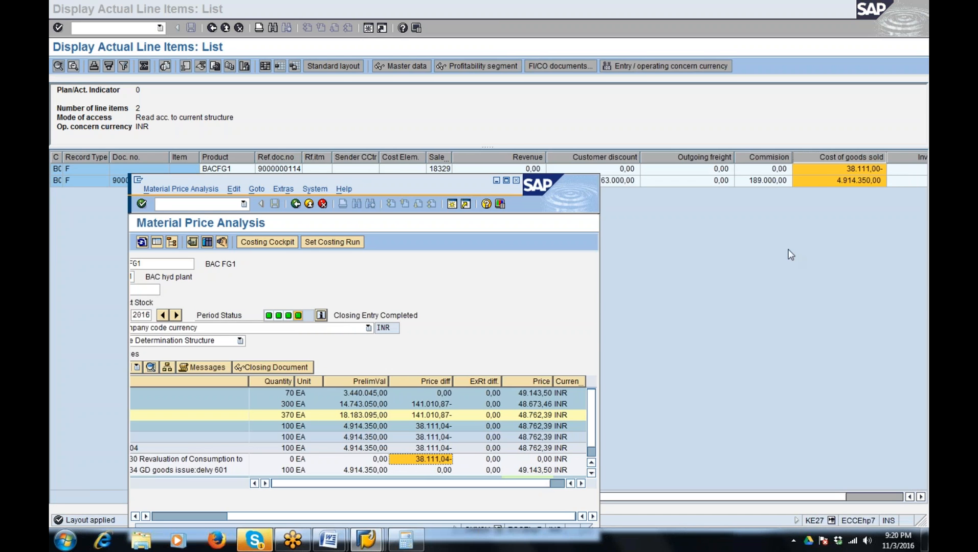
pyautogui.click(861, 170)
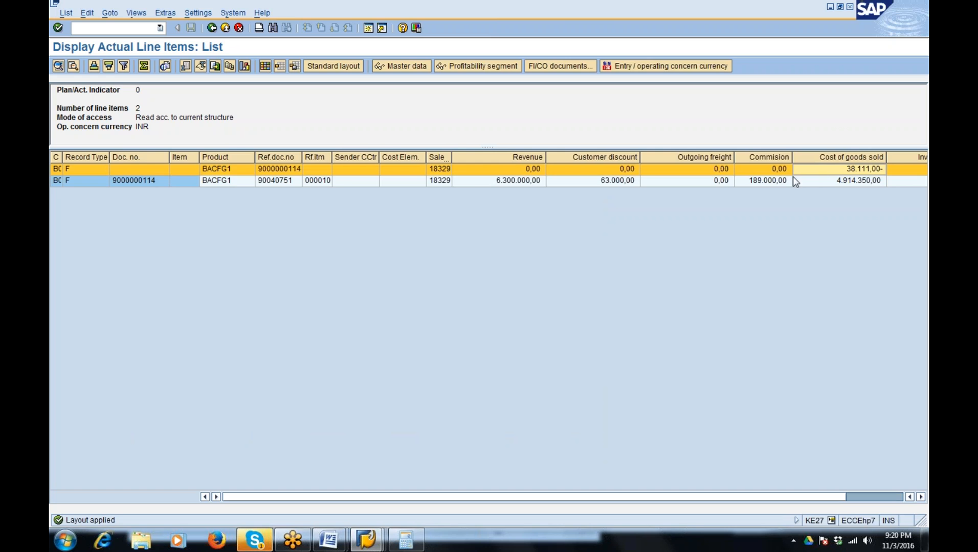
# Step: Widen the Sales Order column and compare the billing item's document number with the delta item's reference document number
pyautogui.moveTo(452, 157); pyautogui.dragTo(489, 158)
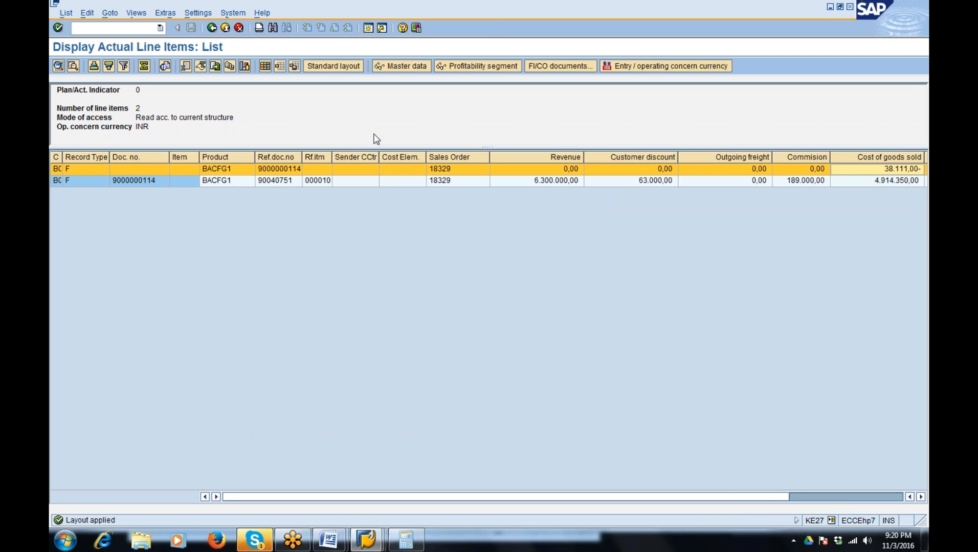
pyautogui.click(132, 181)
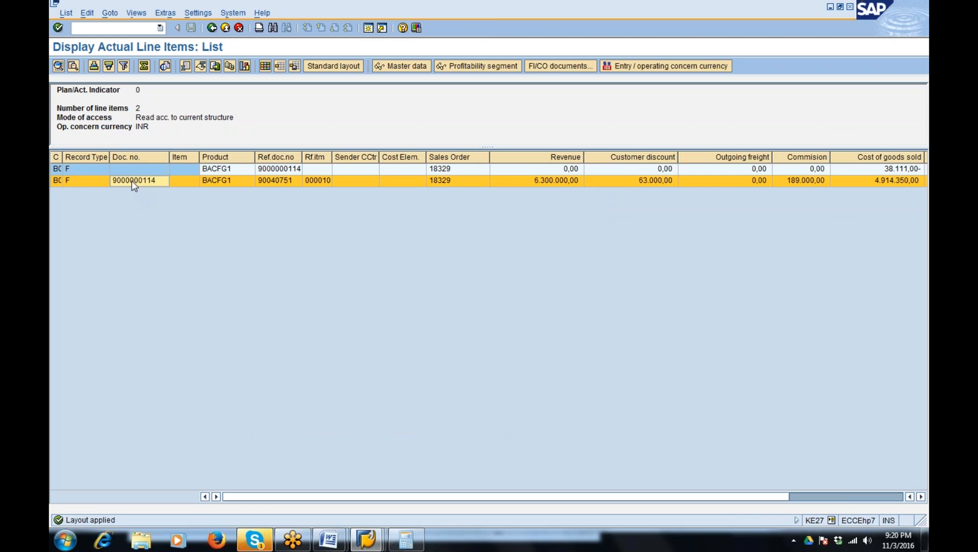
pyautogui.click(276, 173)
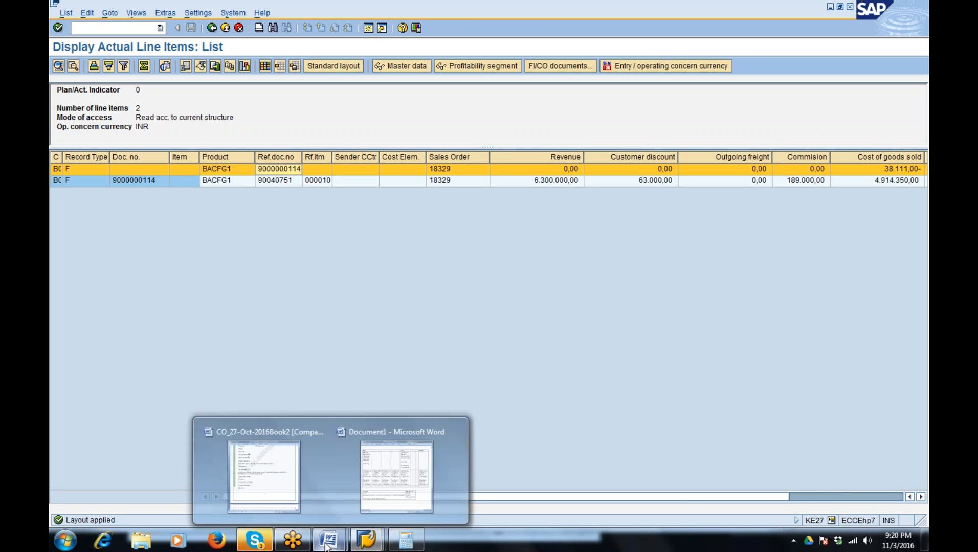
# Step: Bring up the Word notes and look up the instructions that follow the test-run review
pyautogui.moveTo(371, 546)
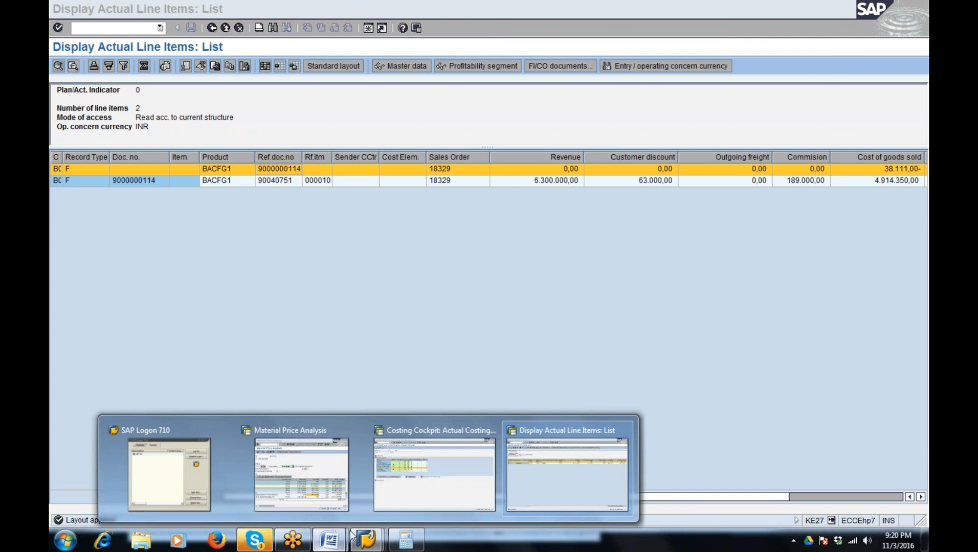
pyautogui.moveTo(329, 540)
pyautogui.click(304, 477)
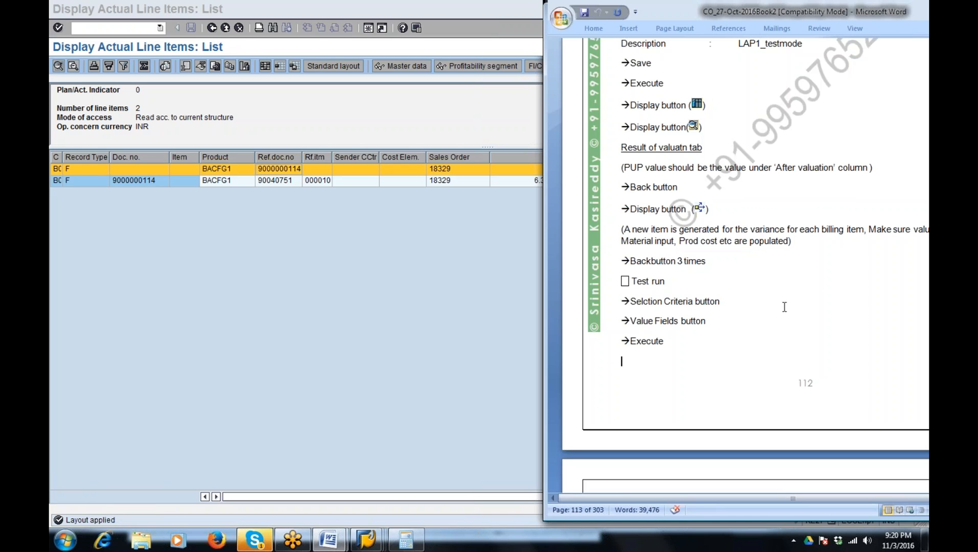
pyautogui.scroll(-1, 784, 308)
pyautogui.scroll(-1, 784, 308)
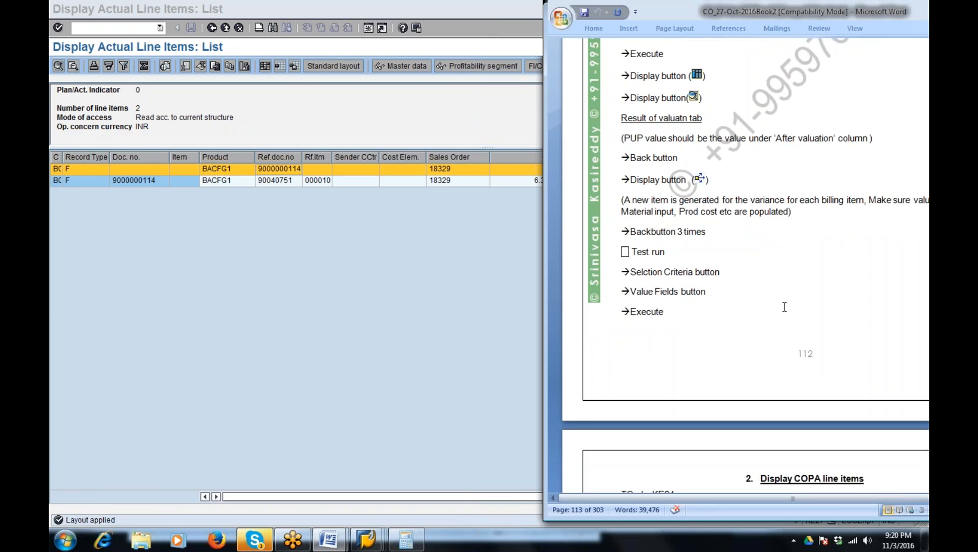
# Step: Return to the delta item list, review the valuation analysis of the billing item dated 21.10.2016 with Step Value widened, and leave it
pyautogui.click(230, 49)
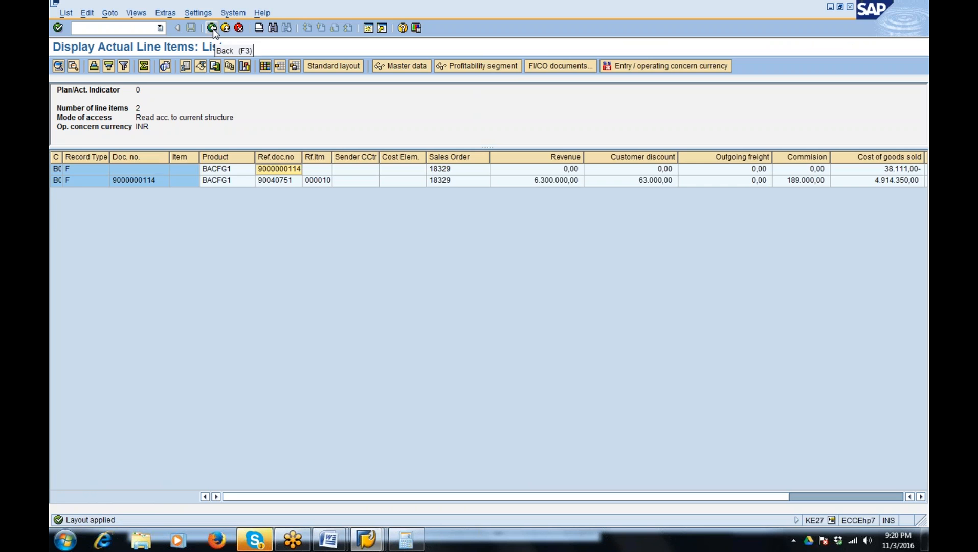
pyautogui.click(213, 29)
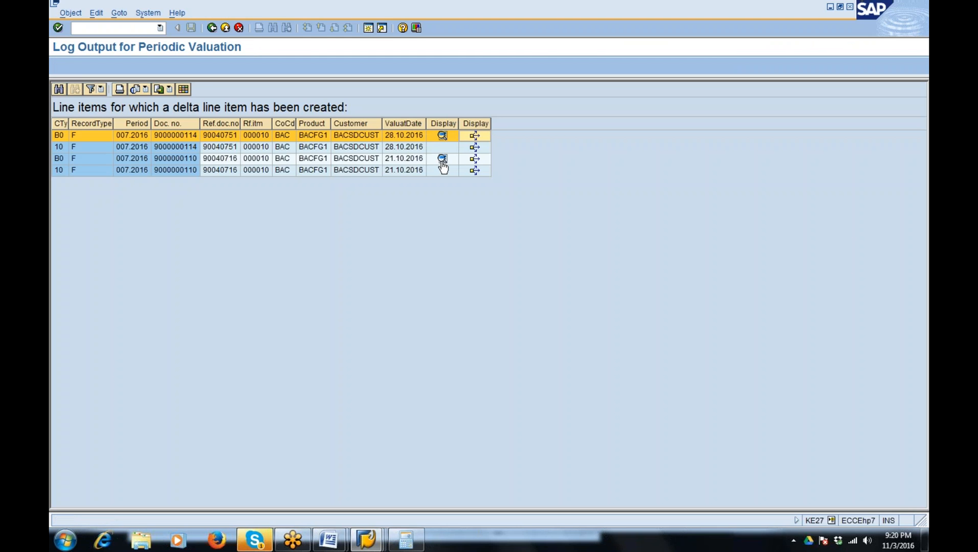
pyautogui.click(443, 159)
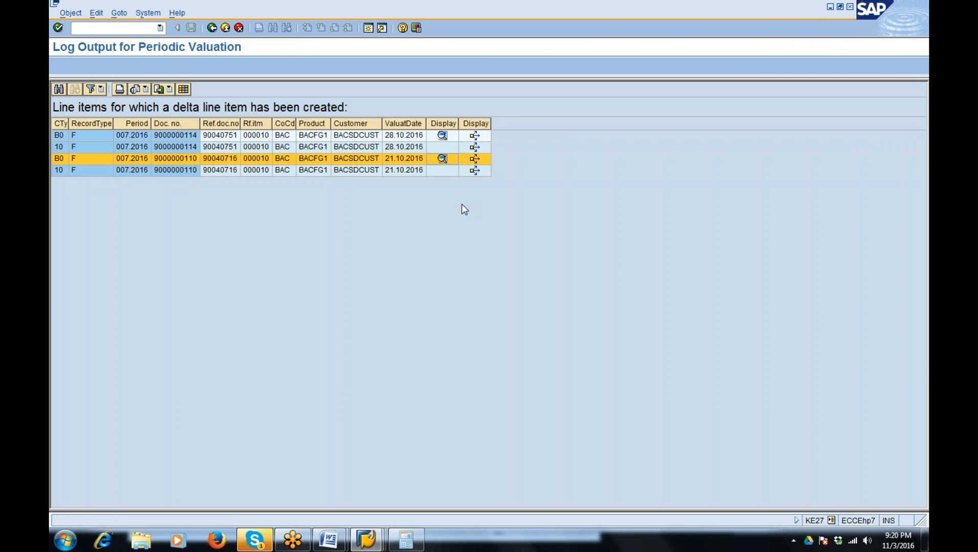
pyautogui.click(411, 147)
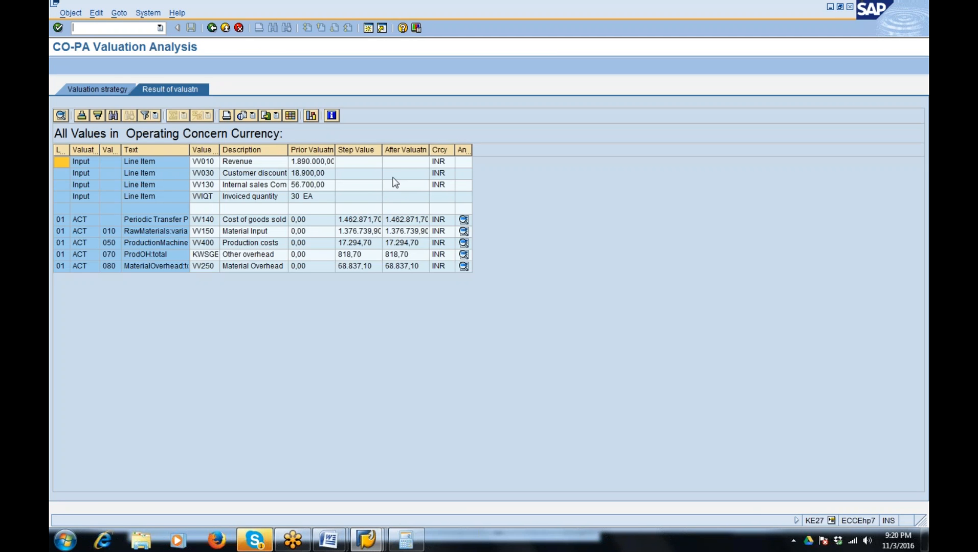
pyautogui.moveTo(382, 150); pyautogui.dragTo(400, 151)
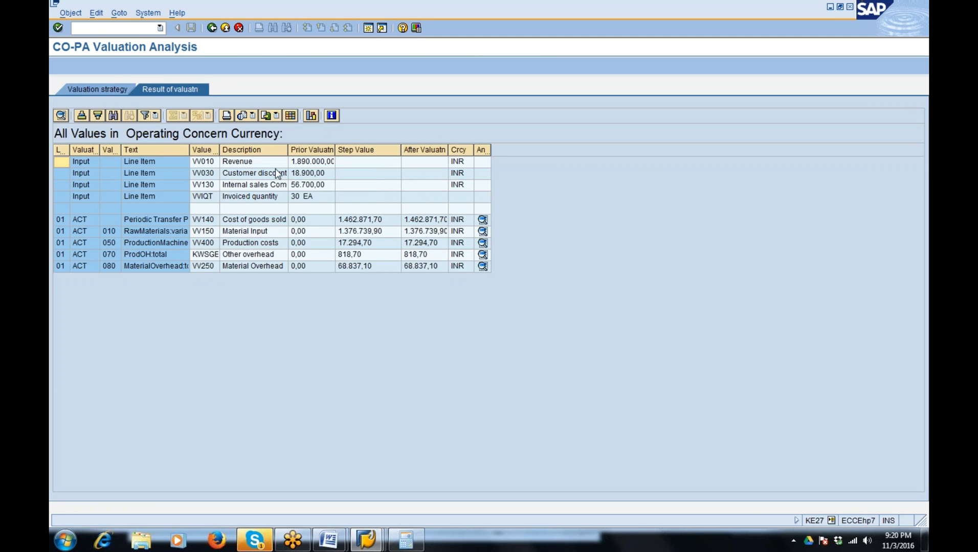
pyautogui.click(212, 27)
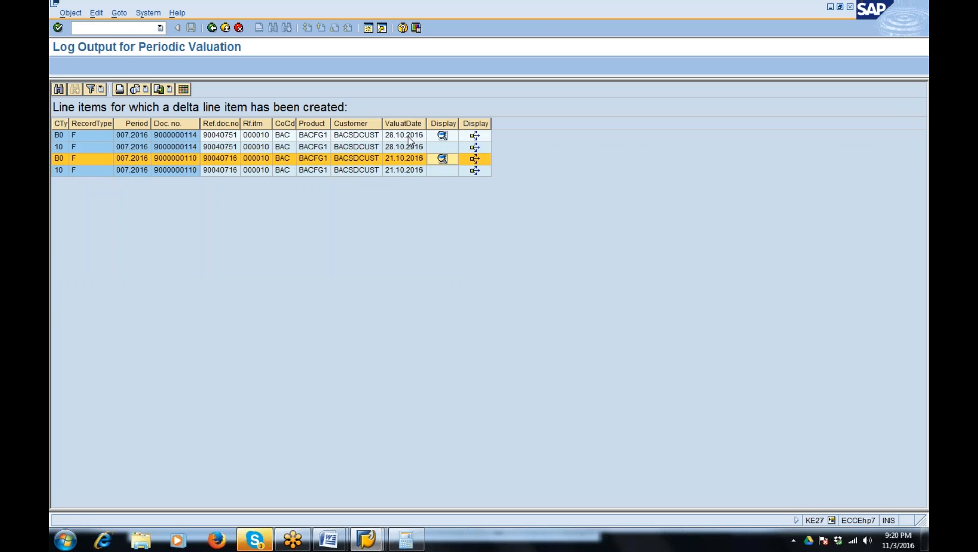
# Step: Display the actual line items behind the 21.10.2016 delta item and apply the /BAC layout
pyautogui.click(473, 159)
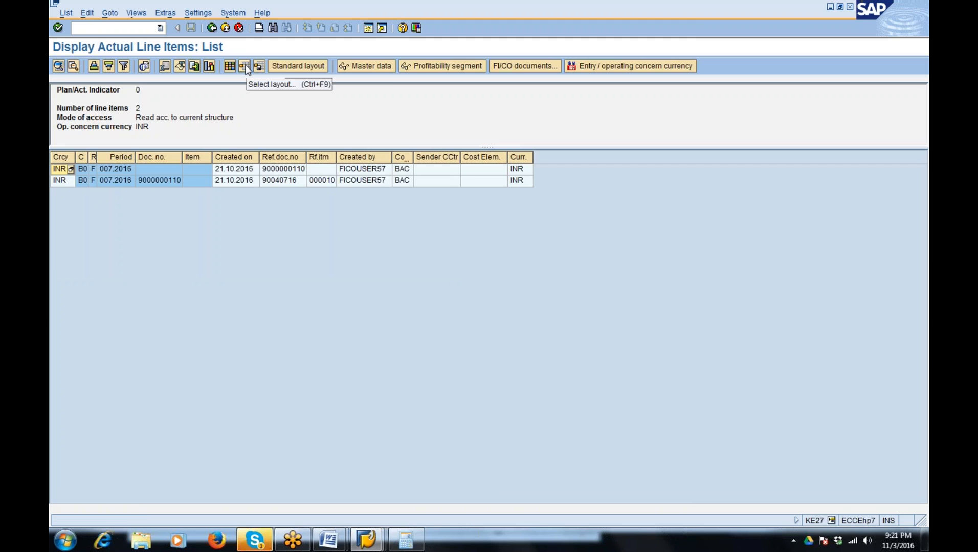
pyautogui.hotkey('ctrl', 'F9')
pyautogui.doubleClick(123, 148)
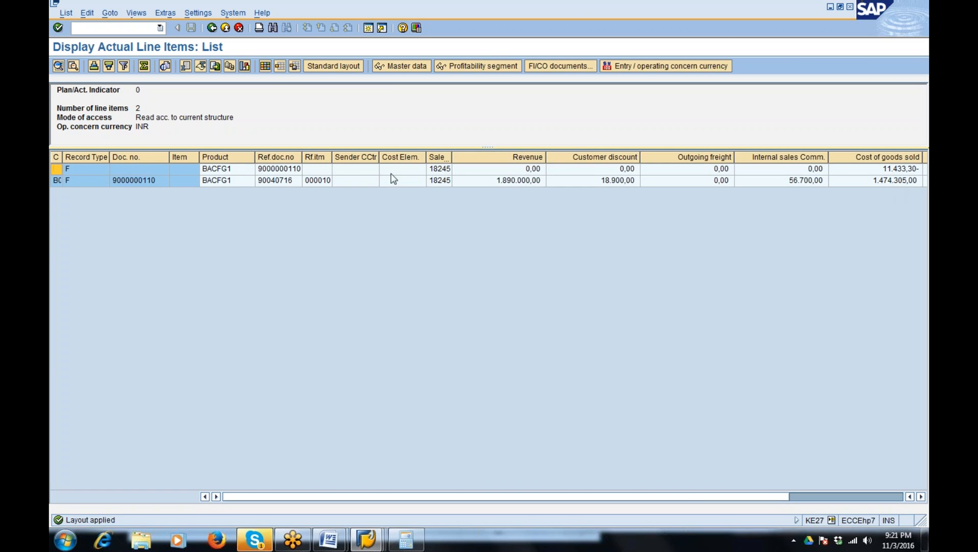
# Step: Bring up the layout change settings and look through the column set for further columns available for the line item list
pyautogui.click(265, 66)
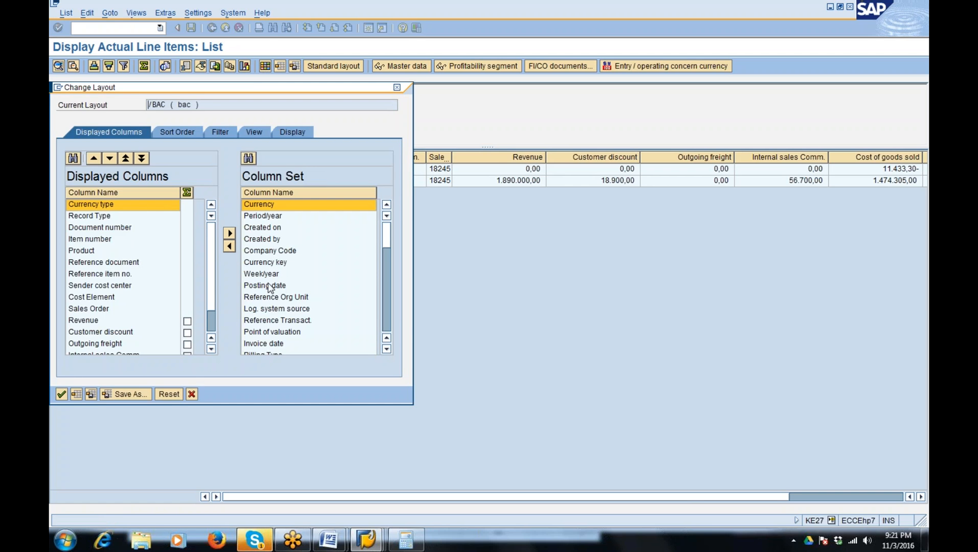
pyautogui.click(384, 350)
pyautogui.click(384, 351)
pyautogui.click(385, 351)
pyautogui.click(384, 350)
pyautogui.click(384, 350)
pyautogui.click(384, 351)
pyautogui.click(385, 351)
pyautogui.click(385, 351)
pyautogui.click(385, 351)
pyautogui.click(385, 351)
pyautogui.click(386, 350)
pyautogui.click(386, 350)
pyautogui.click(386, 350)
pyautogui.click(386, 349)
pyautogui.click(386, 350)
pyautogui.click(386, 350)
pyautogui.click(386, 350)
pyautogui.click(386, 349)
pyautogui.click(387, 350)
pyautogui.click(386, 350)
pyautogui.click(386, 350)
pyautogui.click(386, 349)
pyautogui.click(386, 350)
pyautogui.click(387, 350)
pyautogui.click(386, 349)
pyautogui.click(386, 349)
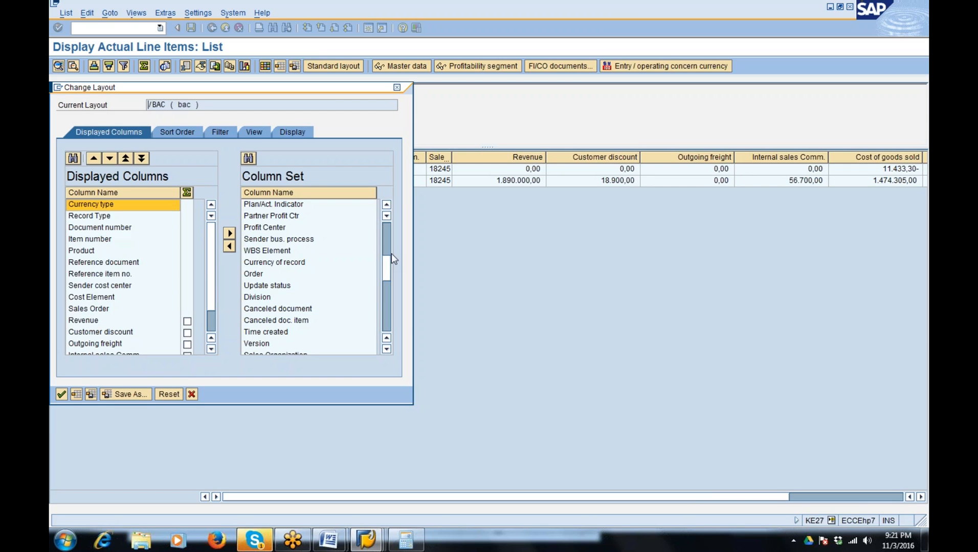
pyautogui.moveTo(390, 257); pyautogui.dragTo(402, 188)
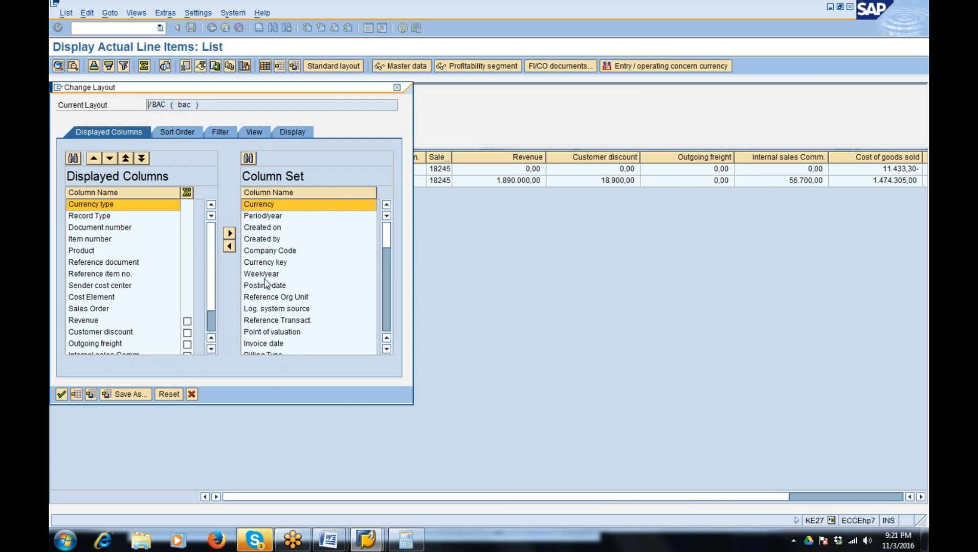
# Step: Add the Point of valuation column to the layout's displayed columns
pyautogui.click(390, 352)
pyautogui.click(390, 352)
pyautogui.click(289, 309)
pyautogui.click(229, 247)
# Step: Look through the remaining available columns in the column set and apply the changed layout to the list
pyautogui.click(387, 351)
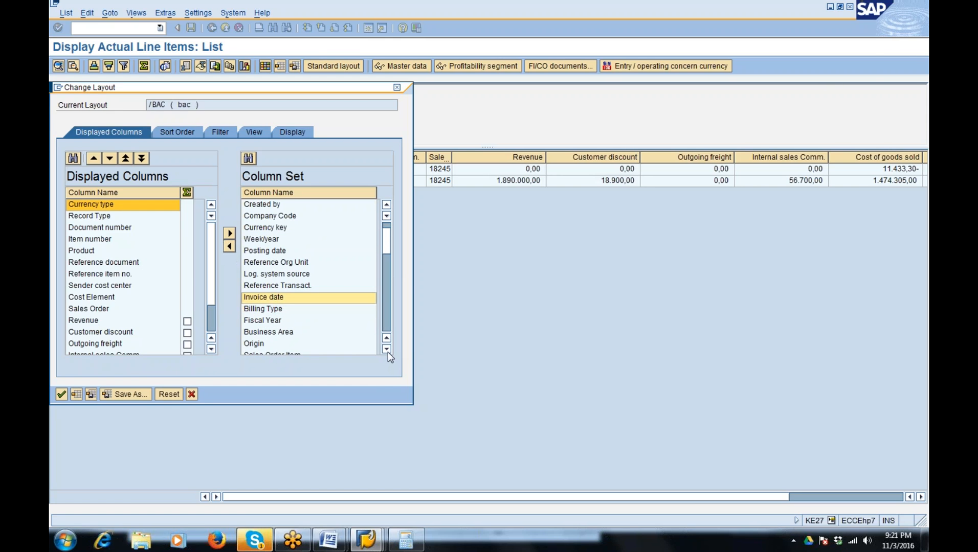
pyautogui.click(387, 351)
pyautogui.click(387, 351)
pyautogui.click(387, 351)
pyautogui.click(387, 351)
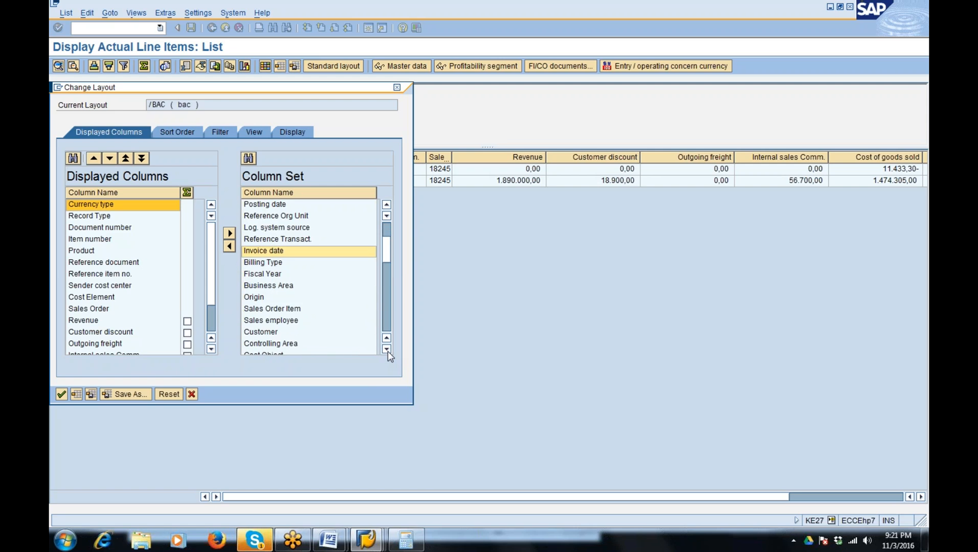
pyautogui.click(387, 351)
pyautogui.click(387, 352)
pyautogui.click(387, 352)
pyautogui.click(387, 351)
pyautogui.click(387, 352)
pyautogui.click(387, 352)
pyautogui.click(387, 351)
pyautogui.click(387, 351)
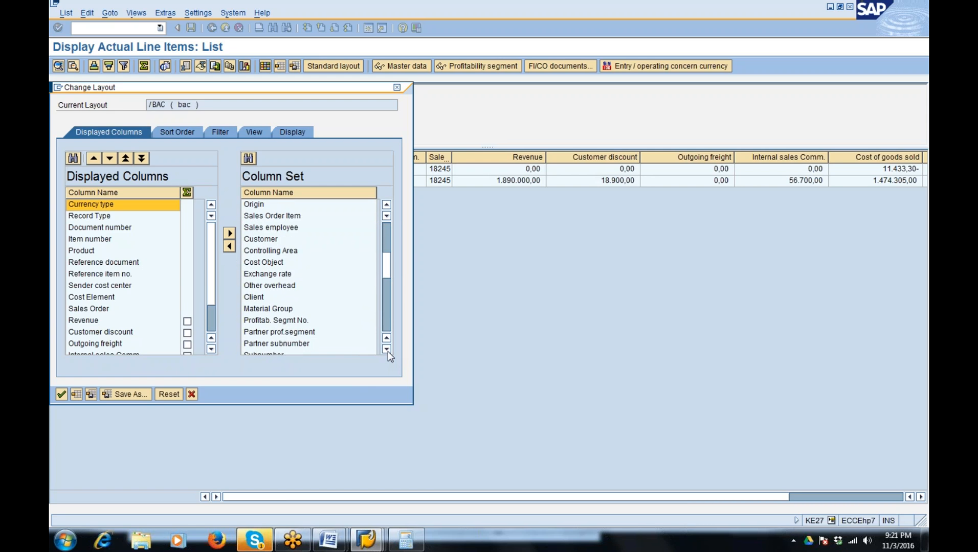
pyautogui.click(387, 349)
pyautogui.click(387, 349)
pyautogui.click(387, 349)
pyautogui.click(387, 350)
pyautogui.click(388, 350)
pyautogui.click(387, 349)
pyautogui.click(387, 350)
pyautogui.click(387, 350)
pyautogui.click(387, 351)
pyautogui.click(387, 350)
pyautogui.click(387, 350)
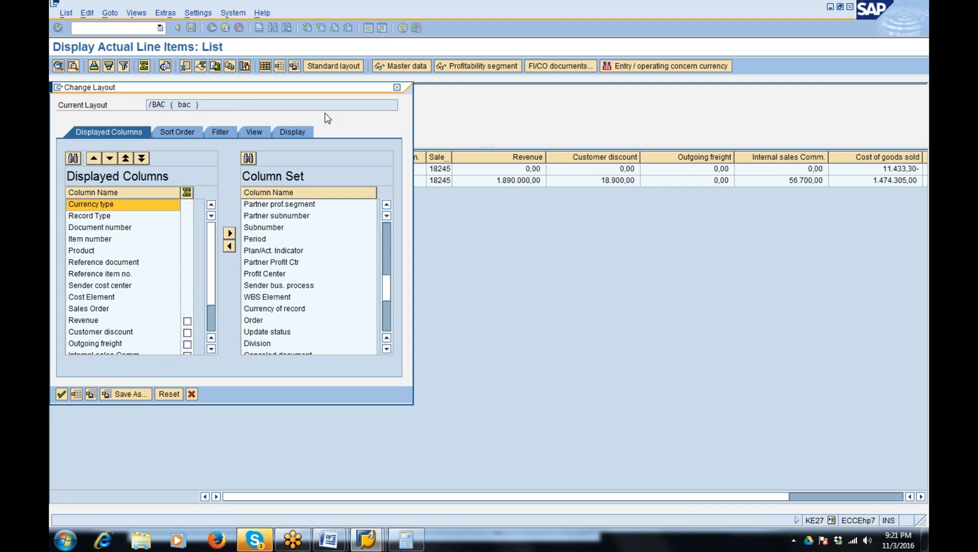
pyautogui.click(61, 394)
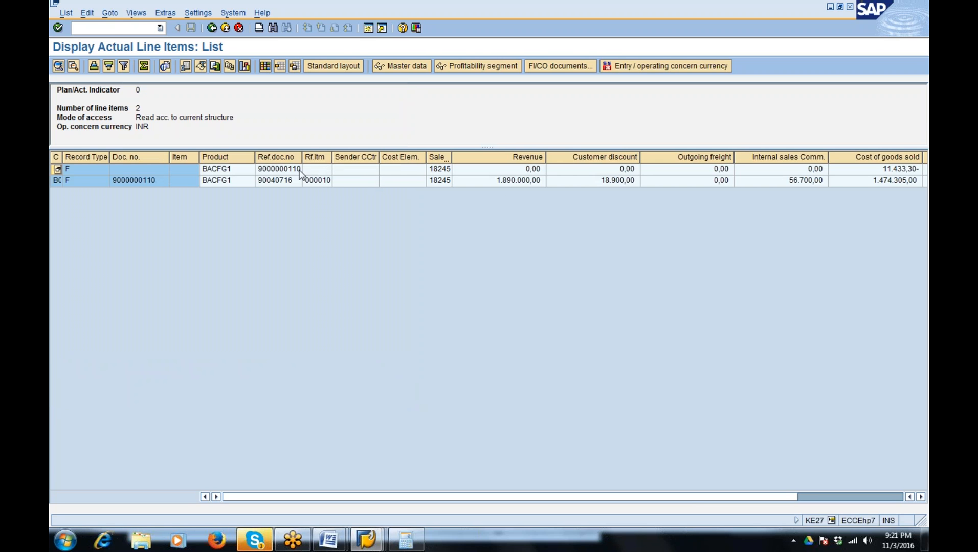
# Step: Display the billing line item's details, check the invoiced quantity among its value fields and return to the list
pyautogui.click(229, 171)
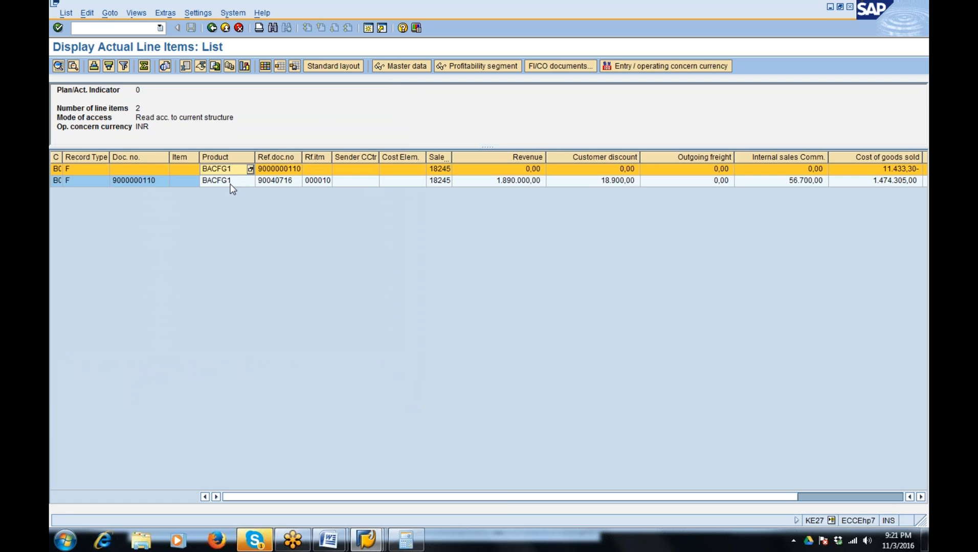
pyautogui.click(230, 183)
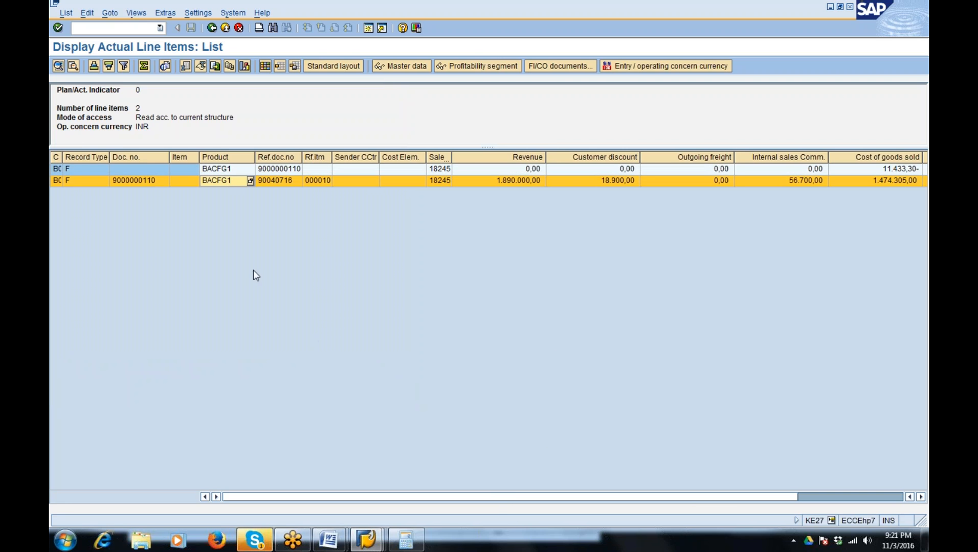
pyautogui.doubleClick(209, 181)
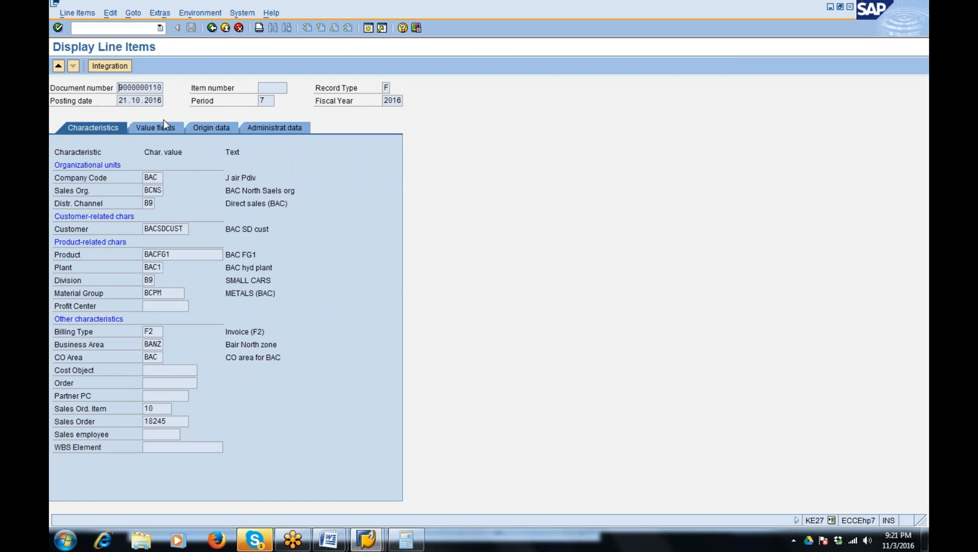
pyautogui.click(169, 135)
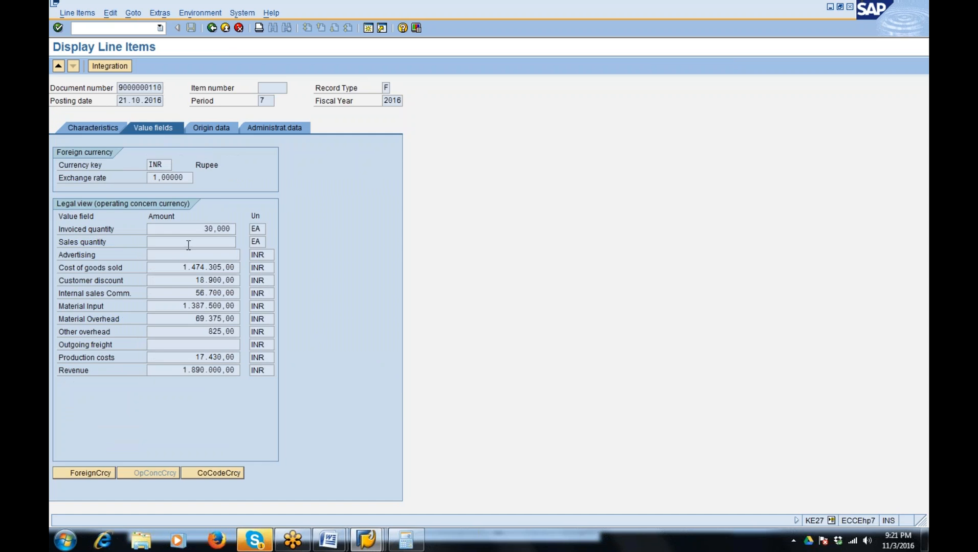
pyautogui.moveTo(206, 229); pyautogui.dragTo(238, 230)
pyautogui.click(212, 28)
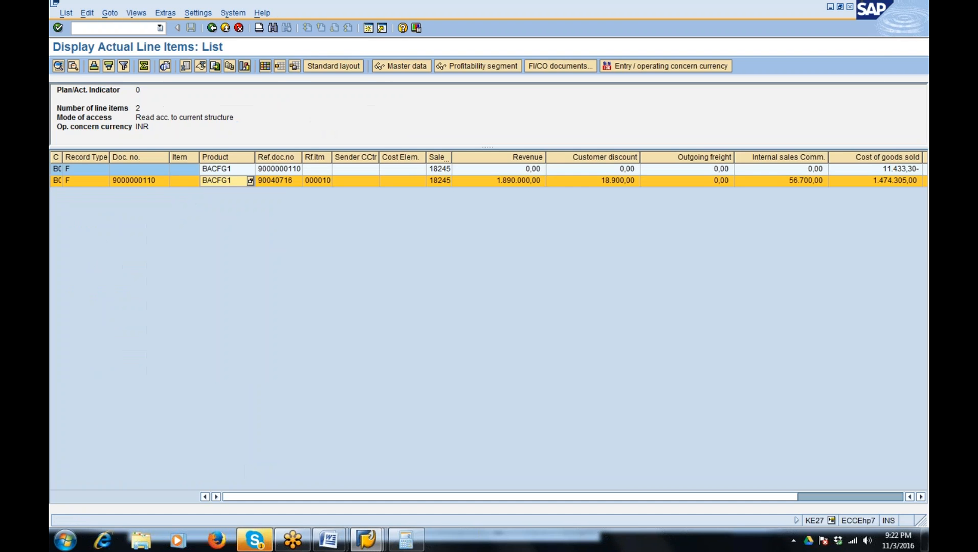
# Step: Leave the line item list and the test-run logs to return to the Periodic Valuation initial screen
pyautogui.click(212, 28)
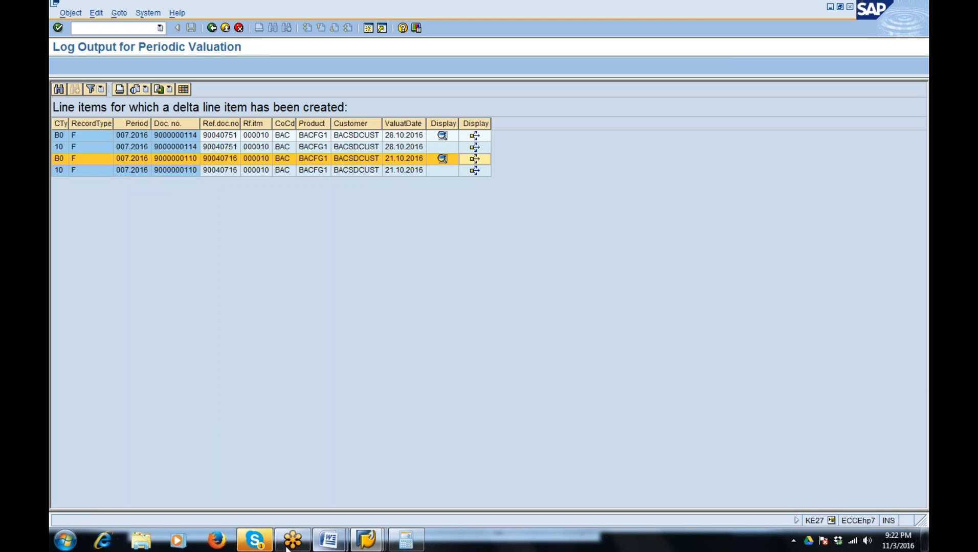
pyautogui.click(213, 29)
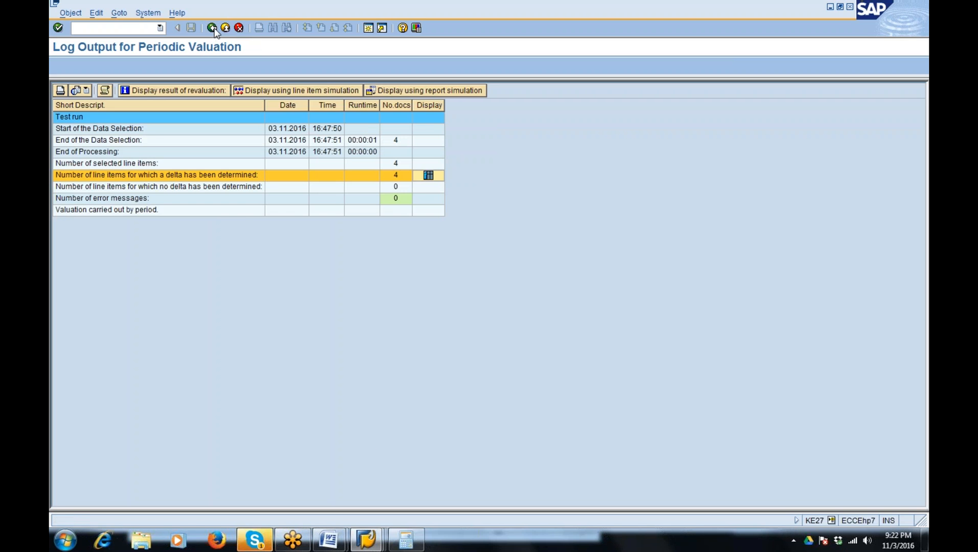
pyautogui.click(213, 28)
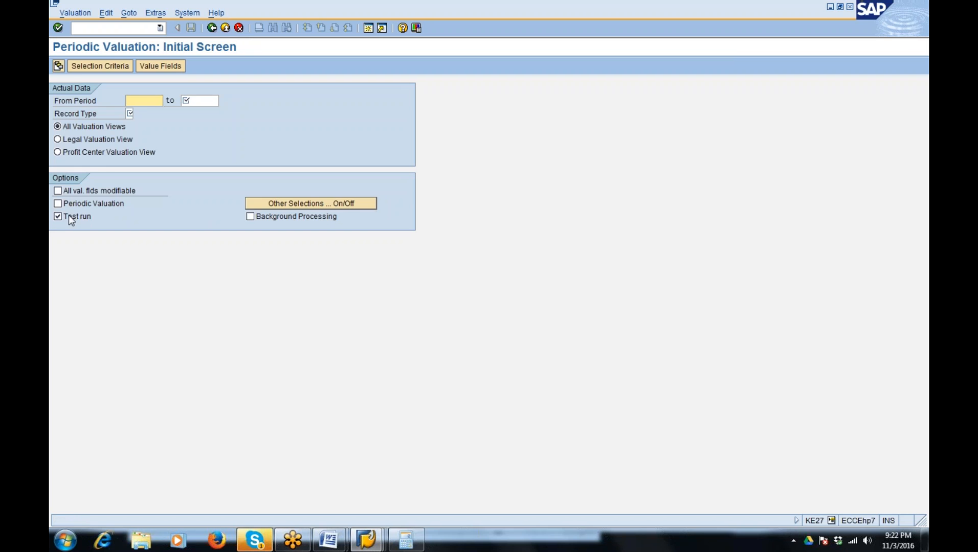
# Step: Clear Test run and select Periodic Valuation and All val. flds modifiable
pyautogui.click(68, 216)
pyautogui.click(60, 203)
pyautogui.click(60, 191)
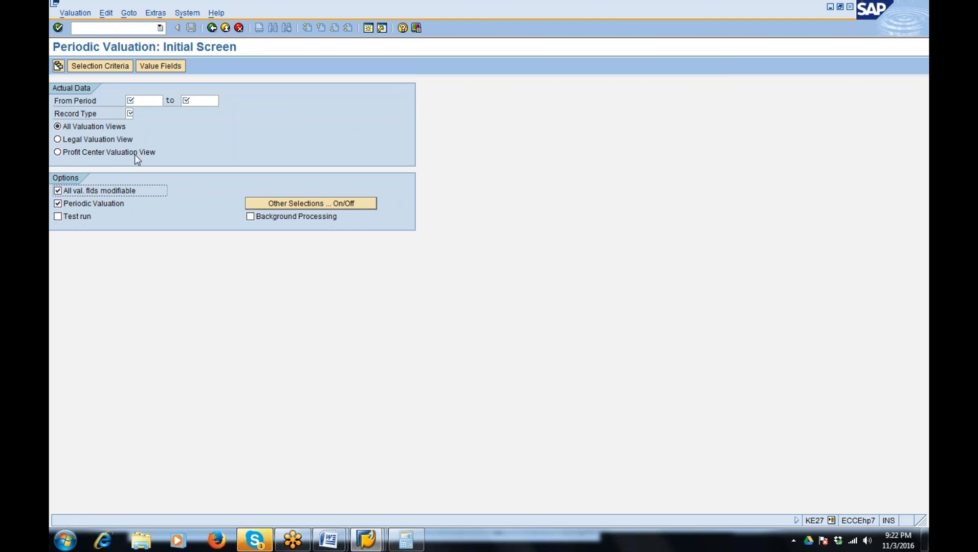
# Step: Load the saved variant with period 007.2016, record type F and Legal Valuation View, and clear its Test run option
pyautogui.click(58, 66)
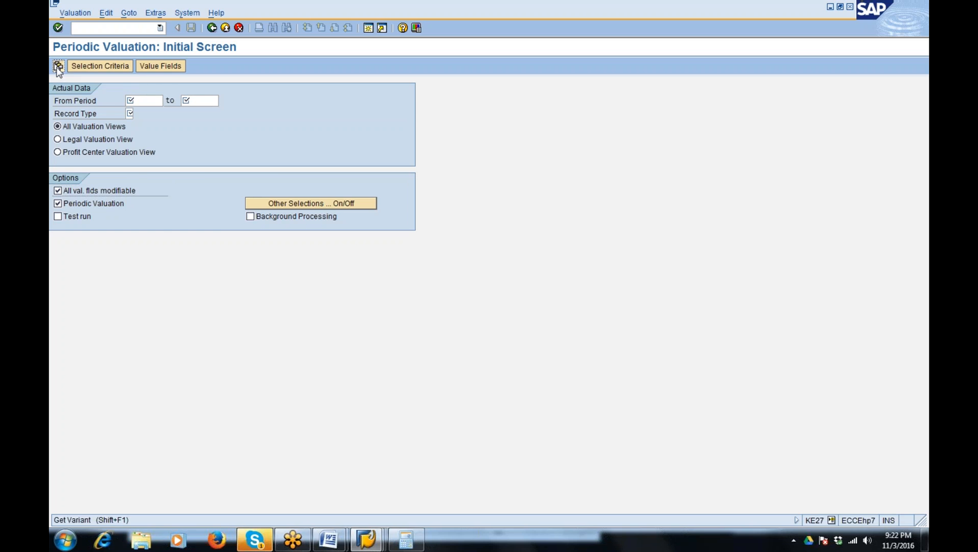
pyautogui.click(140, 189)
pyautogui.click(68, 218)
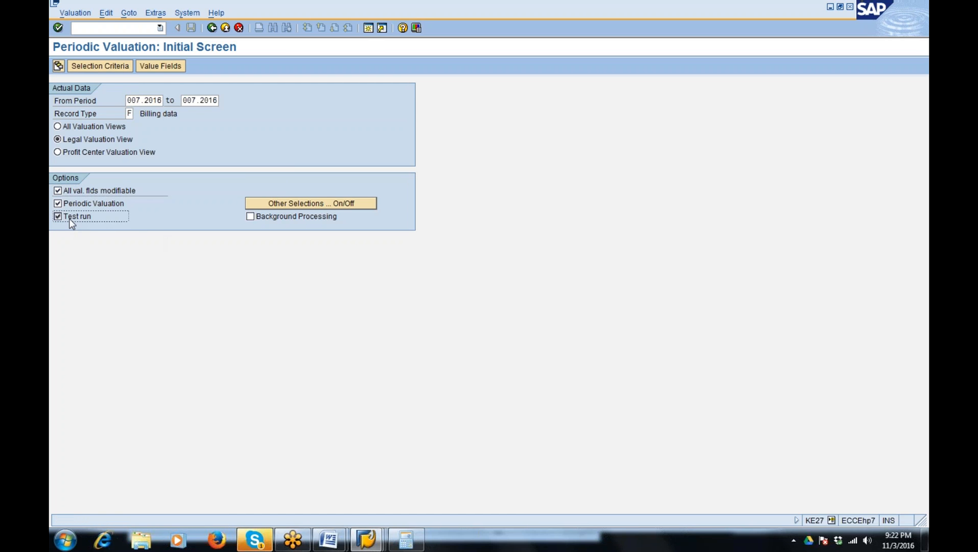
# Step: Go through the selection criteria and value fields of the periodic valuation and execute the update run
pyautogui.click(102, 67)
pyautogui.press('F7')
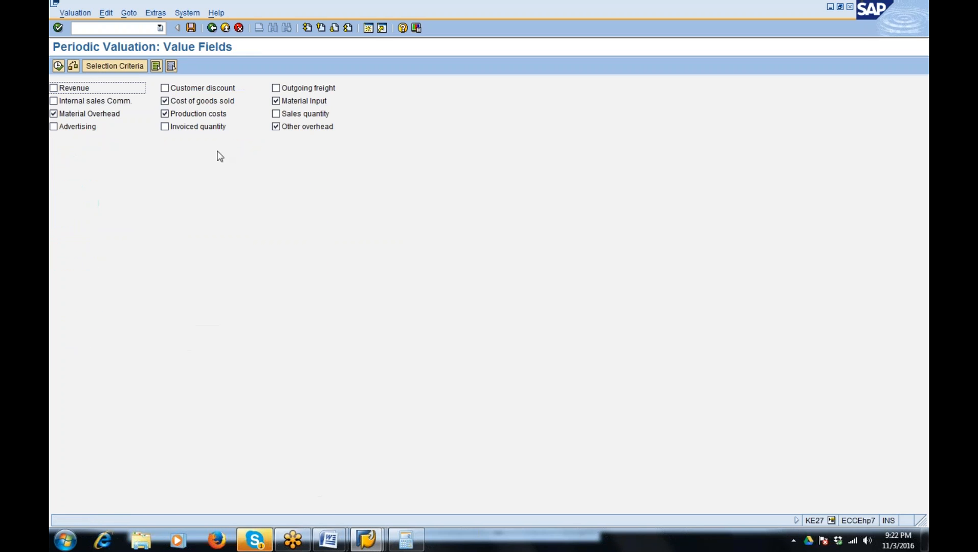
pyautogui.press('F8')
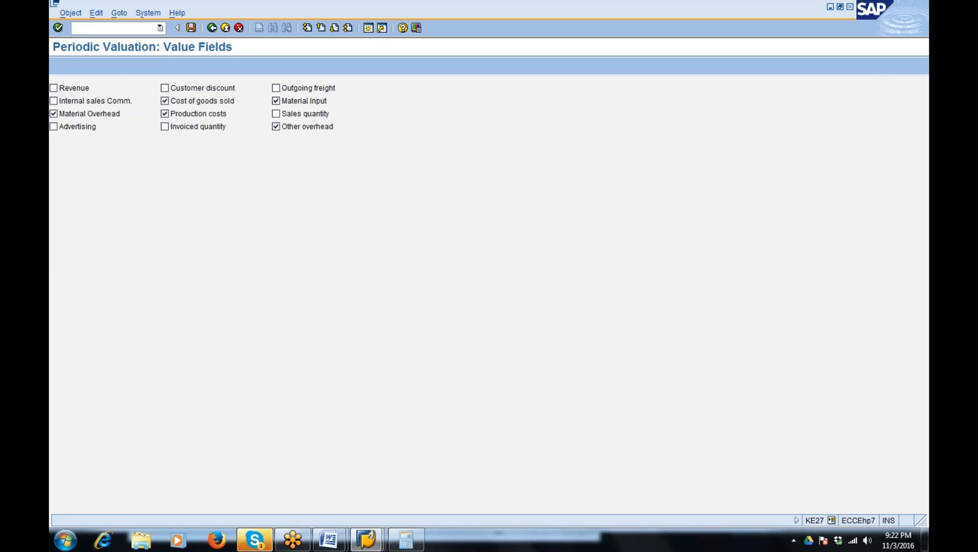
pyautogui.click(368, 541)
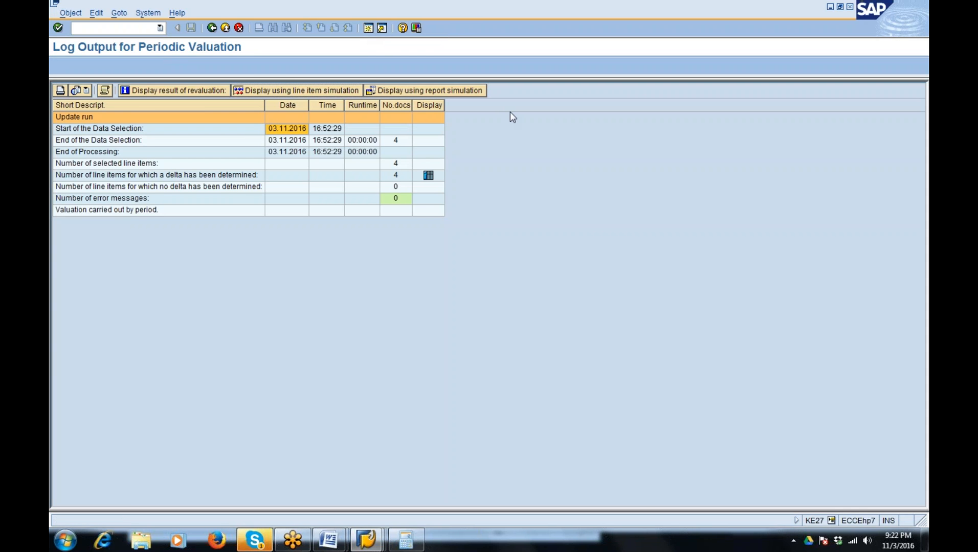
# Step: Leave the update-run log, start transaction KE24 and display the actual line items for currency type 10
pyautogui.hotkey('shift', 'F3')
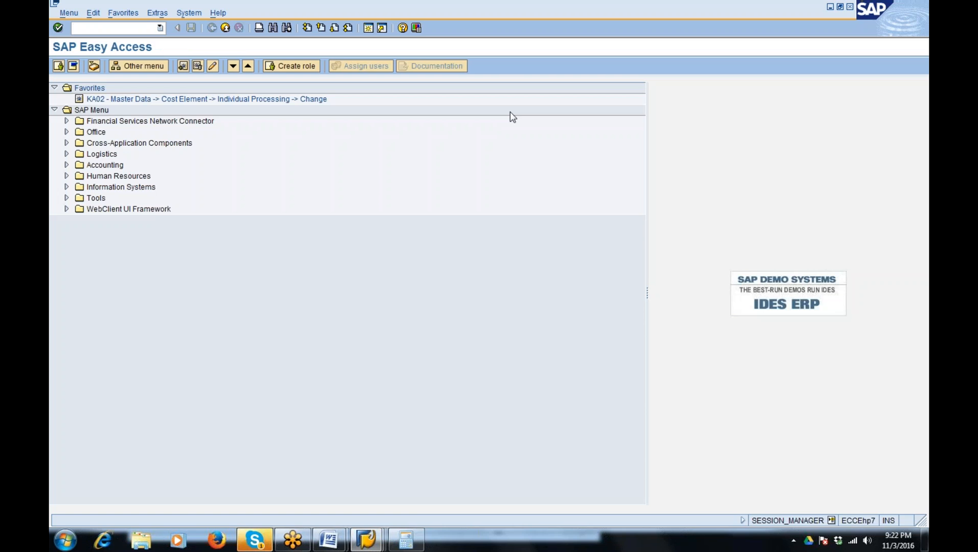
pyautogui.write('/')
pyautogui.write('nksb1')
pyautogui.press('Return')
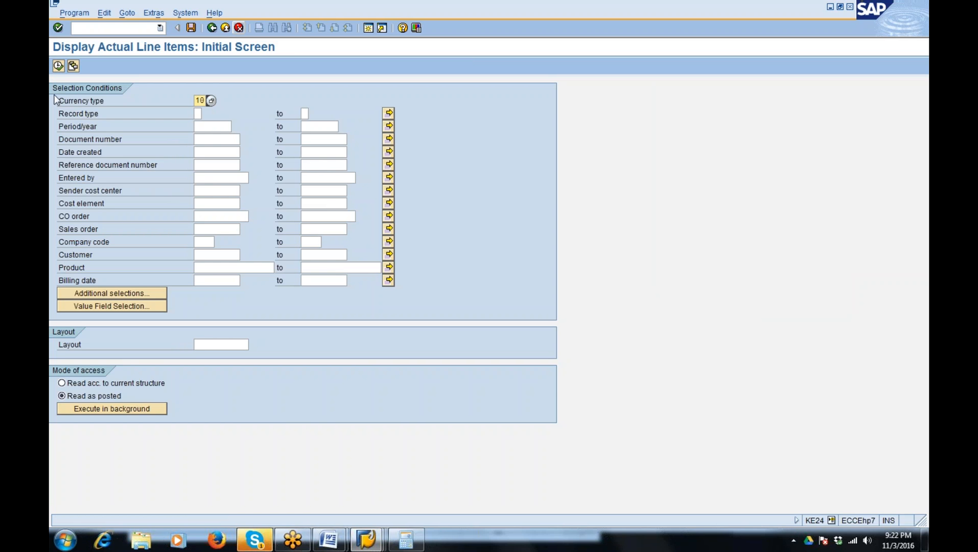
pyautogui.click(58, 66)
pyautogui.click(78, 368)
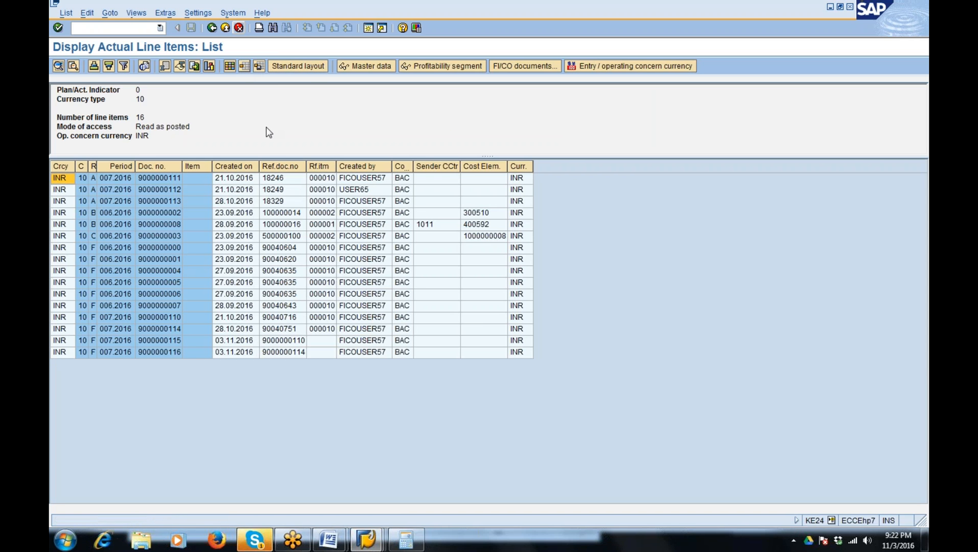
# Step: Apply the /BAC layout to the line item list and check the cost of goods sold of the last delta item
pyautogui.click(245, 66)
pyautogui.click(116, 144)
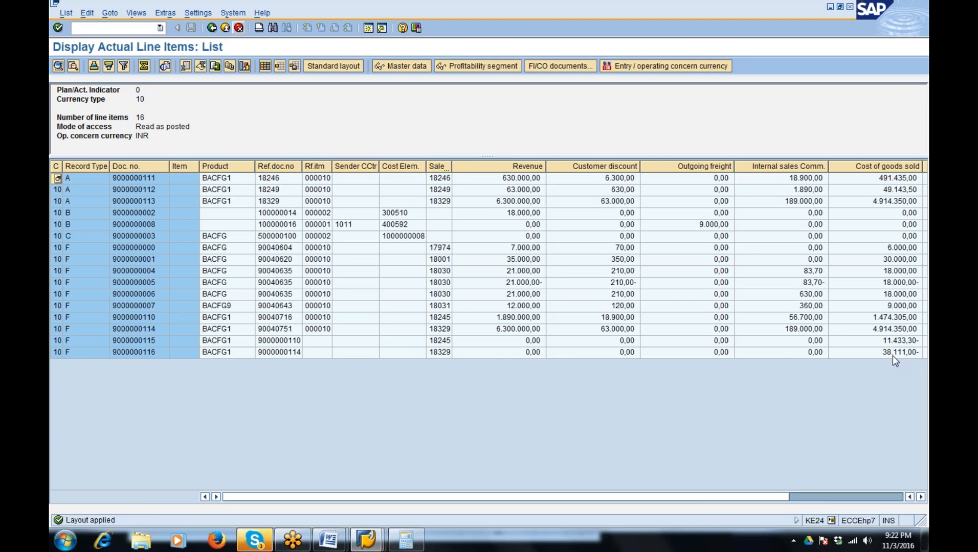
pyautogui.click(892, 353)
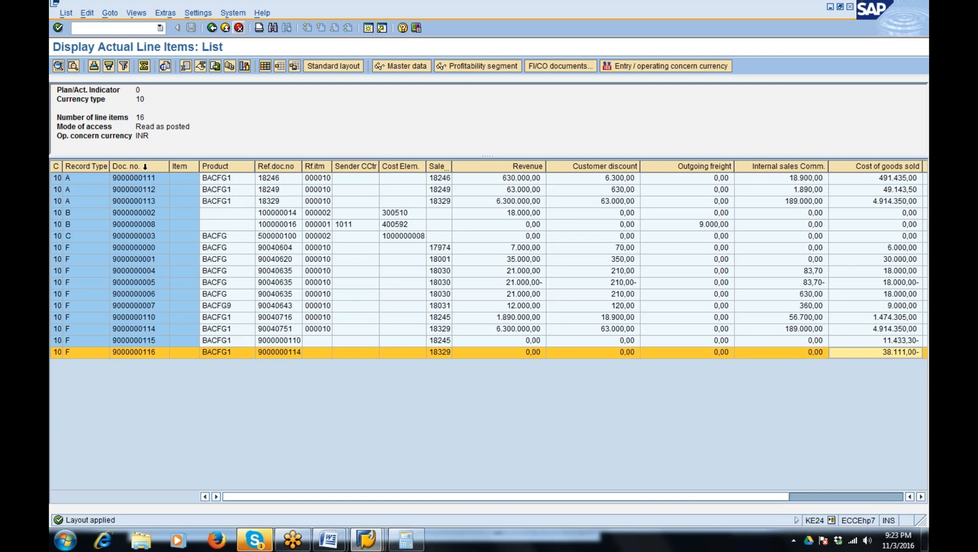
# Step: Sort the line items by product, narrow the freight, customer discount and revenue columns, and check the BACFG1 cost of goods sold
pyautogui.click(221, 166)
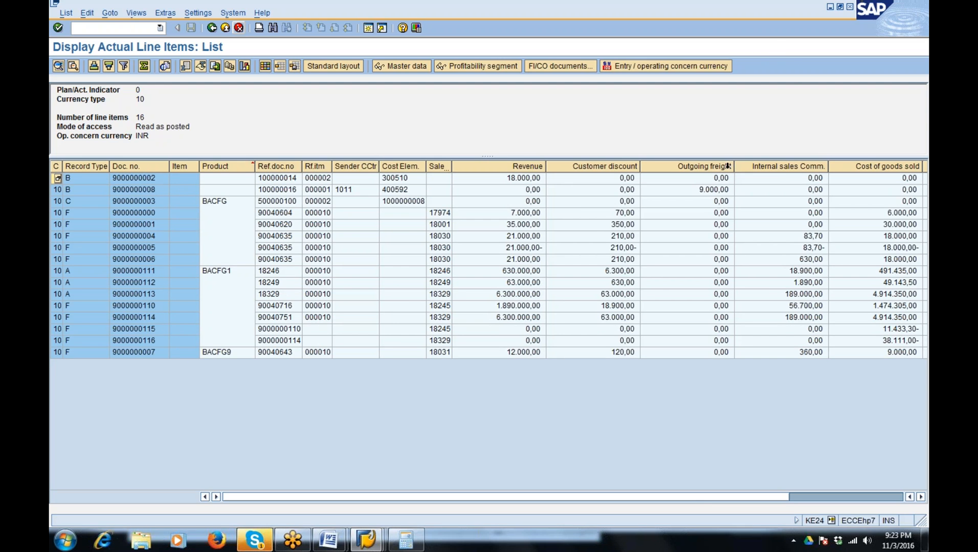
pyautogui.moveTo(734, 167); pyautogui.dragTo(690, 193)
pyautogui.click(641, 176)
pyautogui.moveTo(640, 166); pyautogui.dragTo(601, 188)
pyautogui.moveTo(545, 166); pyautogui.dragTo(506, 188)
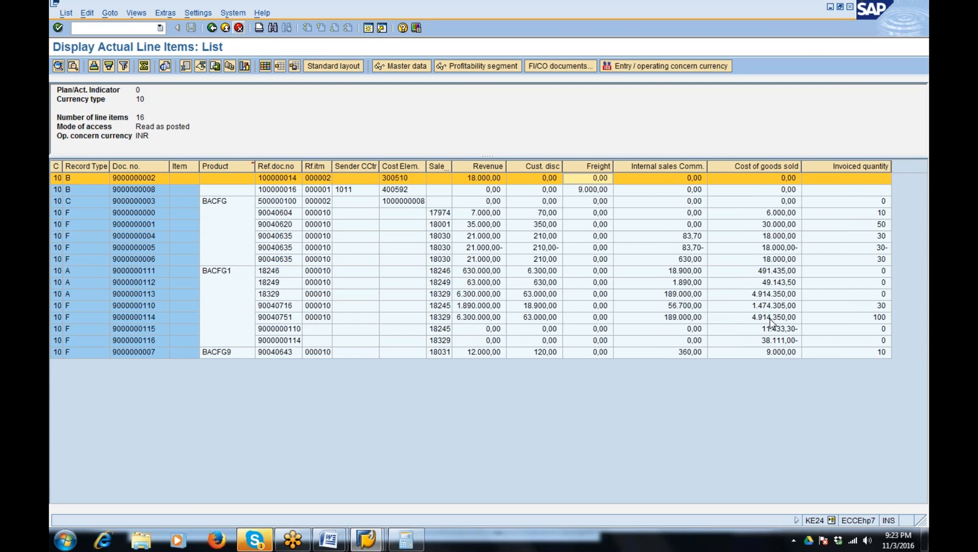
pyautogui.click(769, 318)
pyautogui.click(775, 341)
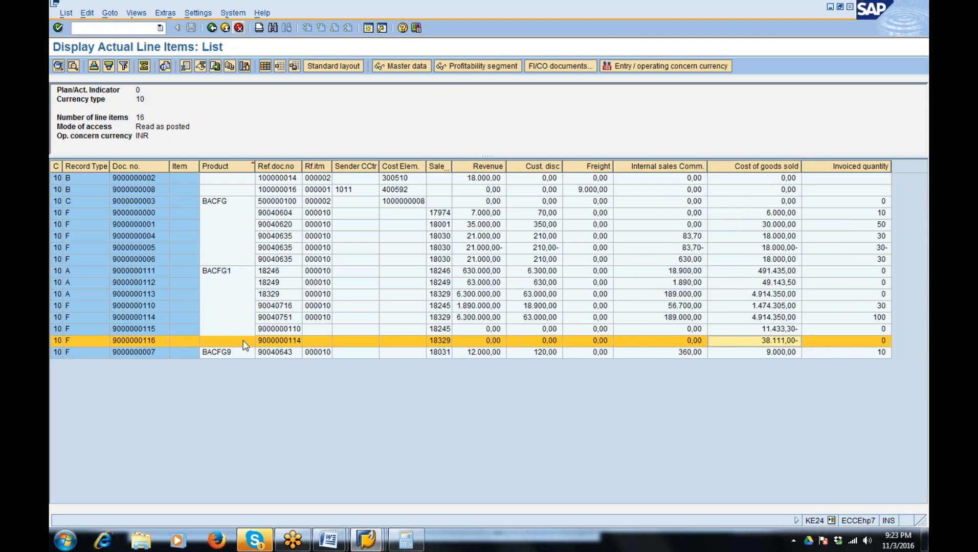
# Step: Add the Point of valuation column to the line item layout and widen it in the list
pyautogui.click(276, 67)
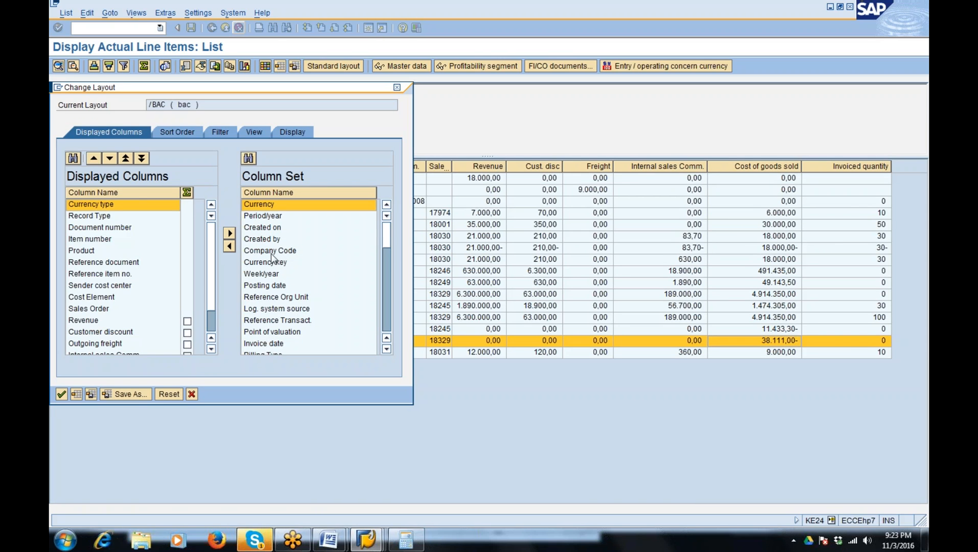
pyautogui.click(285, 334)
pyautogui.click(229, 247)
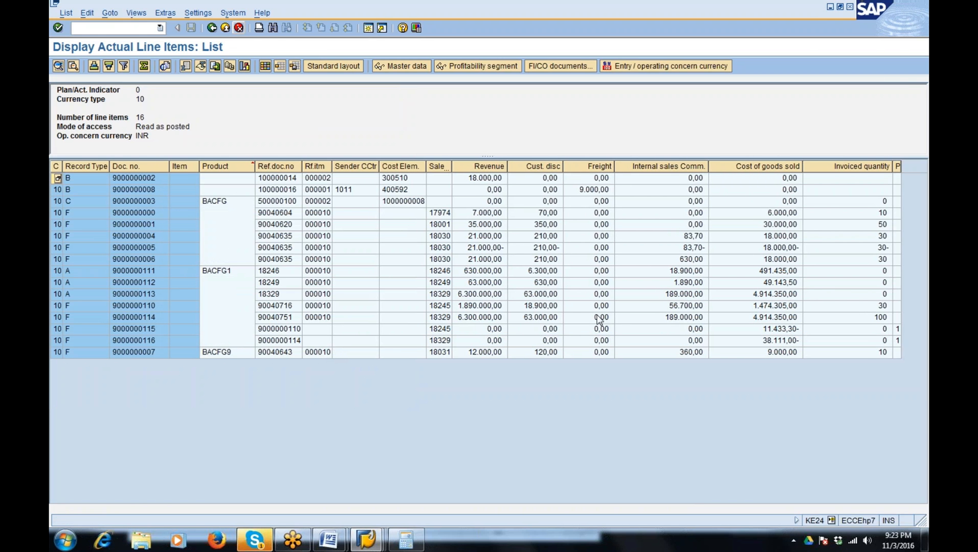
pyautogui.moveTo(895, 164); pyautogui.dragTo(918, 165)
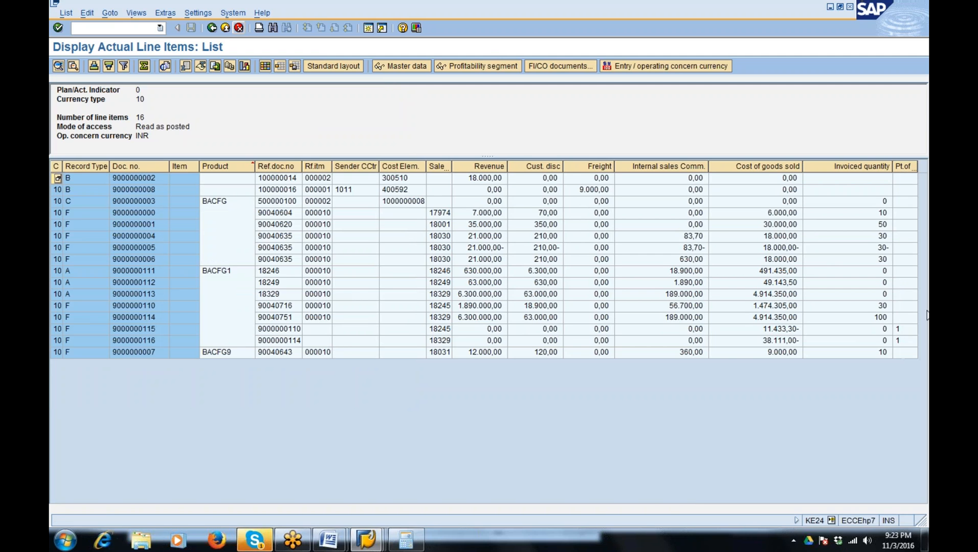
# Step: Look up the possible point of valuation entries for the first delta item, checking Periodic valuation, and close the list of values
pyautogui.click(904, 332)
pyautogui.press('F4')
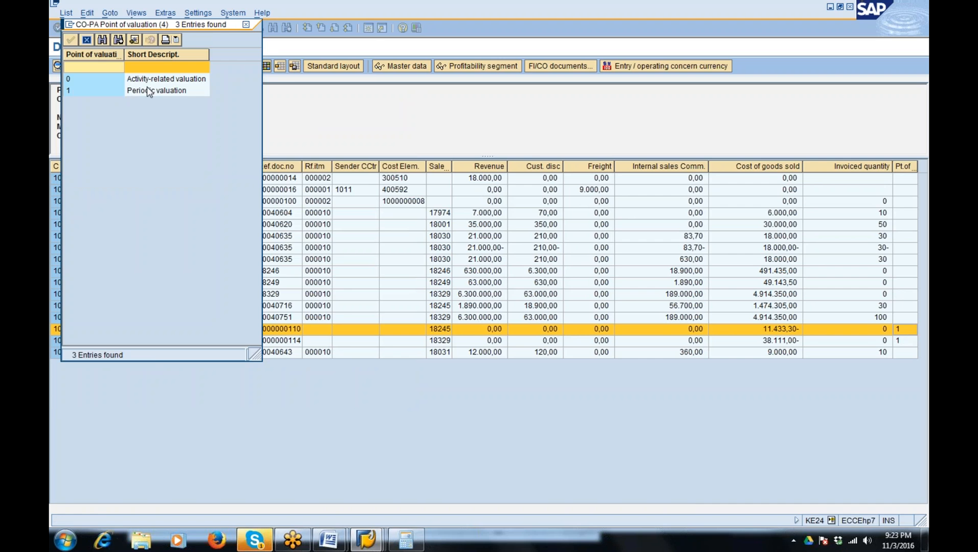
pyautogui.click(150, 91)
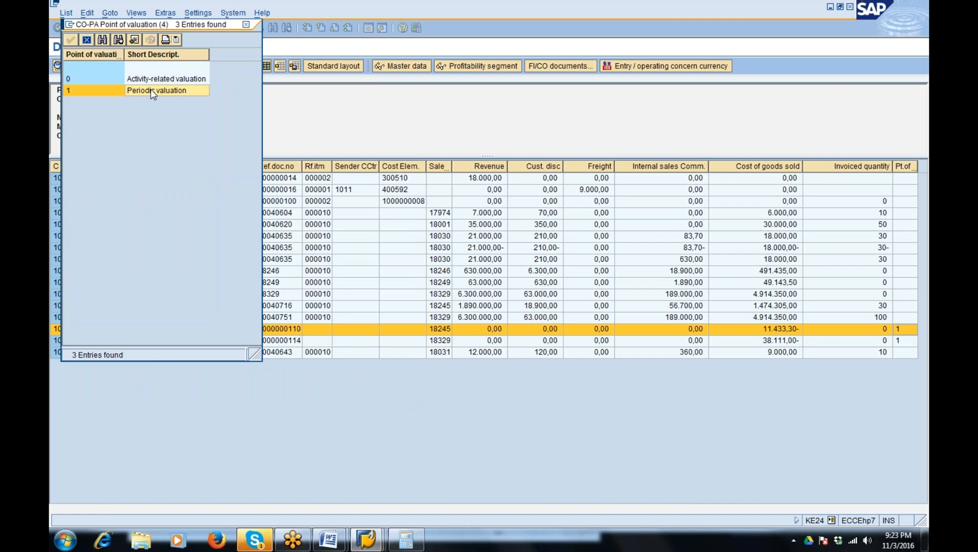
pyautogui.click(246, 25)
# Step: Compare the cost of goods sold of the two BACFG1 delta items with that of their original billing items
pyautogui.click(785, 338)
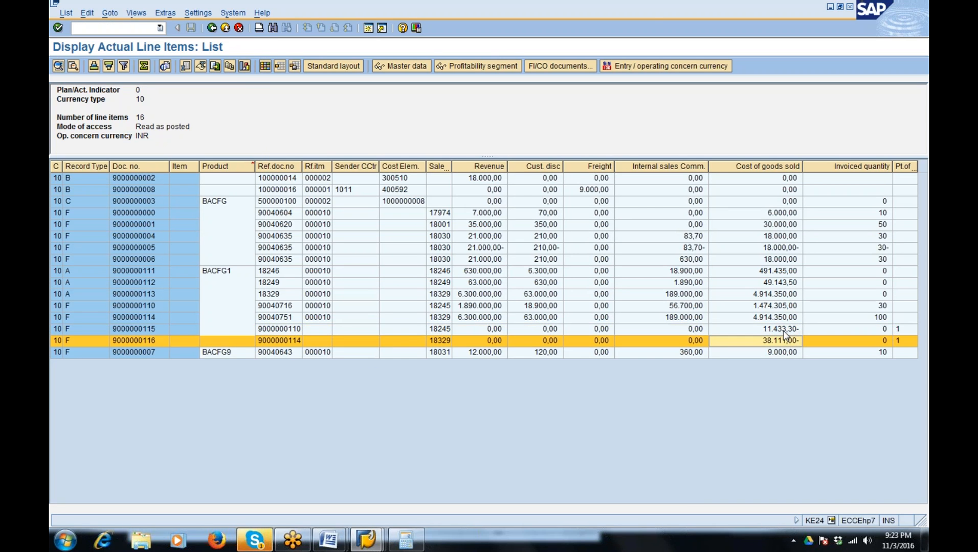
pyautogui.click(784, 332)
pyautogui.click(775, 319)
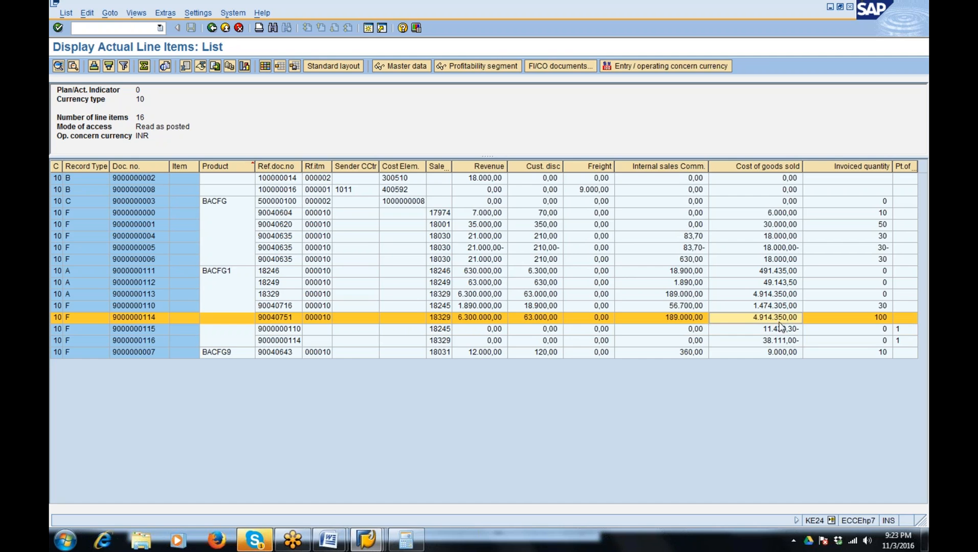
pyautogui.click(779, 341)
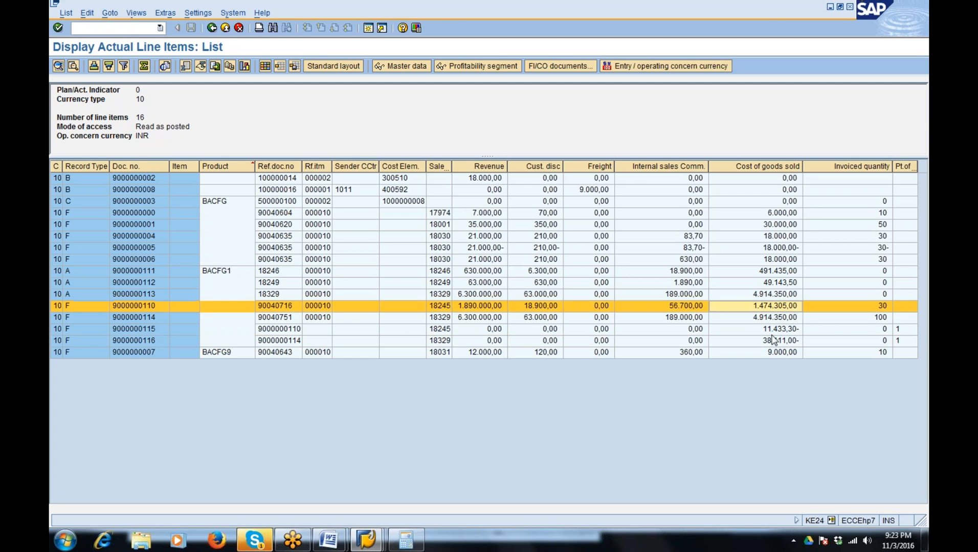
pyautogui.click(775, 330)
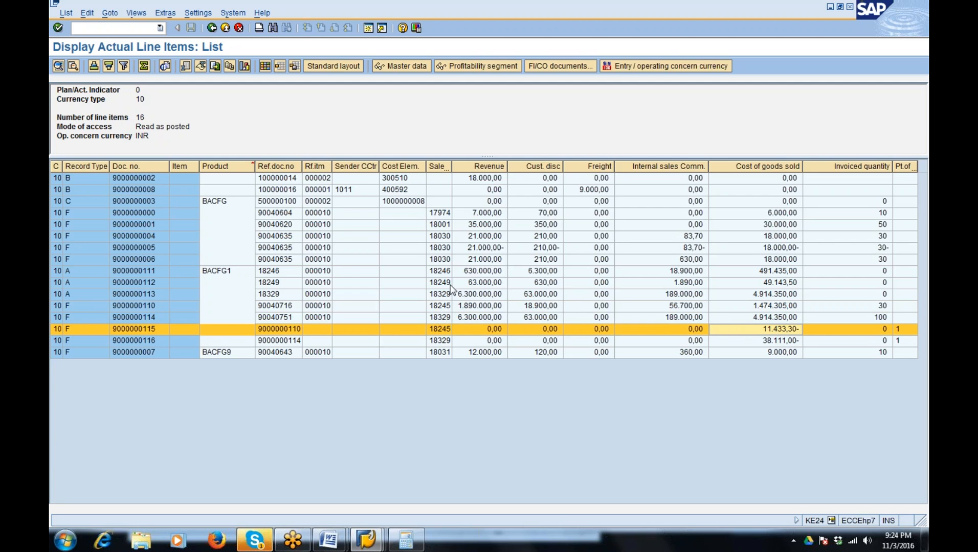
# Step: Widen the sales order column, sort the line items by sales order, and compare each delta item's cost of goods sold with its billing item
pyautogui.moveTo(452, 166); pyautogui.dragTo(489, 169)
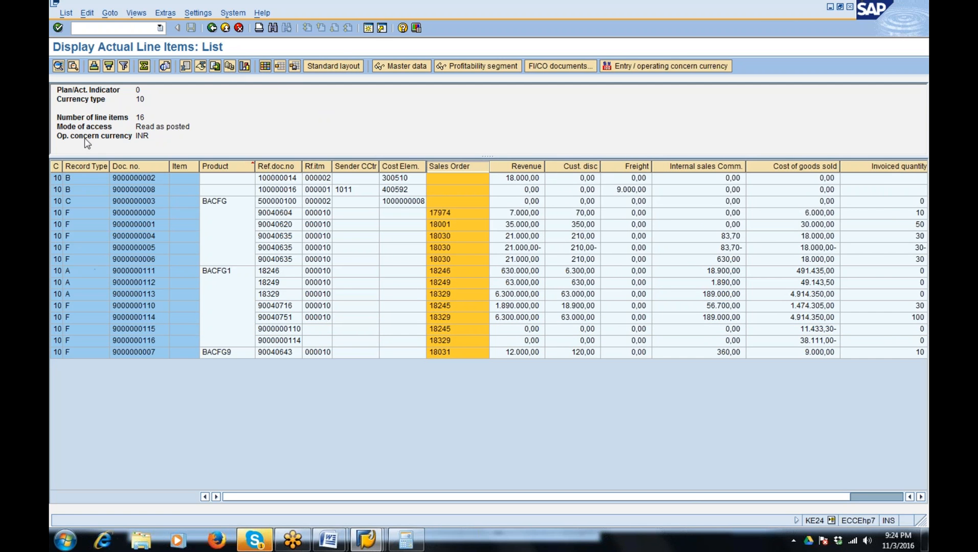
pyautogui.click(93, 66)
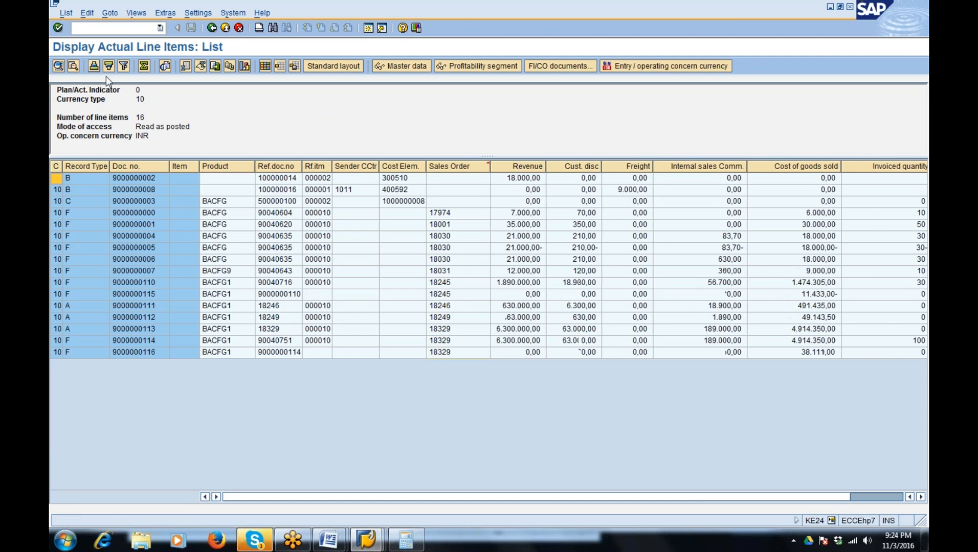
pyautogui.click(808, 283)
pyautogui.click(812, 295)
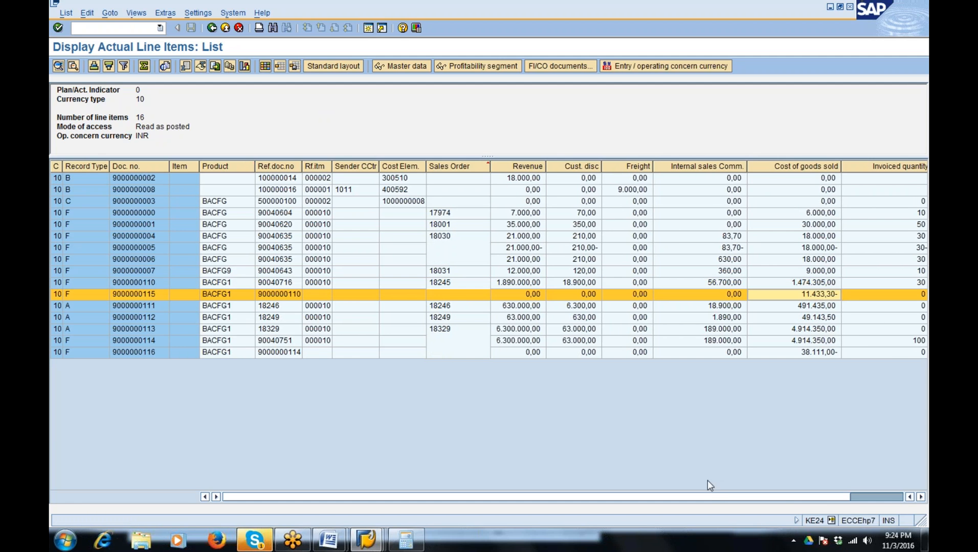
pyautogui.click(785, 496)
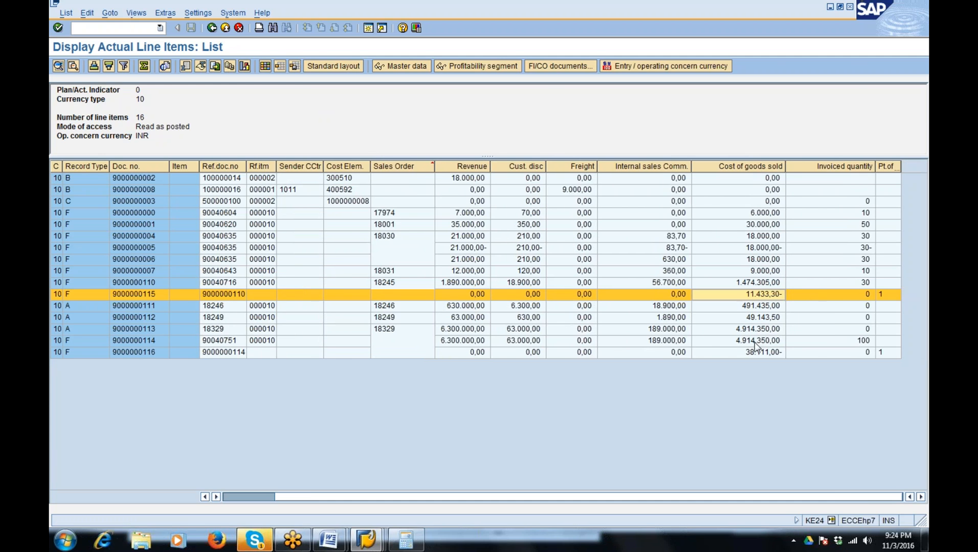
pyautogui.click(755, 341)
pyautogui.click(761, 352)
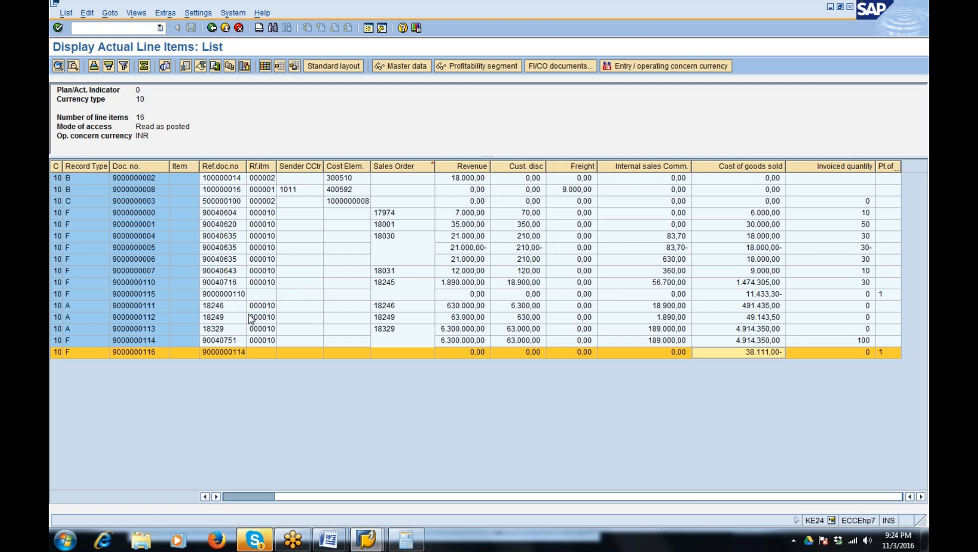
pyautogui.click(398, 330)
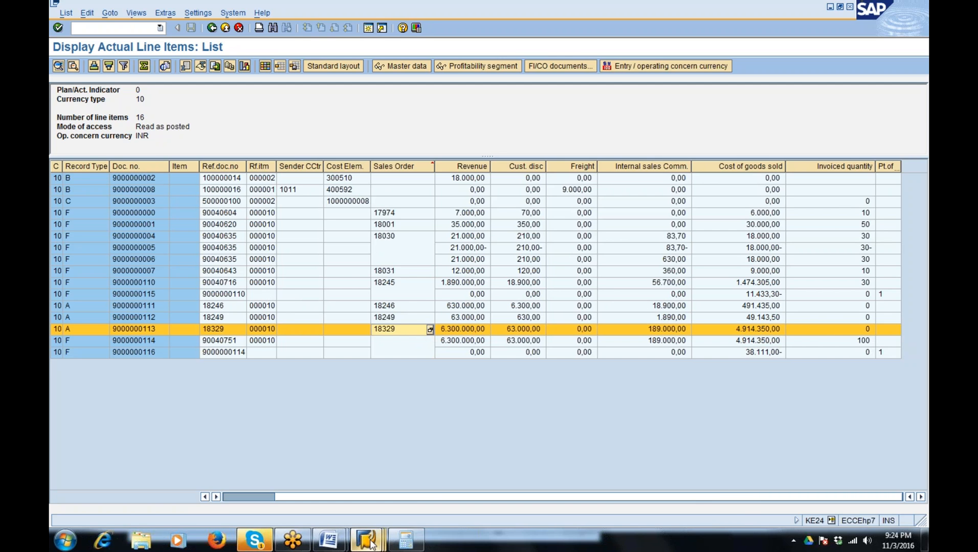
# Step: Switch to the SAP session showing the Costing Cockpit for actual costing run BAC1, period 7.2016
pyautogui.moveTo(372, 544)
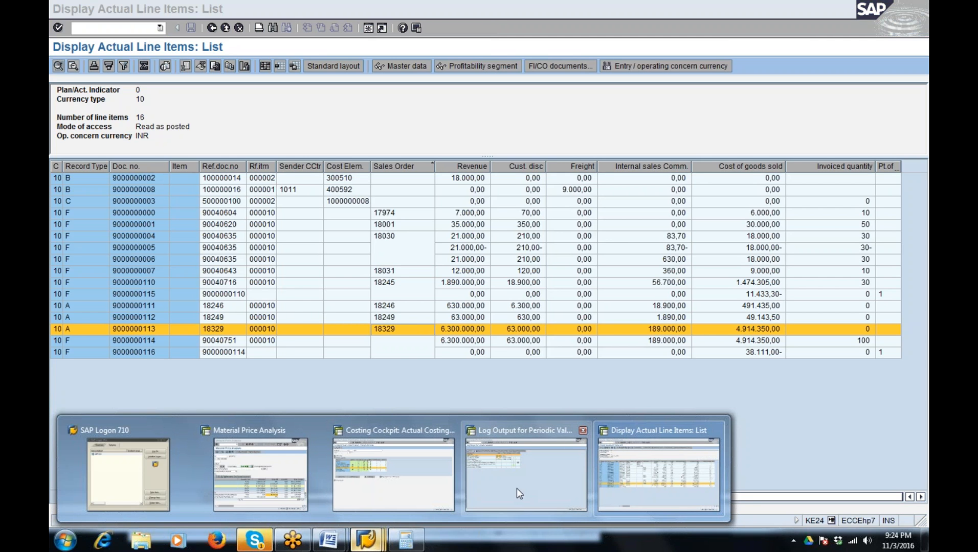
pyautogui.moveTo(516, 489)
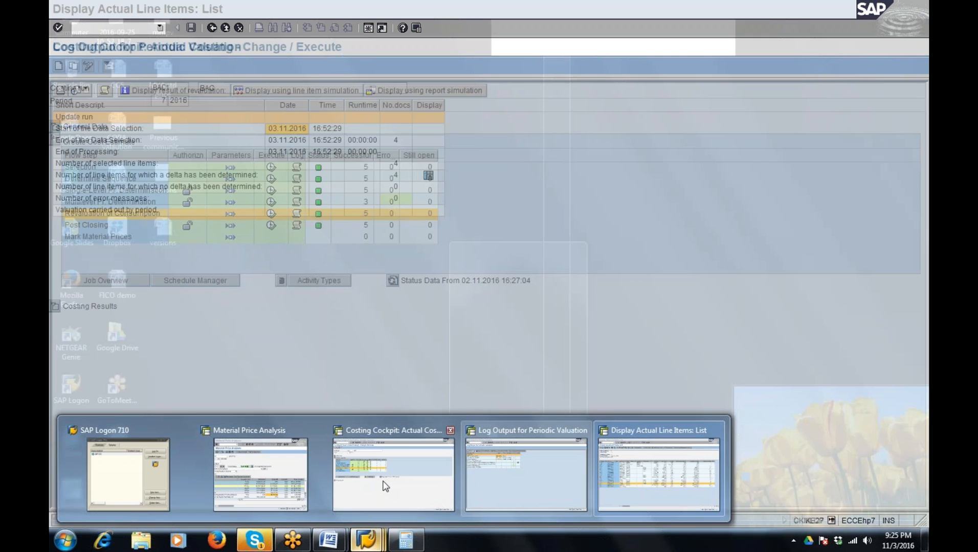
pyautogui.click(388, 480)
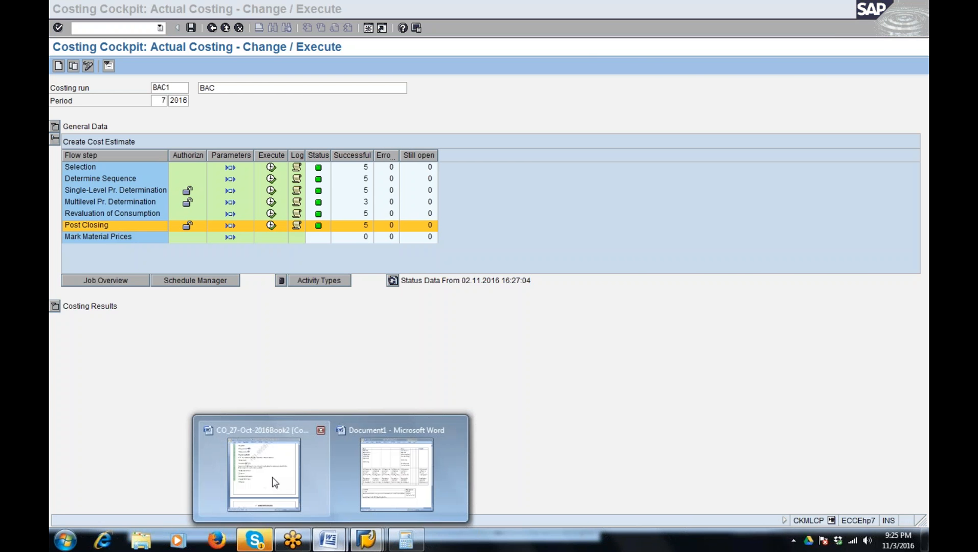
# Step: Switch to the Word document CO_27-Oct-2016Book2 and review its periodic valuation steps and the Display COPA line items section
pyautogui.click(260, 467)
pyautogui.scroll(-15, 788, 372)
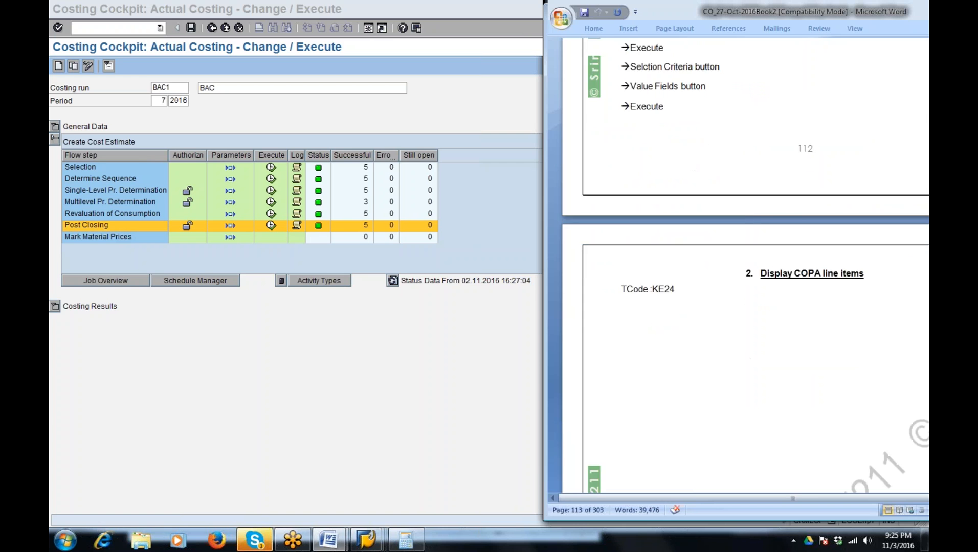
pyautogui.scroll(-8, 746, 261)
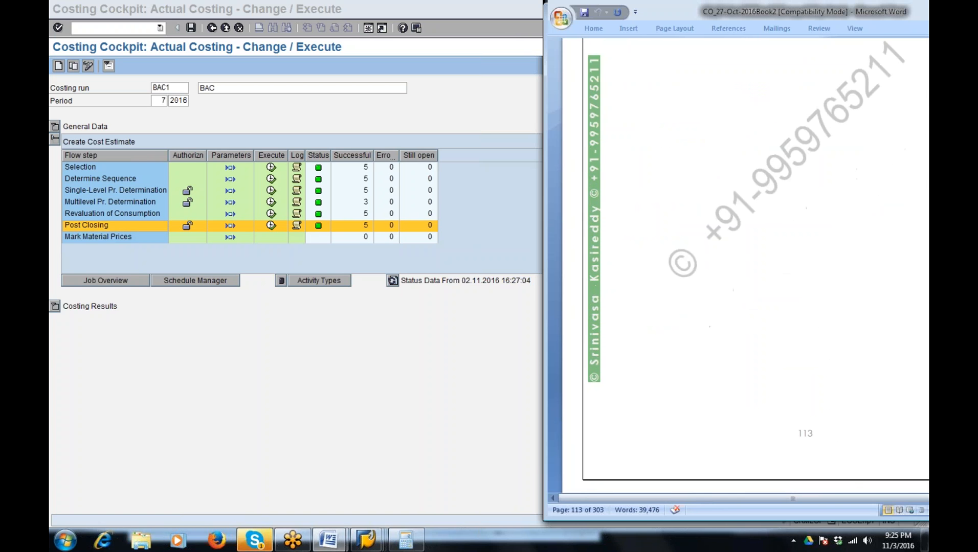
pyautogui.scroll(8, 745, 266)
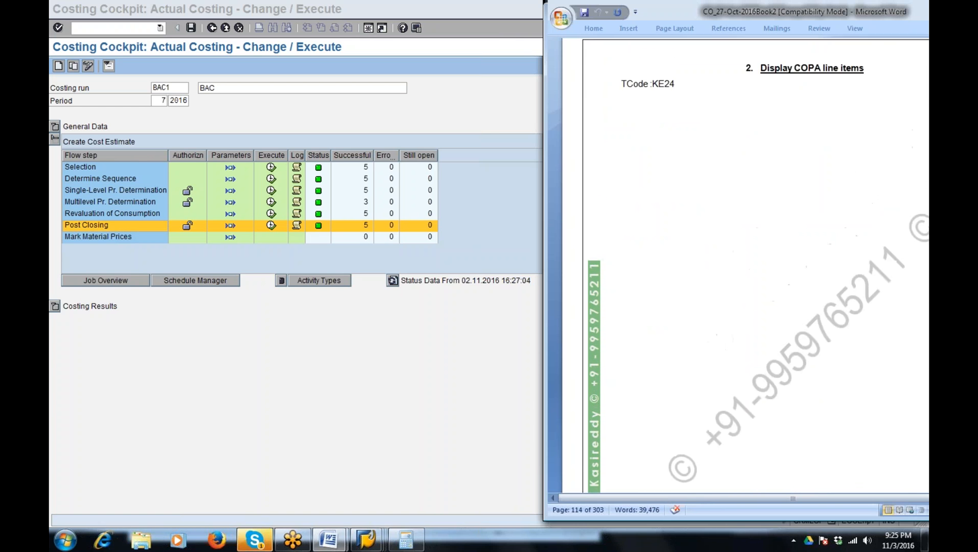
pyautogui.scroll(4, 762, 390)
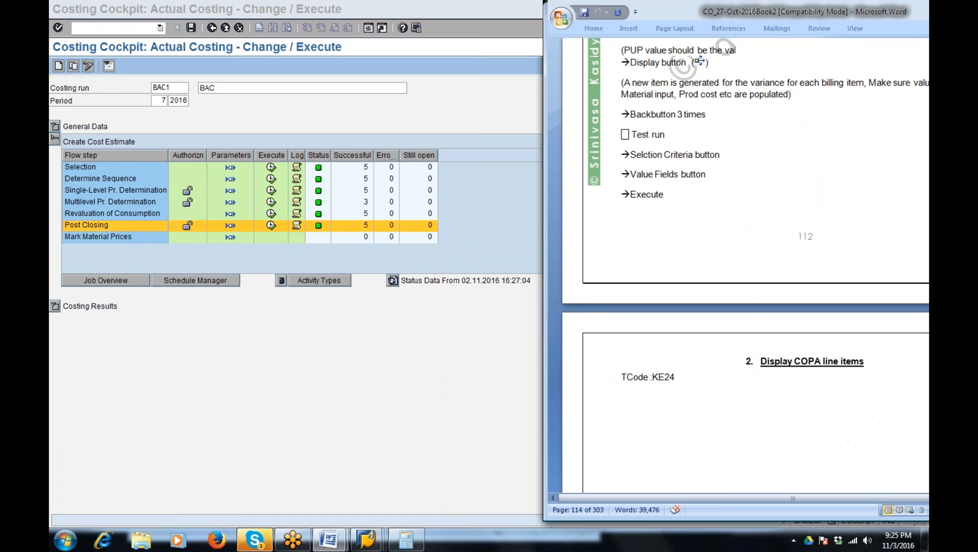
pyautogui.moveTo(761, 390); pyautogui.dragTo(854, 389)
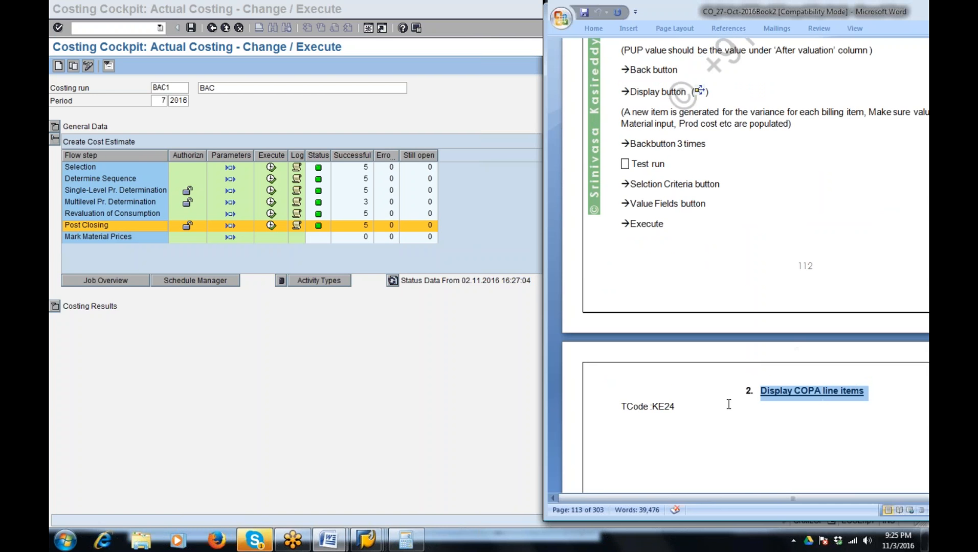
pyautogui.click(693, 415)
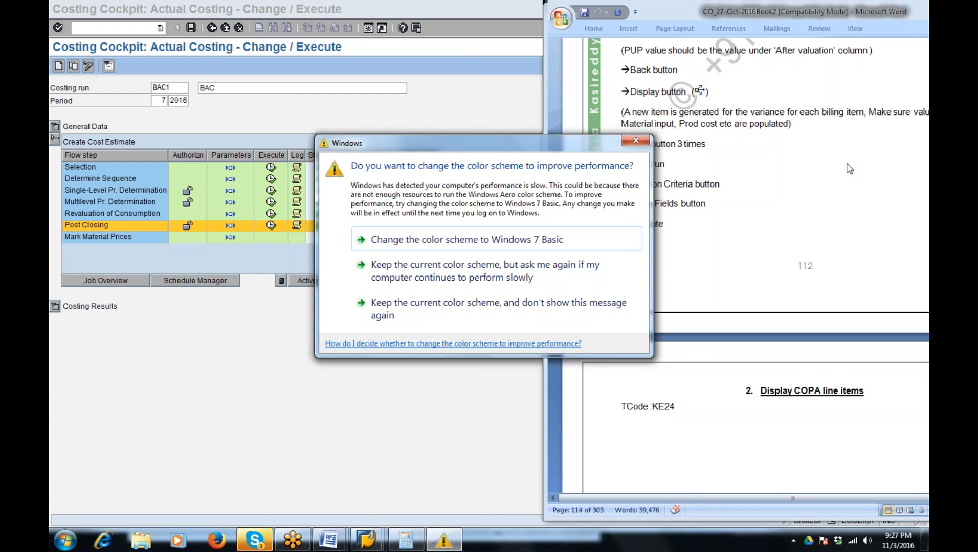
# Step: Dismiss the Windows color scheme prompt and reposition the Word window to show more of the page beside the Costing Cockpit
pyautogui.click(636, 141)
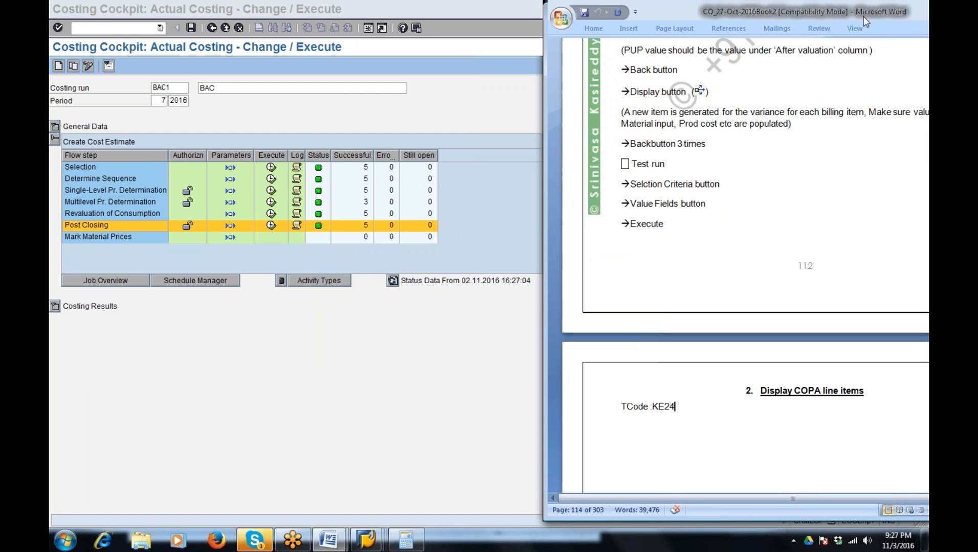
pyautogui.moveTo(863, 16); pyautogui.dragTo(762, 74)
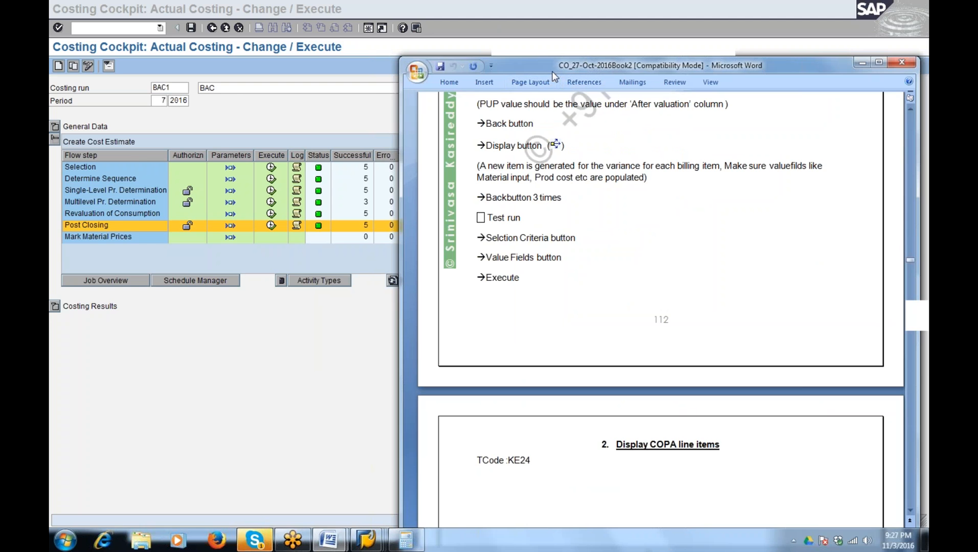
pyautogui.moveTo(556, 67); pyautogui.dragTo(603, 8)
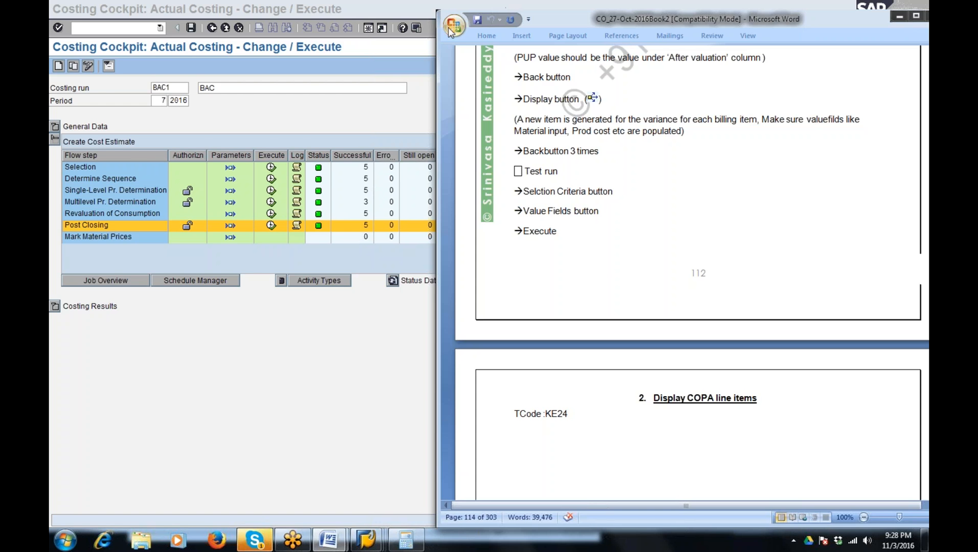
# Step: Return to the Costing Cockpit session and try to start transaction CKM3 with /nckm3
pyautogui.click(328, 119)
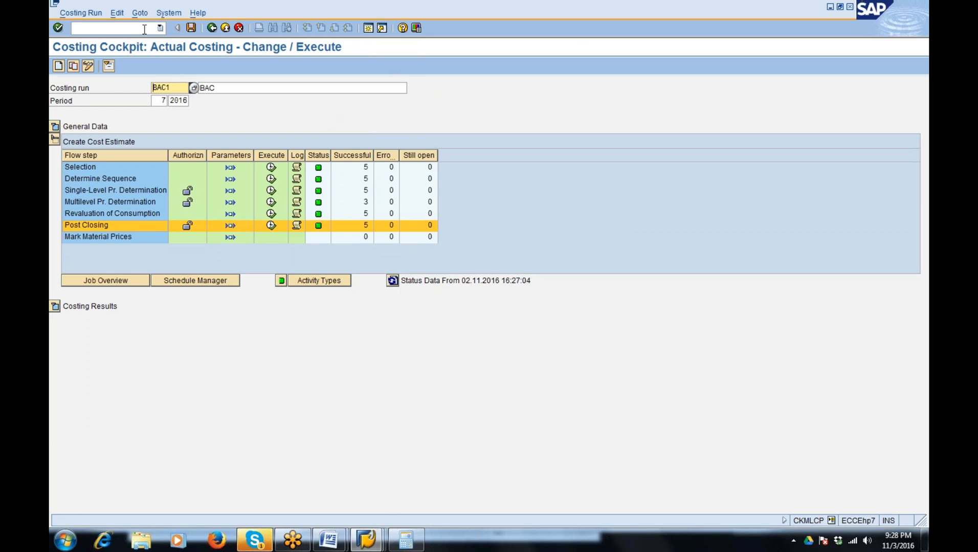
pyautogui.click(145, 30)
pyautogui.write('/n')
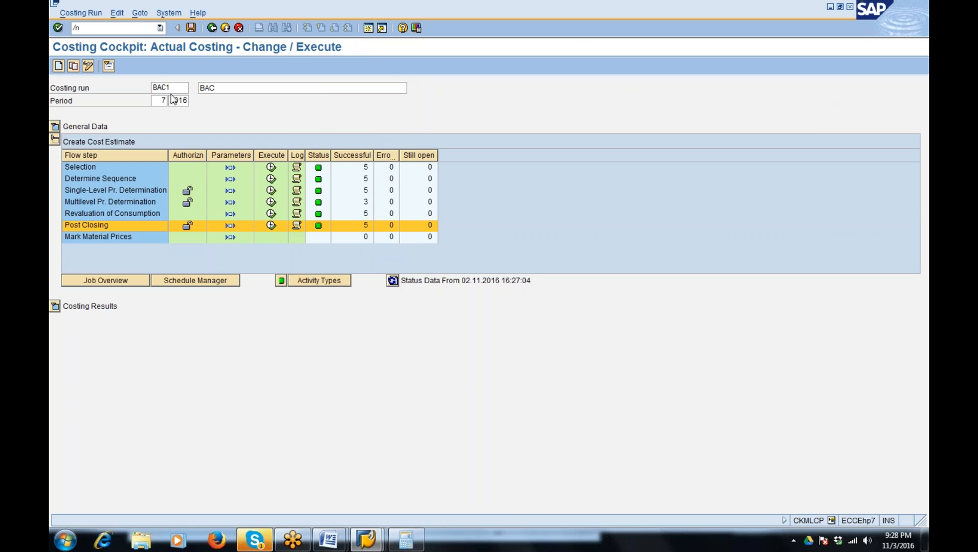
pyautogui.write('/')
pyautogui.press('BackSpace')
pyautogui.write('ckm3')
pyautogui.press('Return')
# Step: Decline the detailed description for the SAP GUI connection errors to dismiss them
pyautogui.click(365, 543)
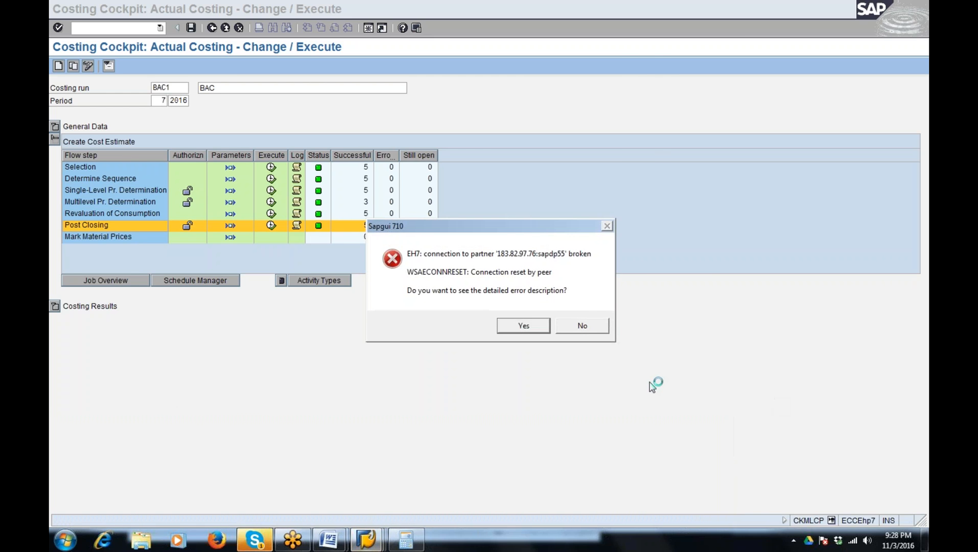
pyautogui.click(607, 329)
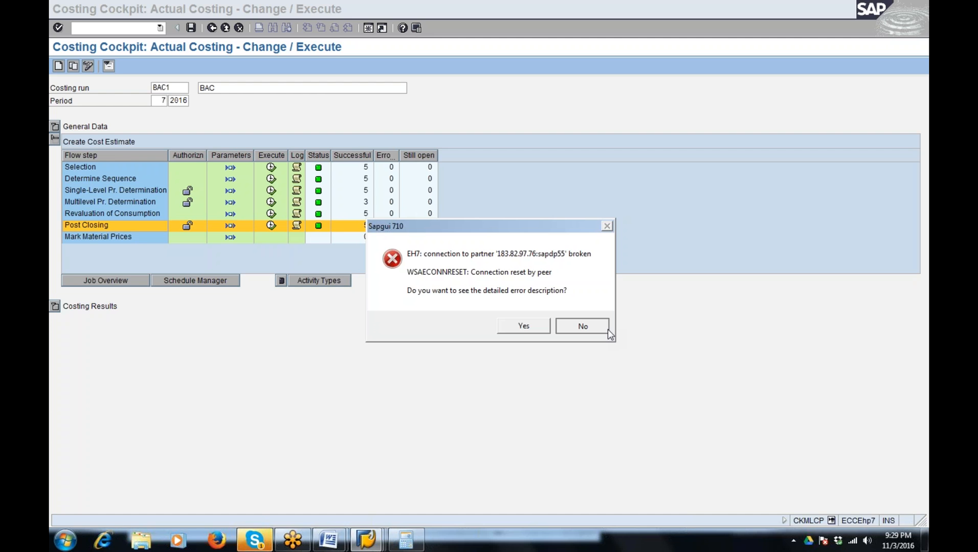
pyautogui.click(607, 329)
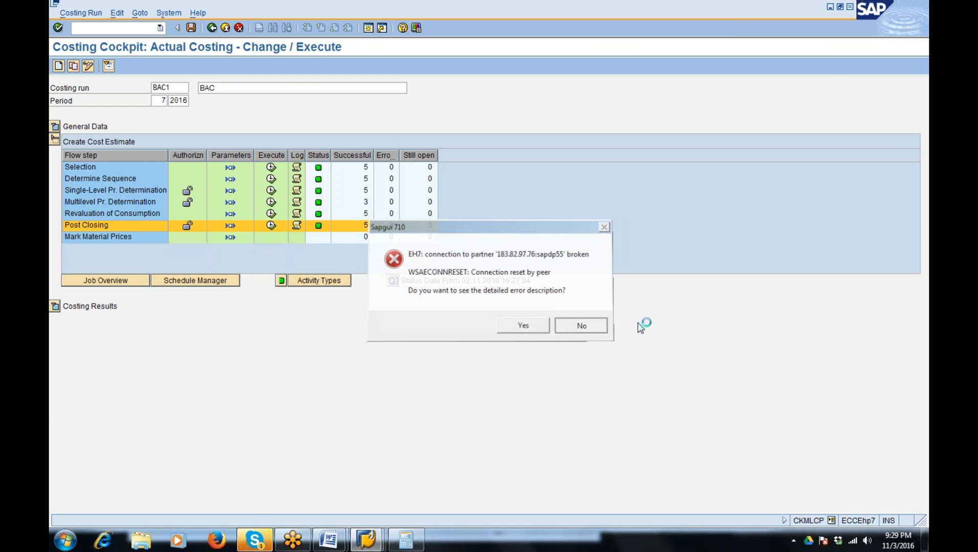